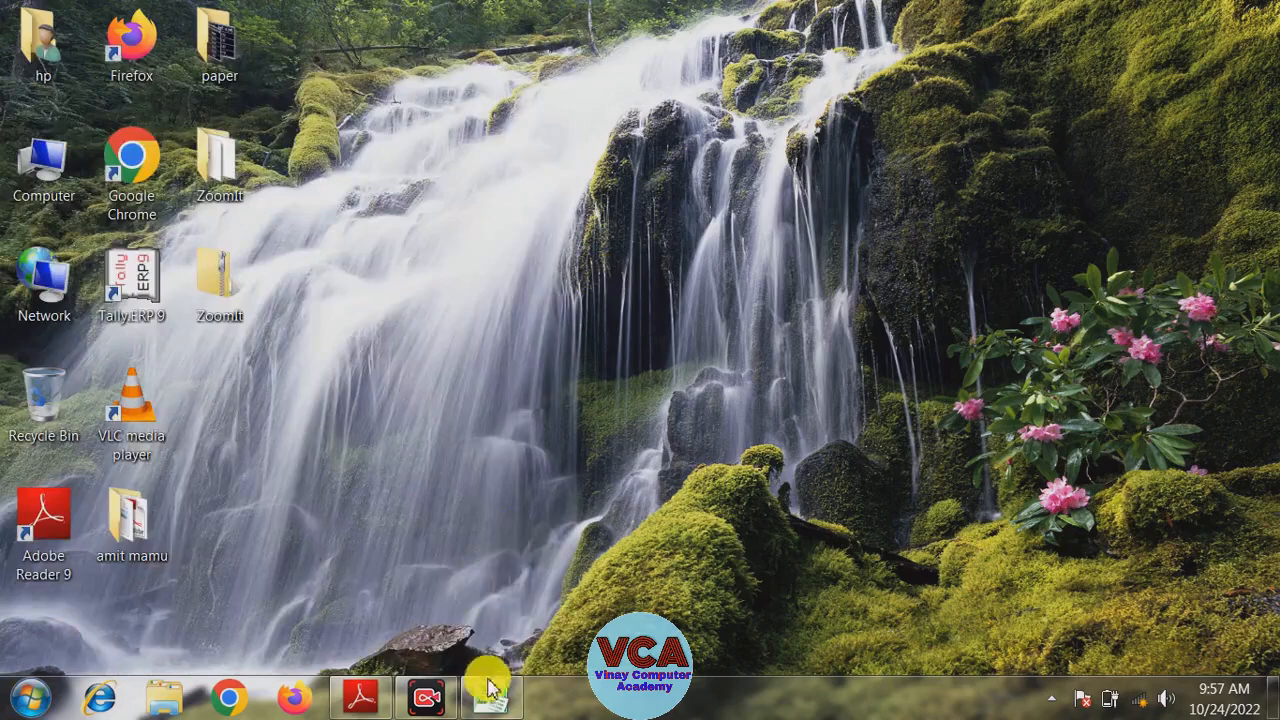
- Switch to the payroll system workbook in Excel and examine the employee IDs, names and jobs in the payroll table on Sheet2
left_click(490, 697)
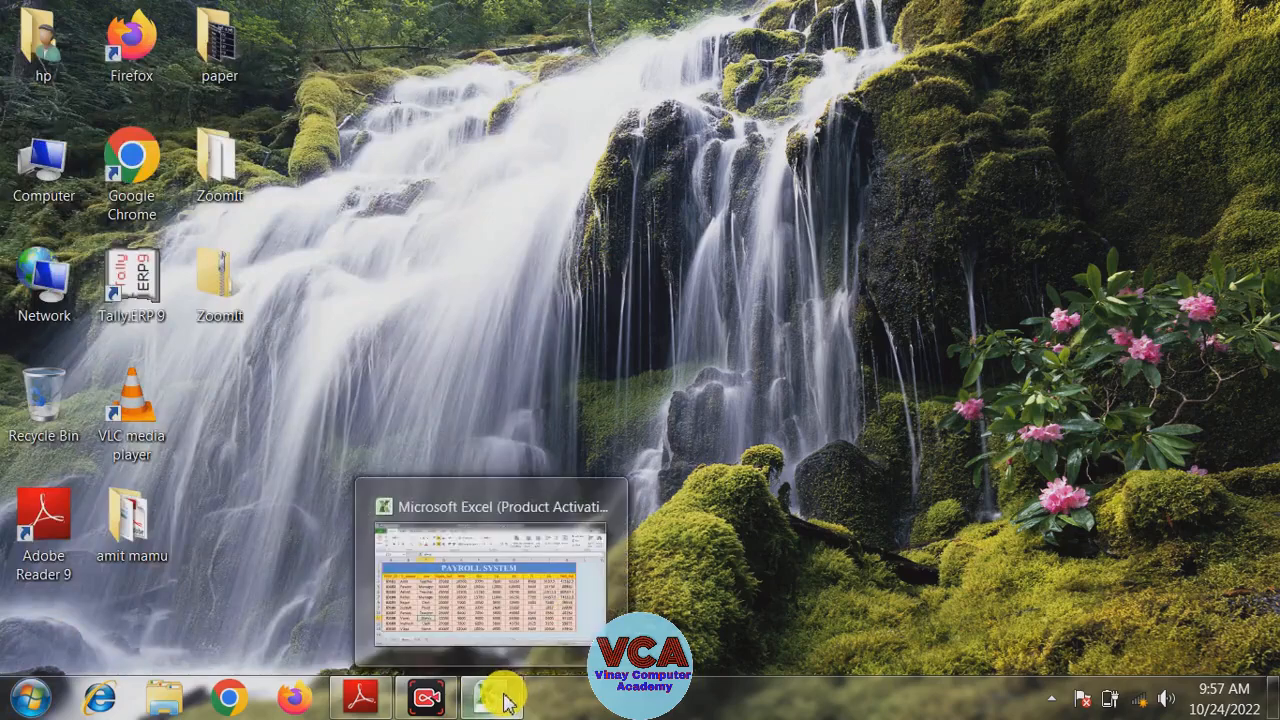
left_click(507, 702)
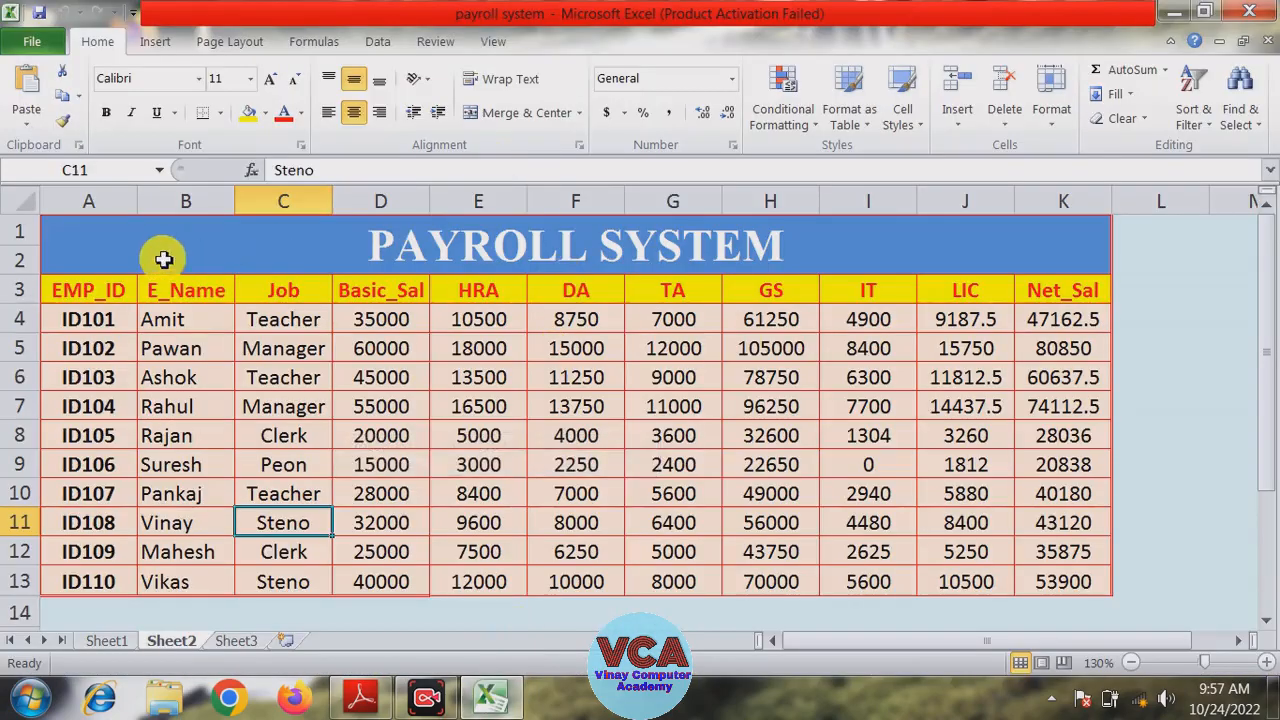
left_click_drag(168, 255, 170, 568)
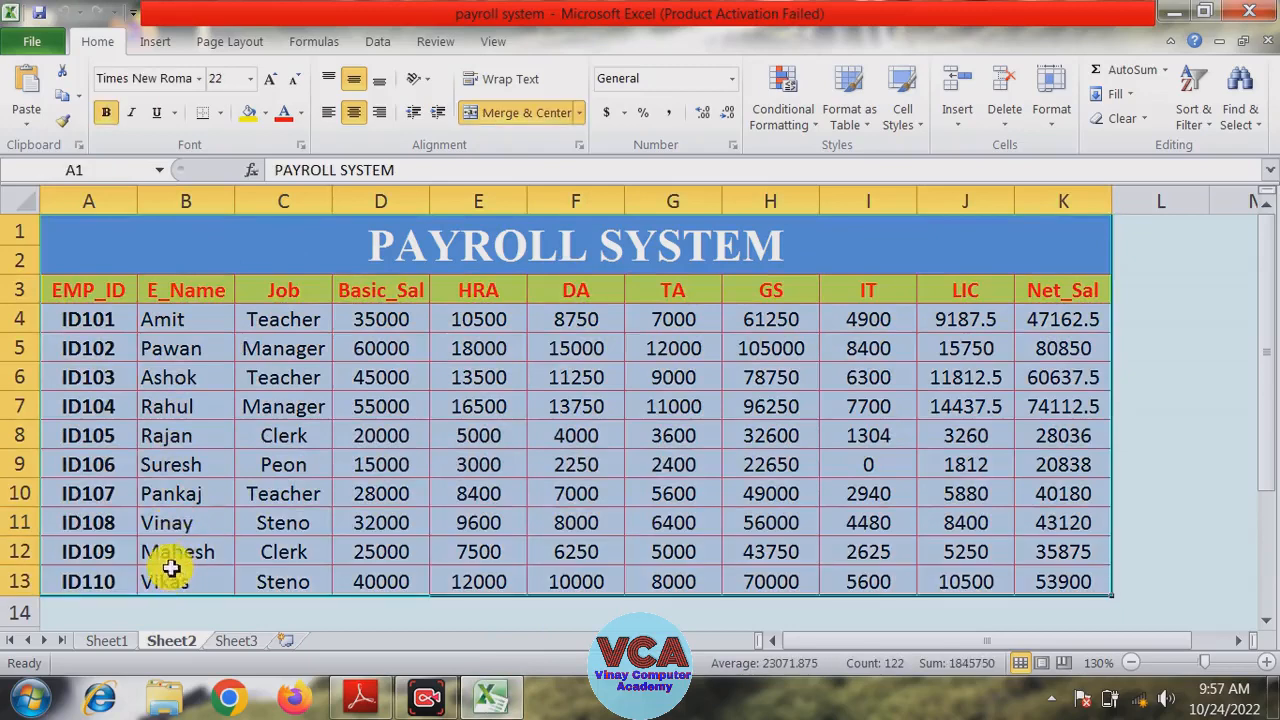
left_click(165, 434)
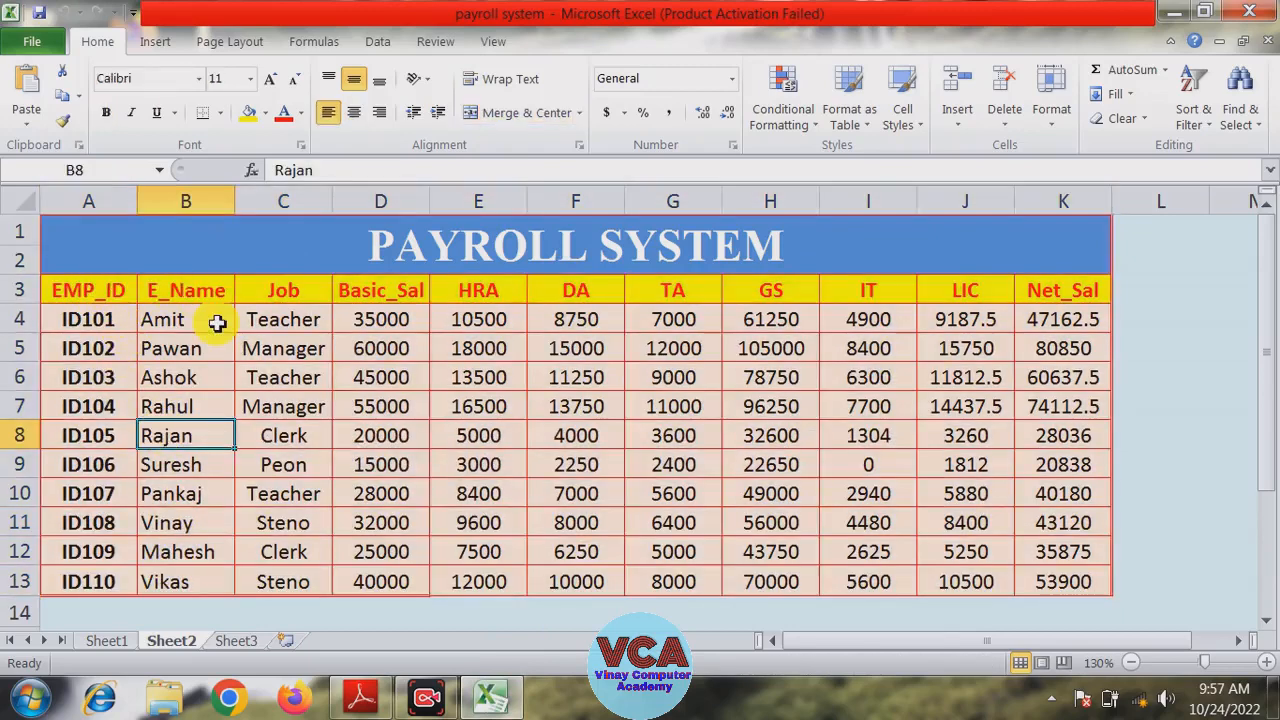
left_click(285, 403)
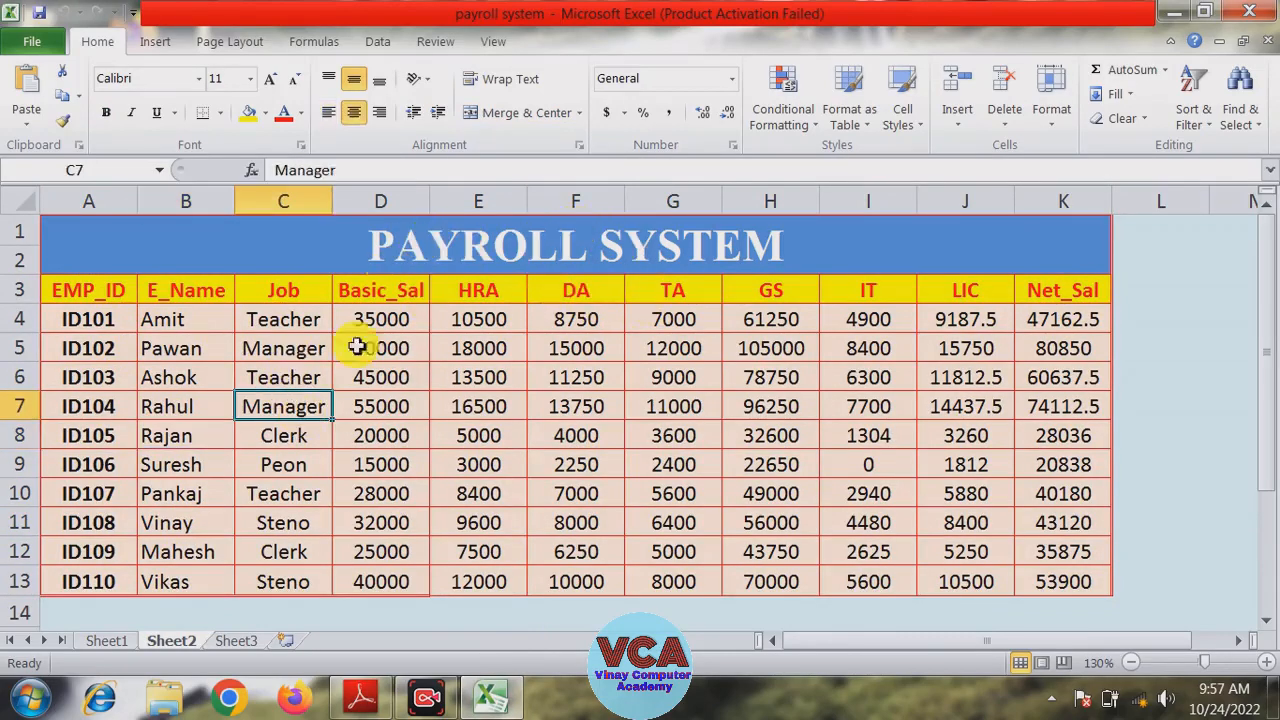
left_click(281, 466)
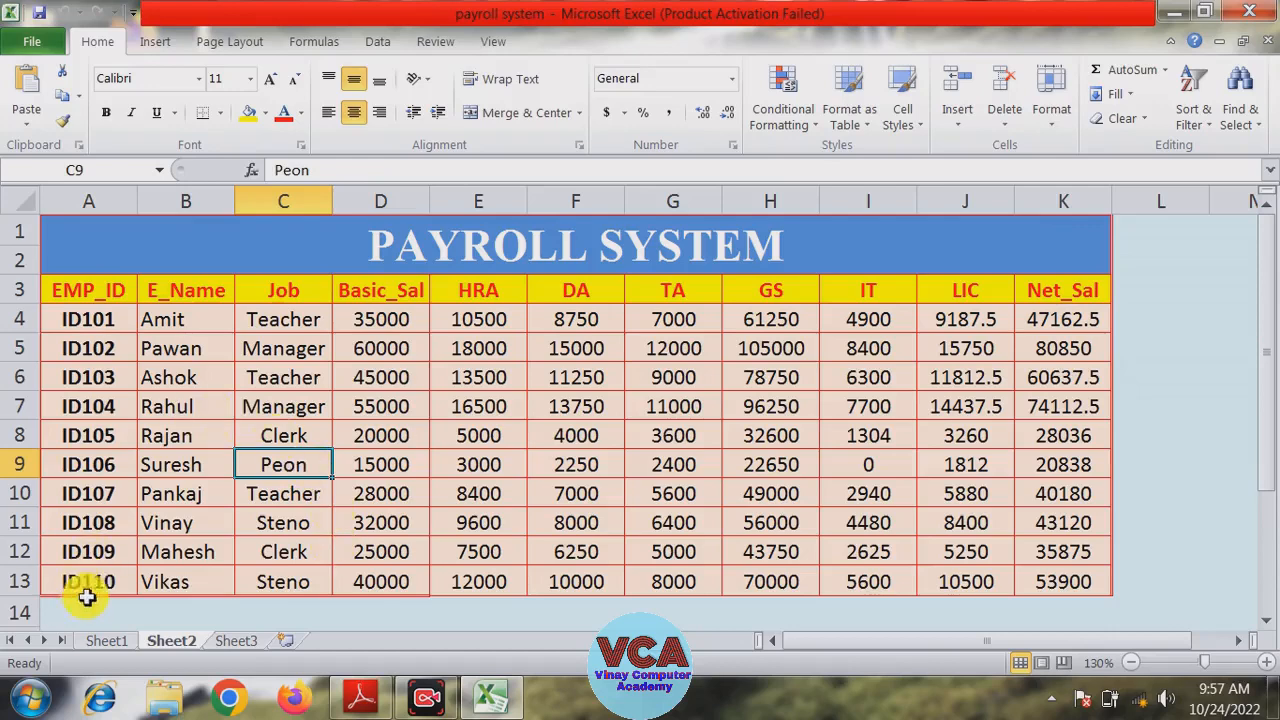
left_click_drag(88, 585, 96, 318)
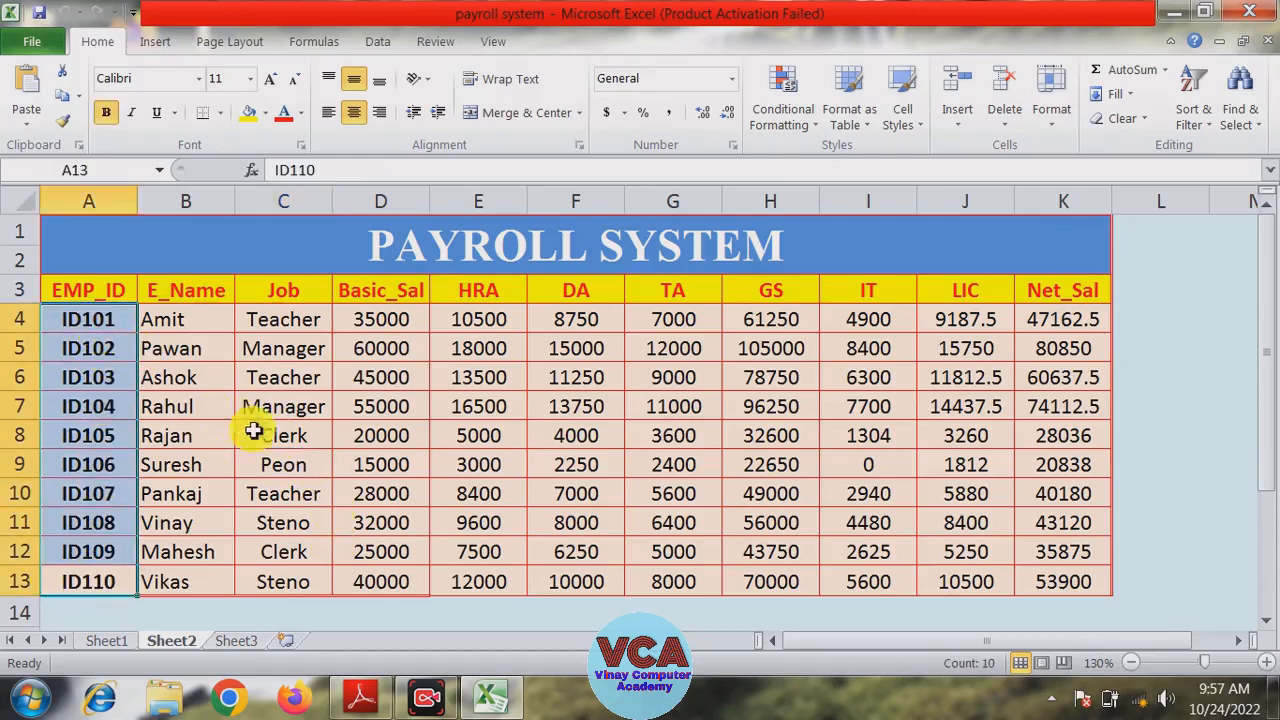
left_click(250, 435)
left_click(217, 476)
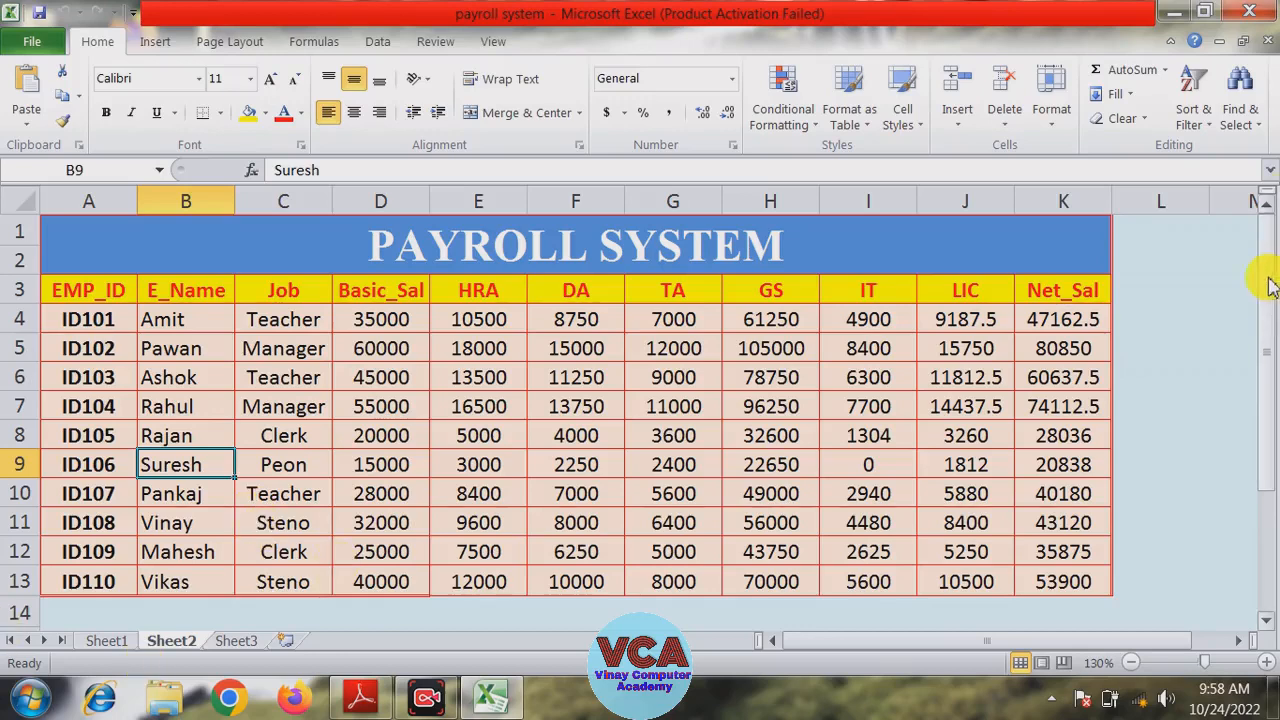
- Switch to OM_FIRST_PART.pdf in Adobe Reader and read the database definition, including the terms for rows and columns
left_click(360, 697)
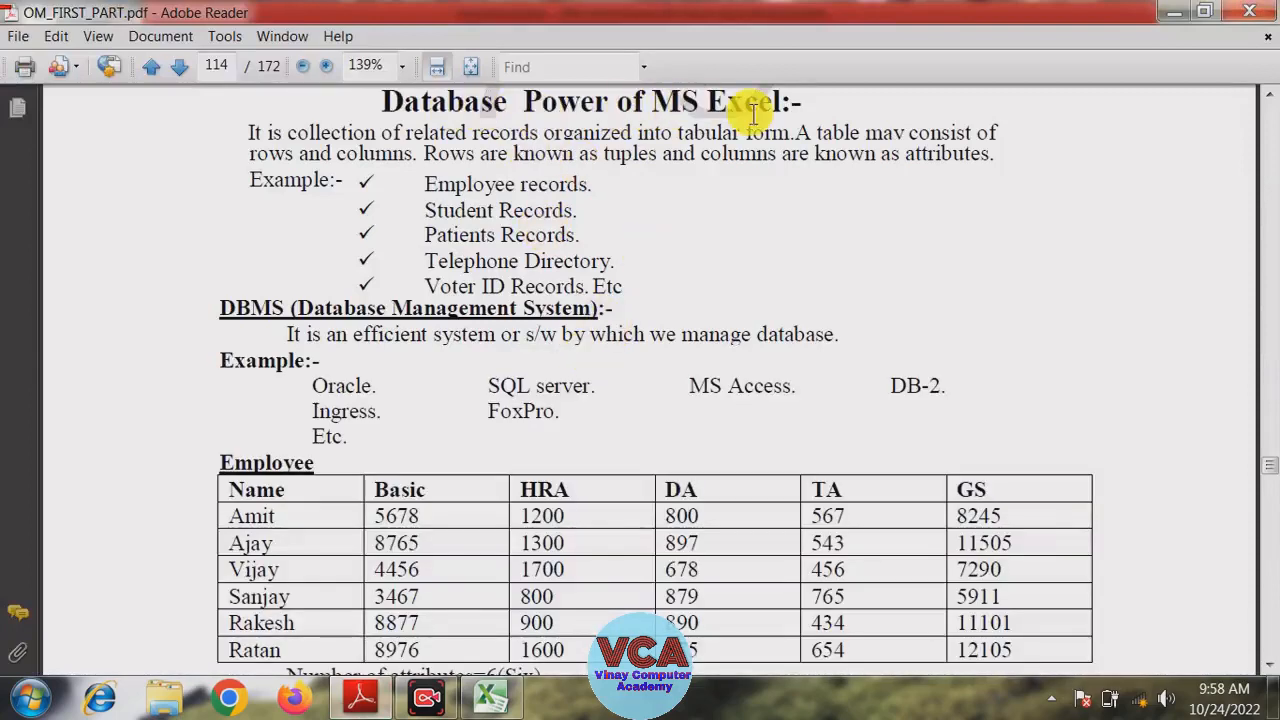
left_click_drag(251, 133, 740, 134)
left_click(723, 231)
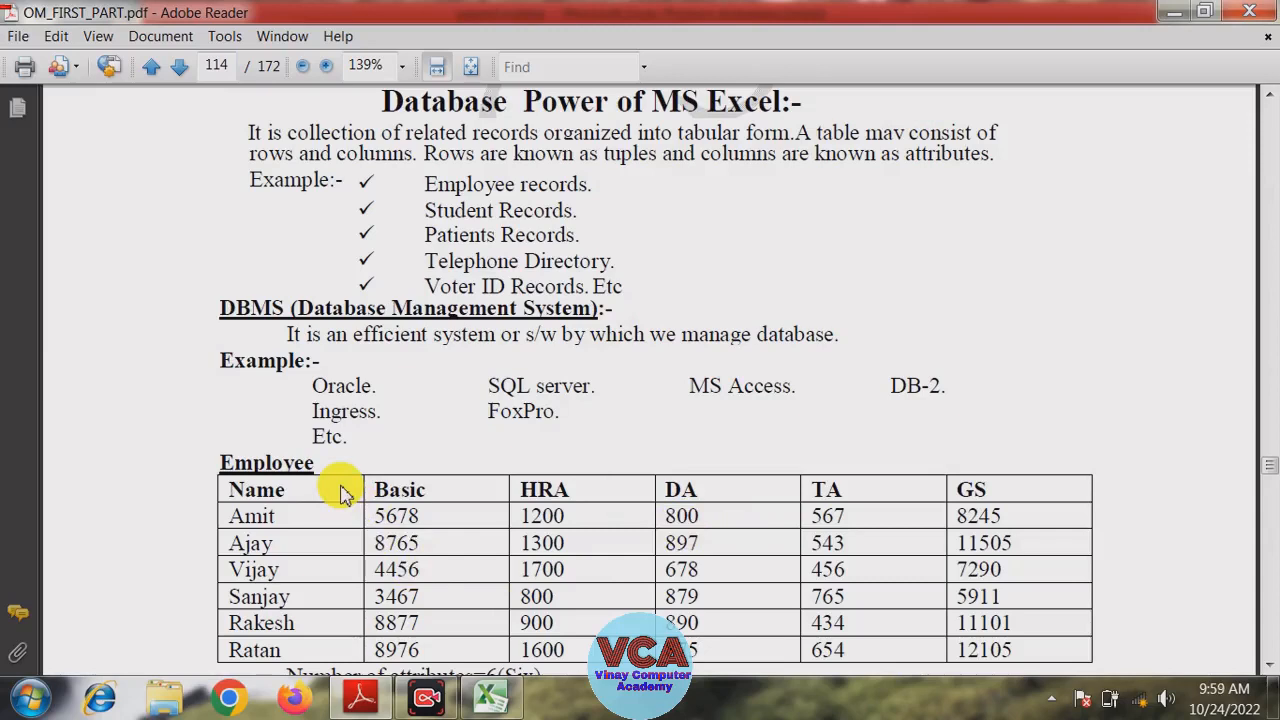
double_click(280, 152)
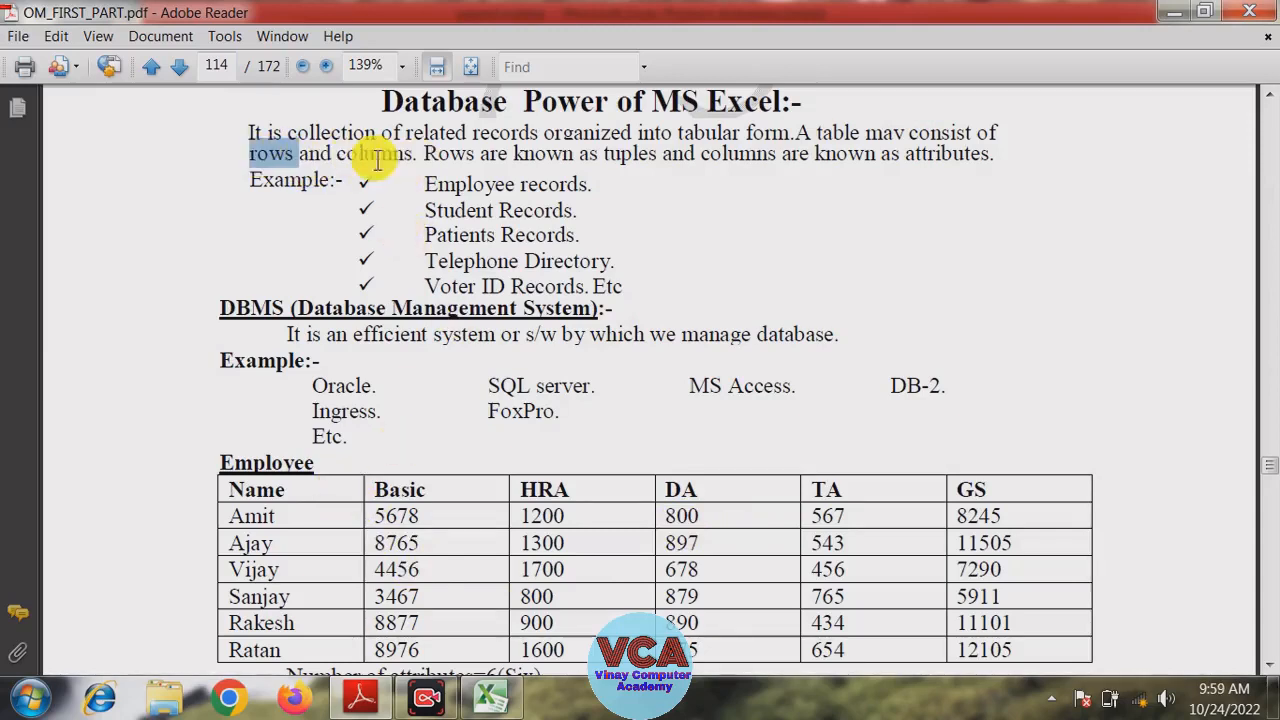
left_click_drag(404, 159, 368, 160)
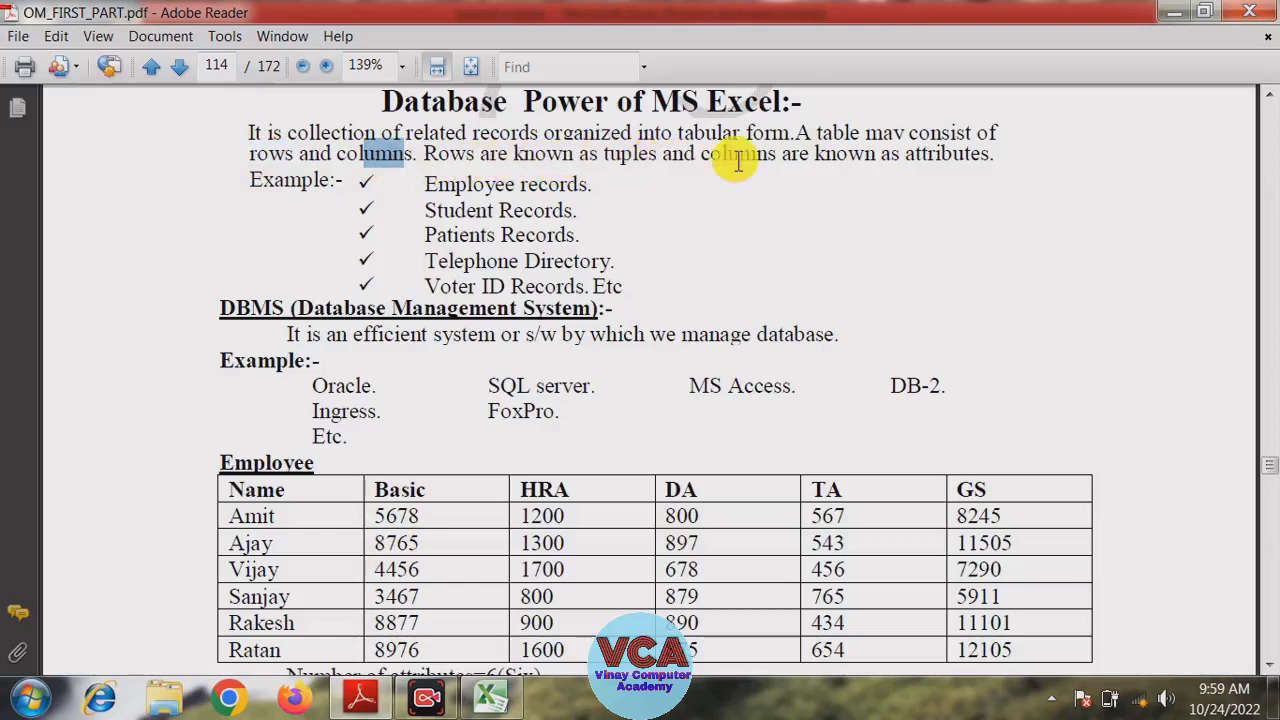
left_click_drag(738, 163, 928, 168)
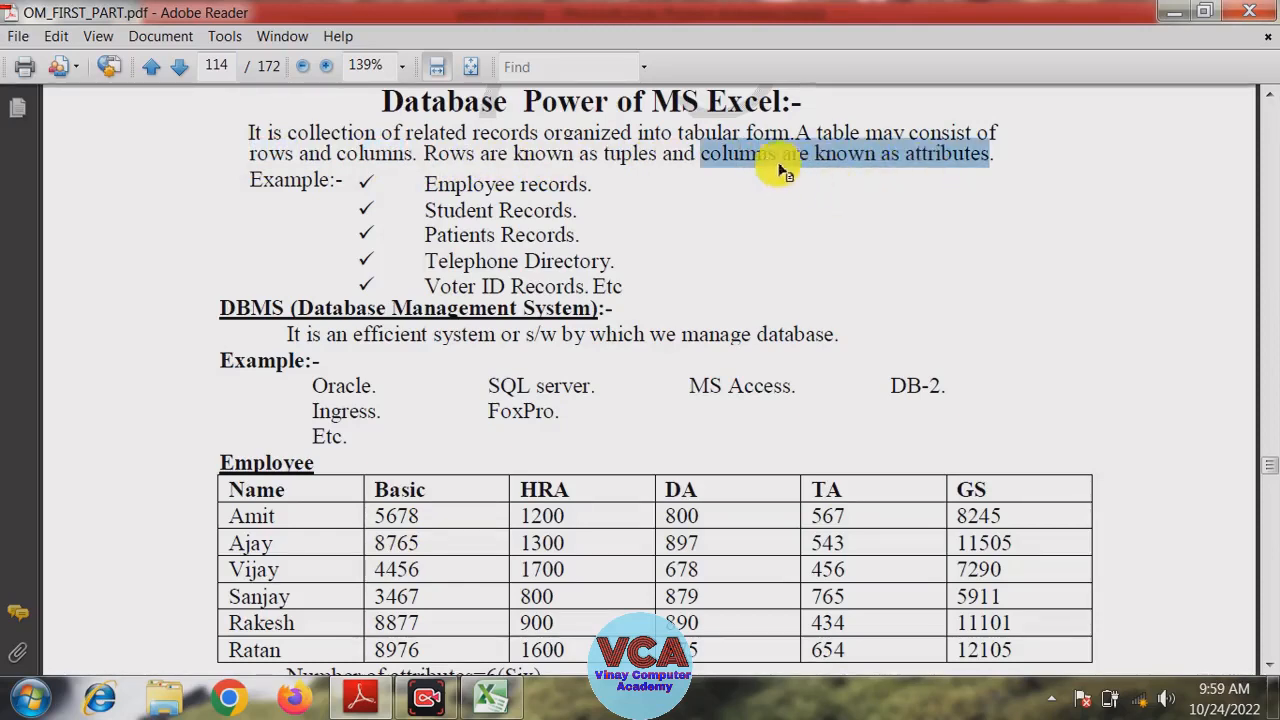
left_click(1004, 151)
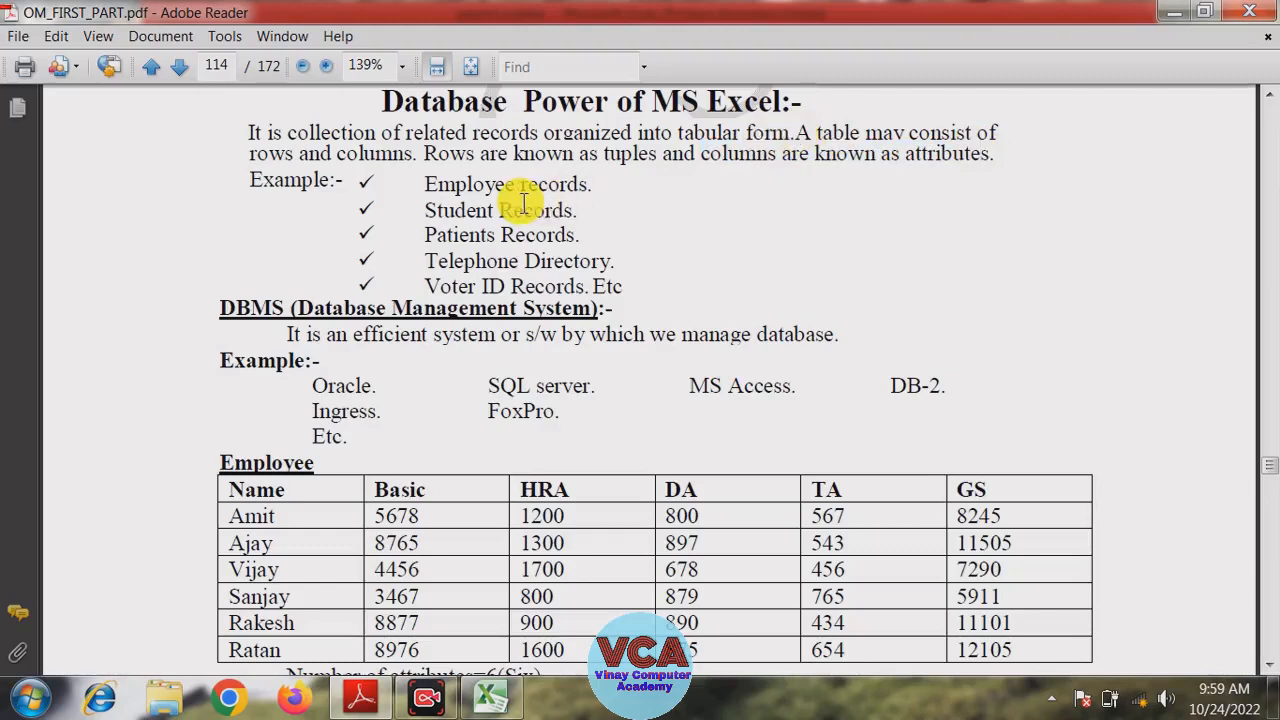
- Read through the database examples on page 114, from employee records to voter ID records
left_click_drag(591, 189, 474, 188)
left_click(562, 220)
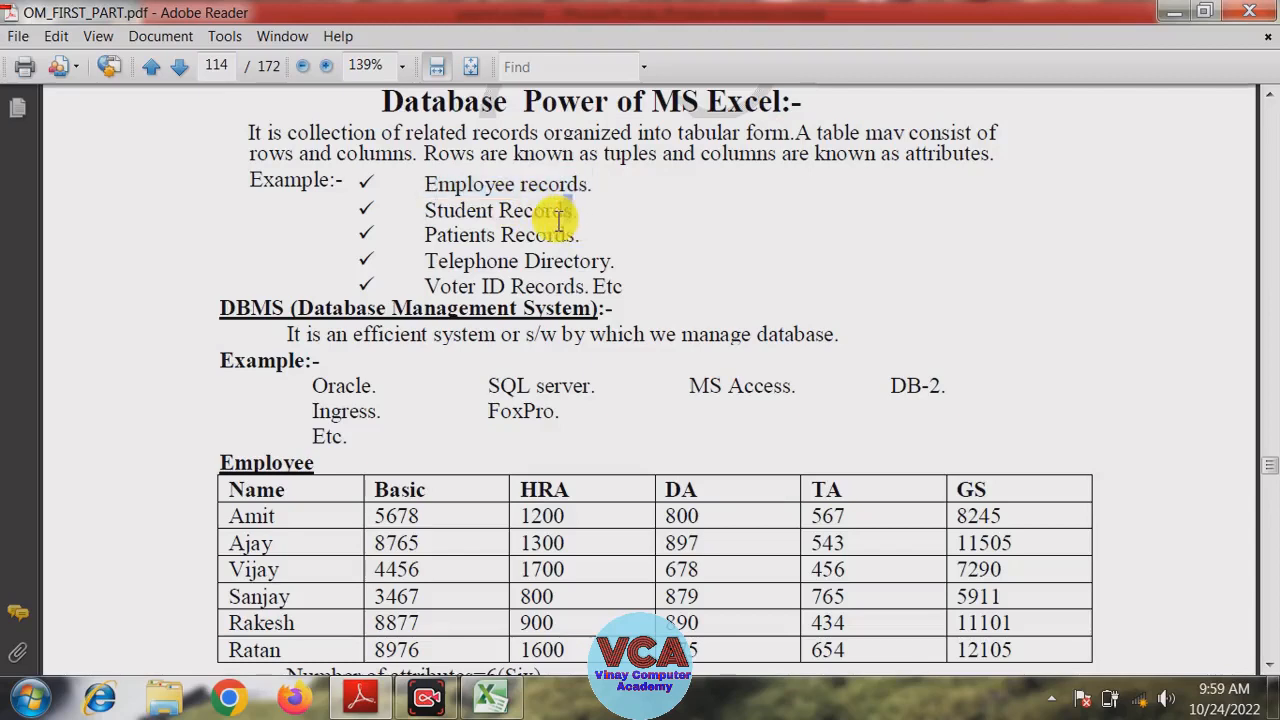
double_click(455, 219)
left_click_drag(586, 237, 430, 238)
left_click_drag(610, 263, 425, 262)
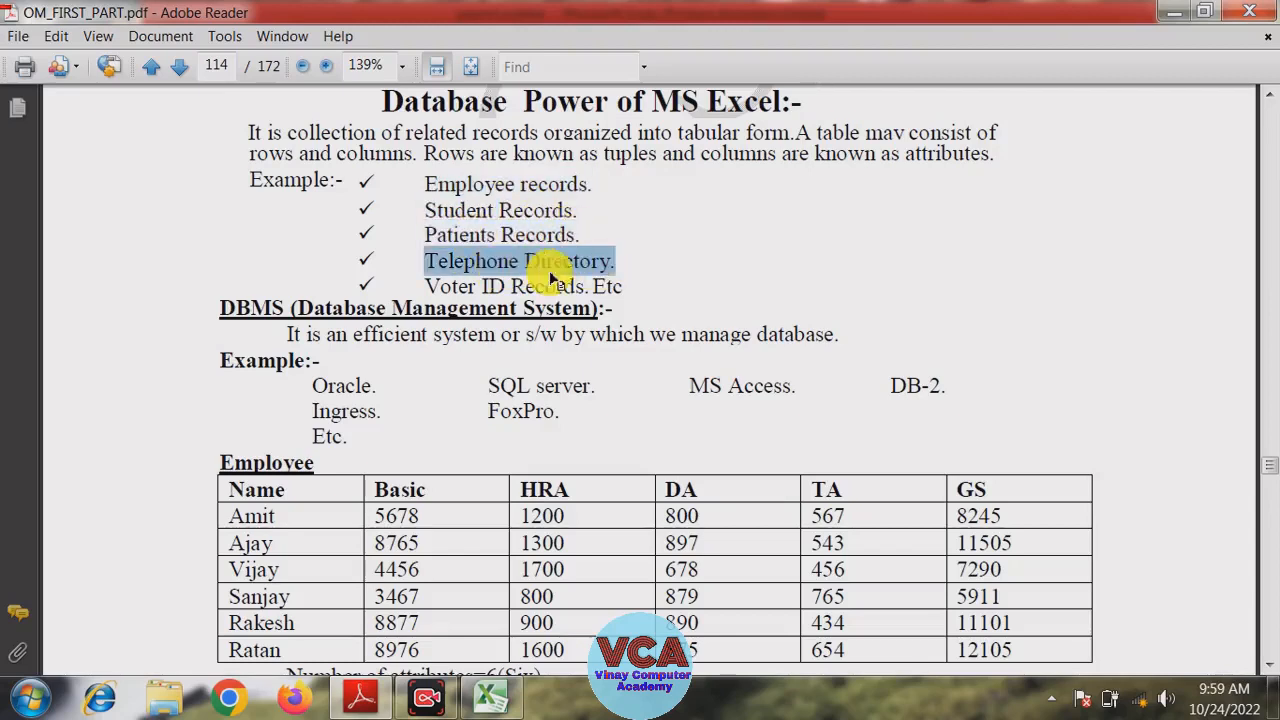
left_click(650, 289)
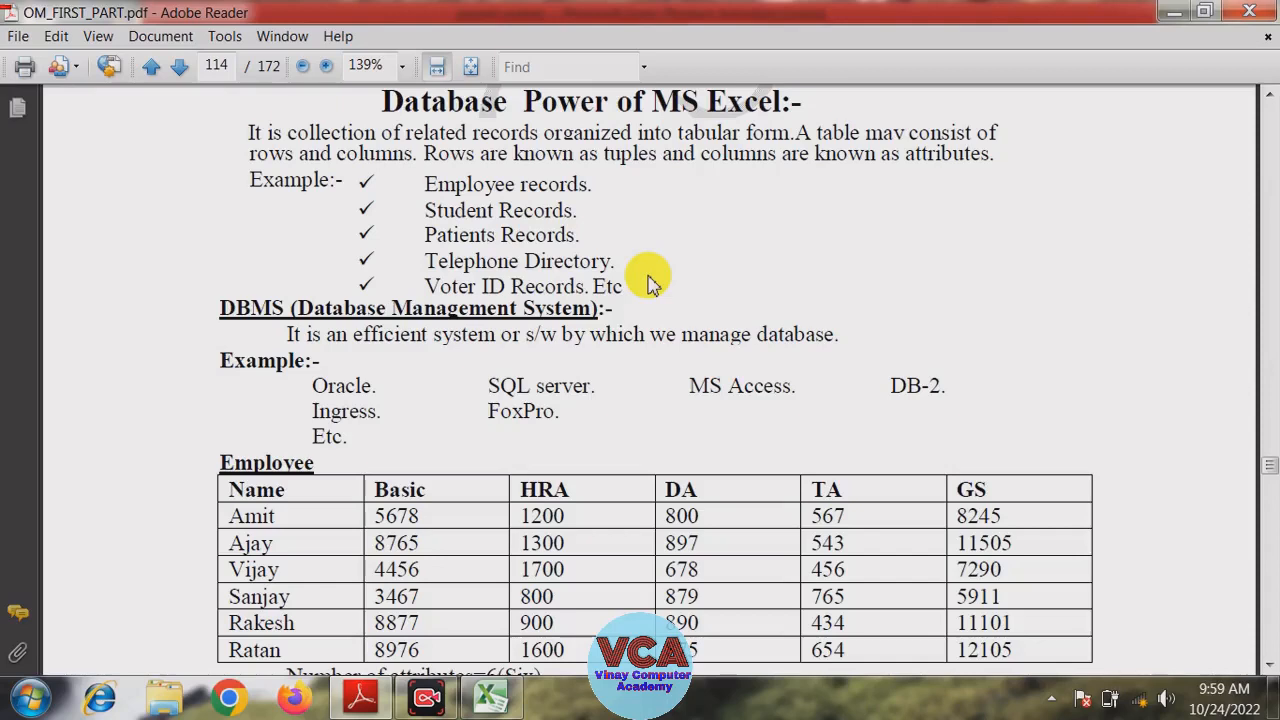
- Examine the DBMS section and the columns and rows of the Employee table on page 114
scroll(634, 277, "down", 1)
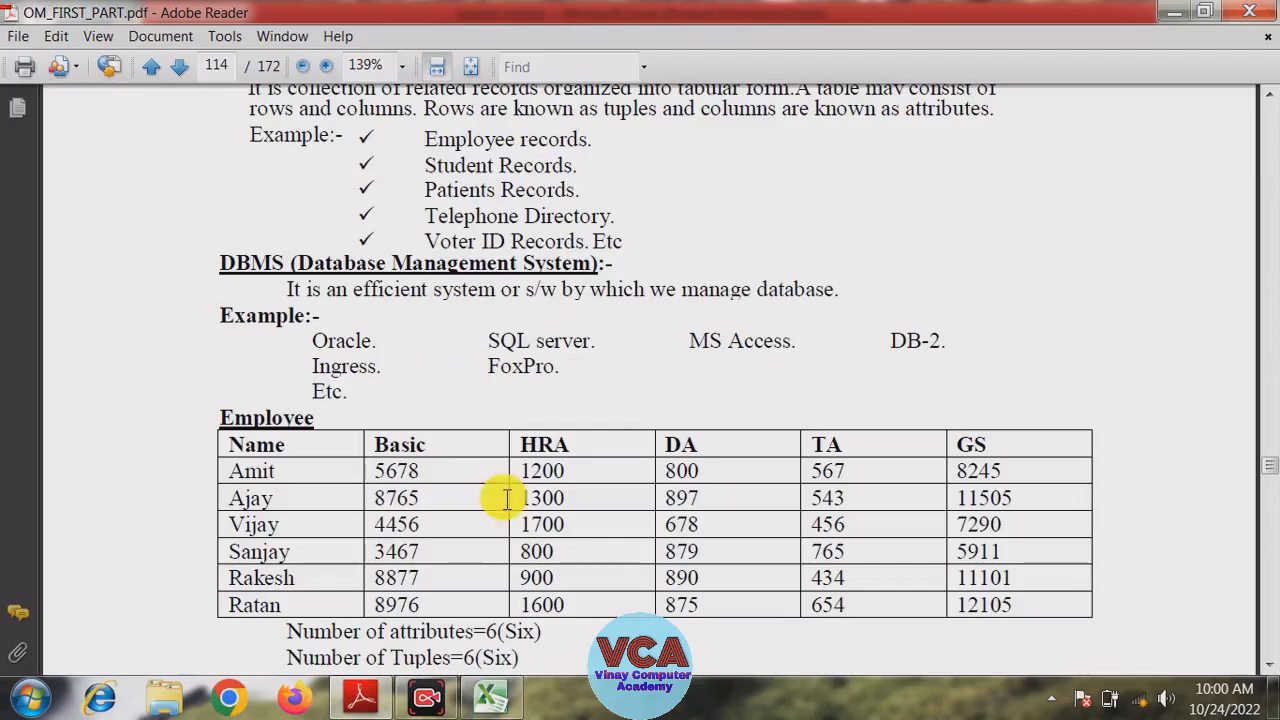
scroll(494, 486, "down", 2)
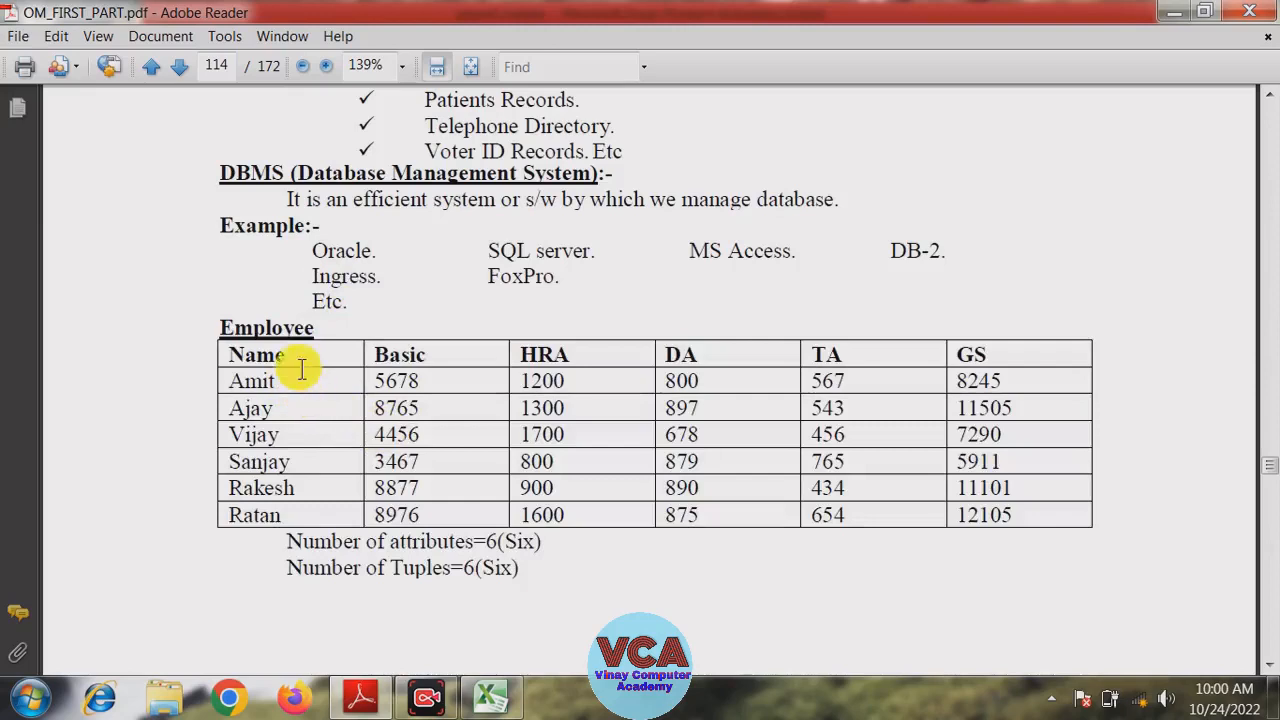
left_click_drag(287, 358, 297, 446)
left_click(296, 457)
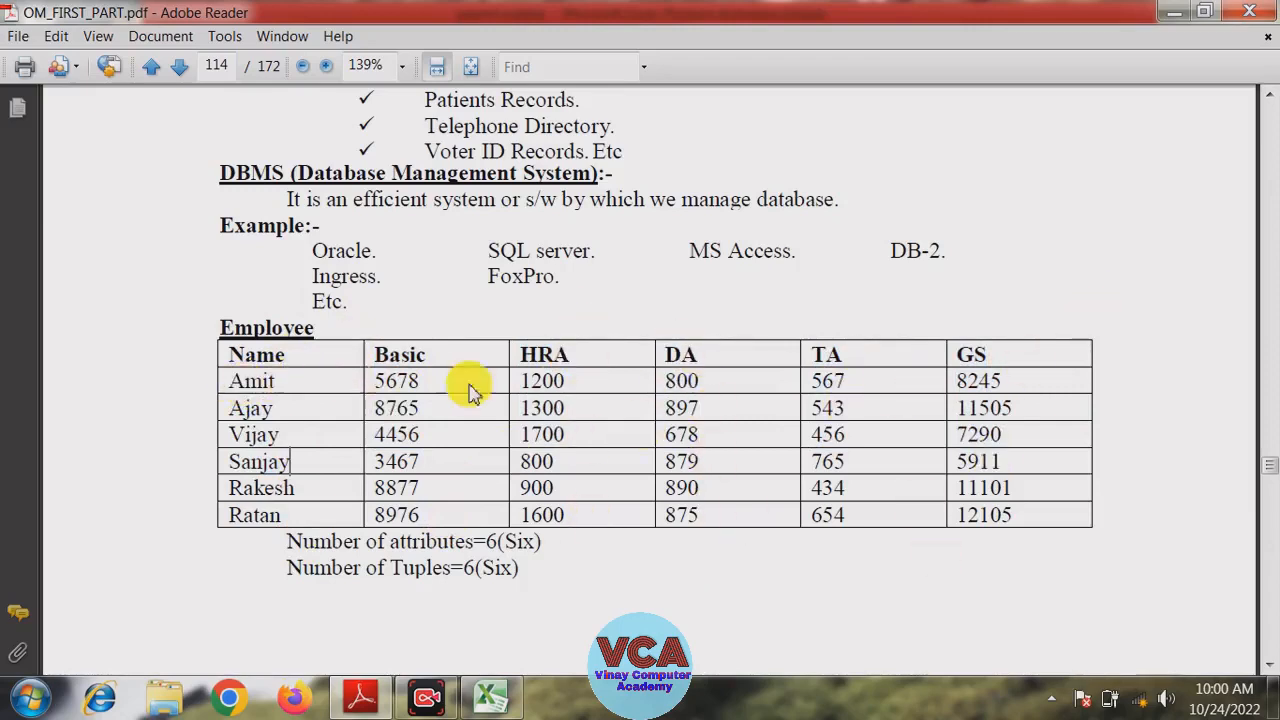
left_click_drag(258, 407, 970, 414)
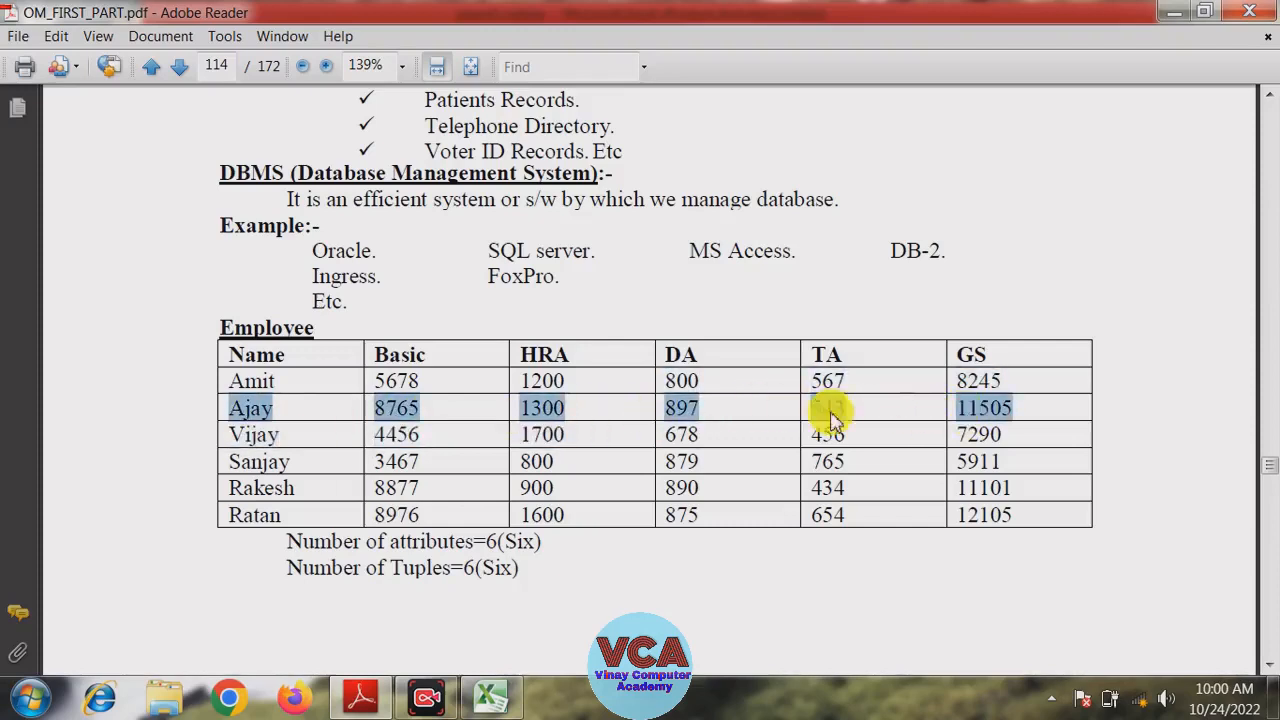
key("Delete")
left_click_drag(666, 436, 843, 437)
left_click(772, 468)
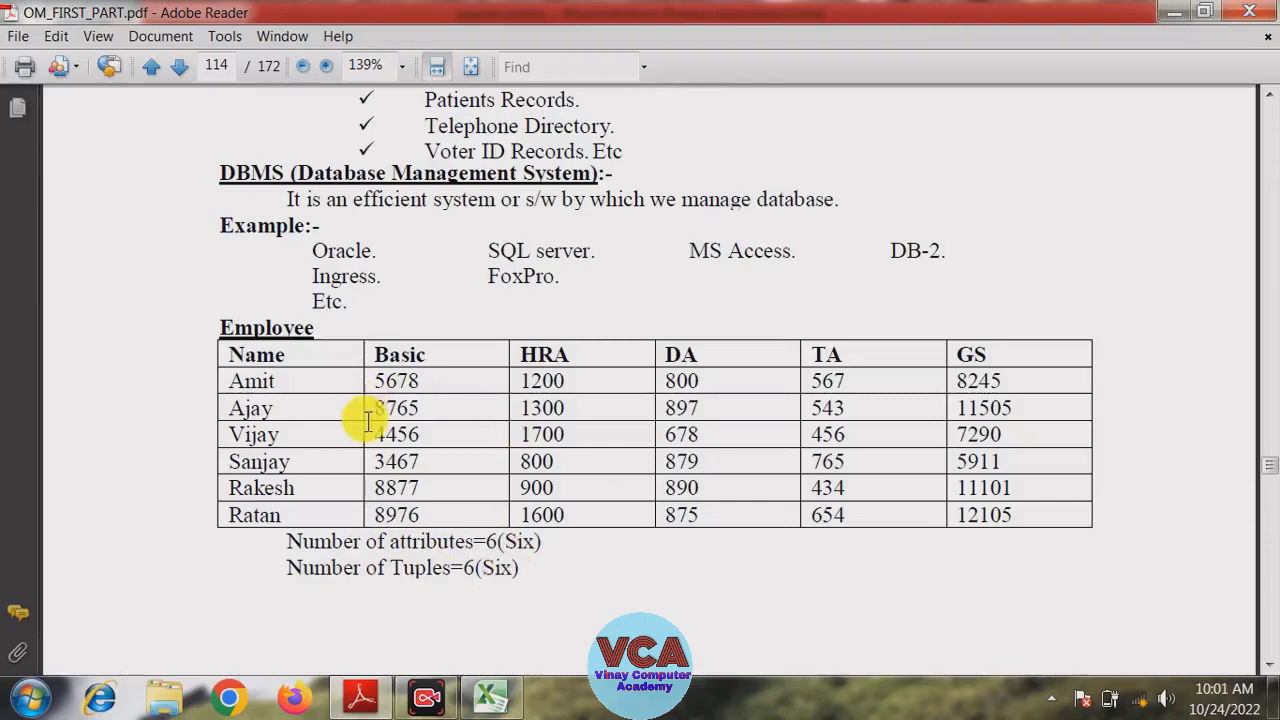
- Reread the definition of tuples and attributes and compare it with the attribute and tuple counts under the Employee table
scroll(368, 421, "up", 2)
scroll(380, 395, "up", 1)
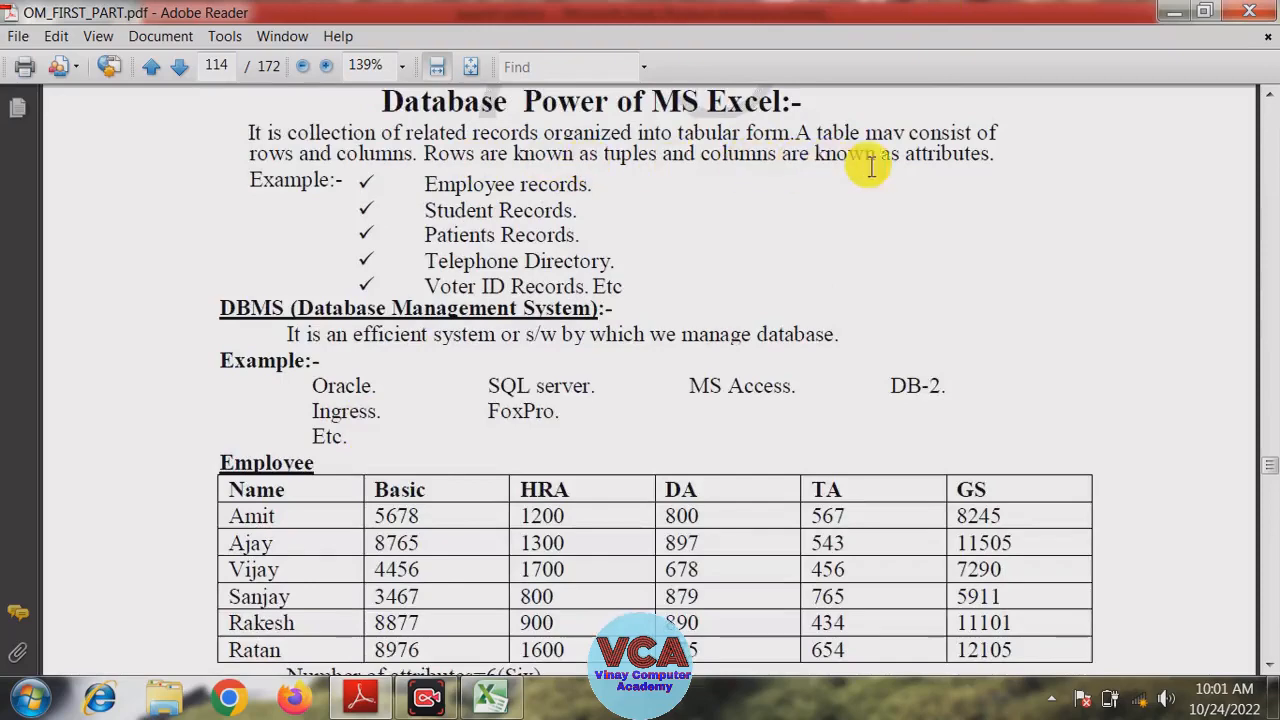
scroll(663, 291, "down", 3)
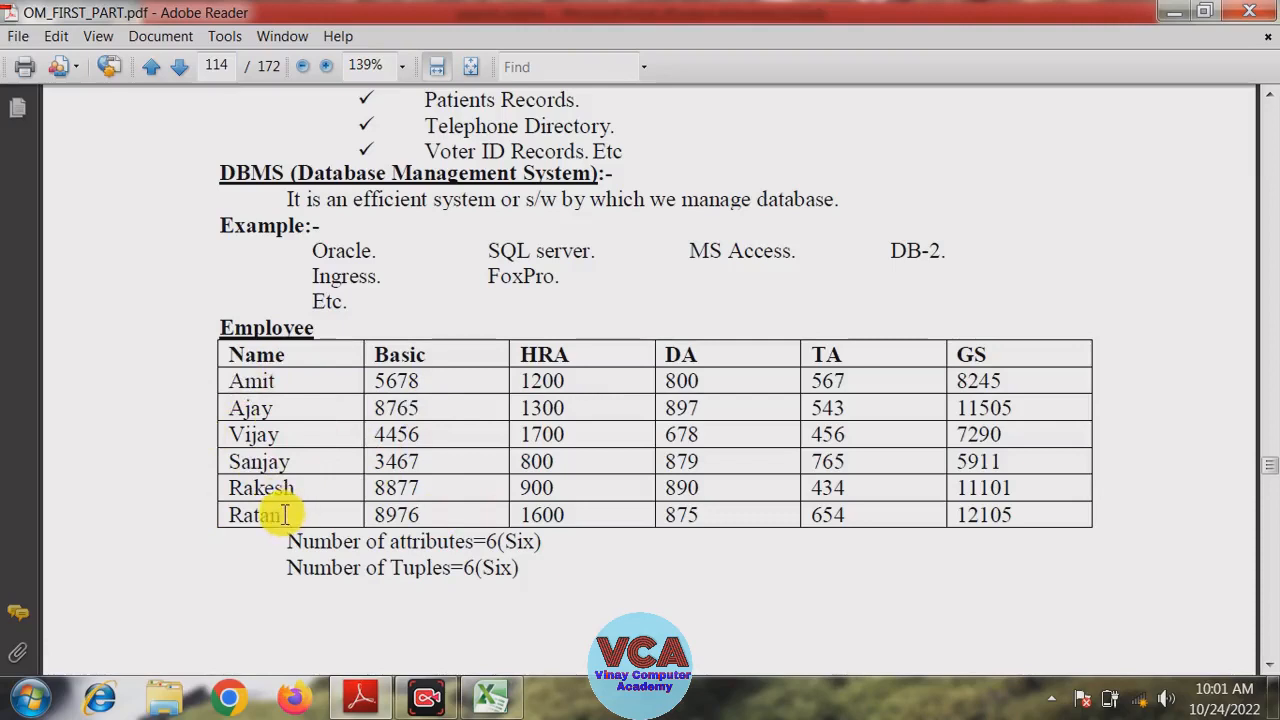
scroll(400, 545, "down", 5)
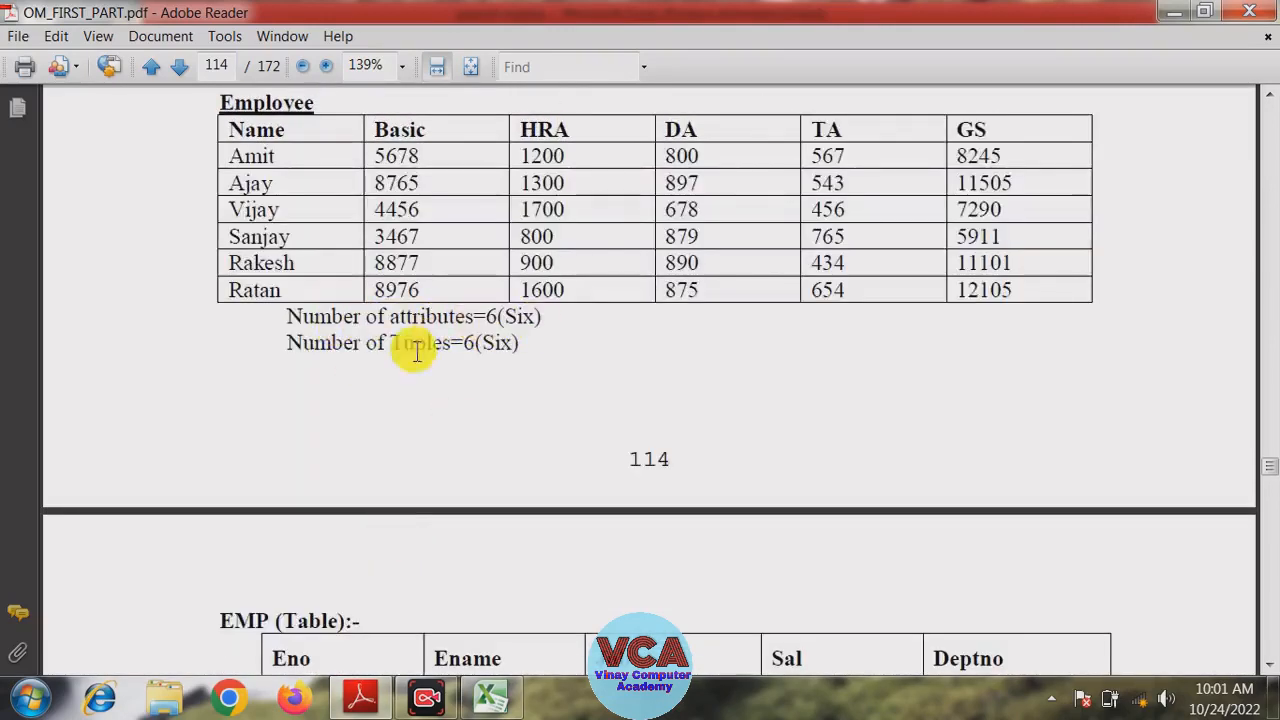
scroll(512, 400, "down", 3)
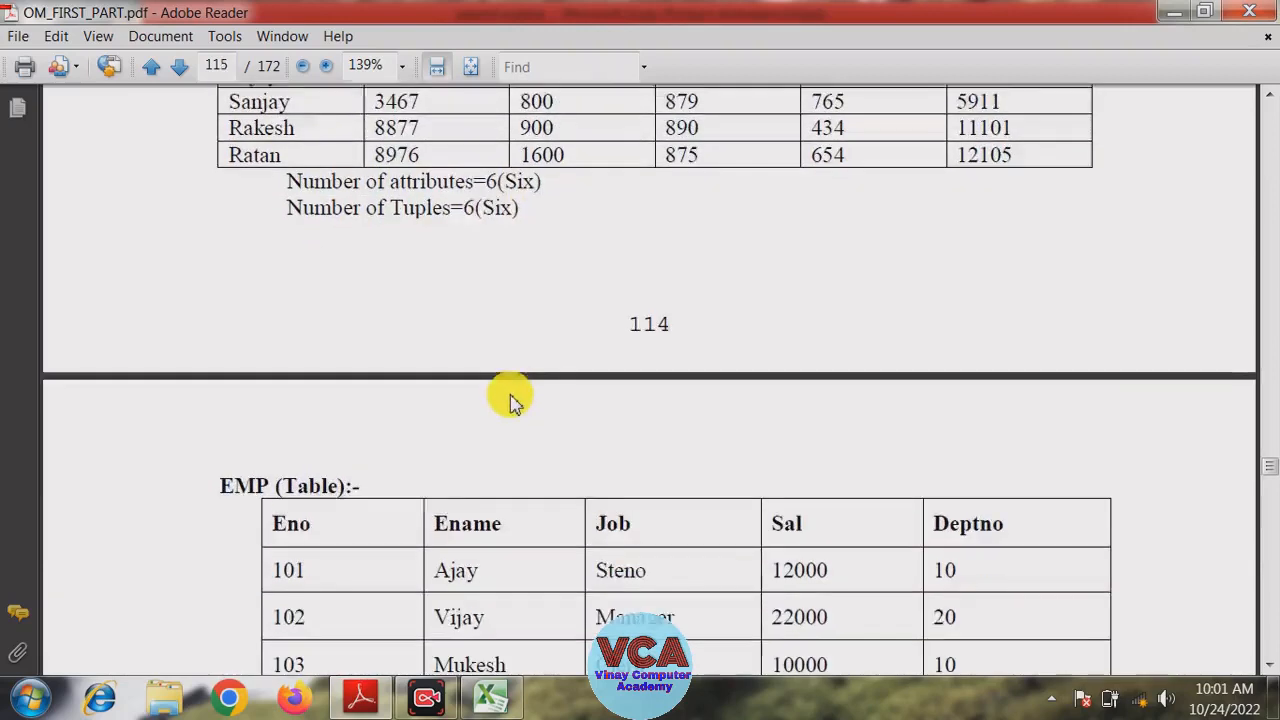
- Examine the EMP table on page 115 with its field names, cardinality and degree
scroll(510, 400, "down", 2)
scroll(498, 394, "down", 3)
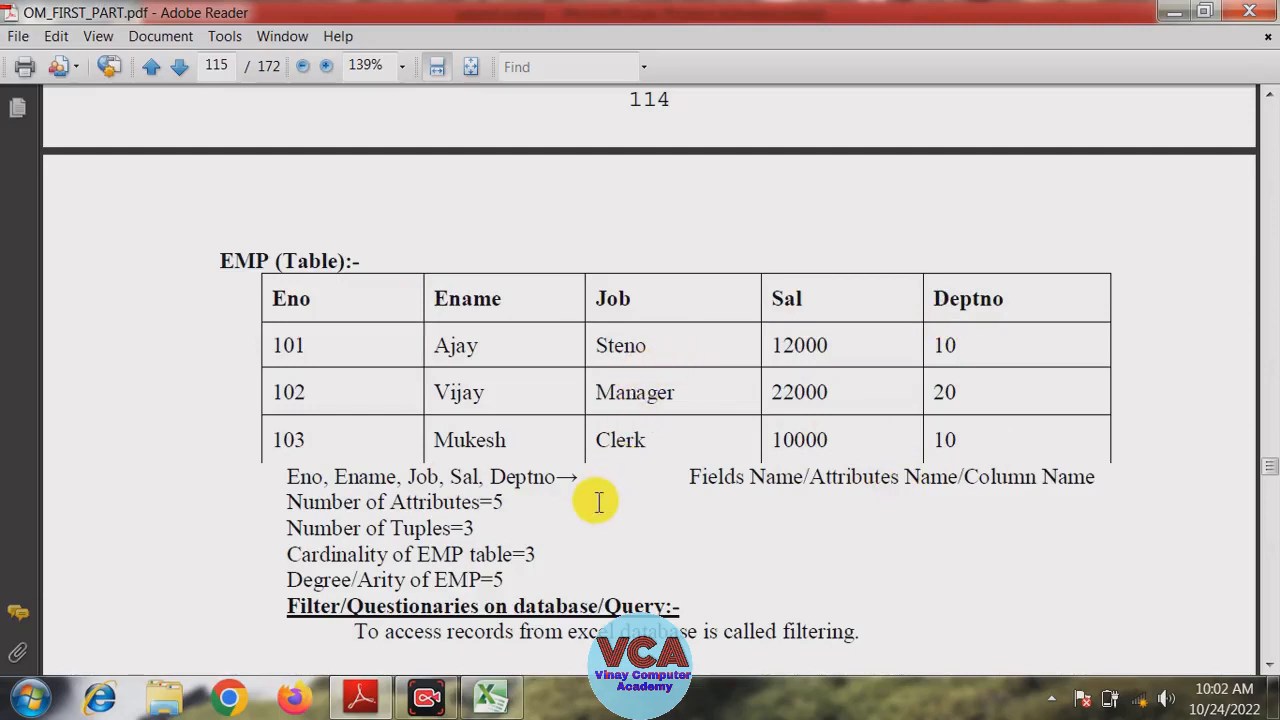
scroll(597, 502, "down", 3)
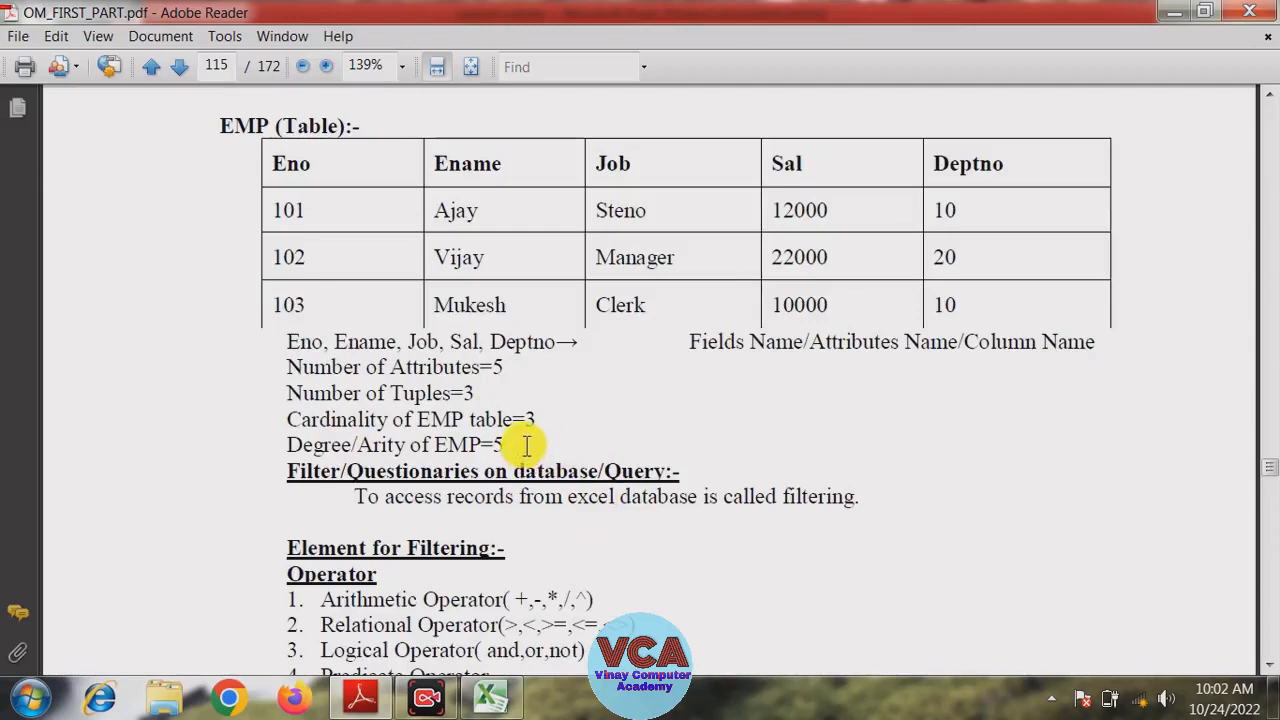
left_click_drag(537, 438, 420, 427)
left_click(362, 438)
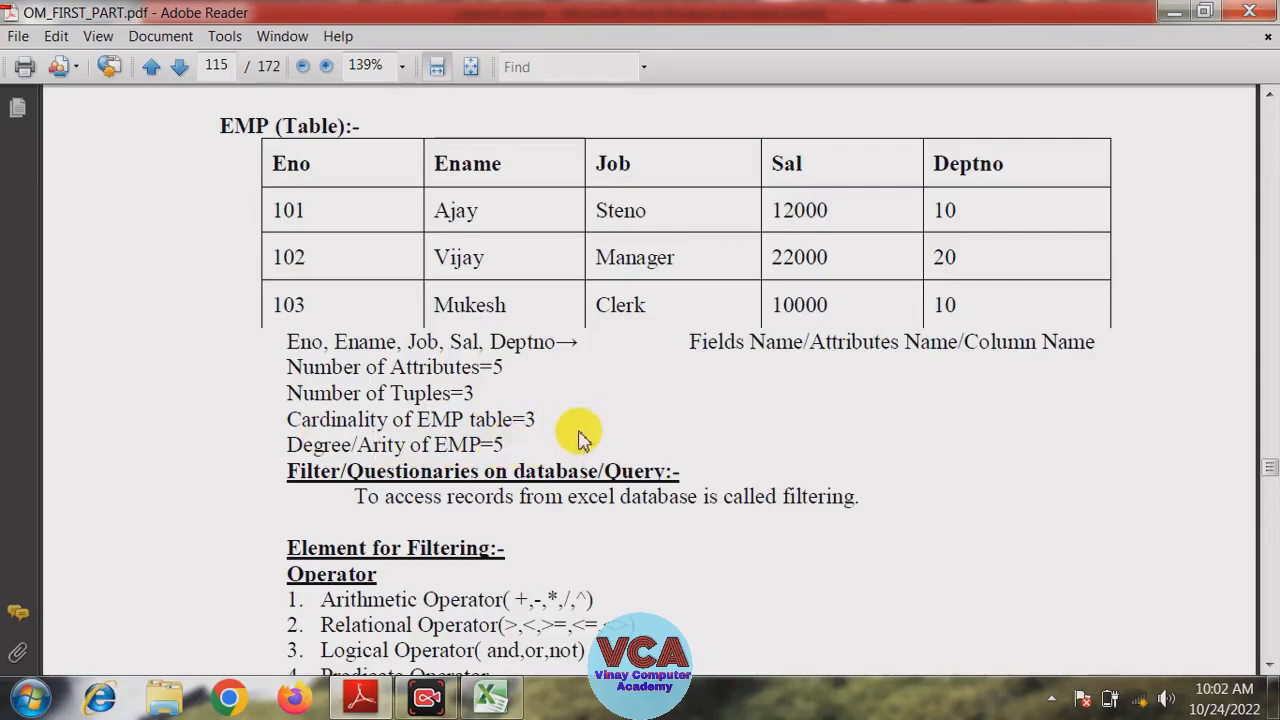
double_click(530, 419)
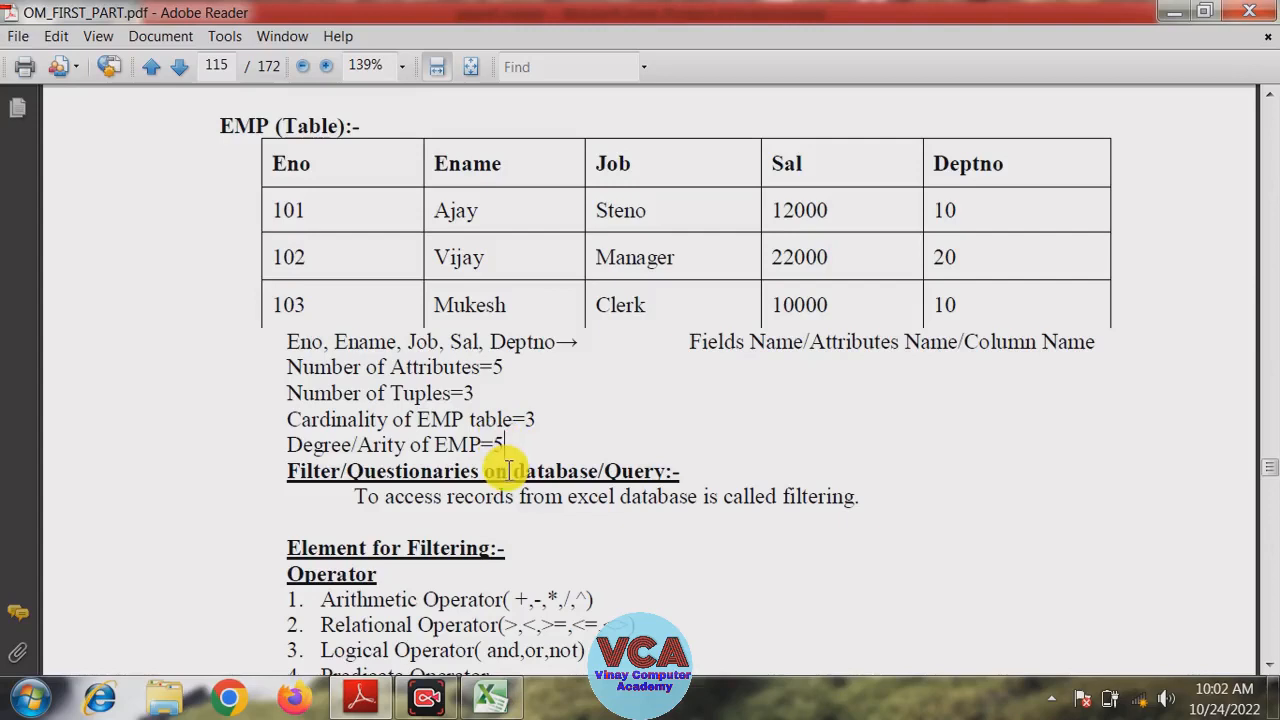
- Read the definition of filtering and the arithmetic, relational, logical and predicate operators listed as its elements
scroll(508, 470, "down", 1)
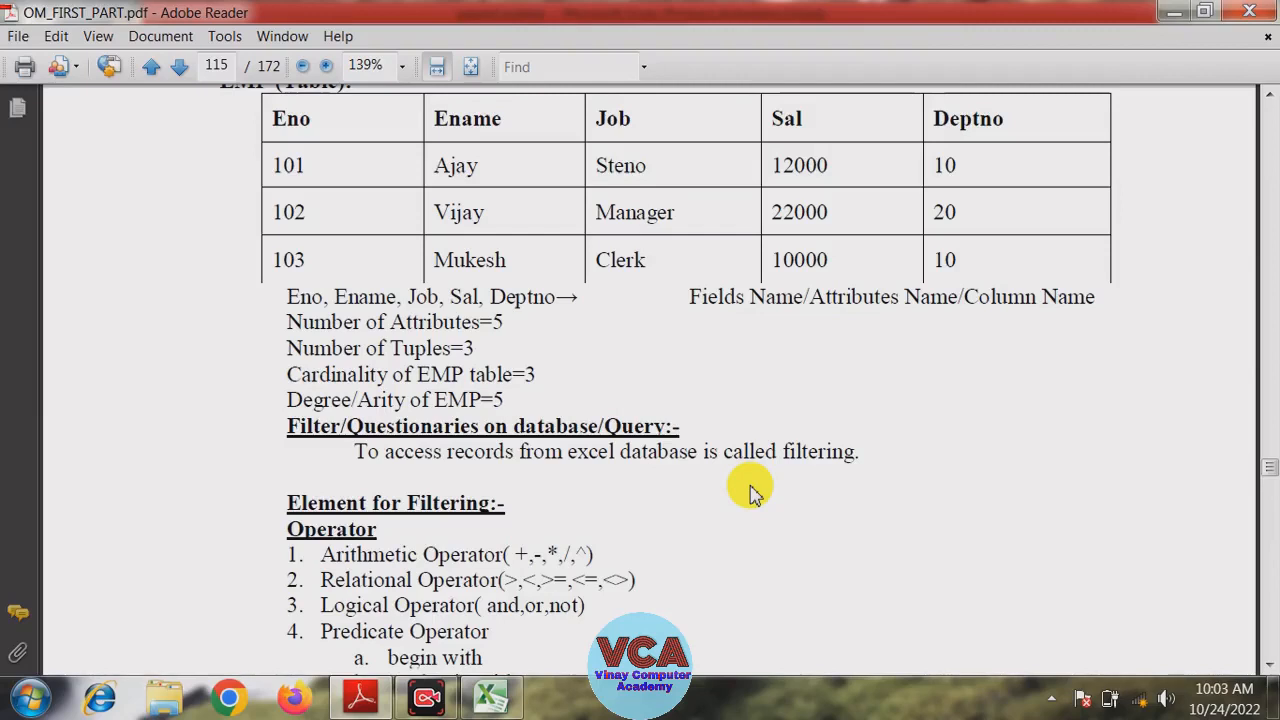
scroll(563, 508, "down", 3)
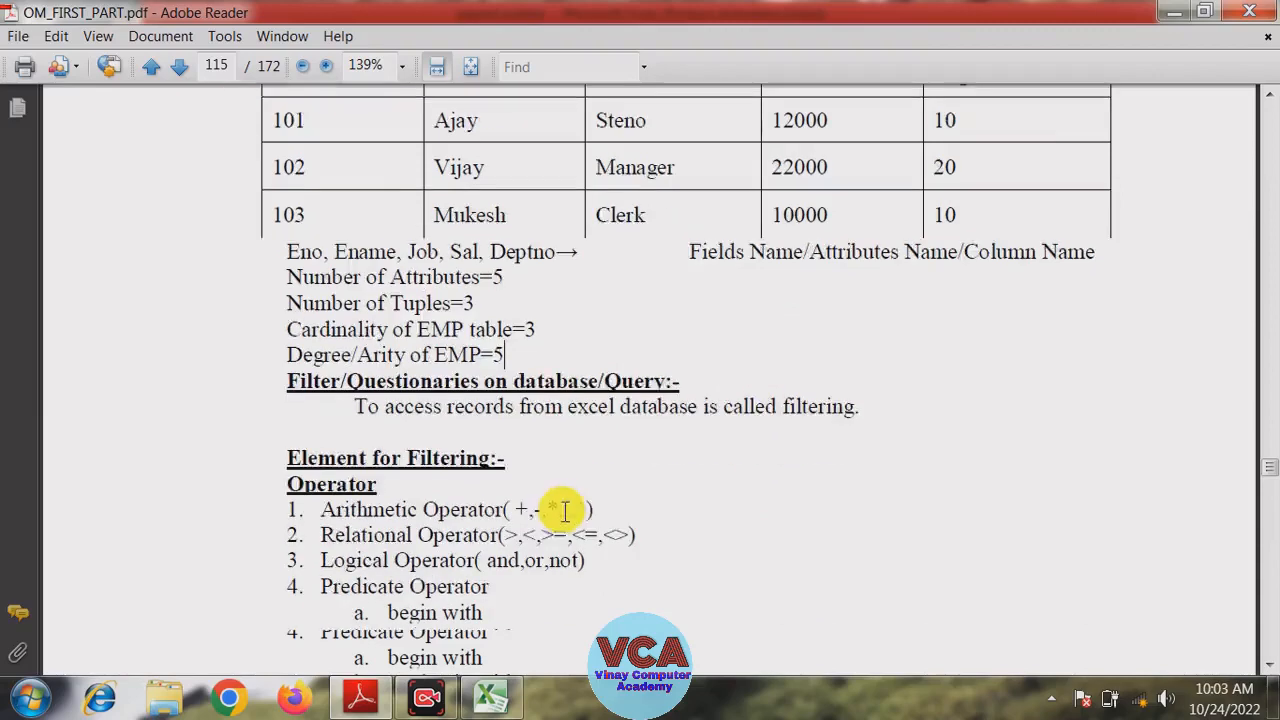
scroll(371, 500, "down", 2)
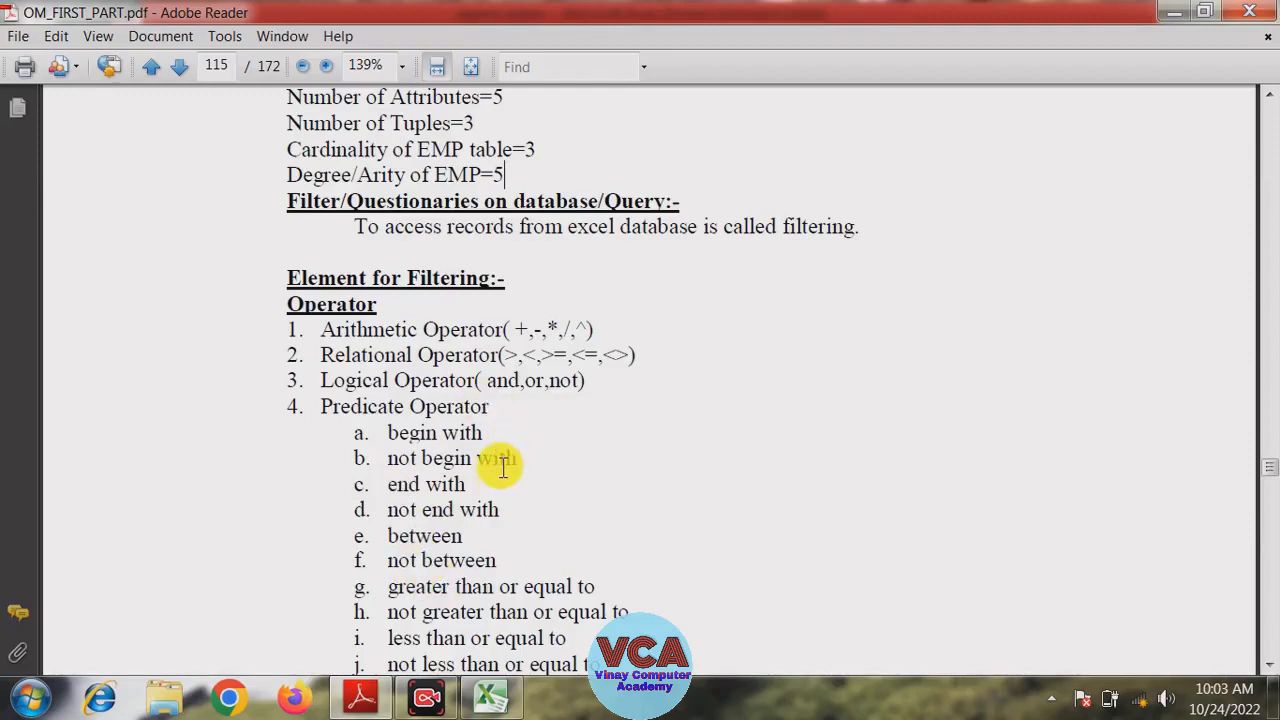
scroll(498, 508, "down", 2)
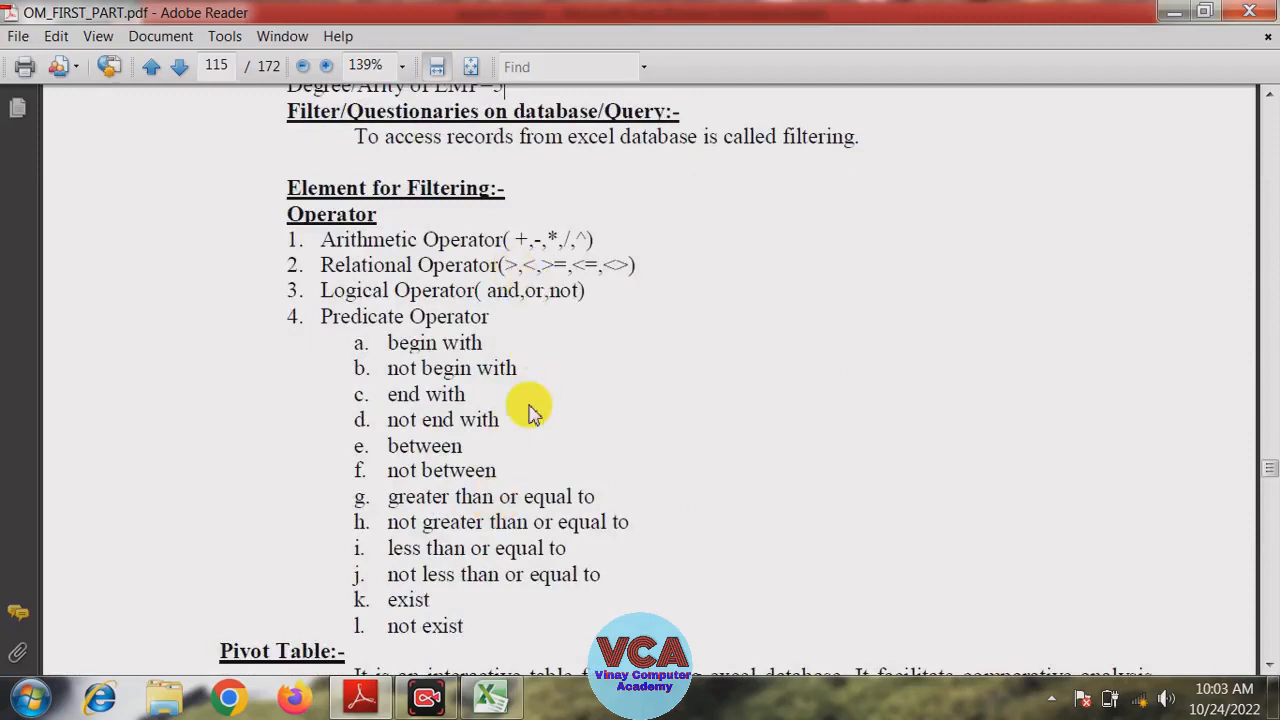
scroll(528, 406, "up", 2)
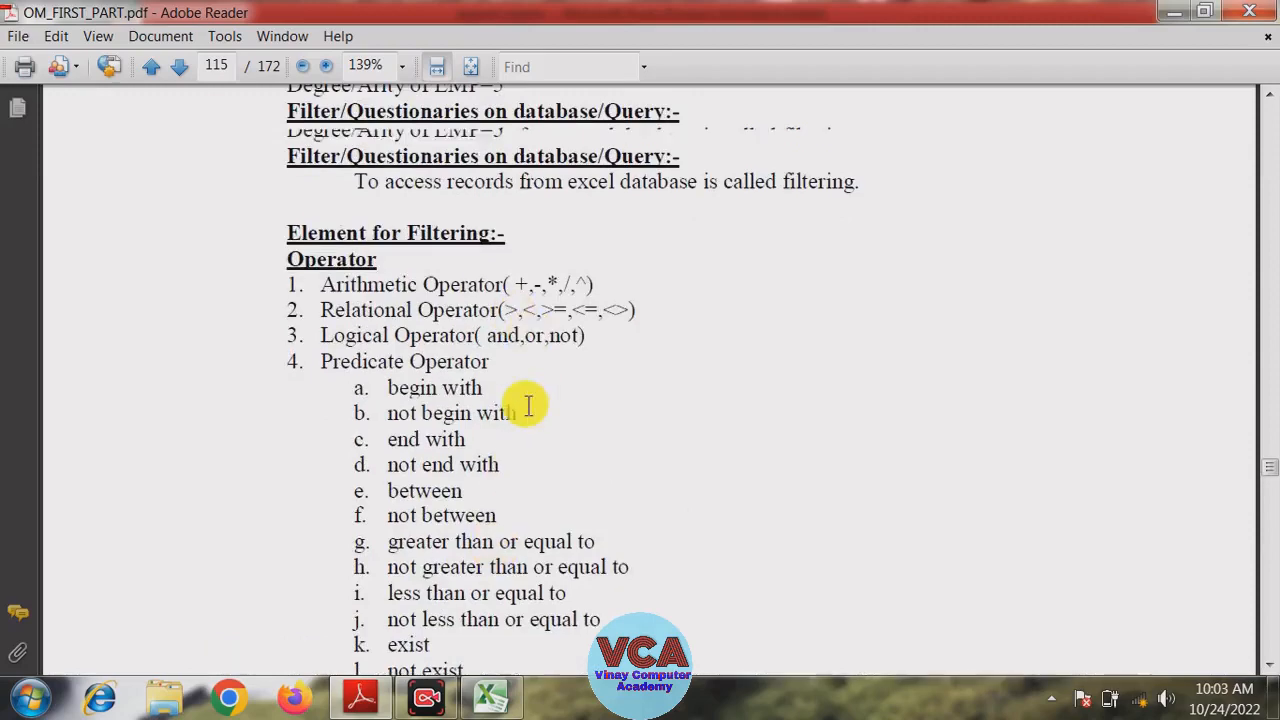
- Switch to the payroll system workbook in Excel and turn on filtering for the payroll table in A3:K13, header row included
left_click(491, 697)
left_click(372, 549)
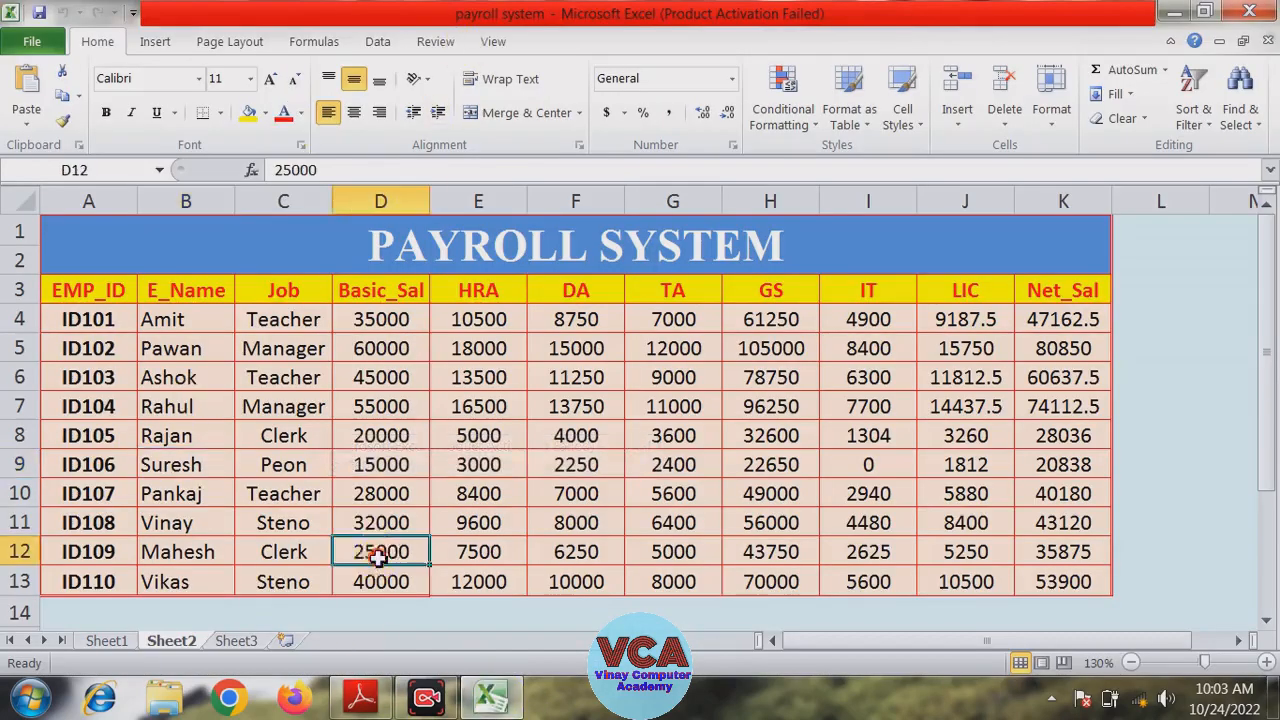
left_click(414, 412)
left_click(198, 404)
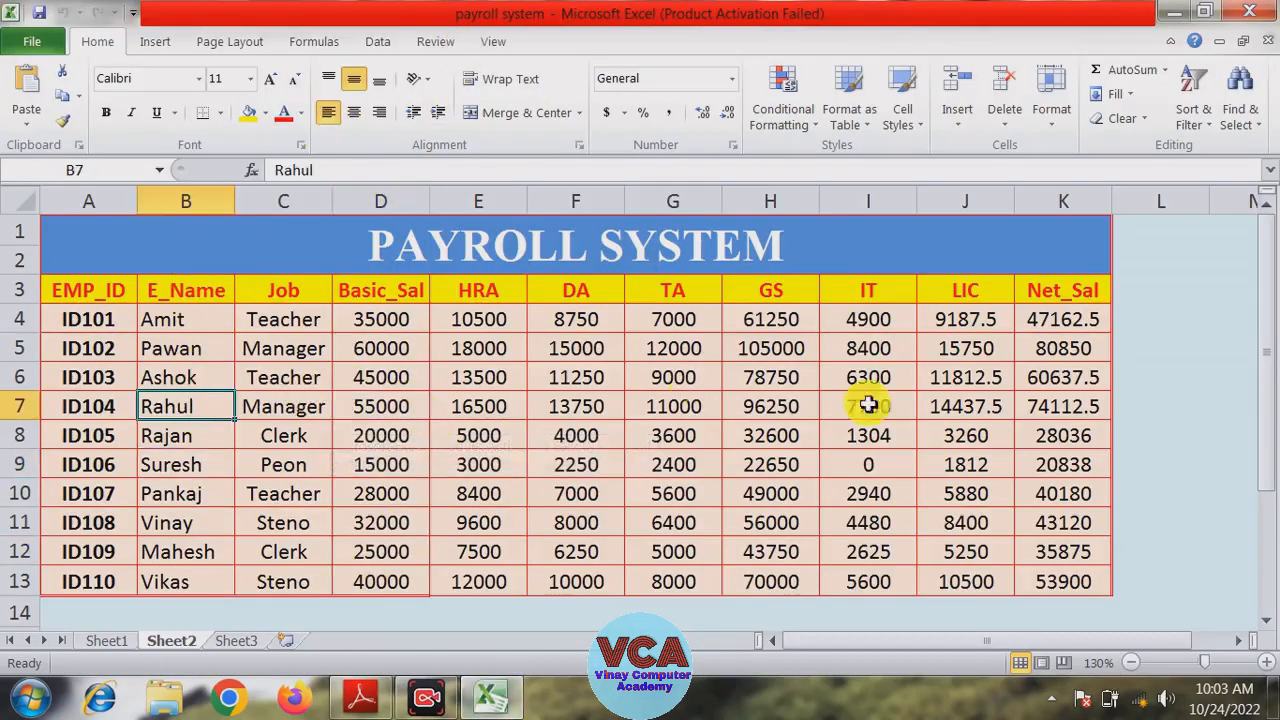
left_click(97, 290)
left_click_drag(119, 299, 1066, 584)
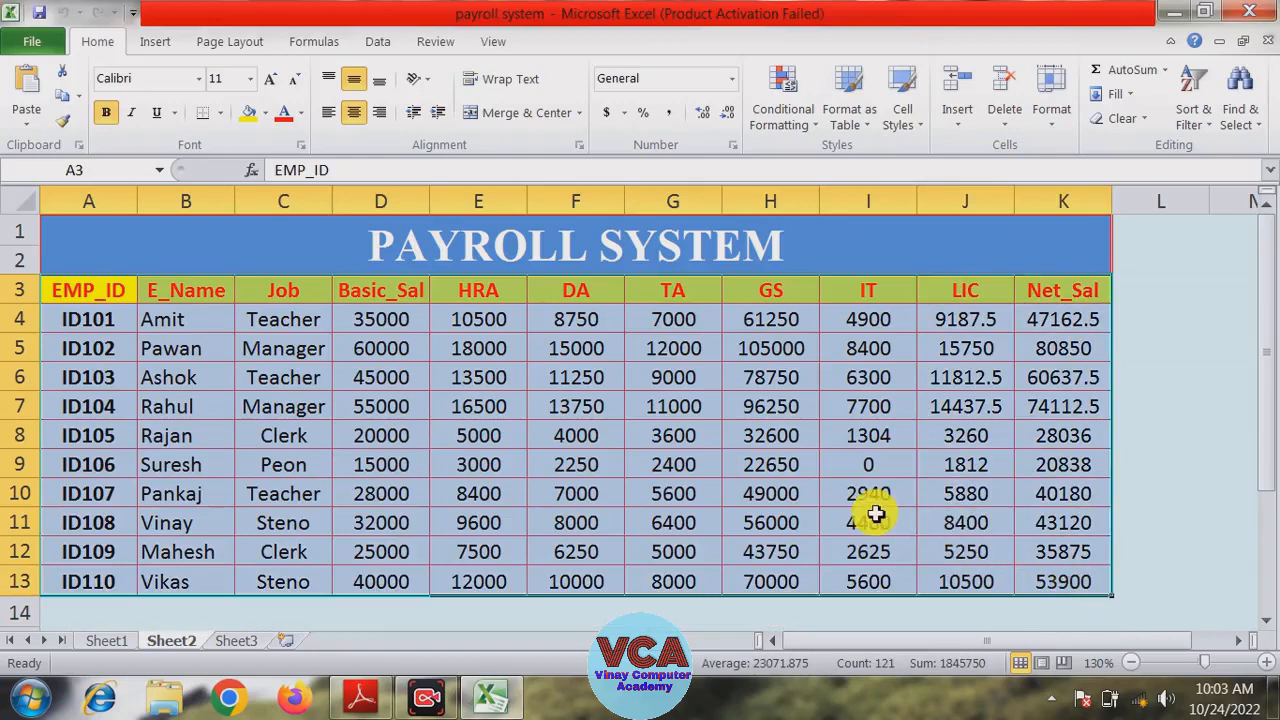
left_click(378, 44)
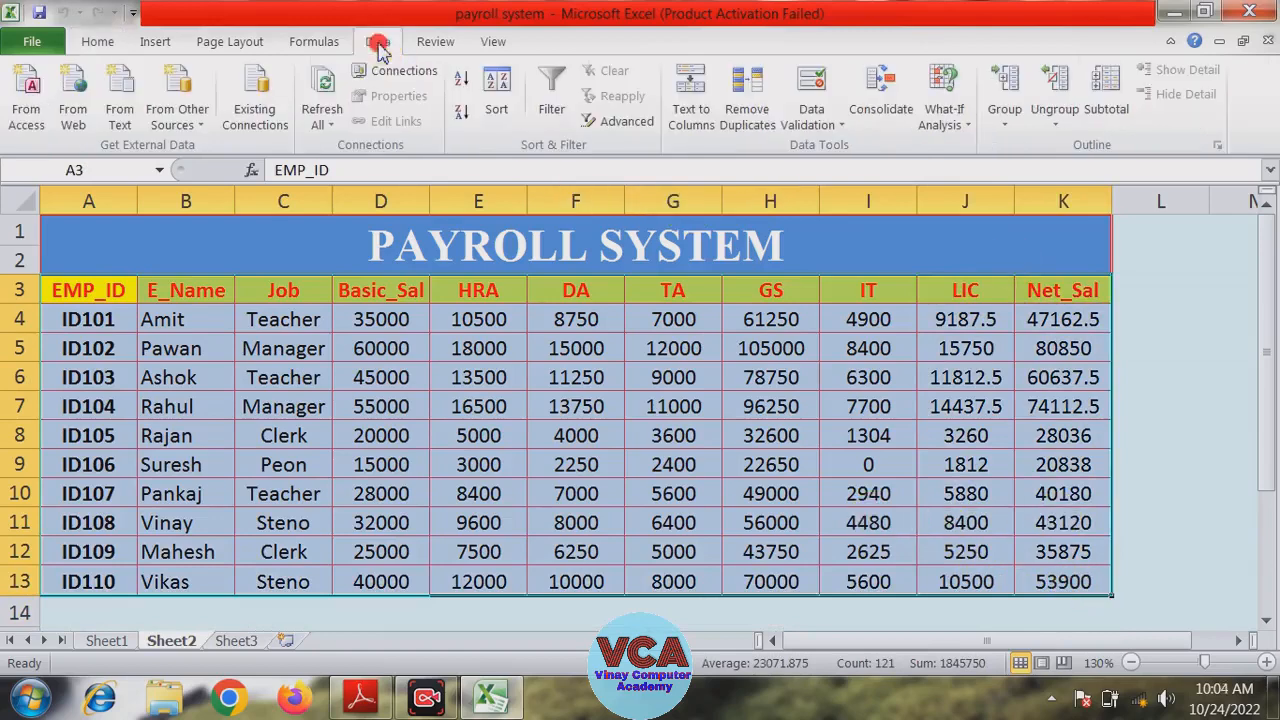
left_click(556, 98)
left_click(491, 383)
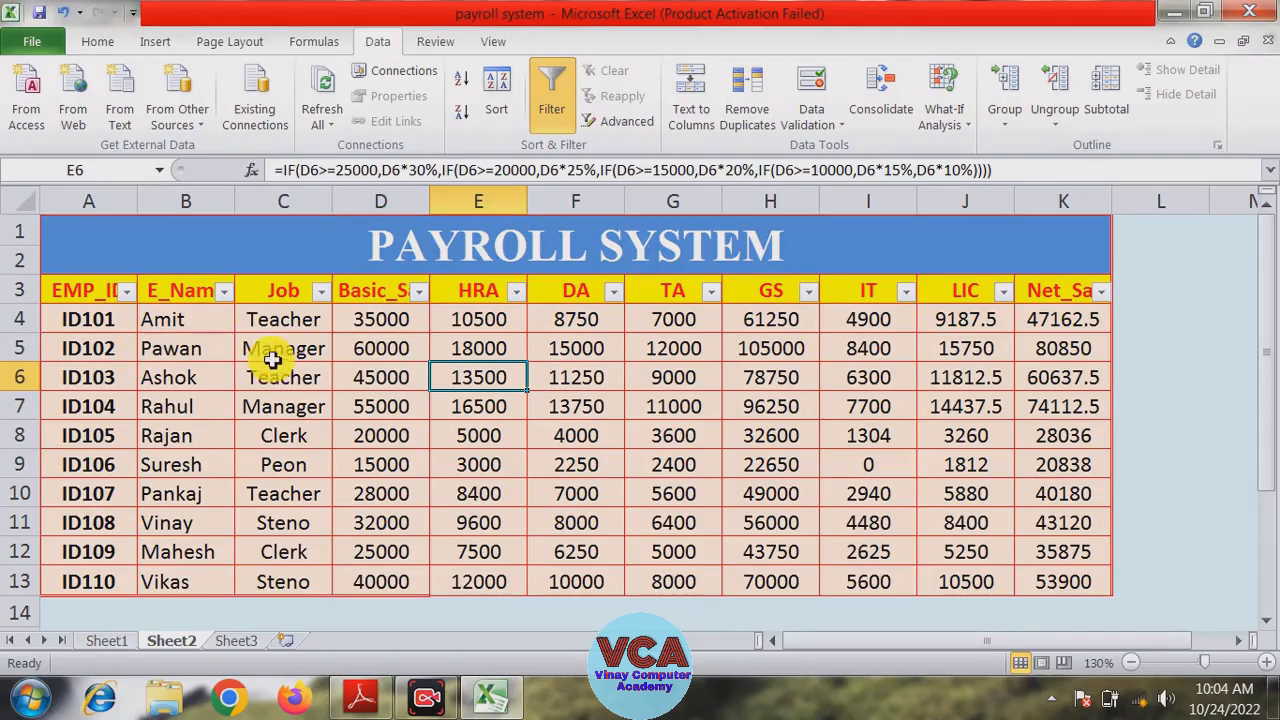
- Filter the EMP_ID column so that only the employee in row 8 is shown
left_click(128, 292)
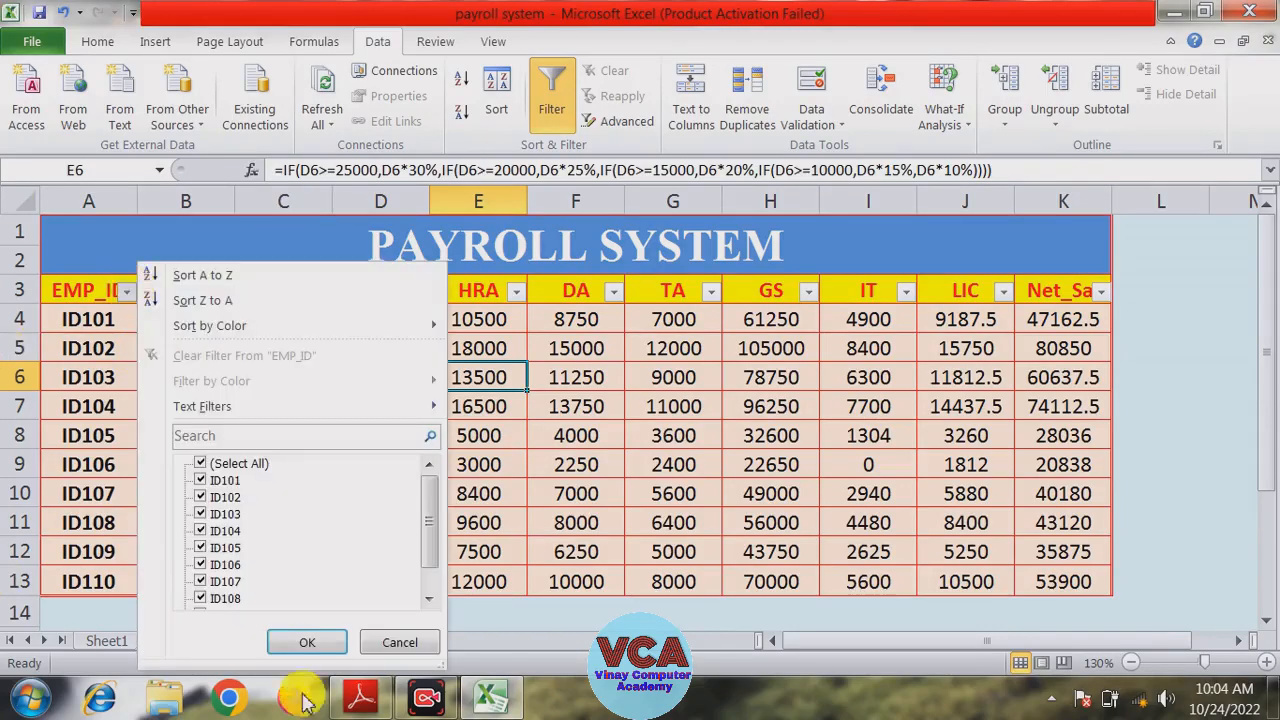
left_click(201, 464)
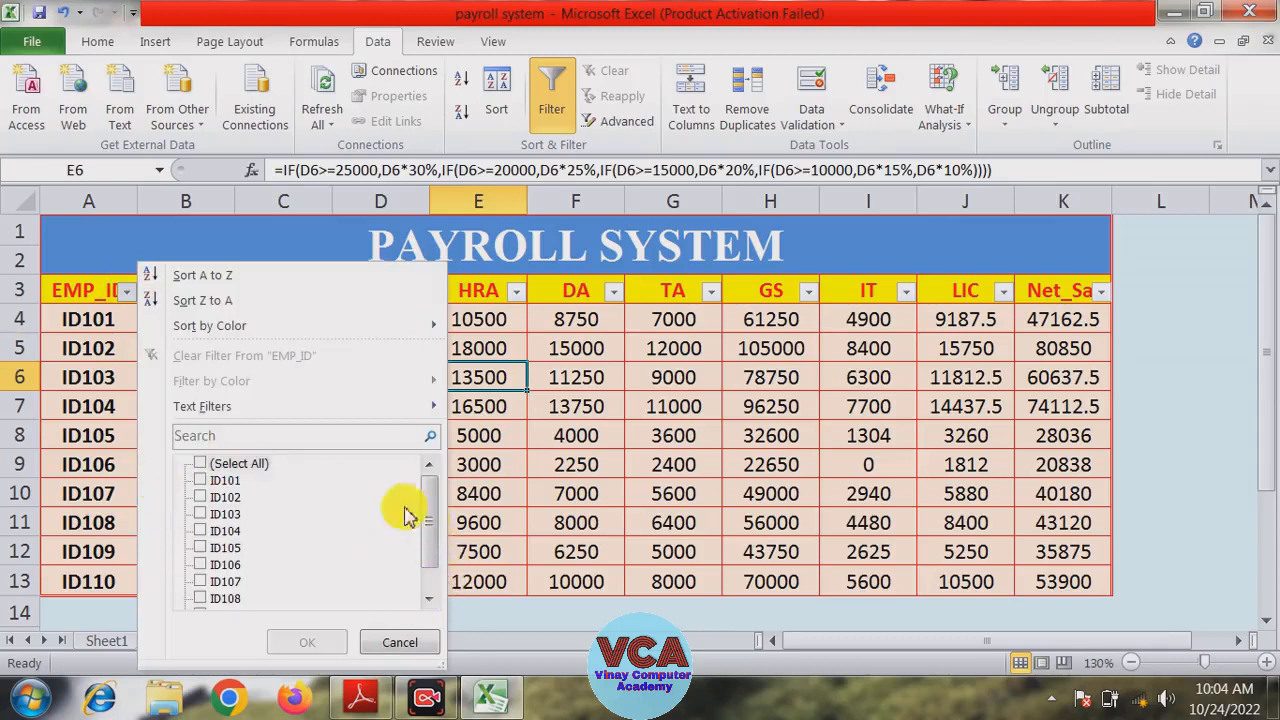
left_click(200, 548)
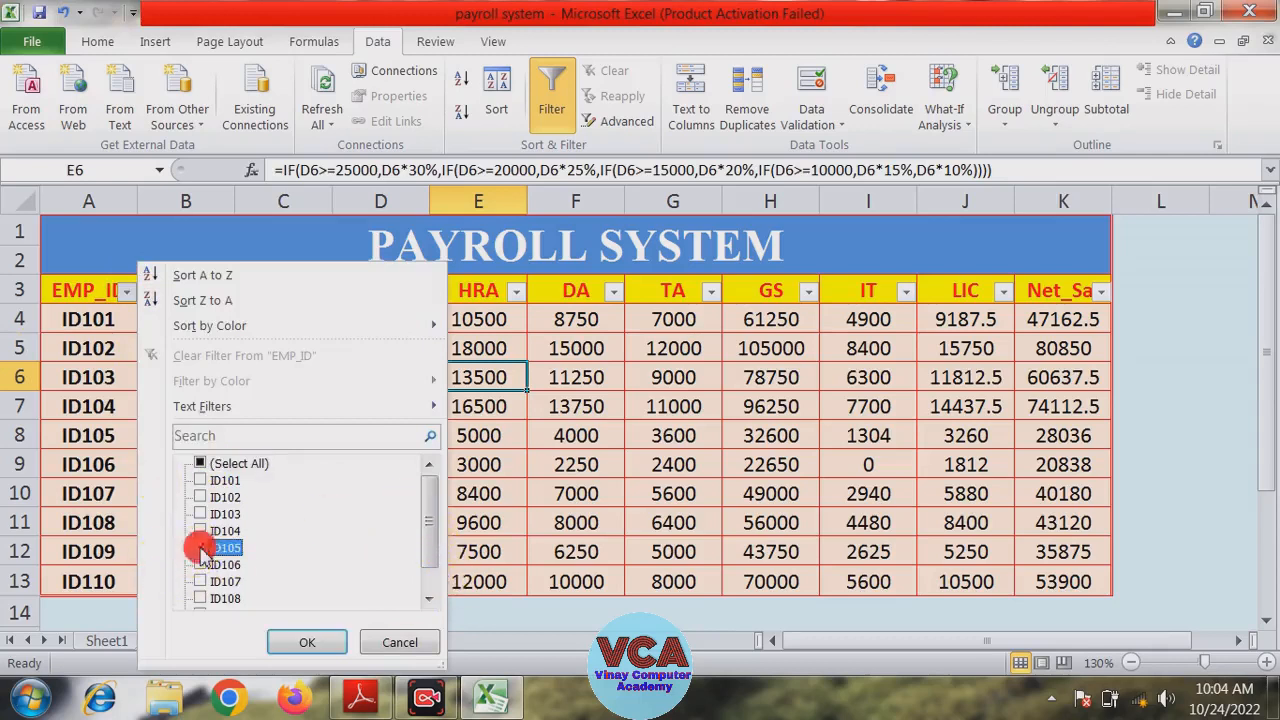
left_click(305, 643)
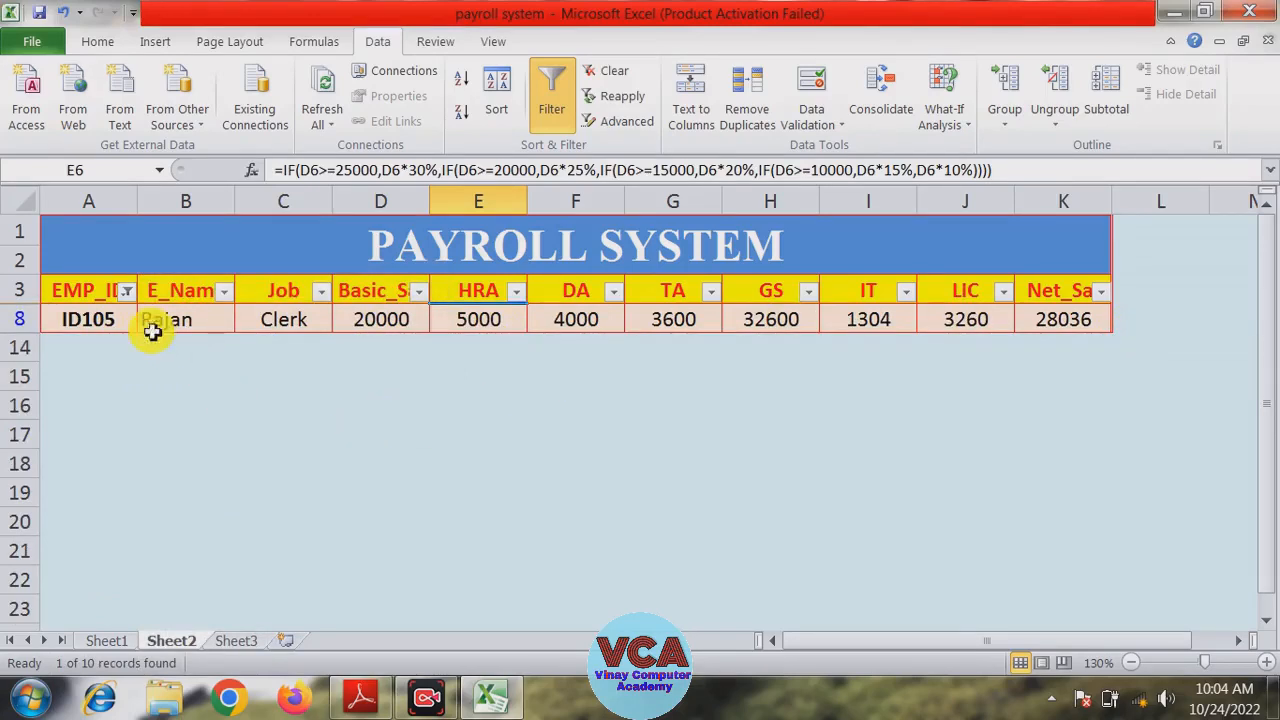
- Reselect all values in the EMP_ID filter to show every employee record again
left_click(127, 290)
left_click(200, 463)
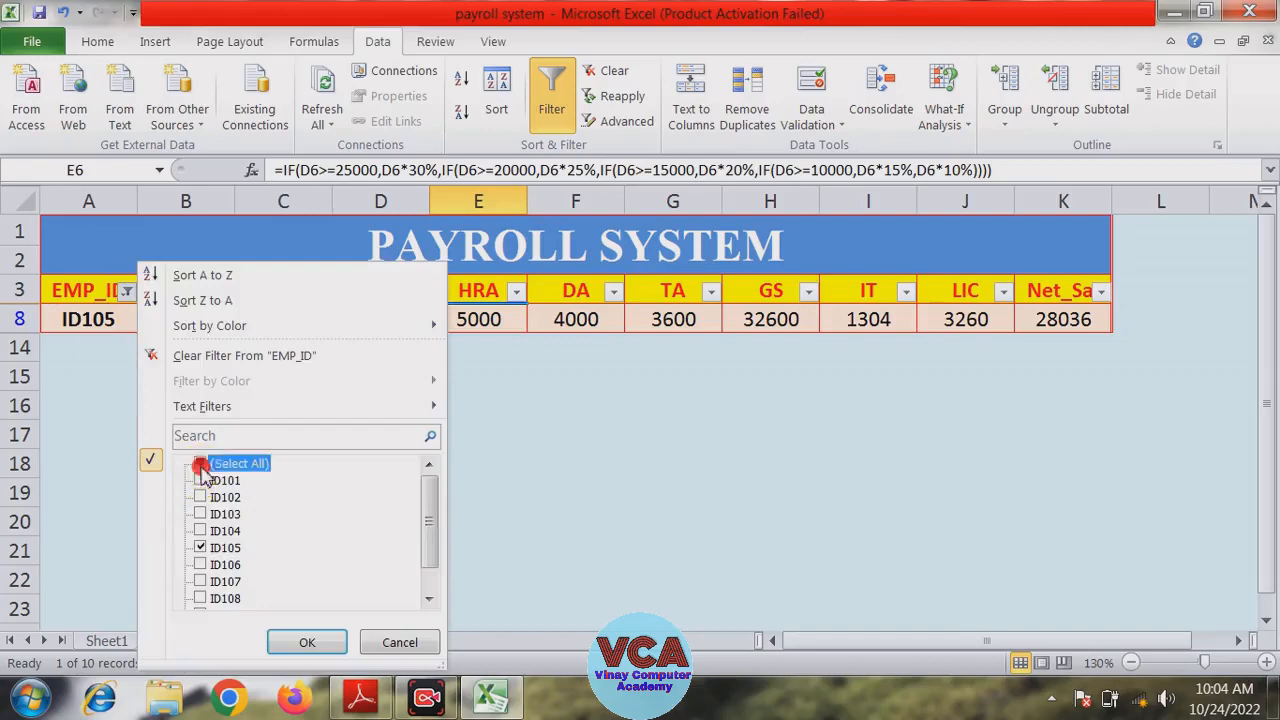
left_click(290, 641)
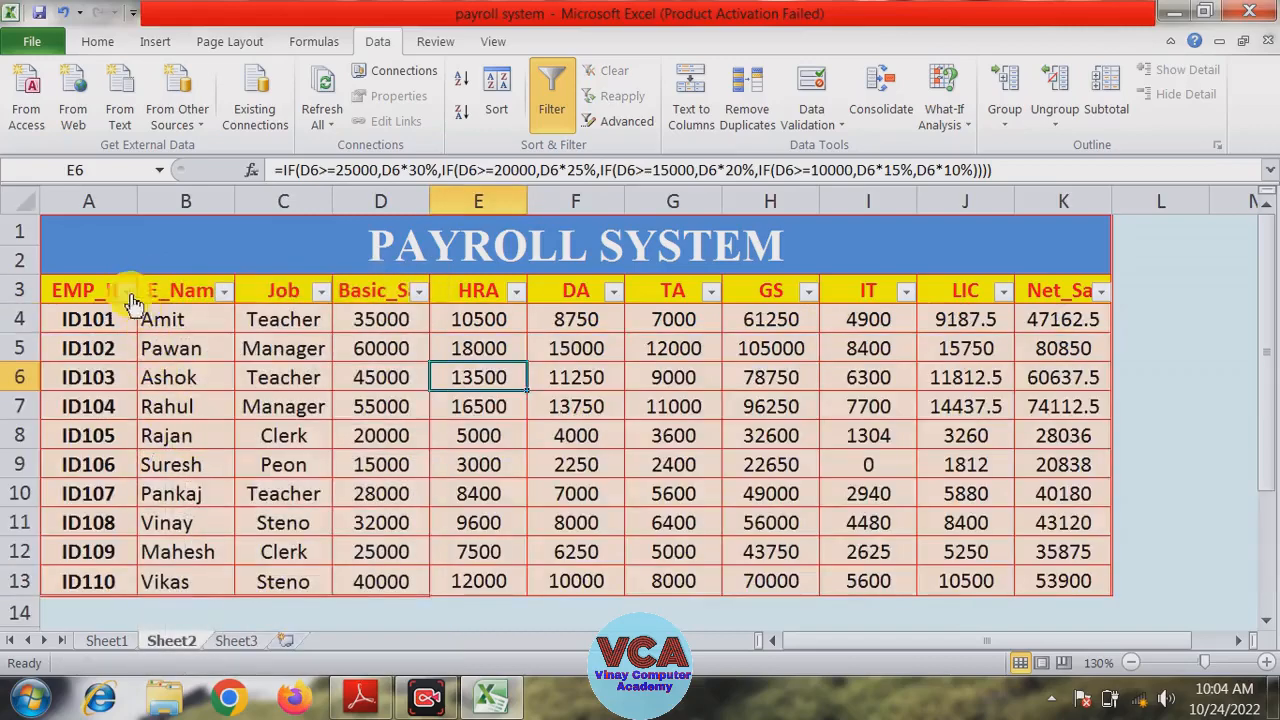
- Filter the EMP_ID column to show only the three employees in rows 5, 8 and 11
left_click(127, 290)
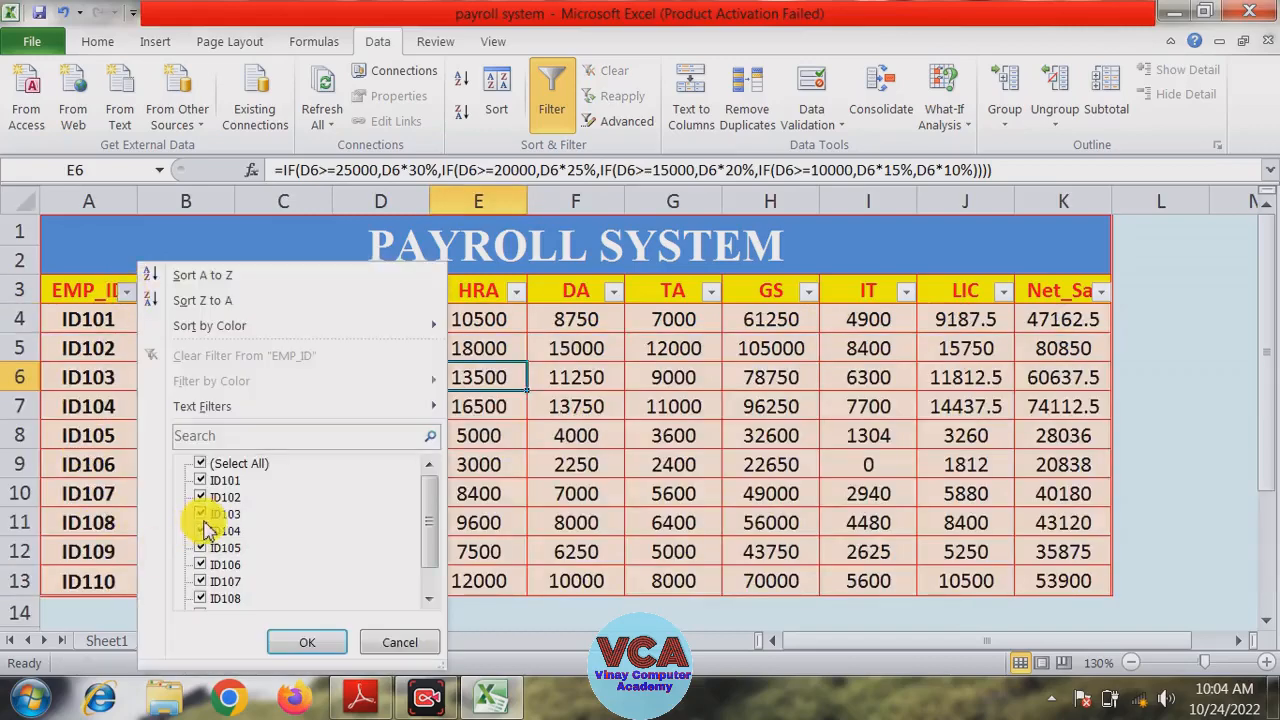
left_click(200, 463)
left_click(203, 497)
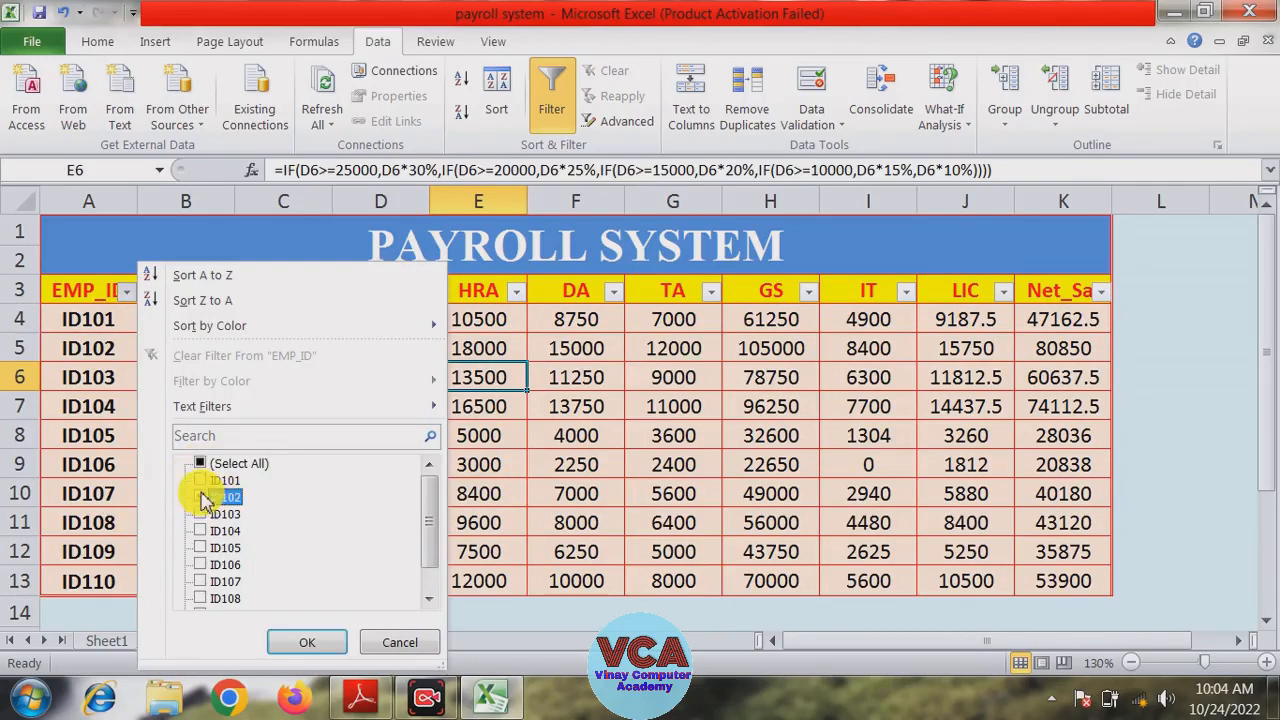
left_click(200, 550)
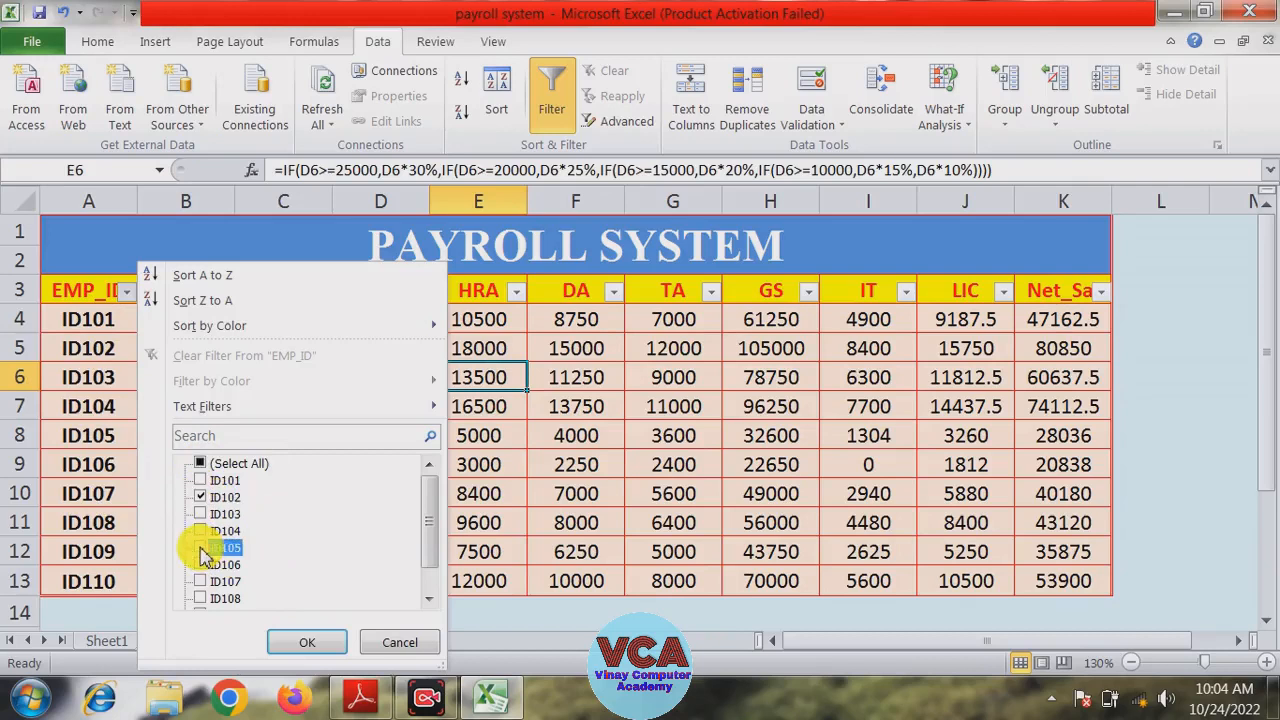
left_click(201, 600)
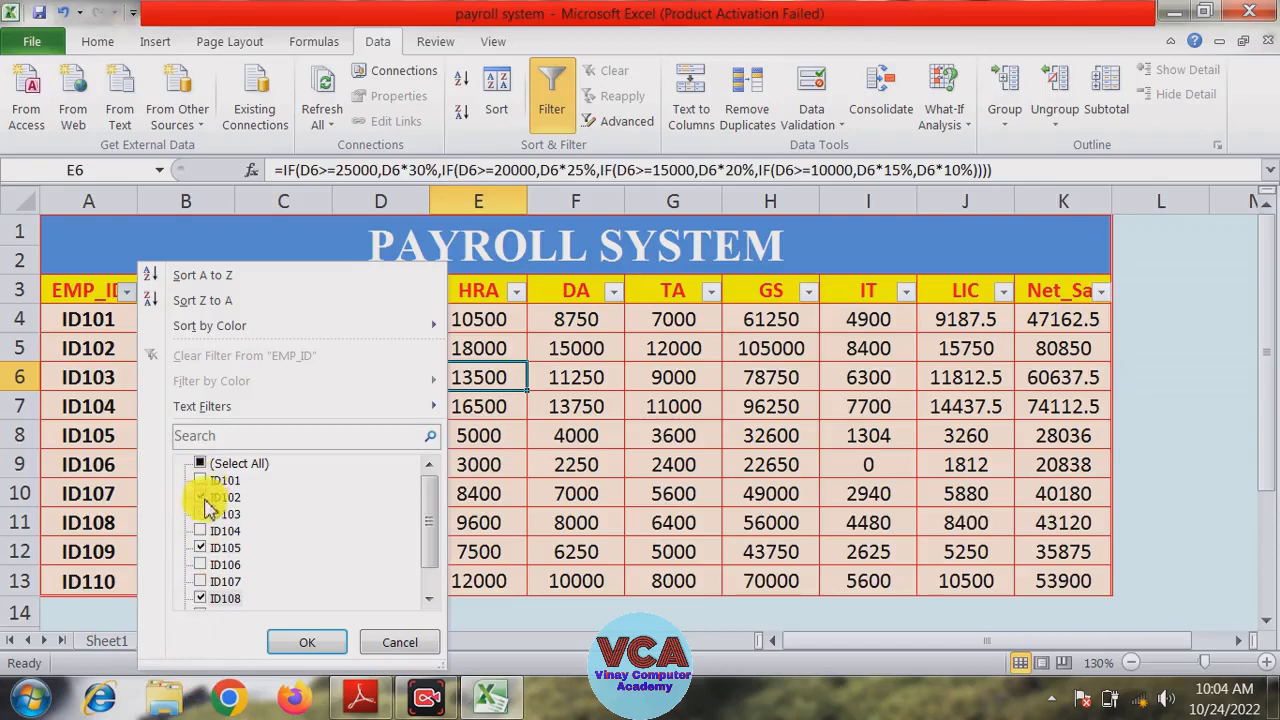
left_click(314, 645)
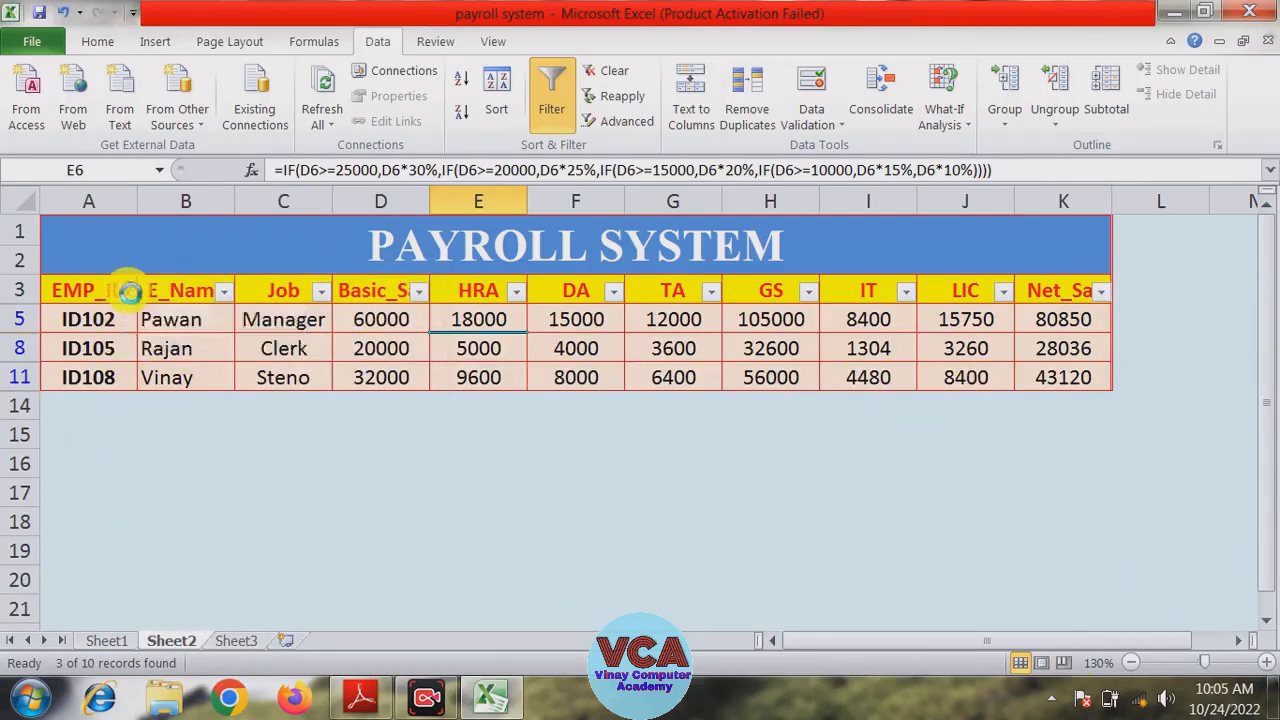
- Restore all employee records by selecting every EMP_ID value in the filter
left_click(127, 291)
left_click(199, 463)
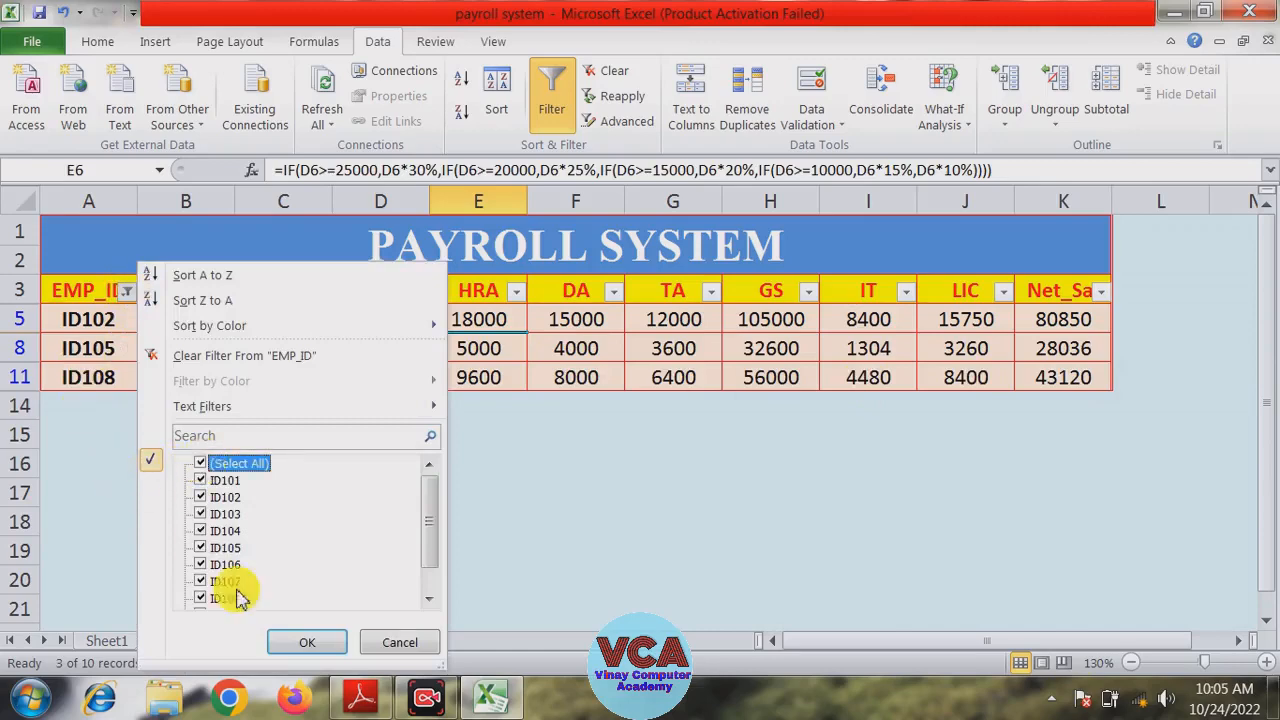
left_click(305, 643)
left_click(120, 312)
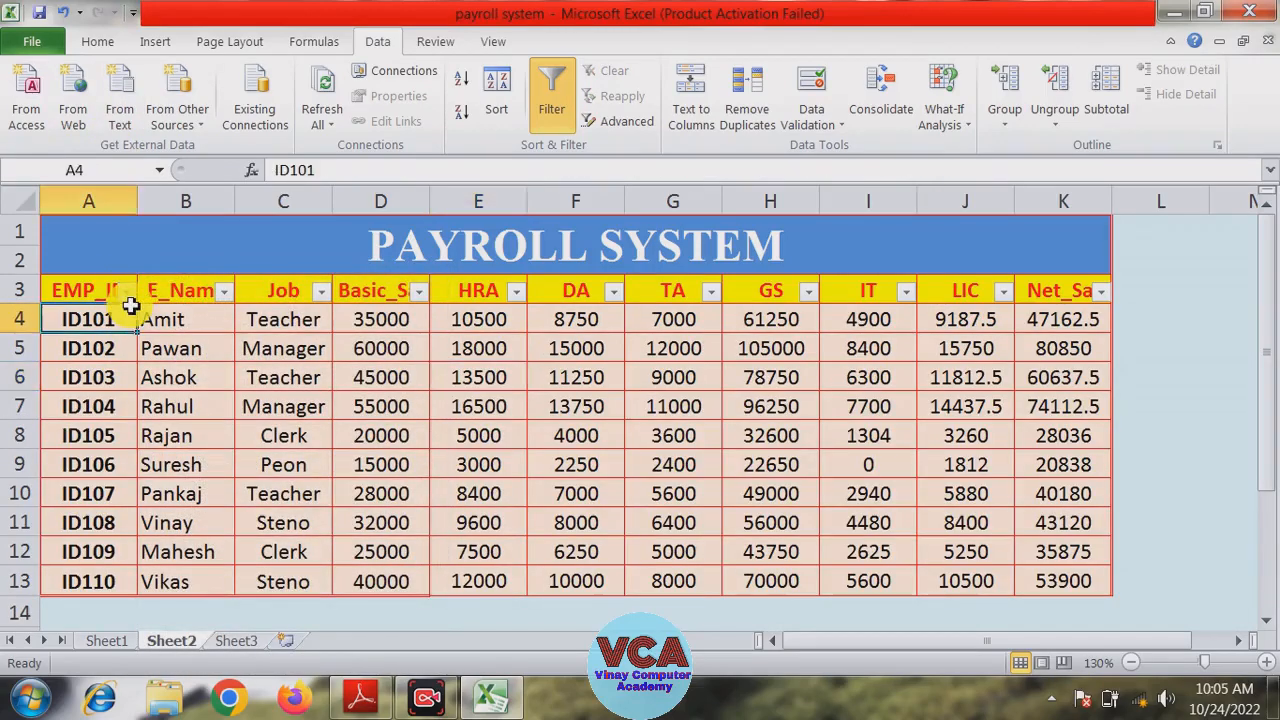
- Apply a Contains text filter to the EMP_ID column, using the full employee ID from row 6 as the criterion
left_click(128, 292)
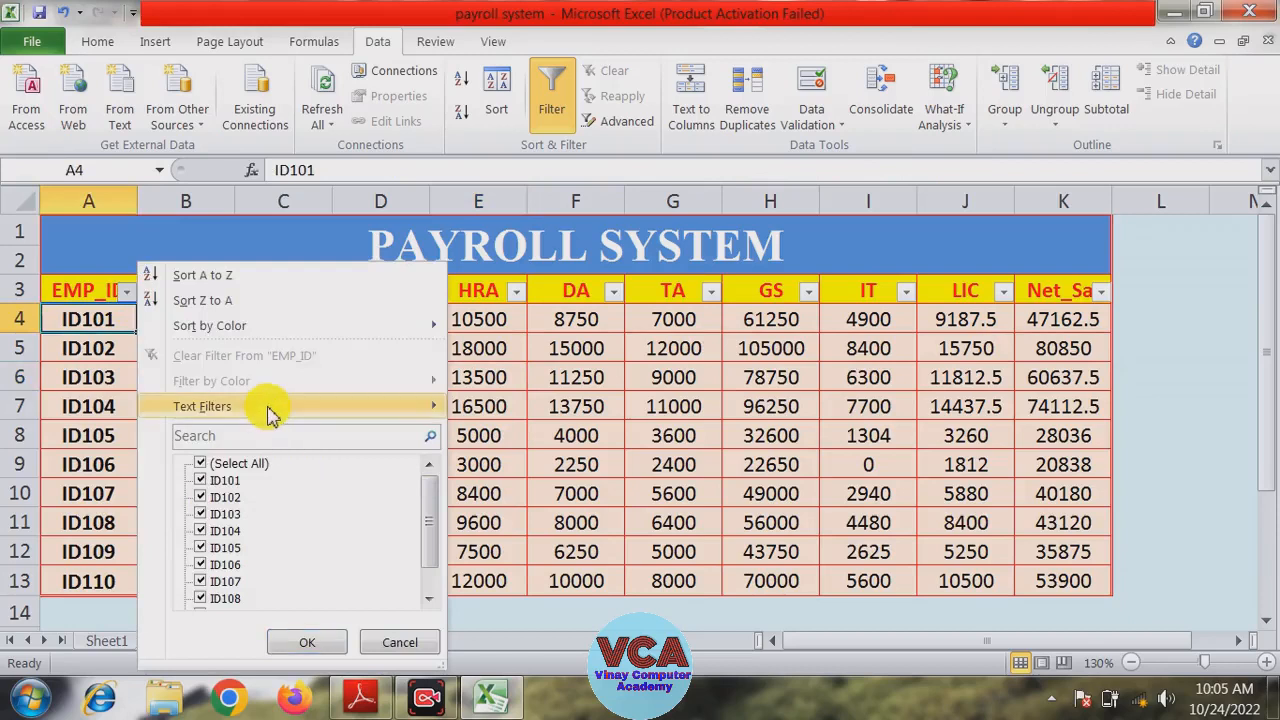
mouse_move(270, 413)
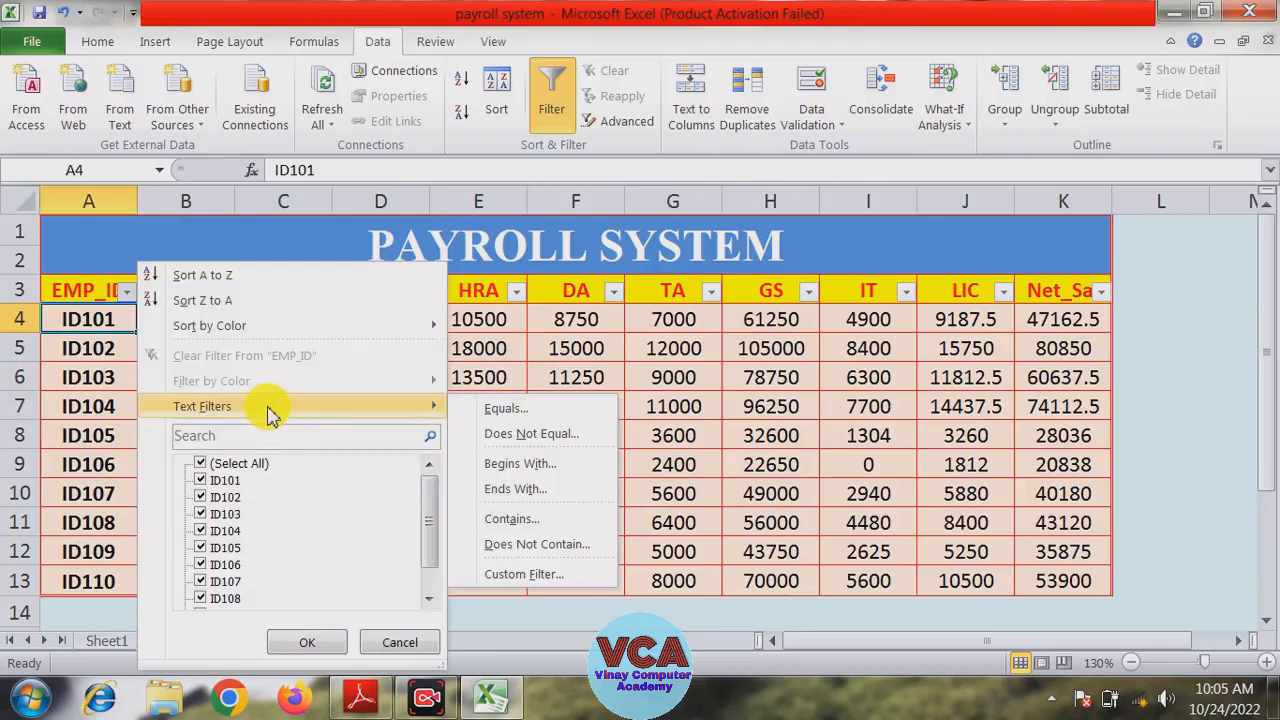
left_click(75, 410)
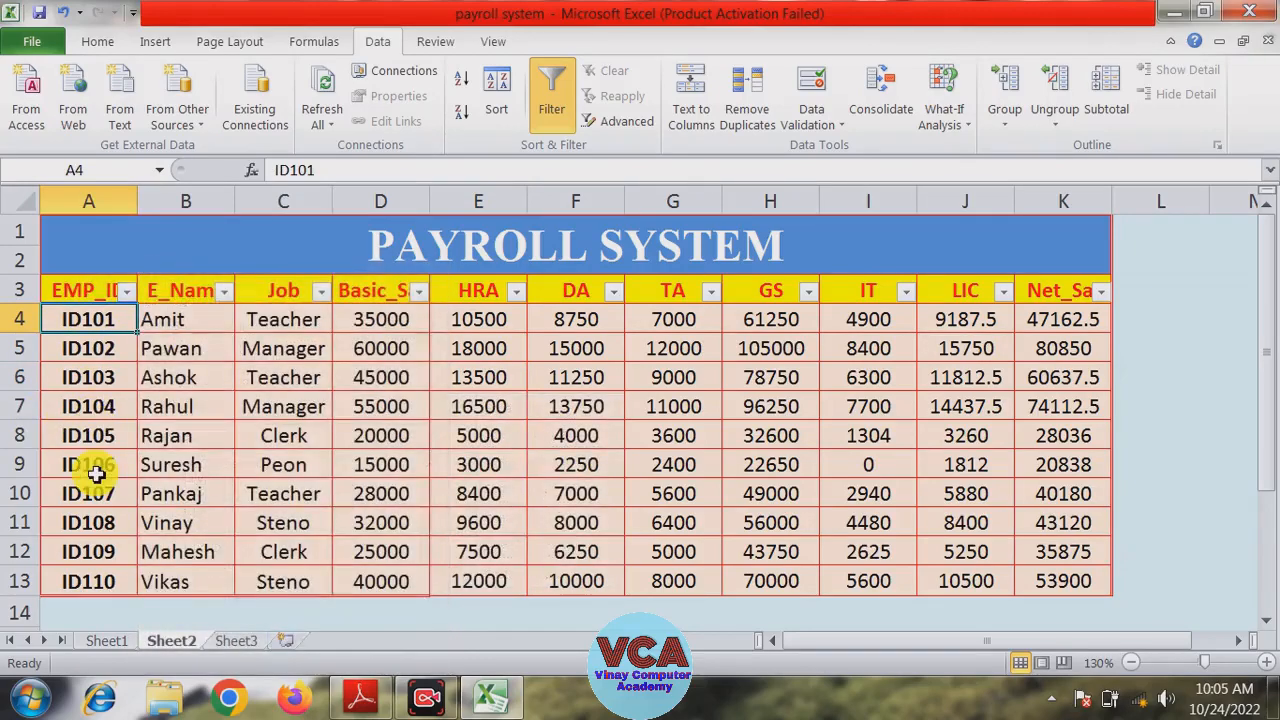
left_click(127, 292)
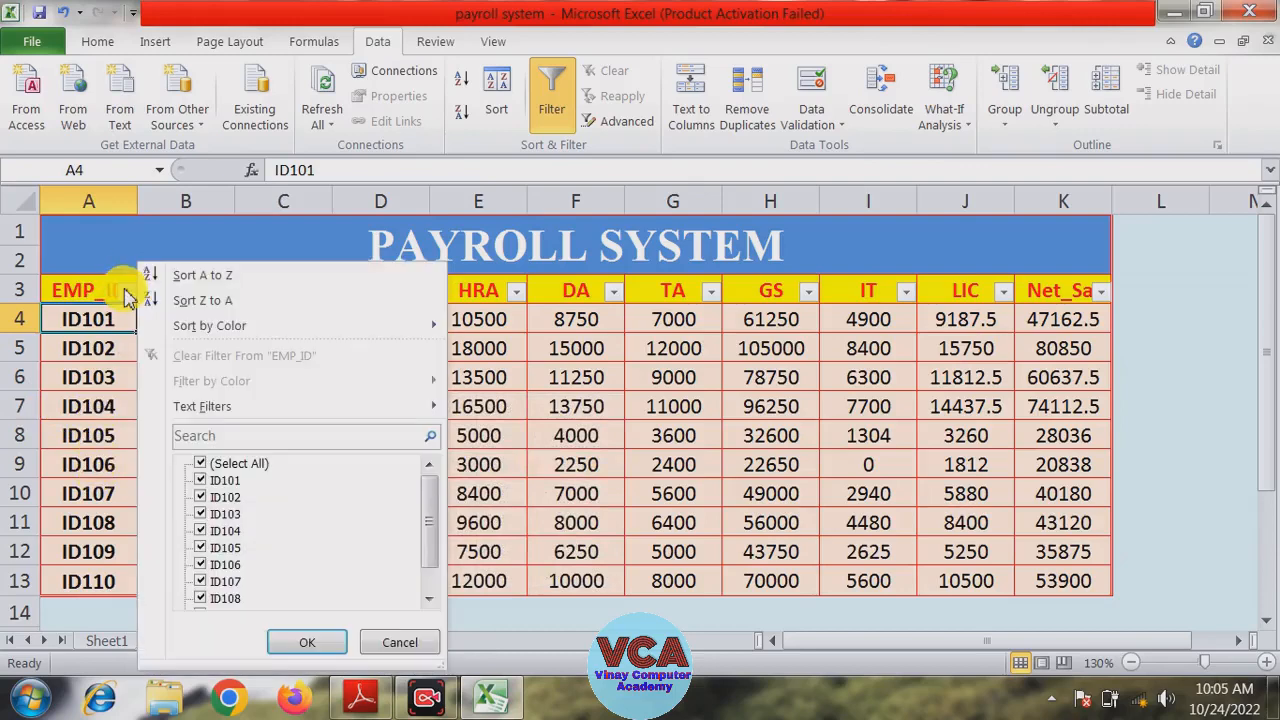
left_click(107, 352)
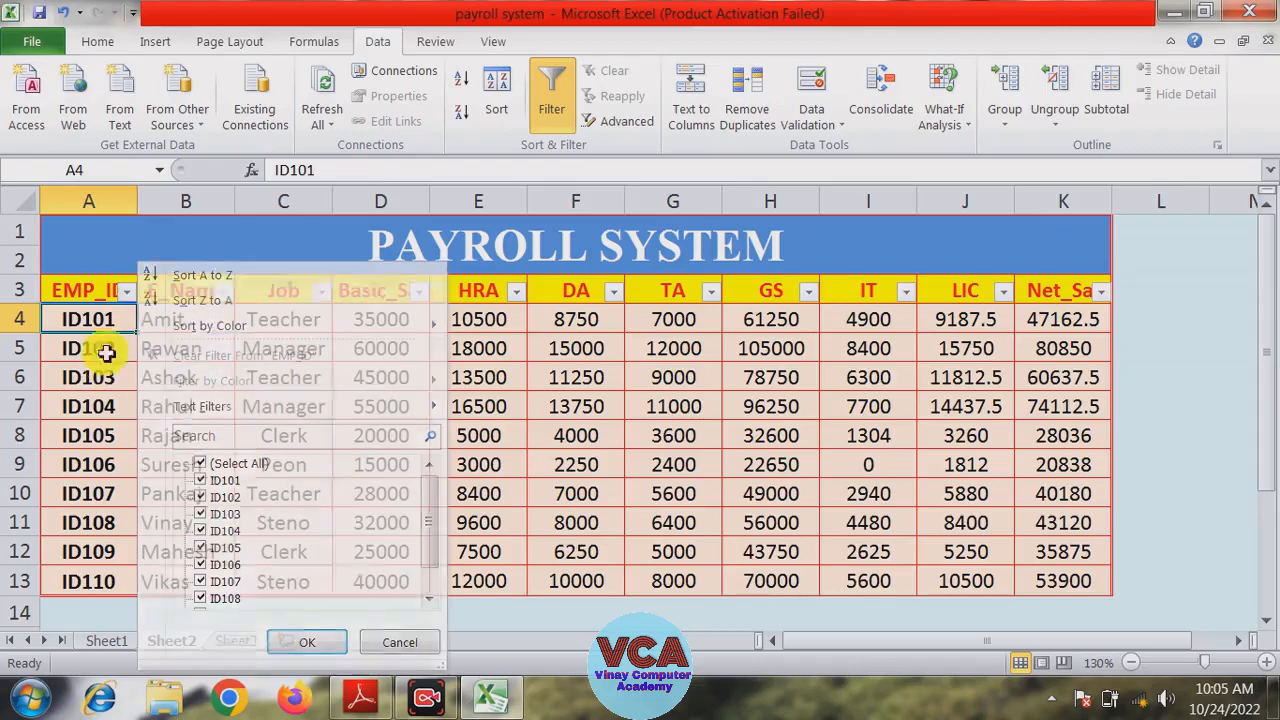
left_click(127, 291)
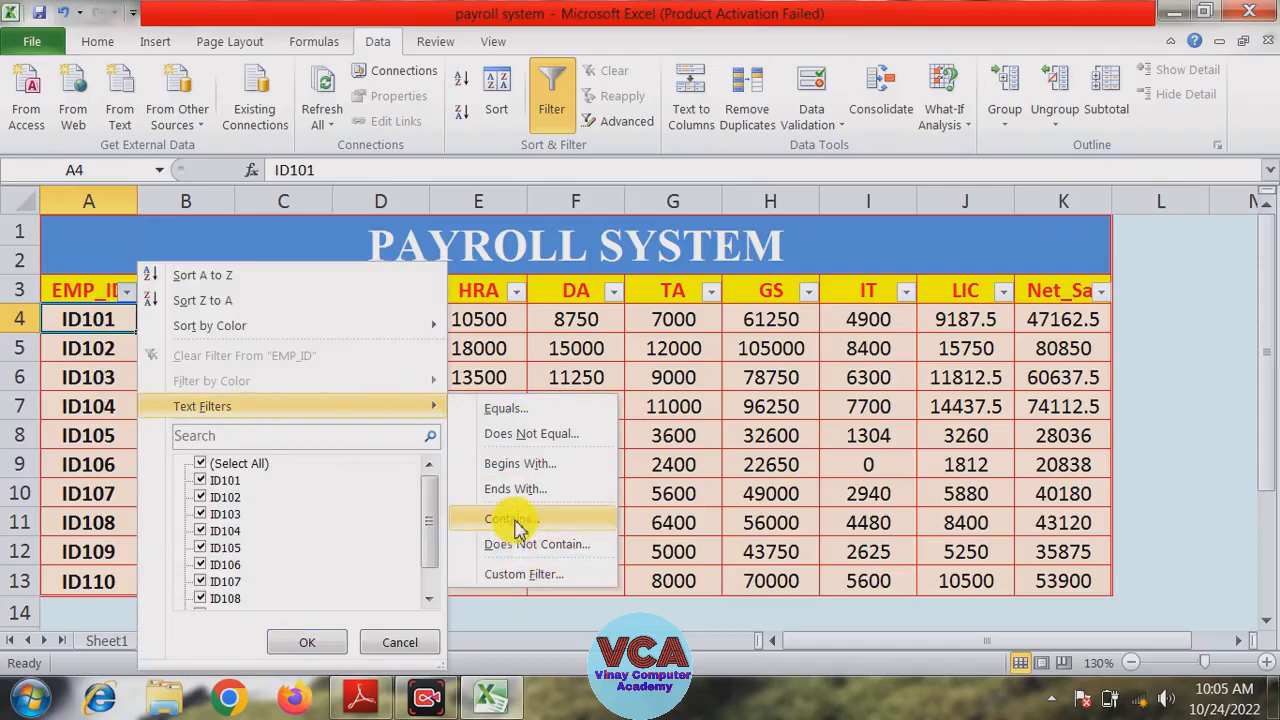
left_click(517, 524)
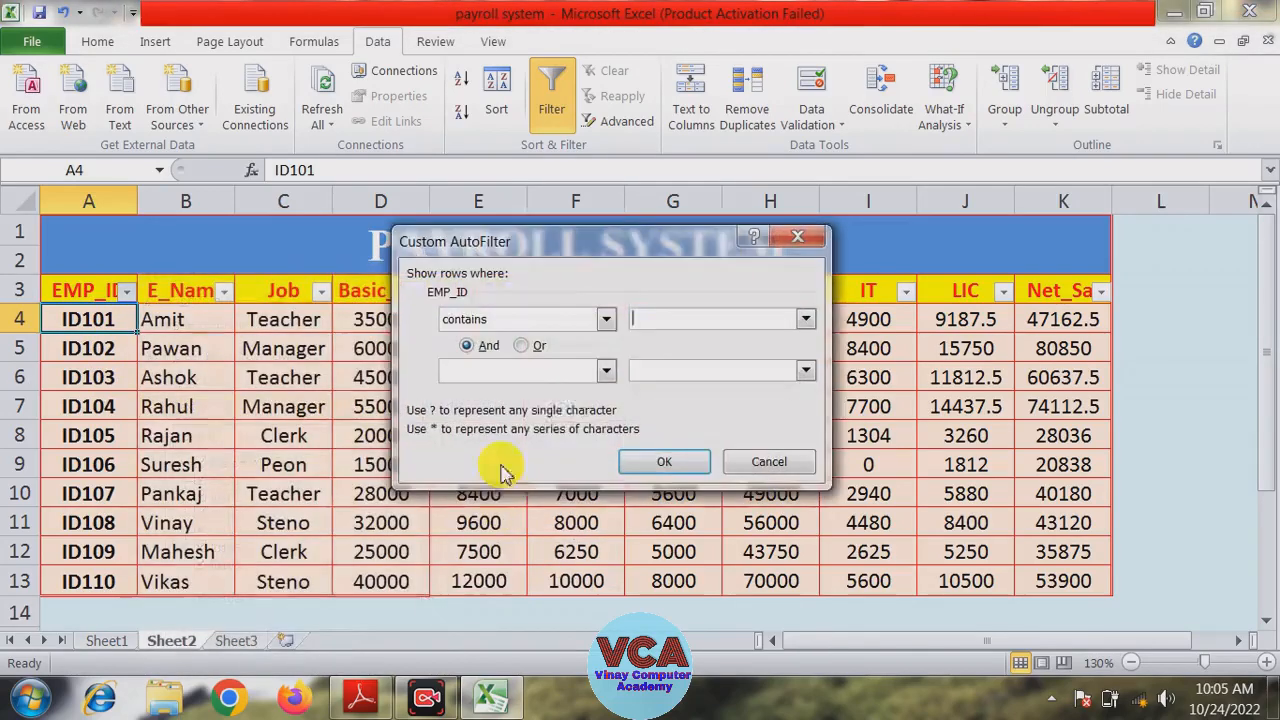
left_click(637, 321)
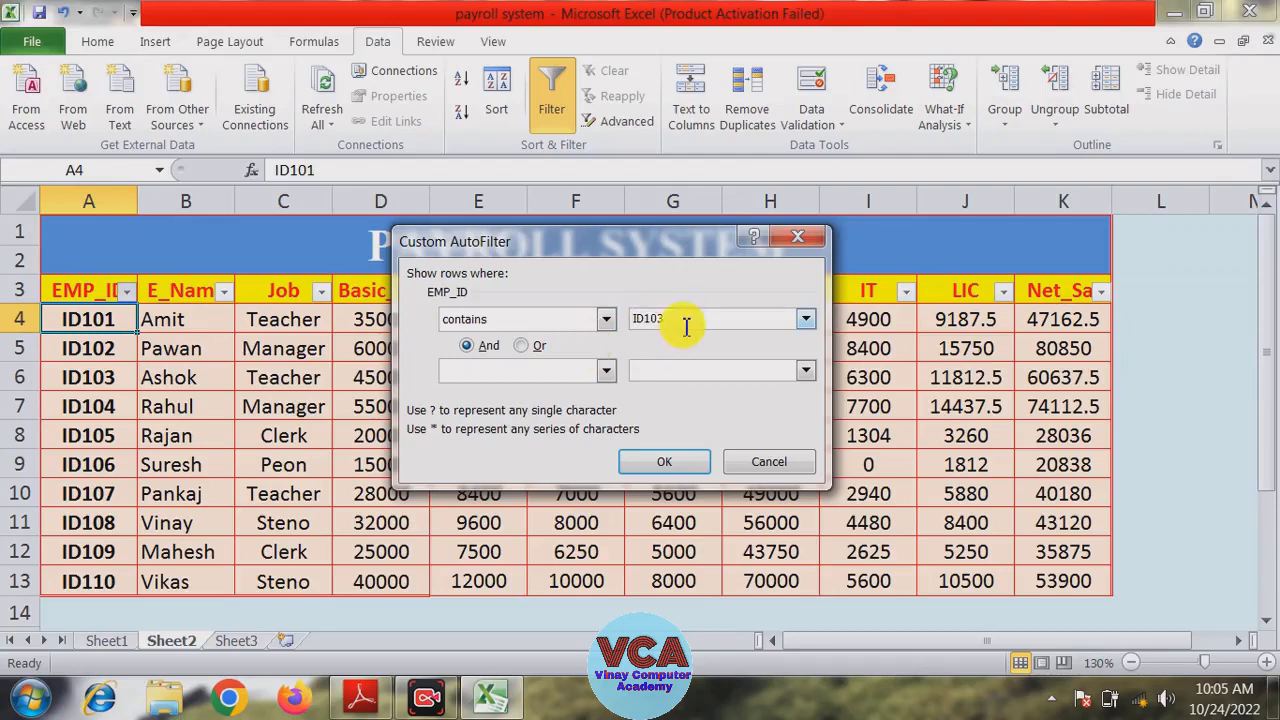
left_click(665, 462)
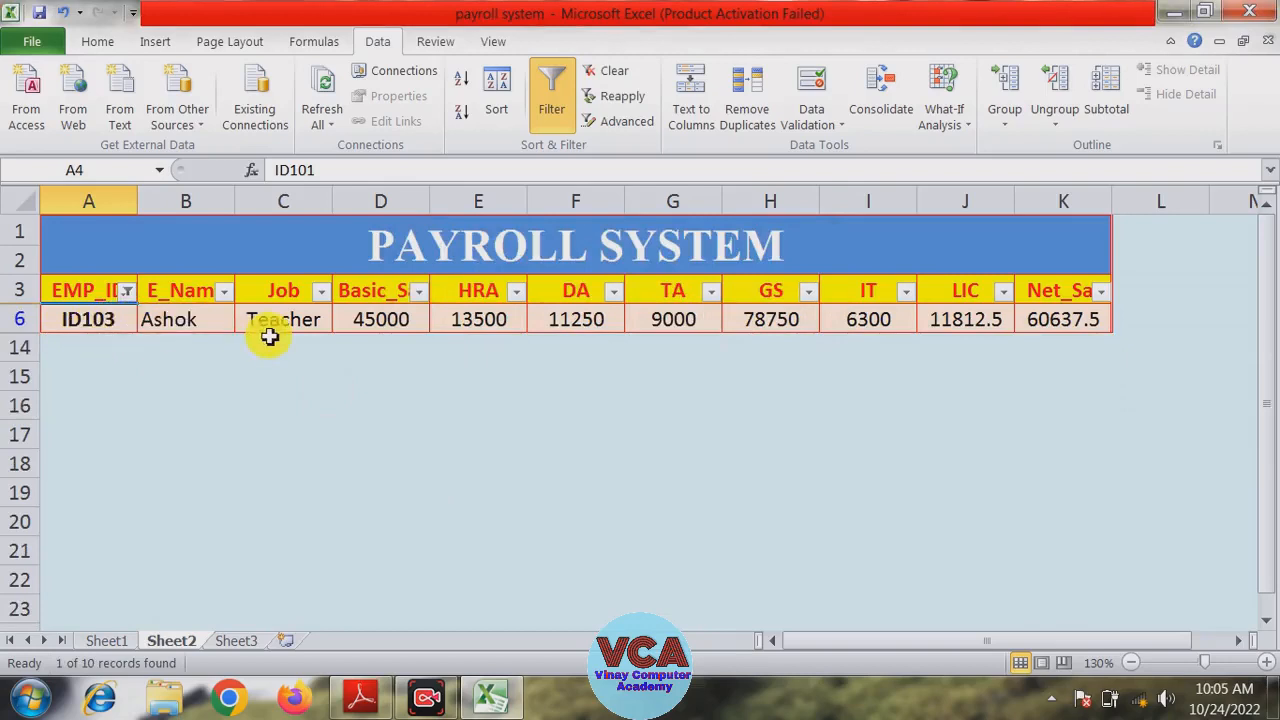
- Remove the Contains condition from EMP_ID by including all IDs in its filter
left_click(127, 290)
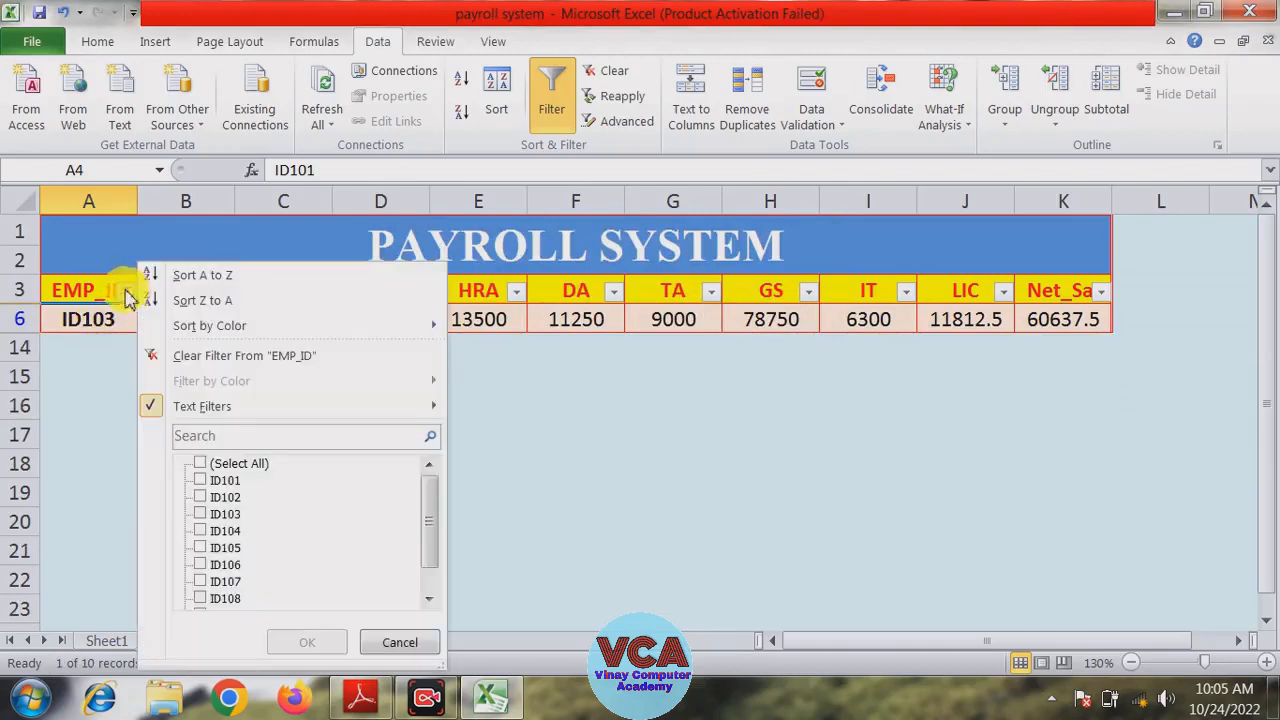
left_click(204, 462)
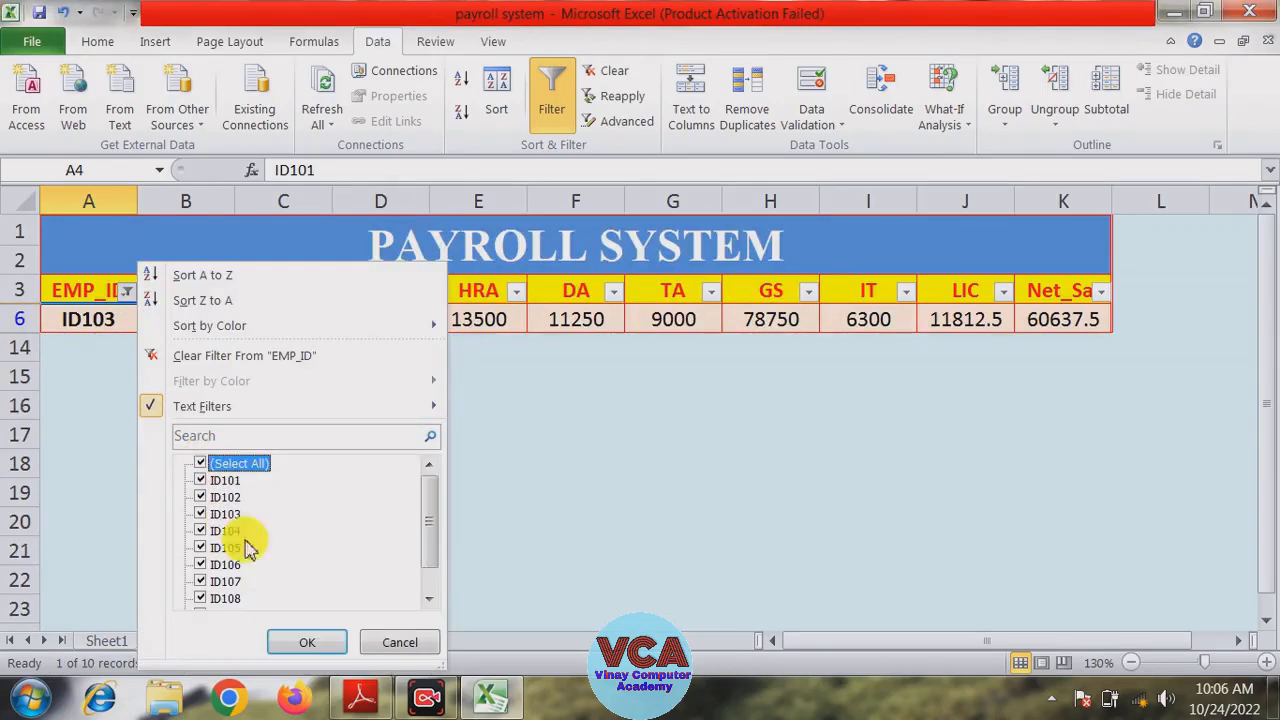
left_click(305, 643)
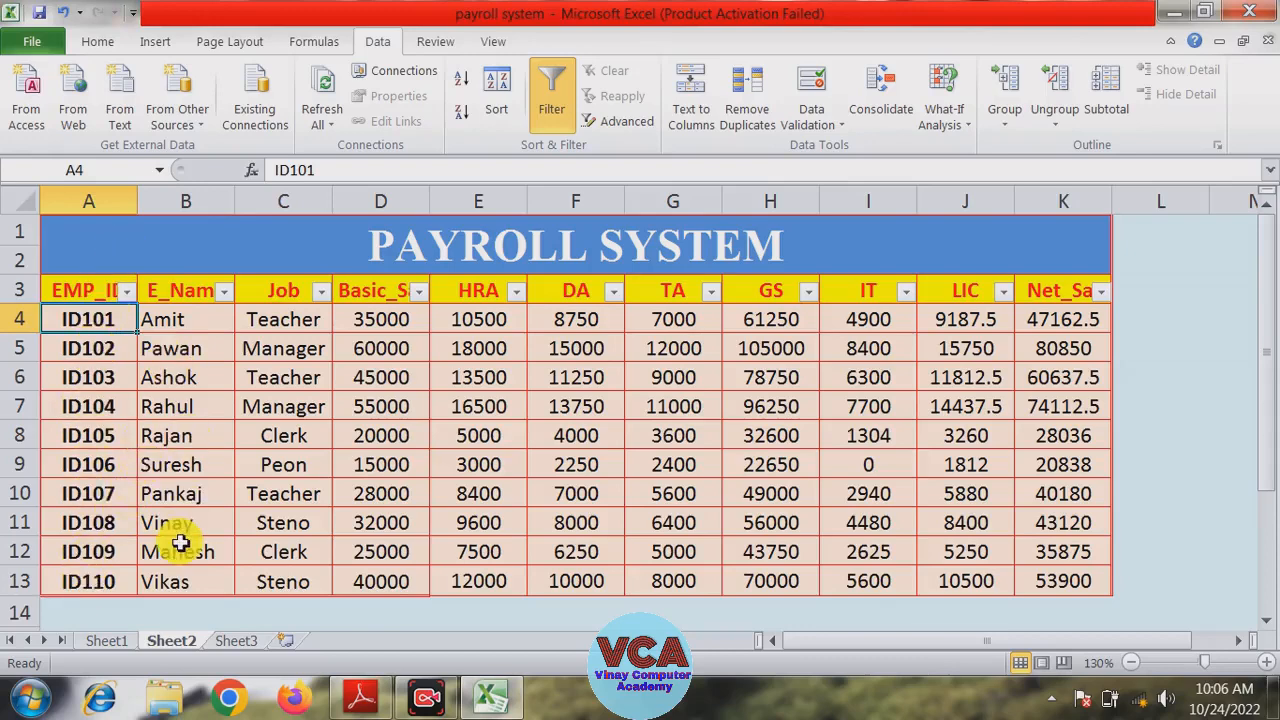
- Apply a Contains text filter to the E_Name column, entering the name of the employee in row 11 in capitals
left_click(225, 292)
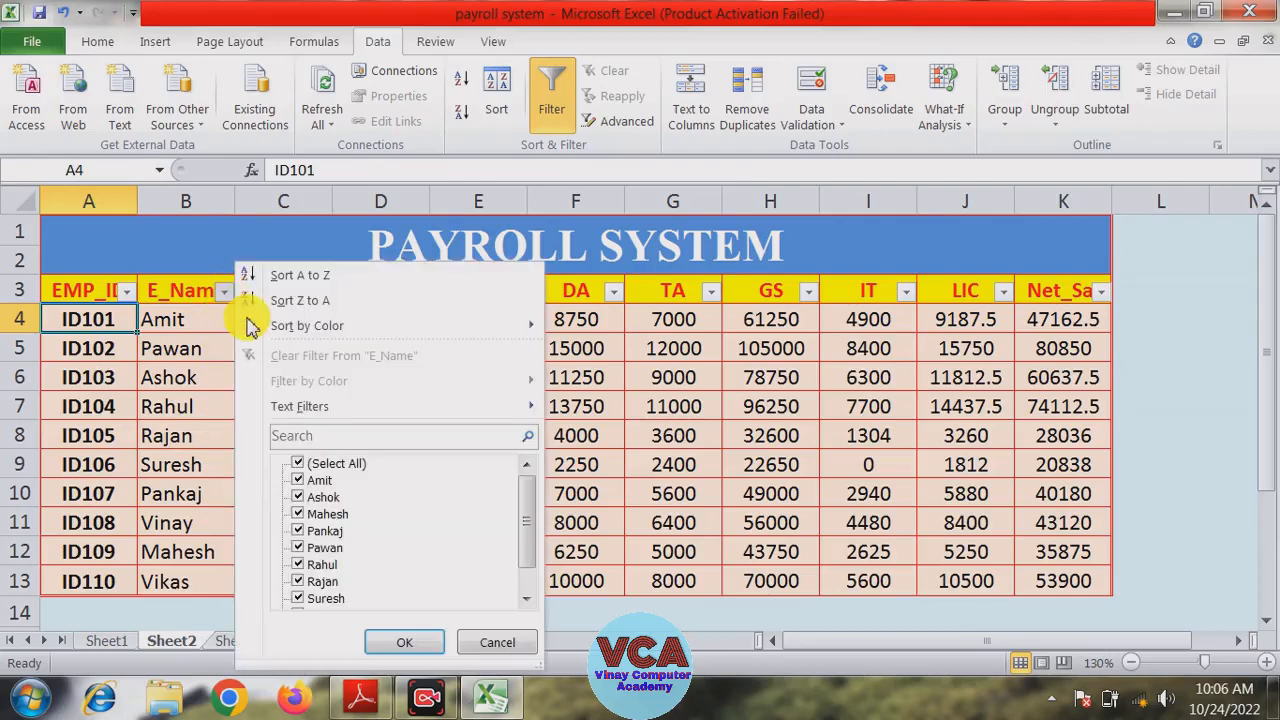
mouse_move(343, 409)
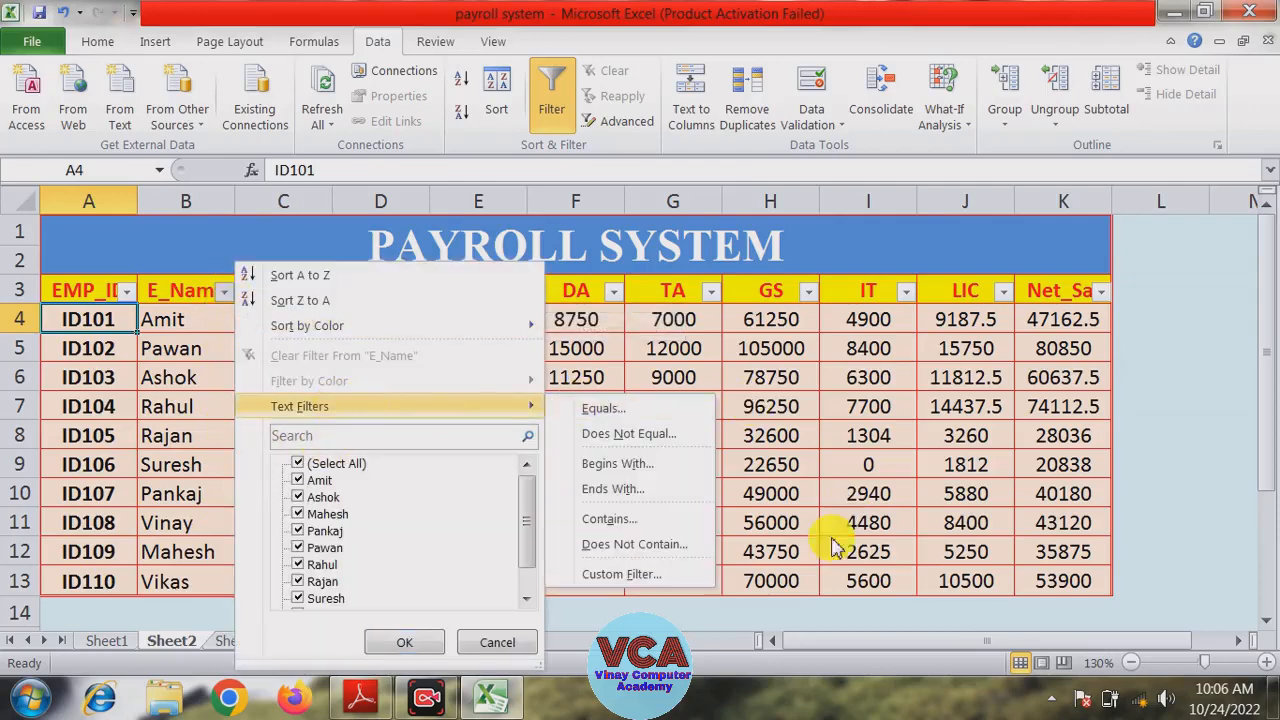
left_click(610, 528)
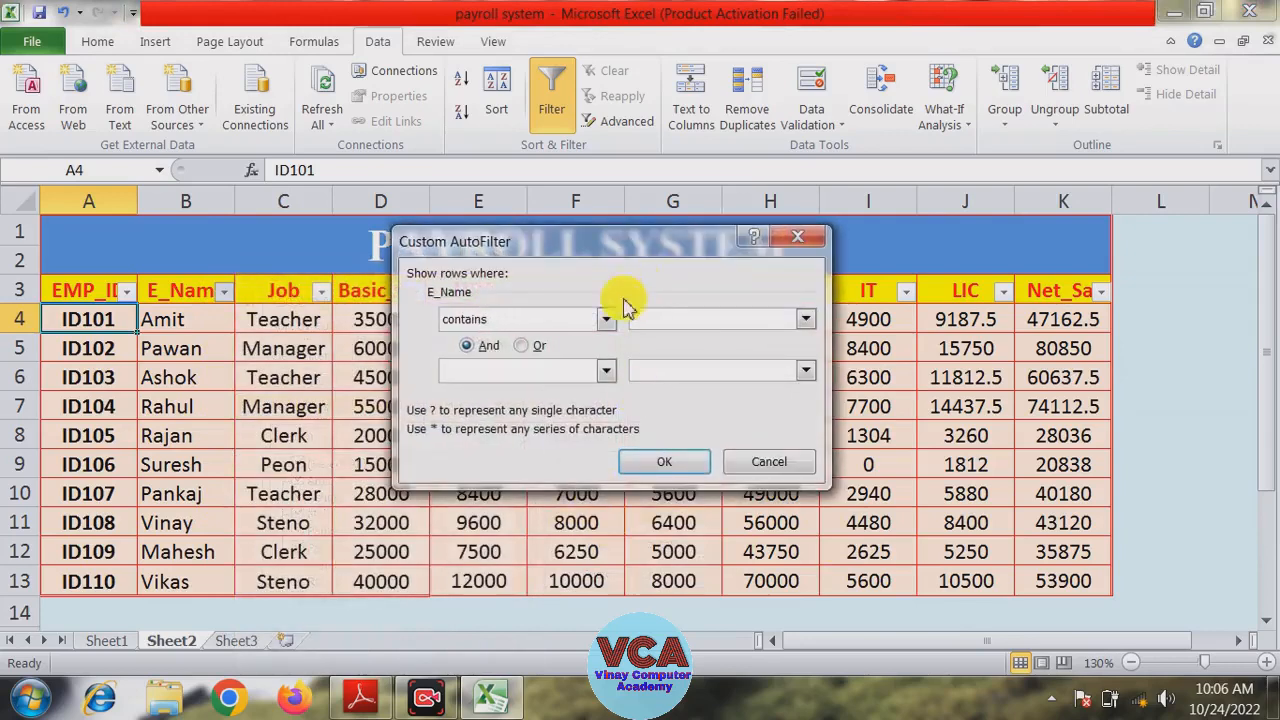
left_click(653, 319)
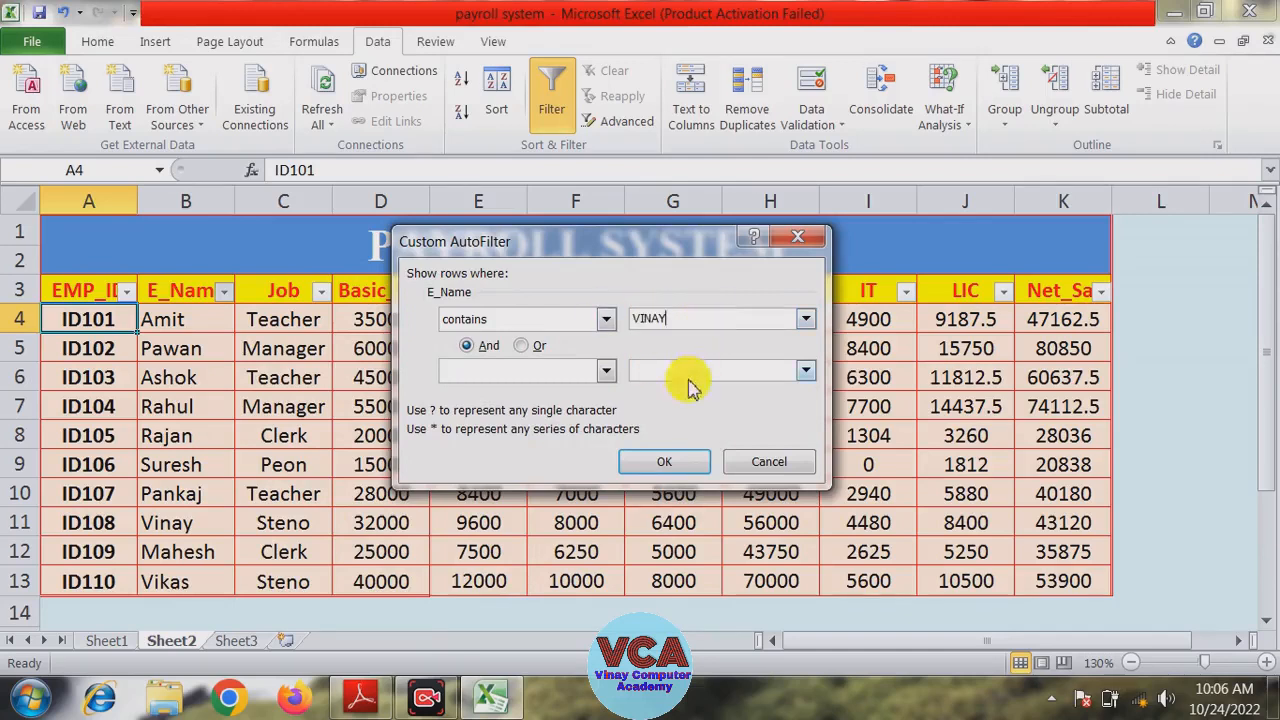
left_click(653, 461)
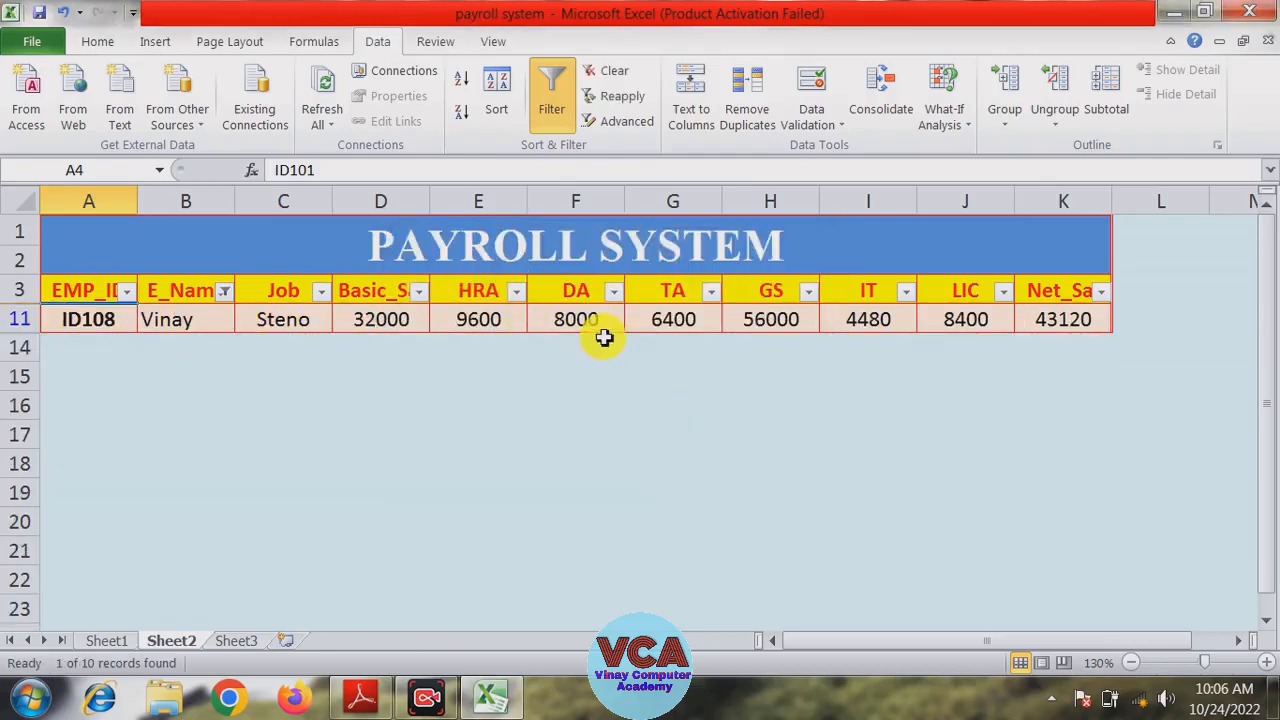
- Restore all employee records by selecting every name in the E_Name filter
left_click(228, 292)
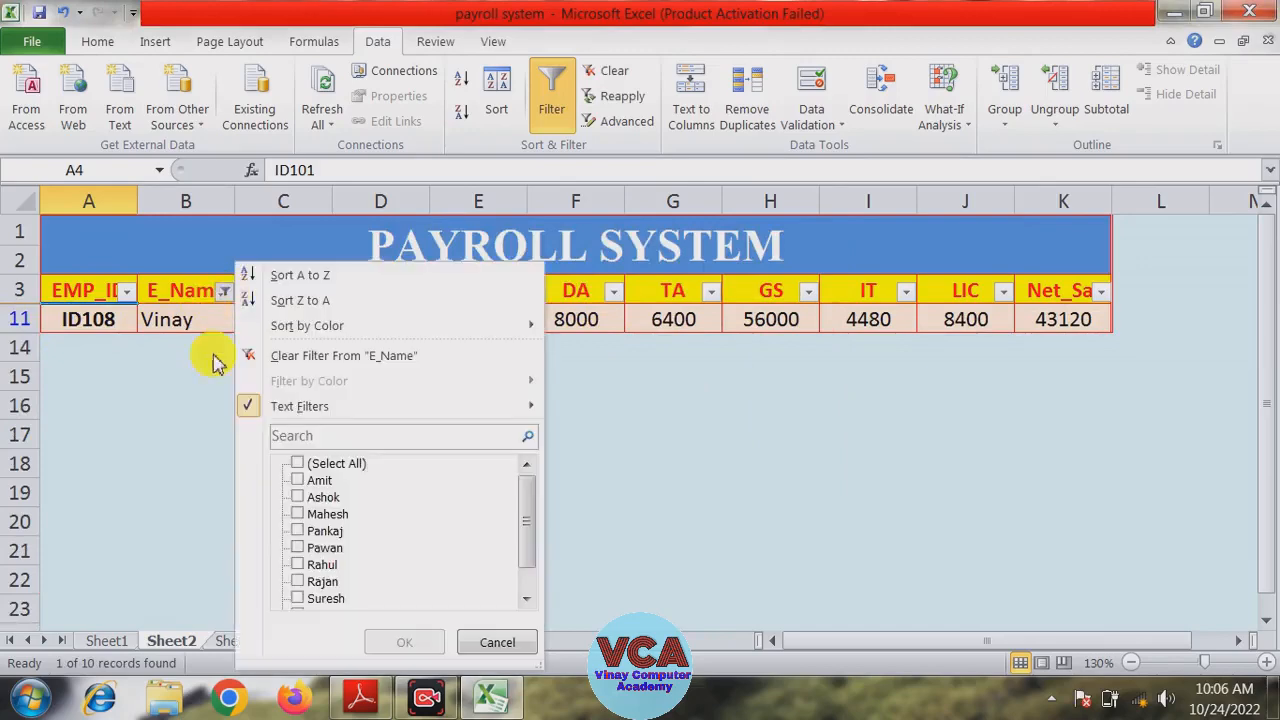
left_click(298, 463)
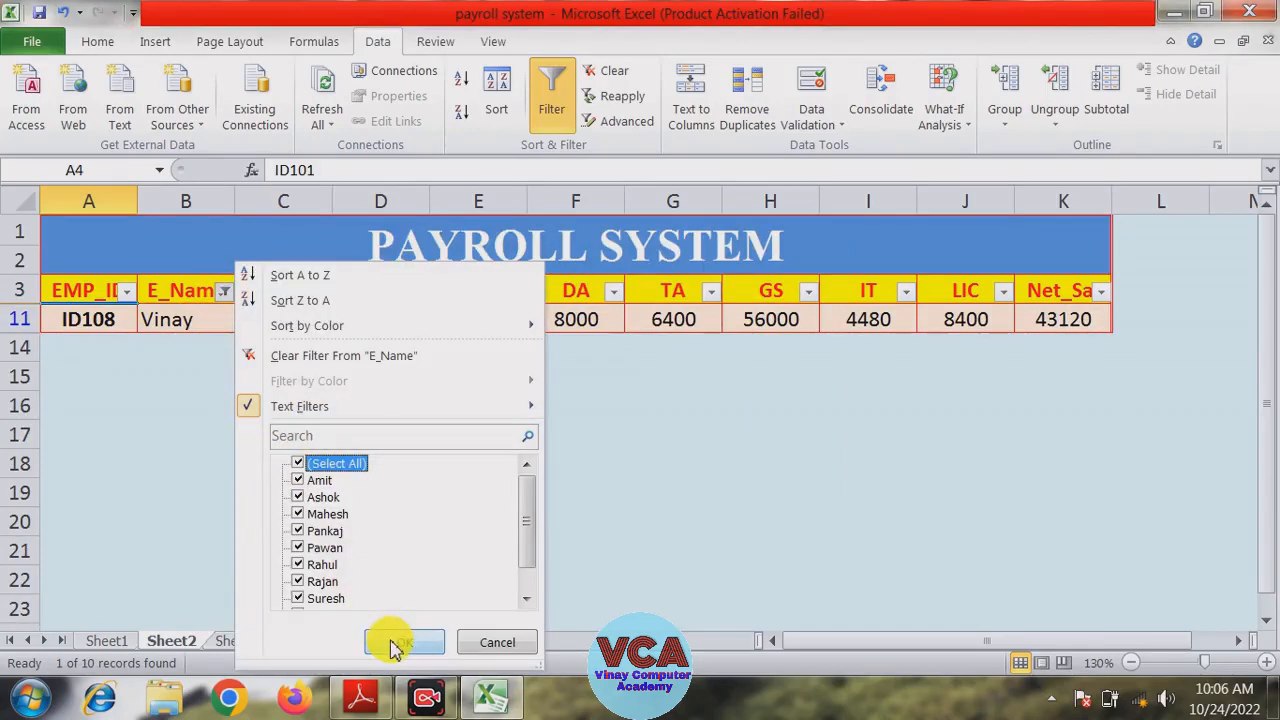
left_click(412, 643)
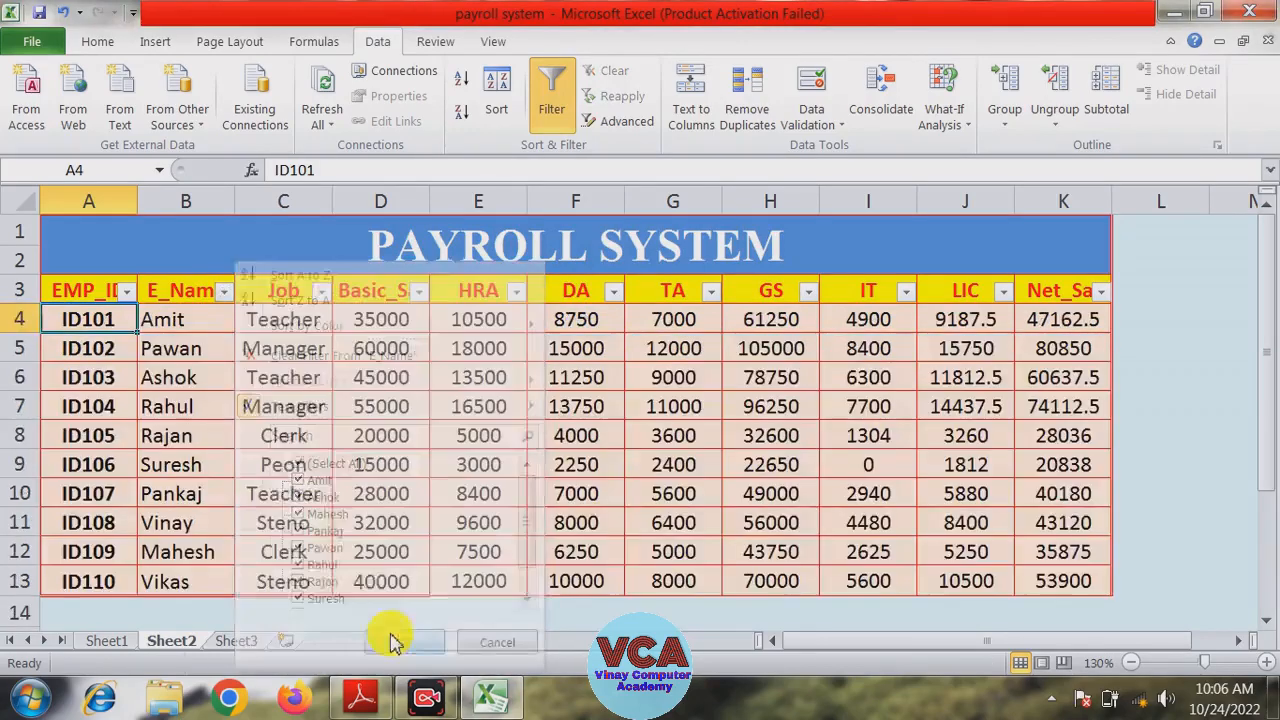
- Start a custom text filter on the E_Name column with its first condition set to begins with
left_click(226, 294)
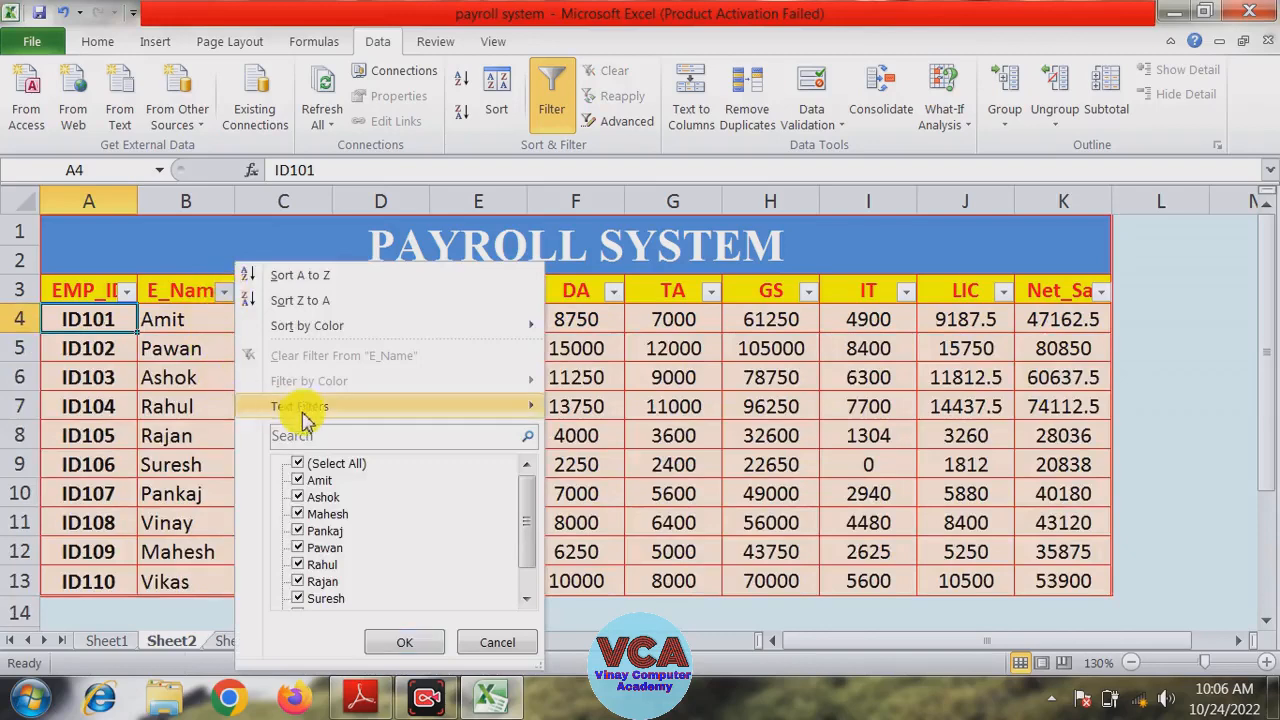
mouse_move(306, 414)
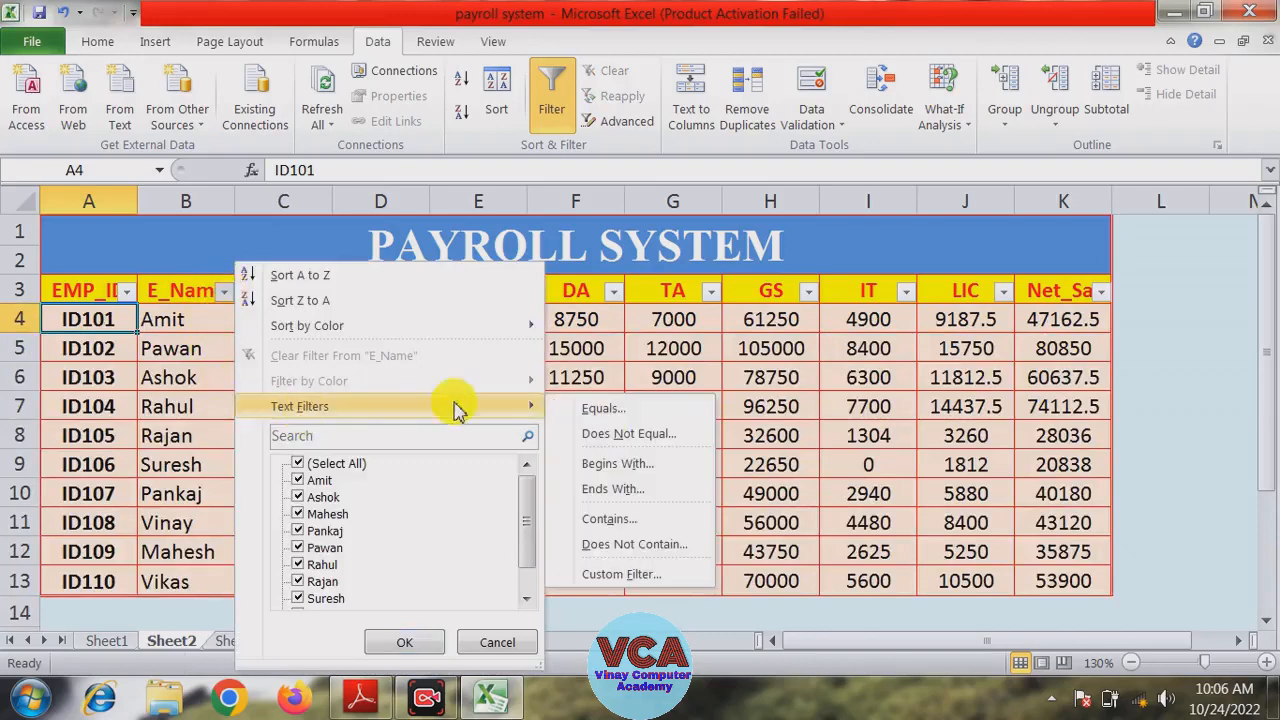
left_click(615, 577)
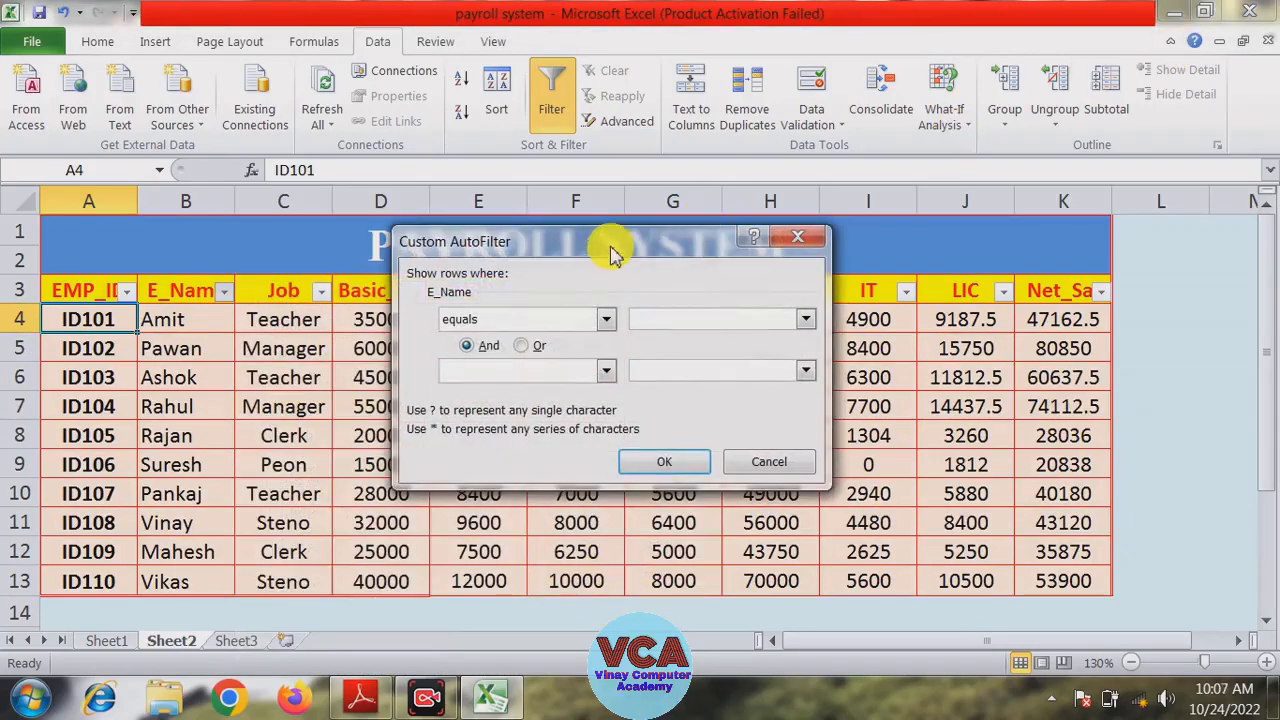
left_click_drag(617, 243, 795, 118)
left_click(785, 195)
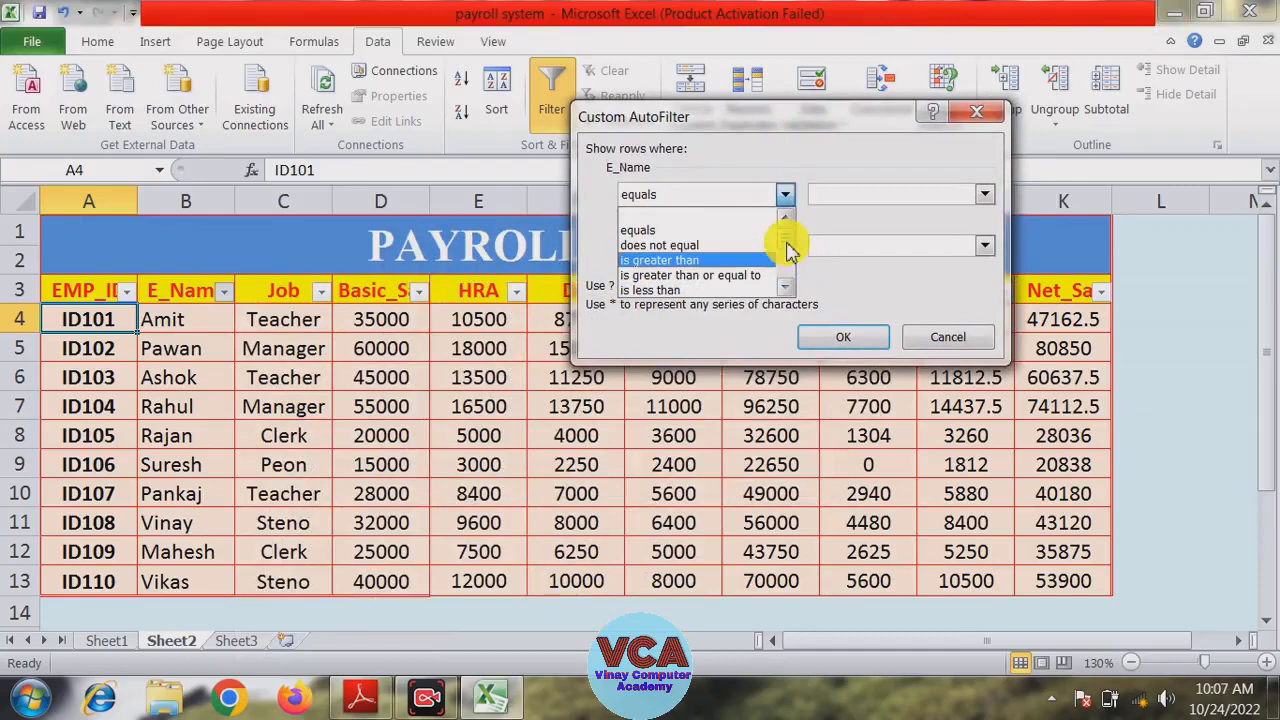
scroll(785, 255, "down", 2)
scroll(795, 250, "up", 2)
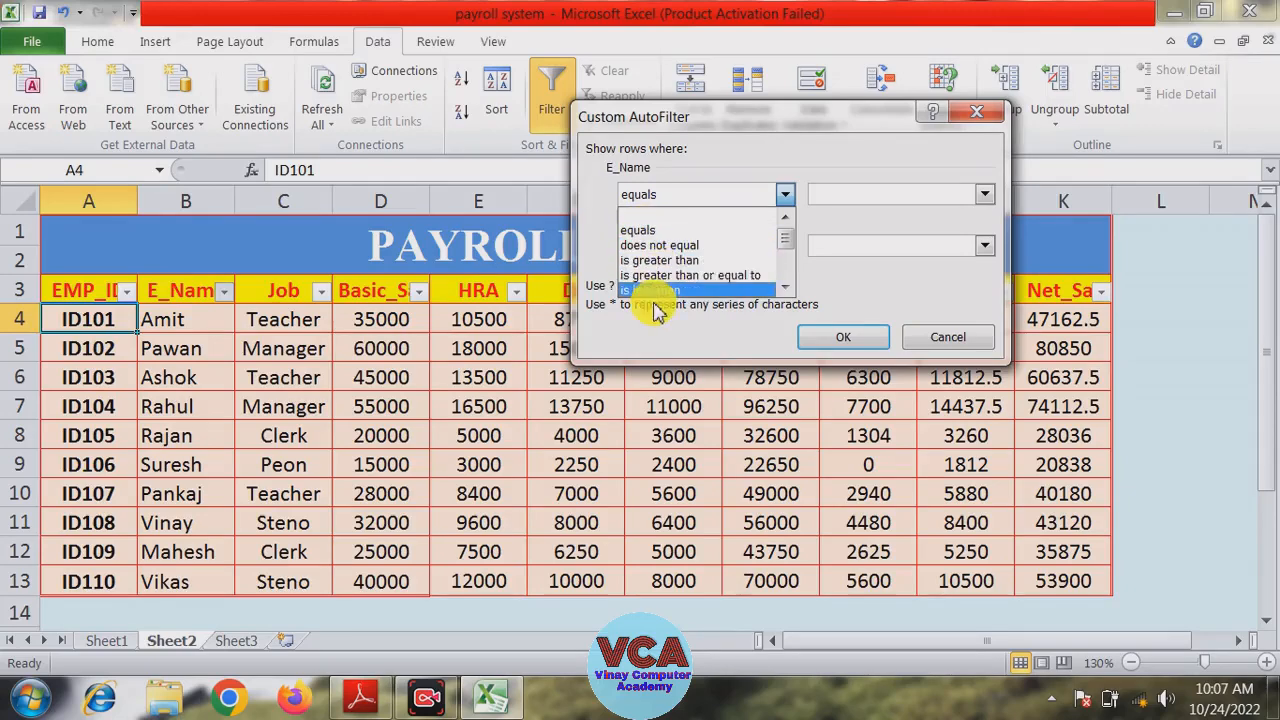
left_click(788, 288)
left_click(788, 288)
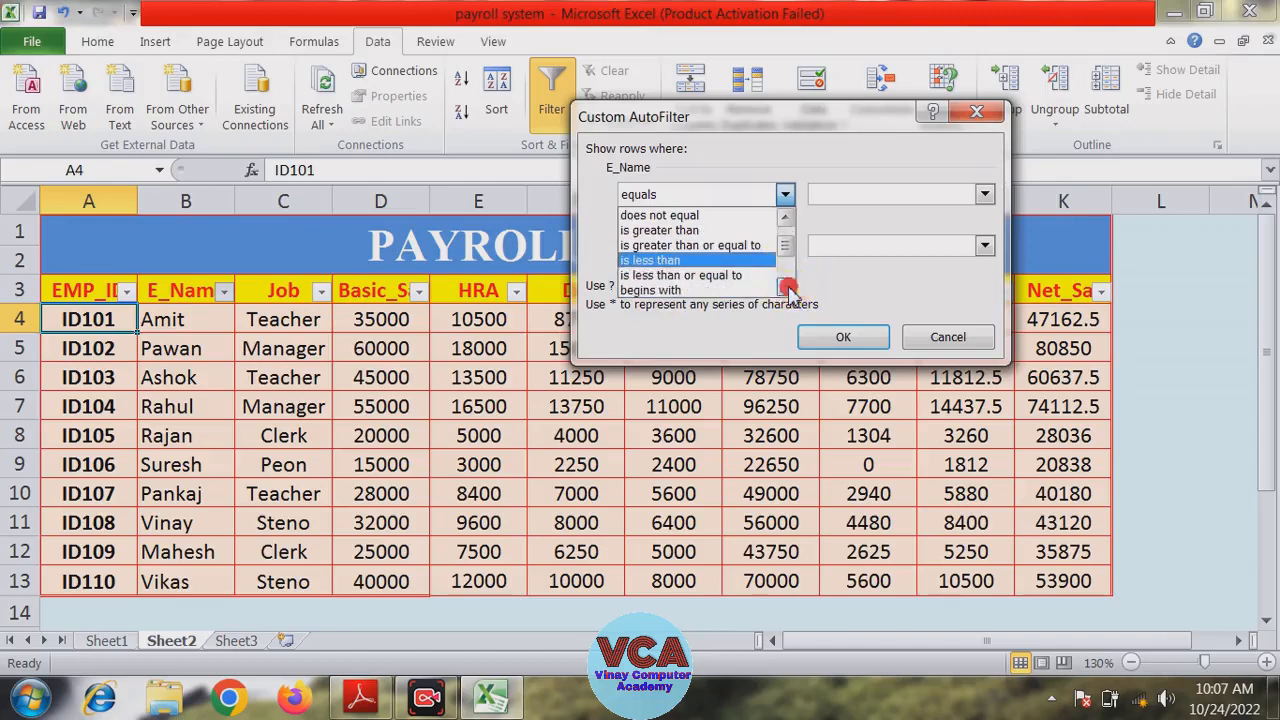
left_click(788, 288)
left_click(788, 288)
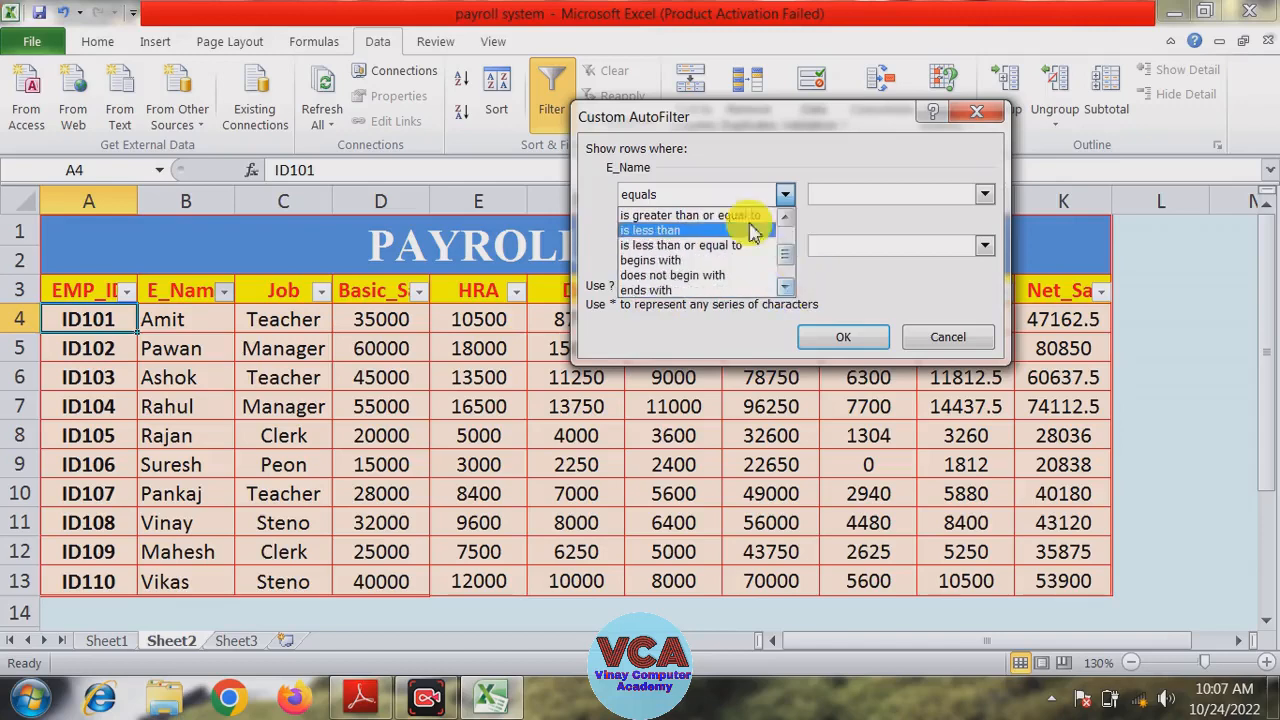
left_click(670, 262)
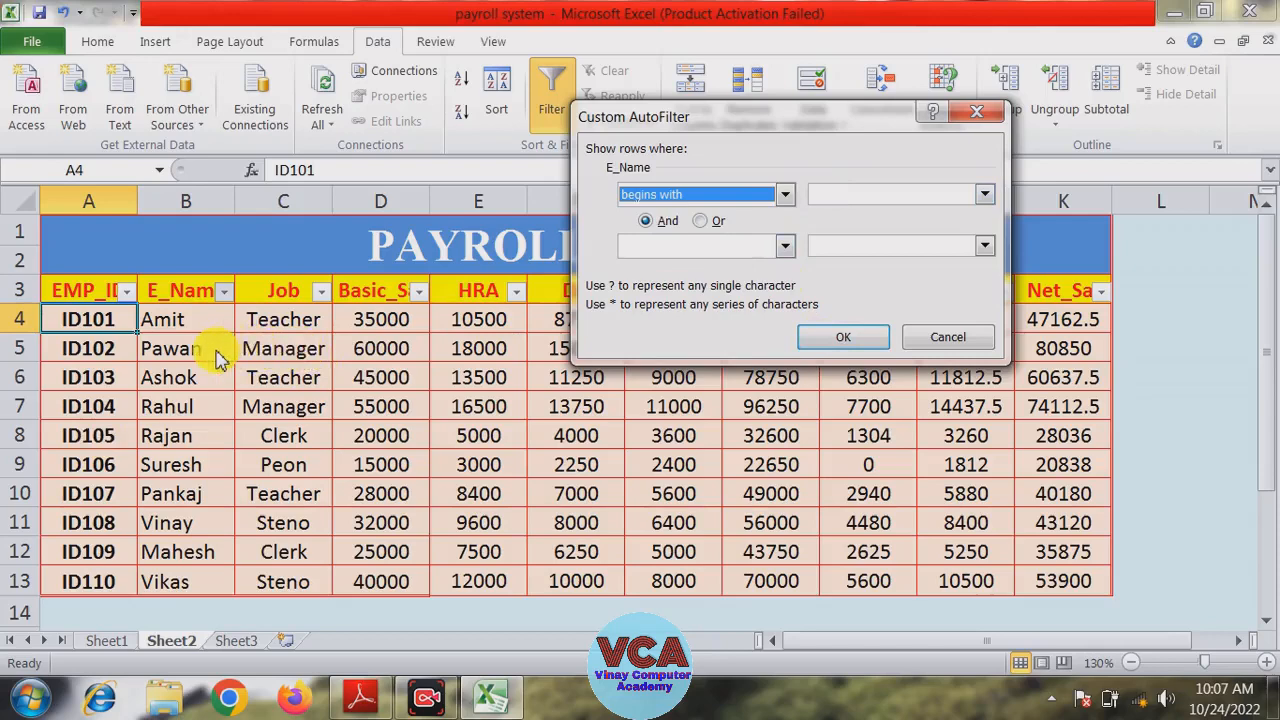
- Enter ?A* as the begins-with criterion and apply the E_Name filter
left_click(822, 196)
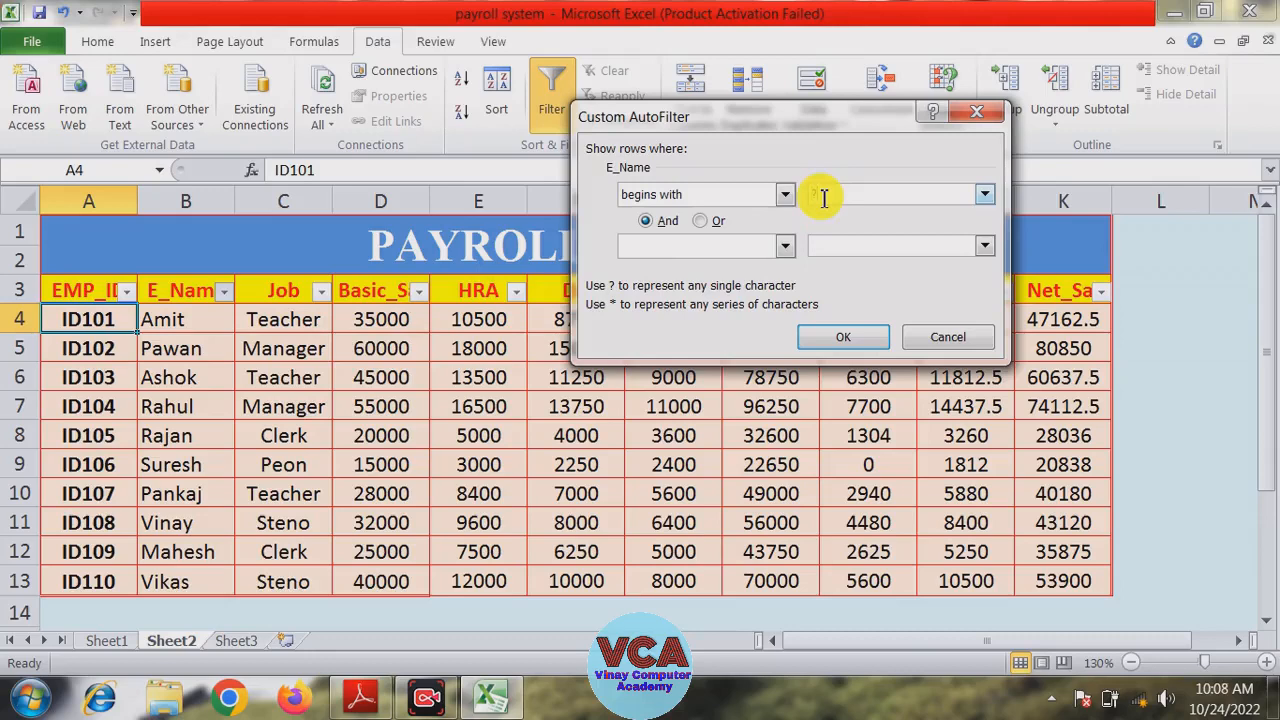
type("?a")
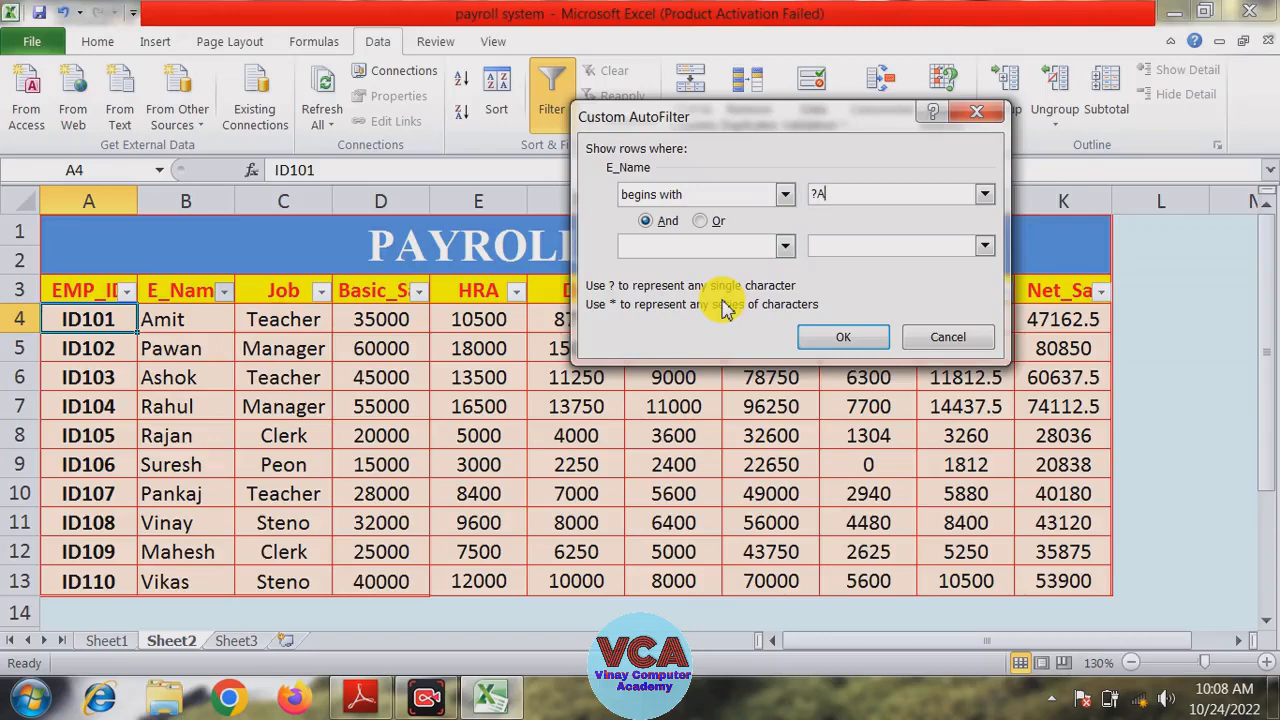
left_click(843, 193)
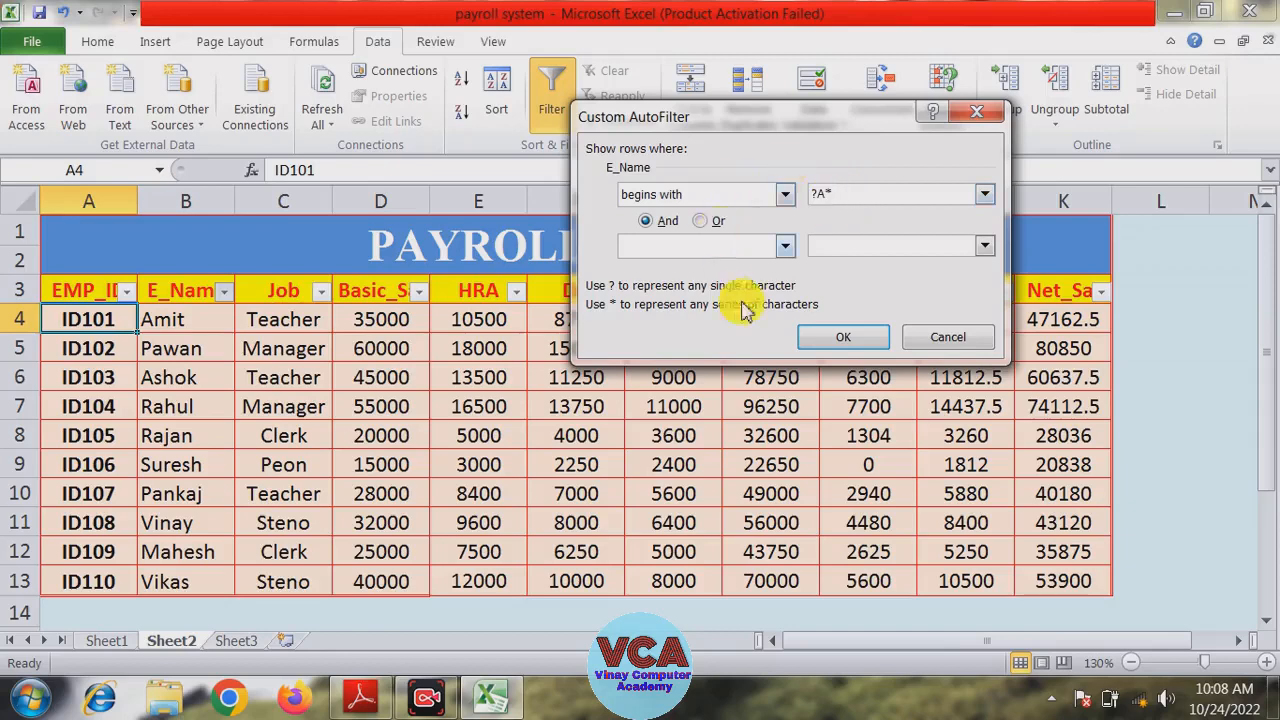
left_click(843, 337)
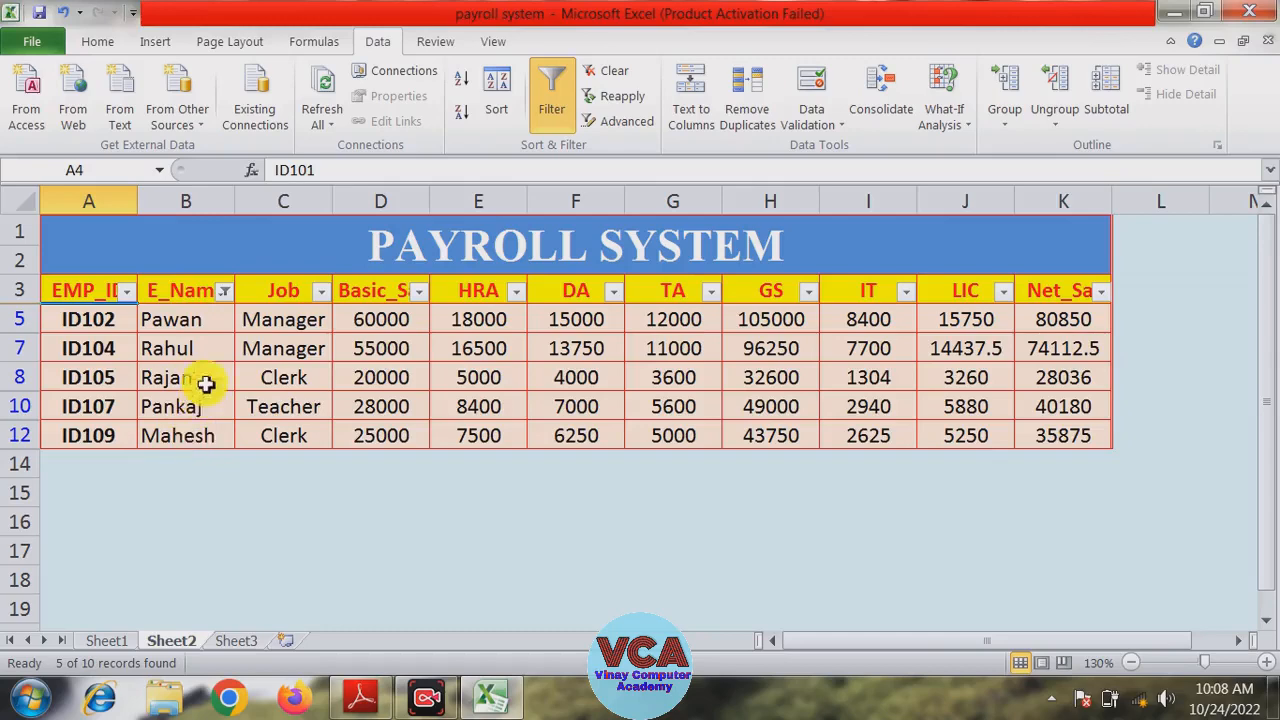
- Remove the begins-with condition from E_Name by including all names in its filter
left_click(224, 291)
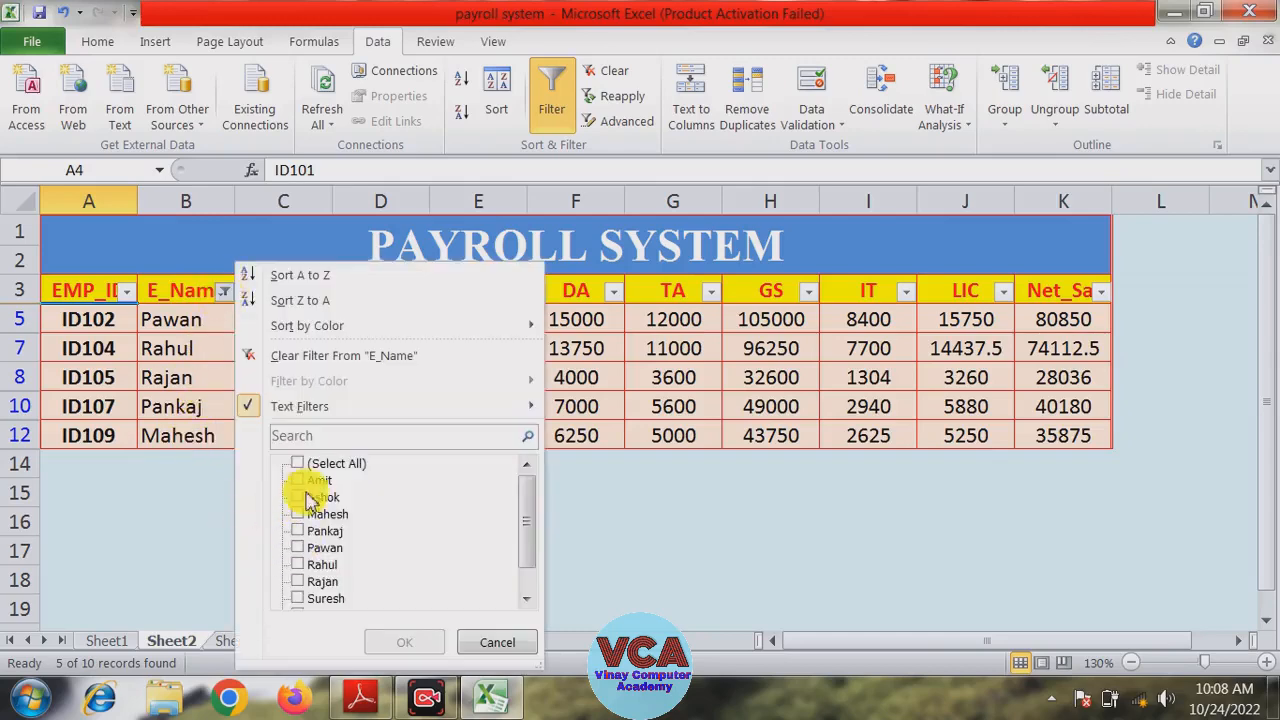
left_click(297, 464)
left_click(396, 642)
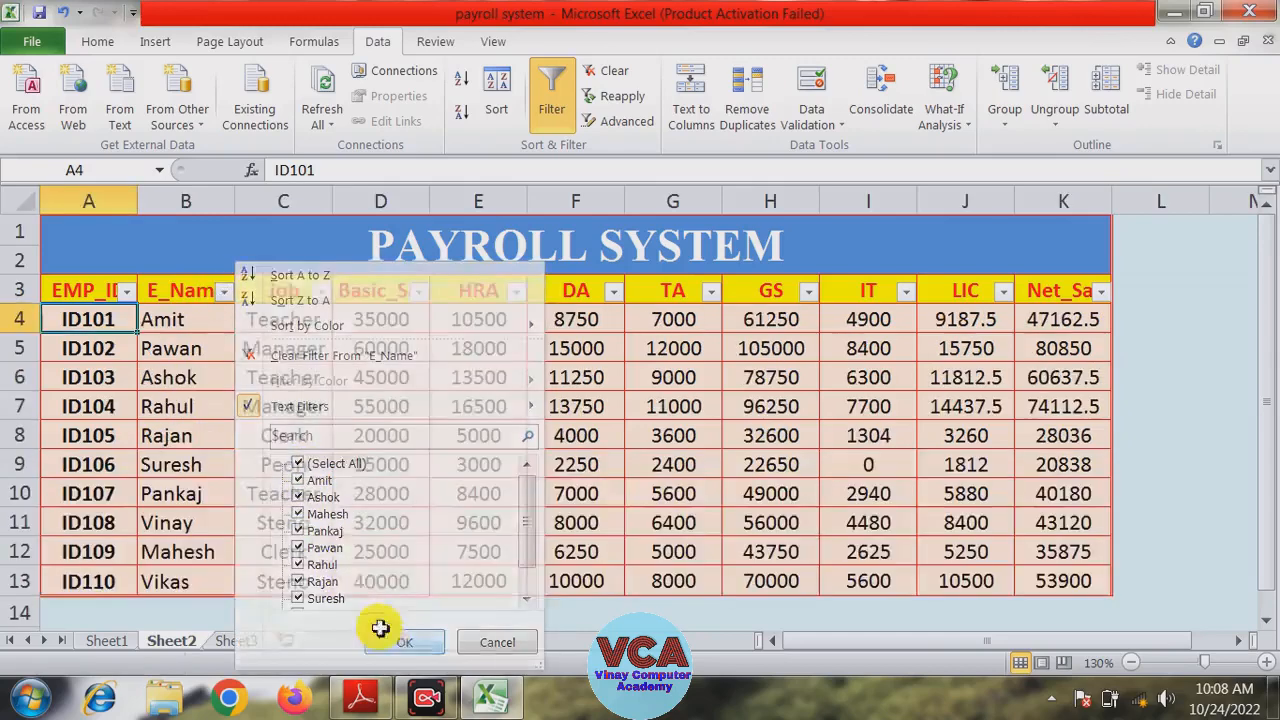
- Apply a custom filter to the E_Name column with the condition equals ??H*
left_click(225, 294)
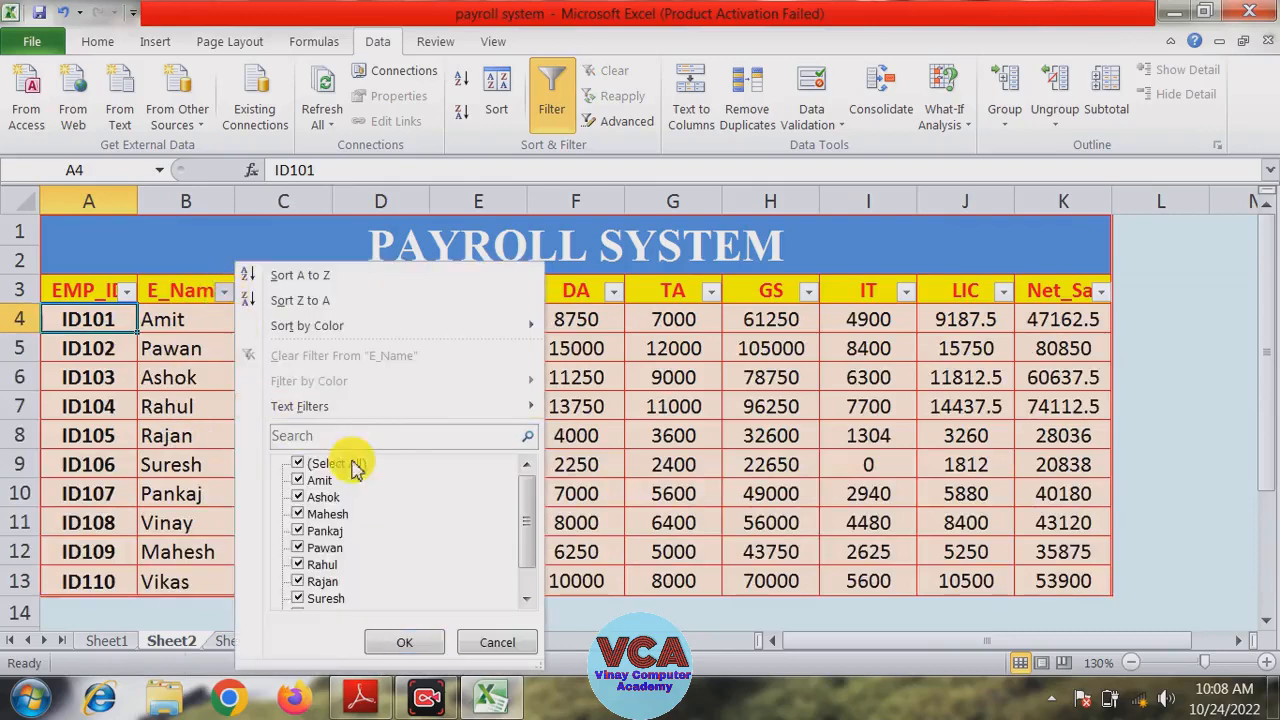
mouse_move(357, 404)
left_click(617, 578)
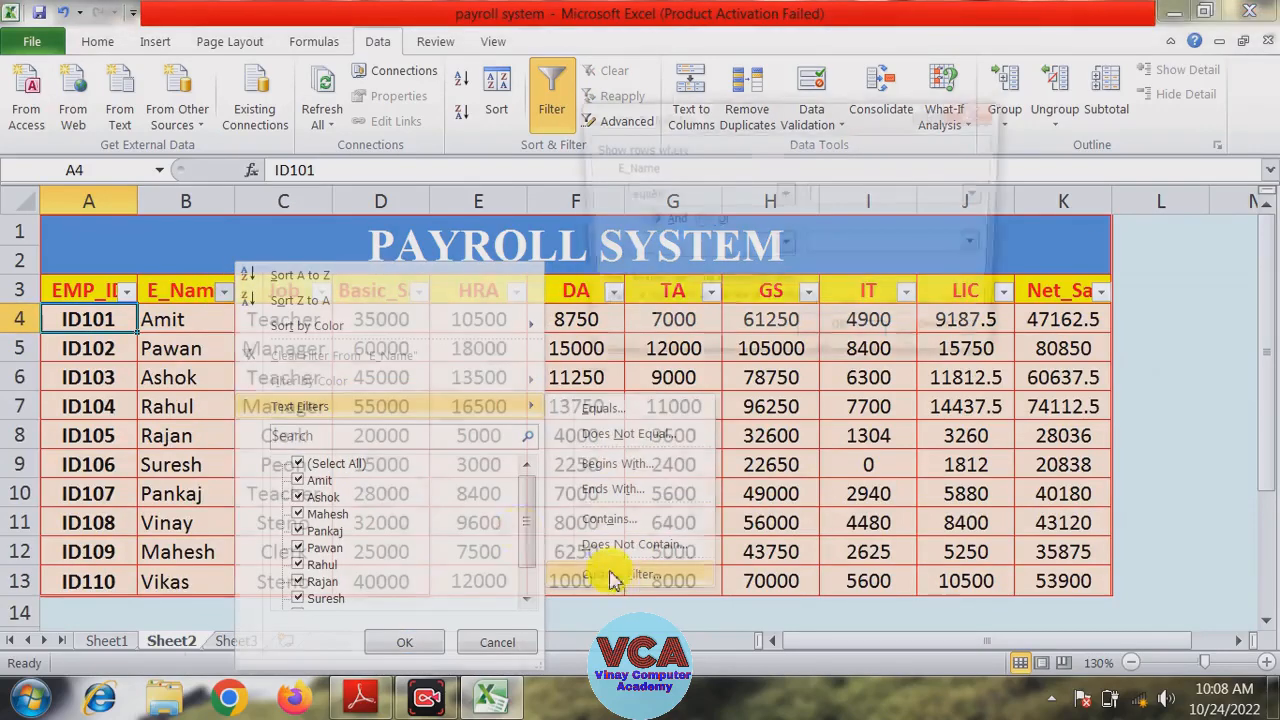
left_click(825, 193)
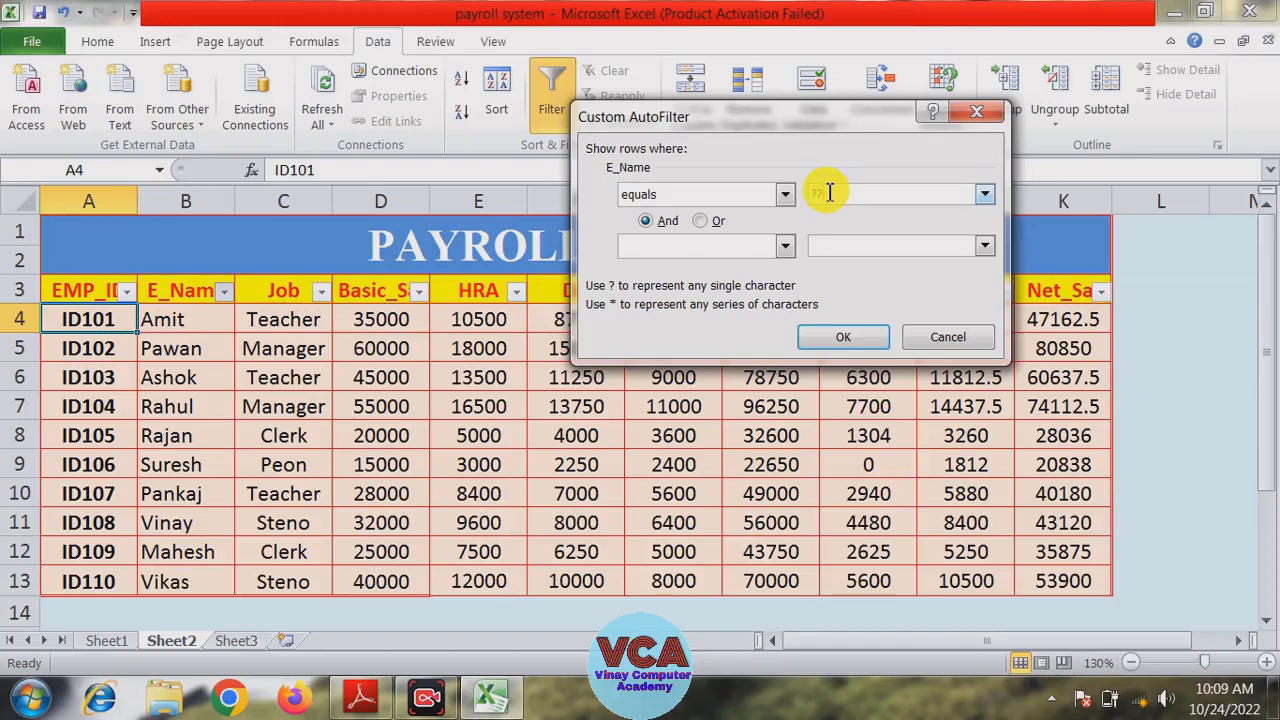
type("H*")
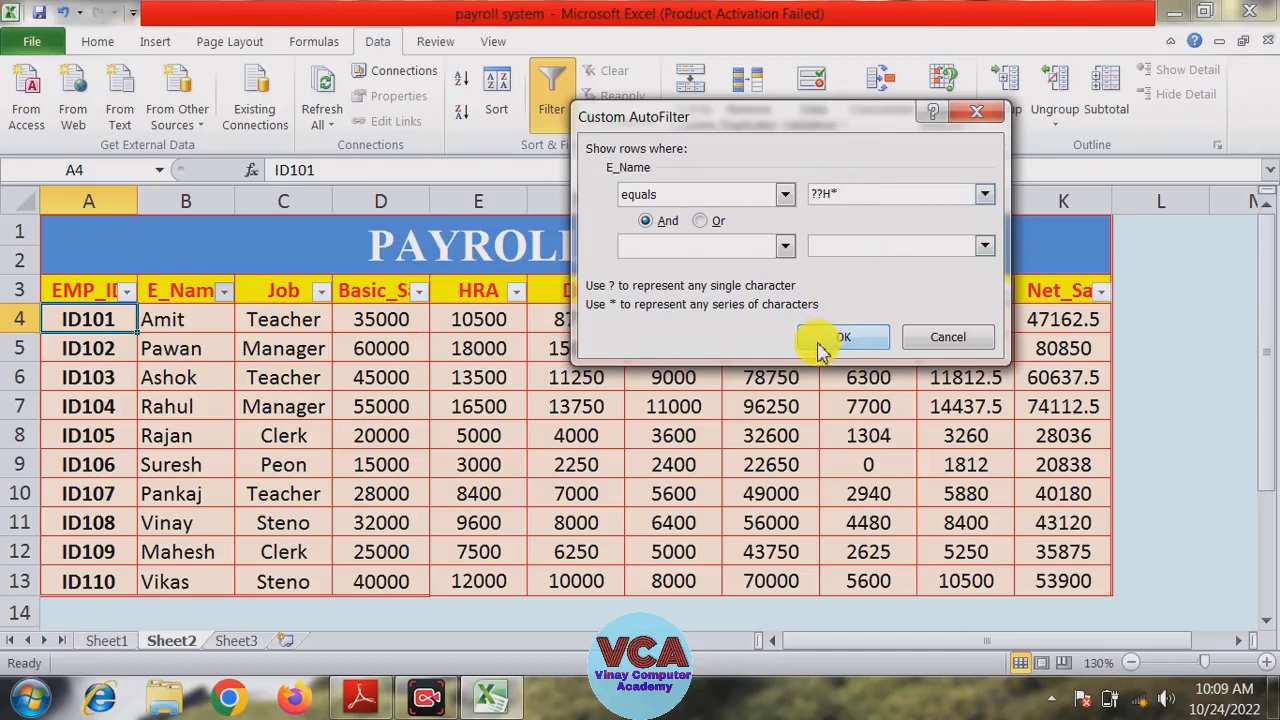
left_click(840, 338)
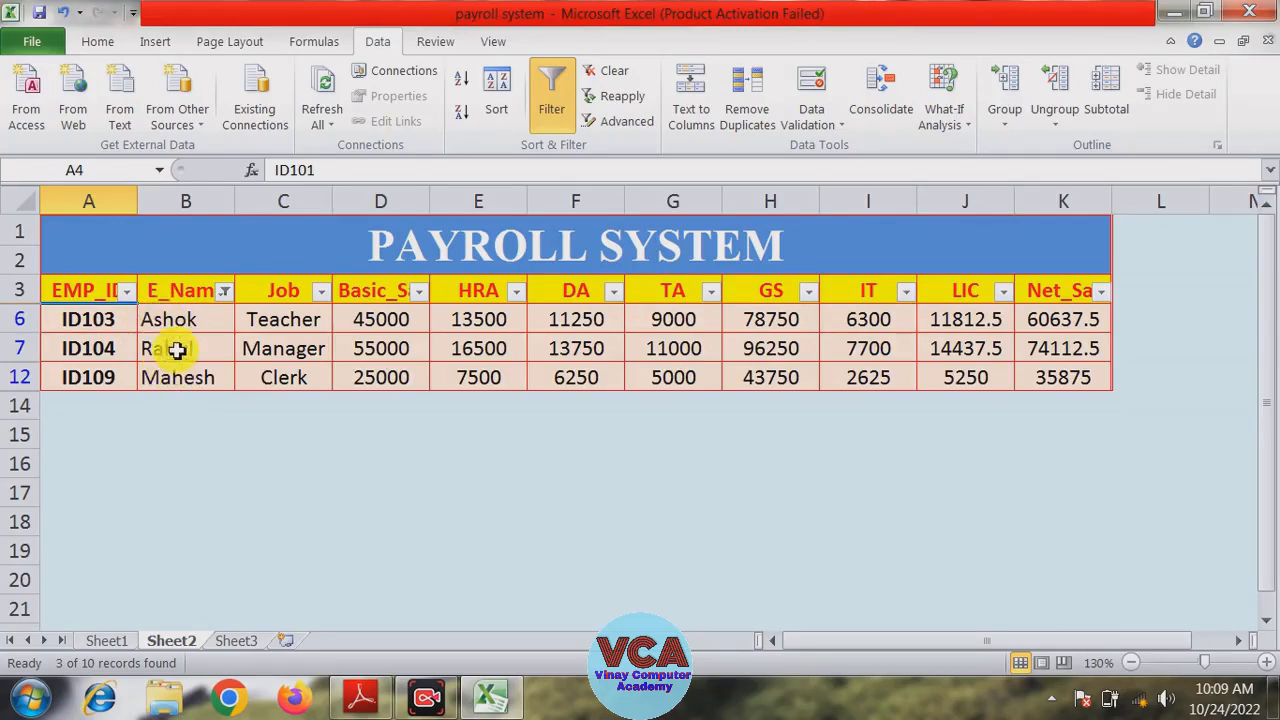
- Remove the equals condition from E_Name by selecting all names in its filter
left_click(224, 291)
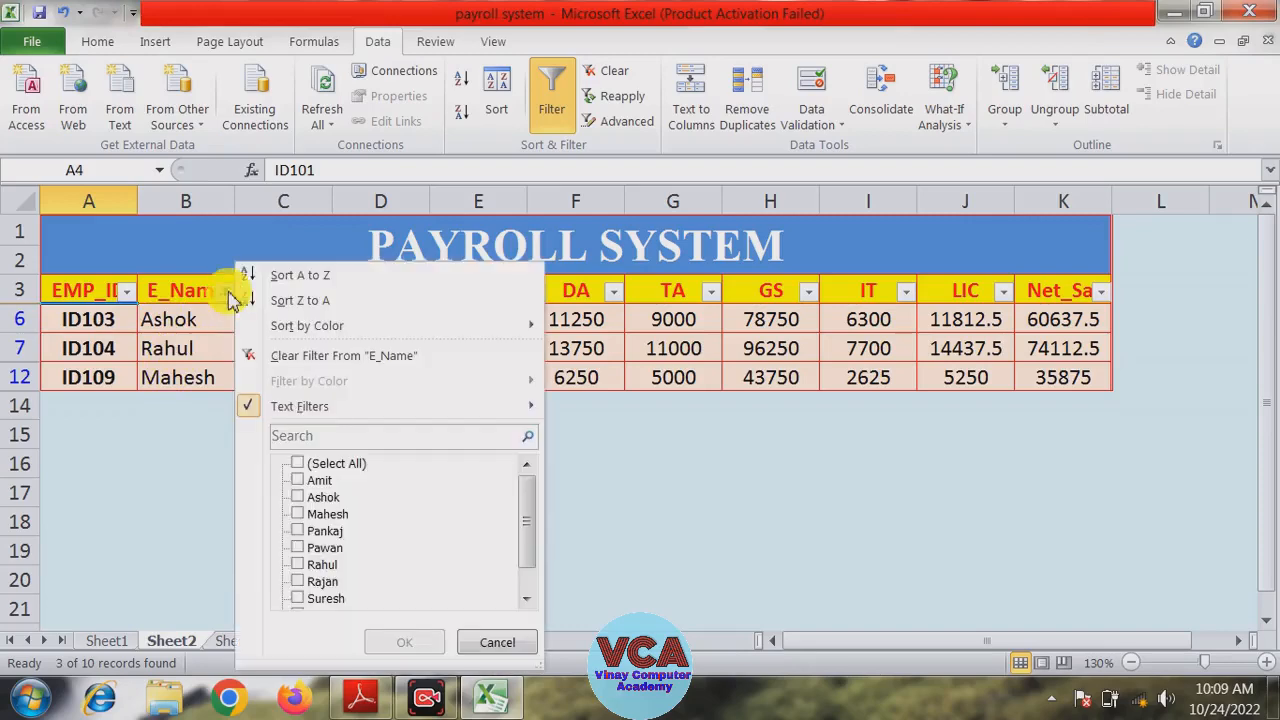
left_click(297, 463)
left_click(386, 641)
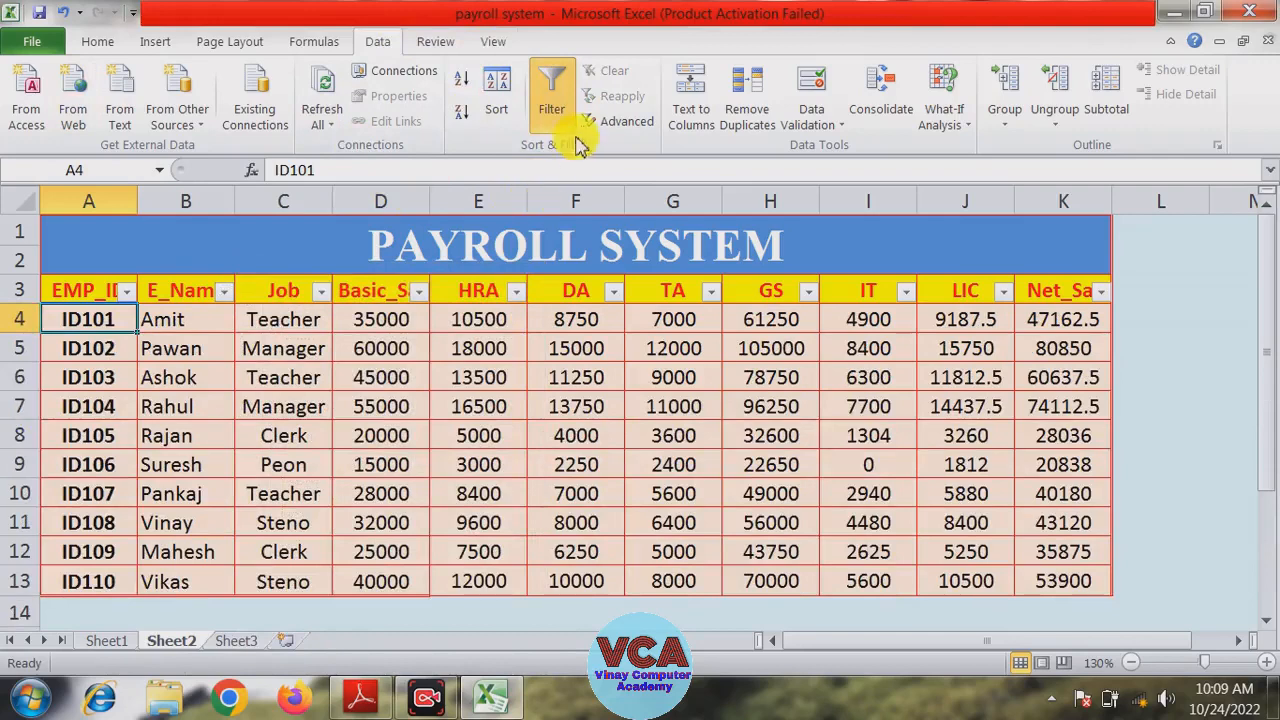
- Apply a custom filter to the E_Name column with the condition does not begin with A
left_click(225, 292)
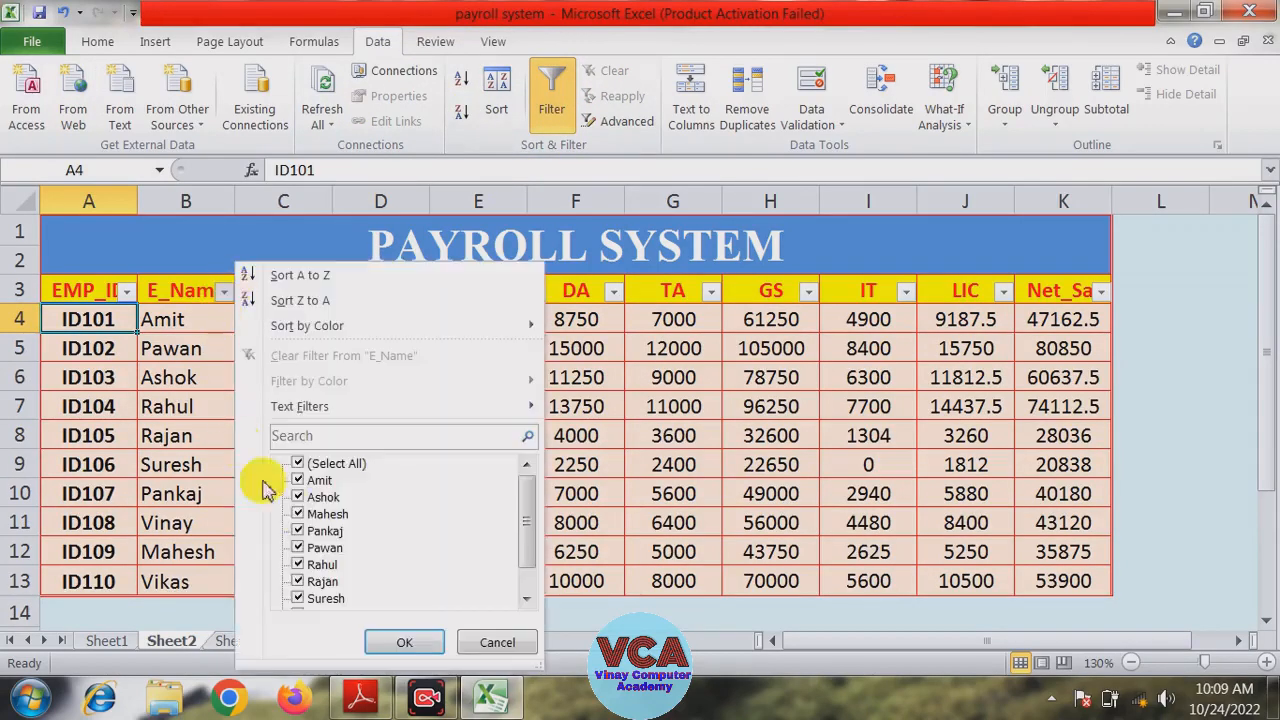
mouse_move(340, 410)
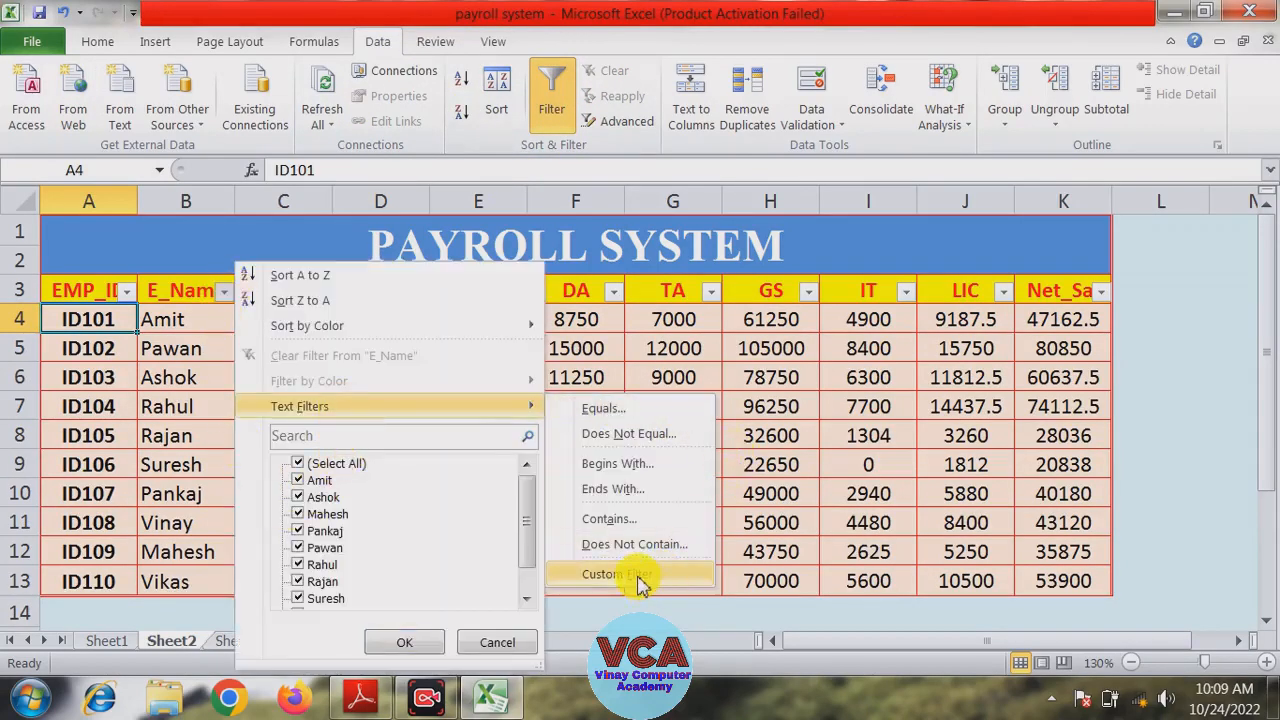
left_click(637, 578)
left_click(785, 195)
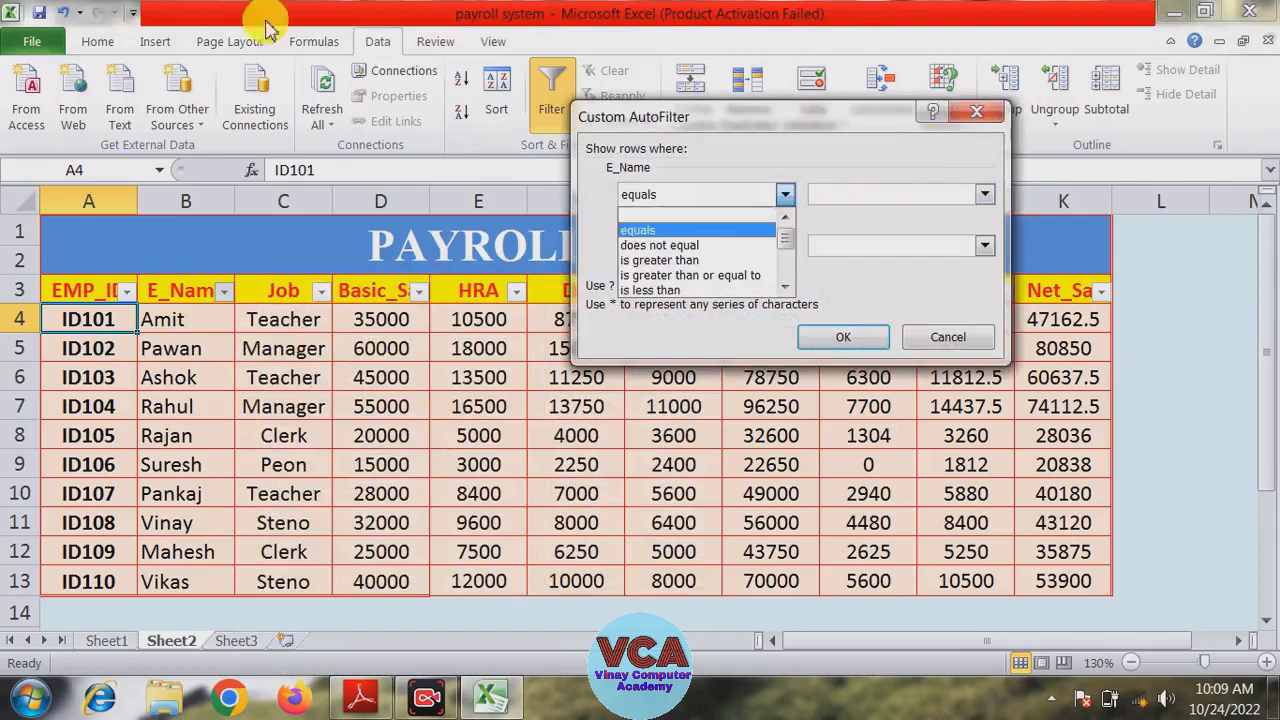
left_click(785, 287)
left_click(785, 287)
left_click(785, 287)
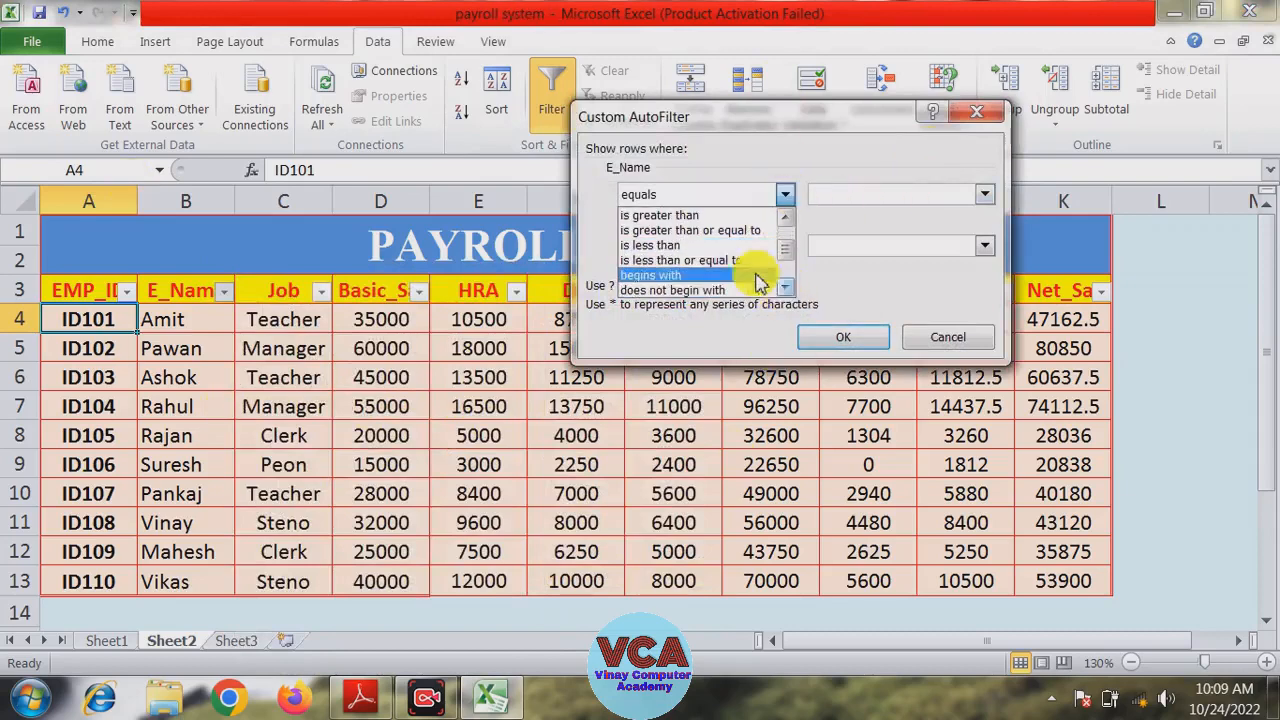
left_click(652, 292)
left_click(823, 196)
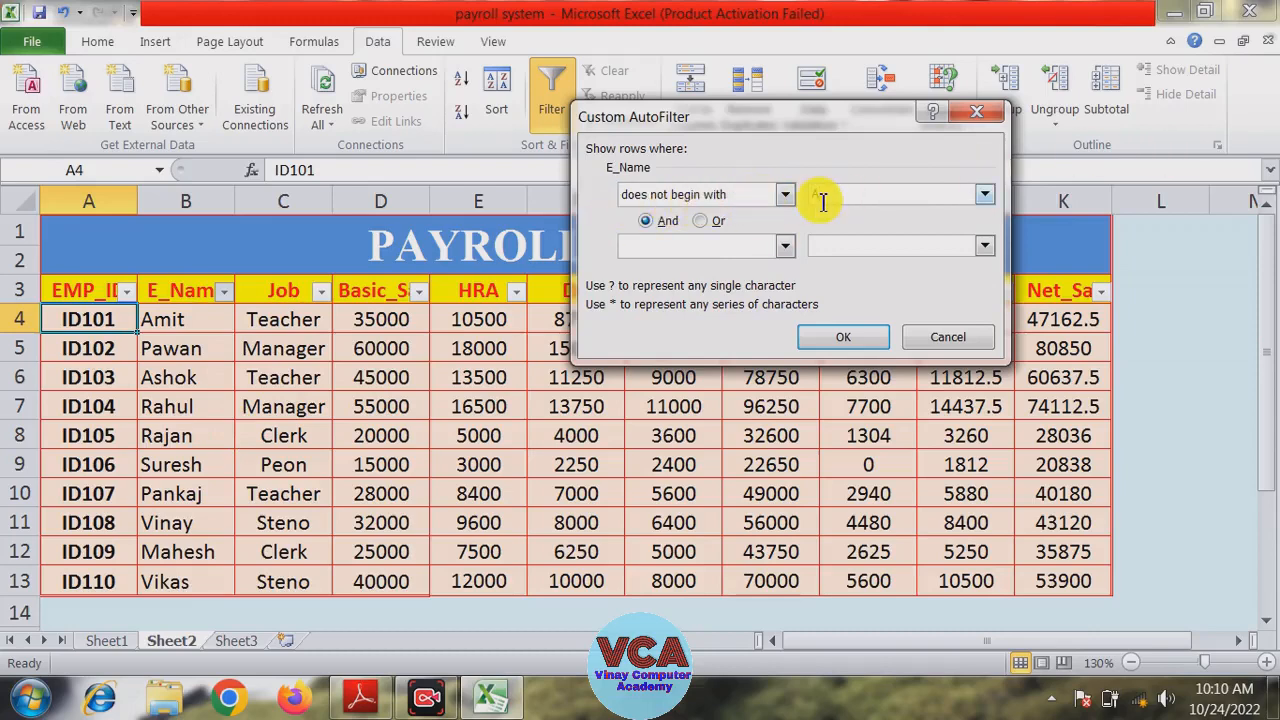
left_click(829, 343)
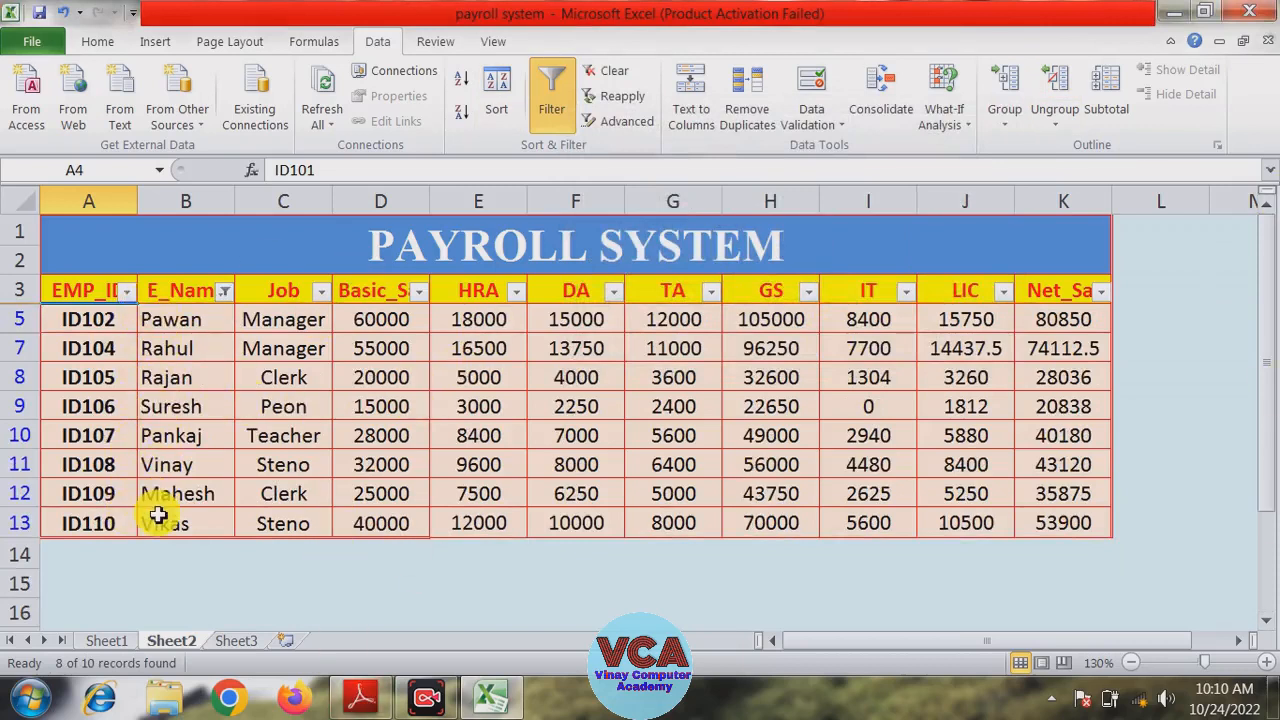
left_click(224, 291)
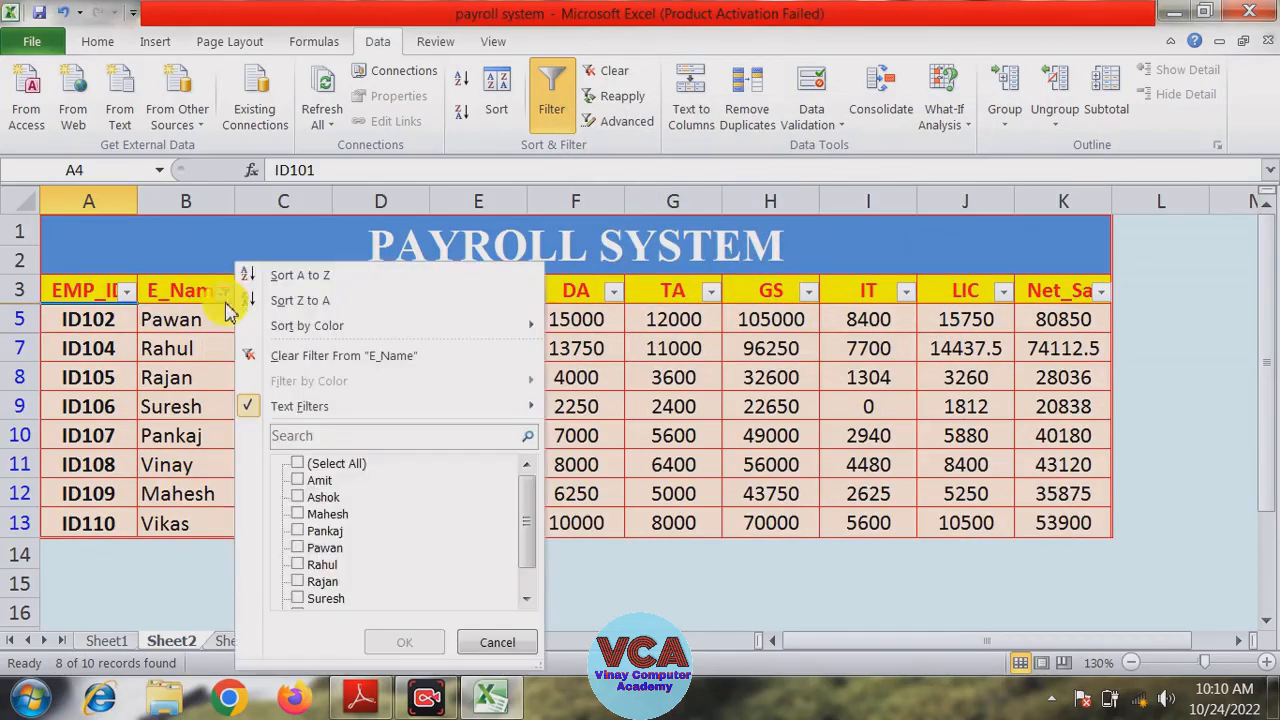
mouse_move(410, 407)
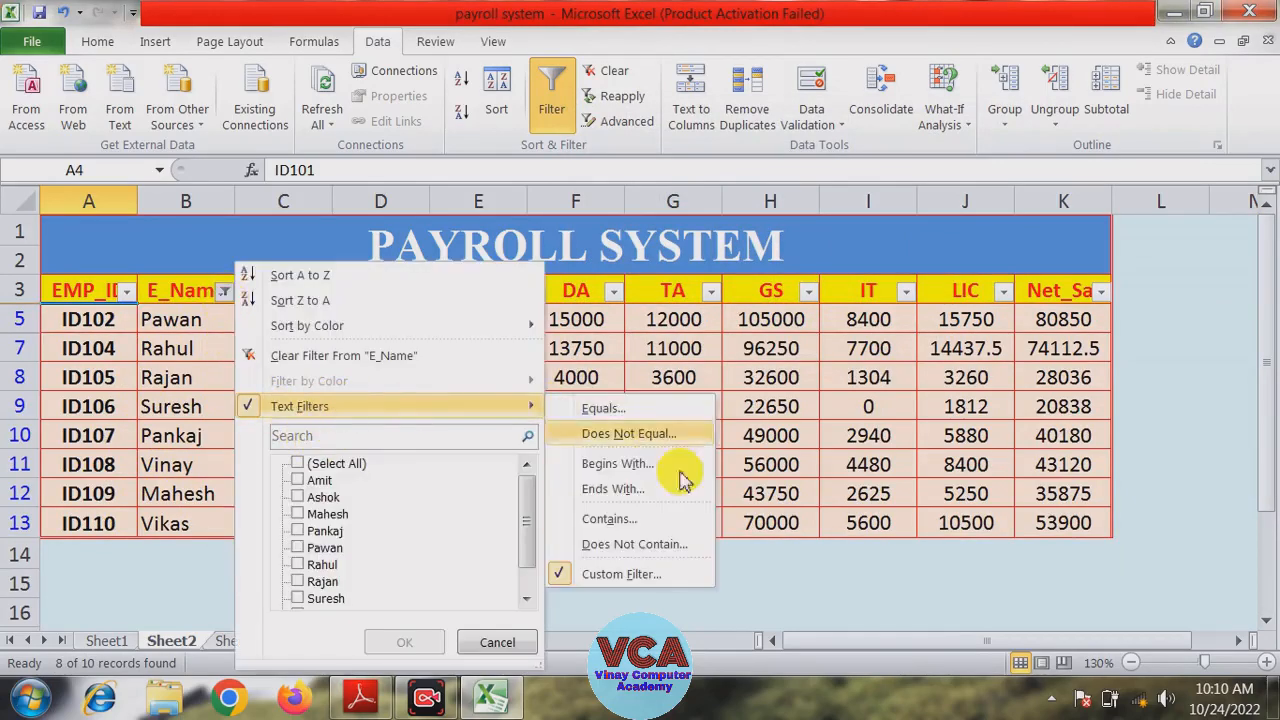
left_click(620, 573)
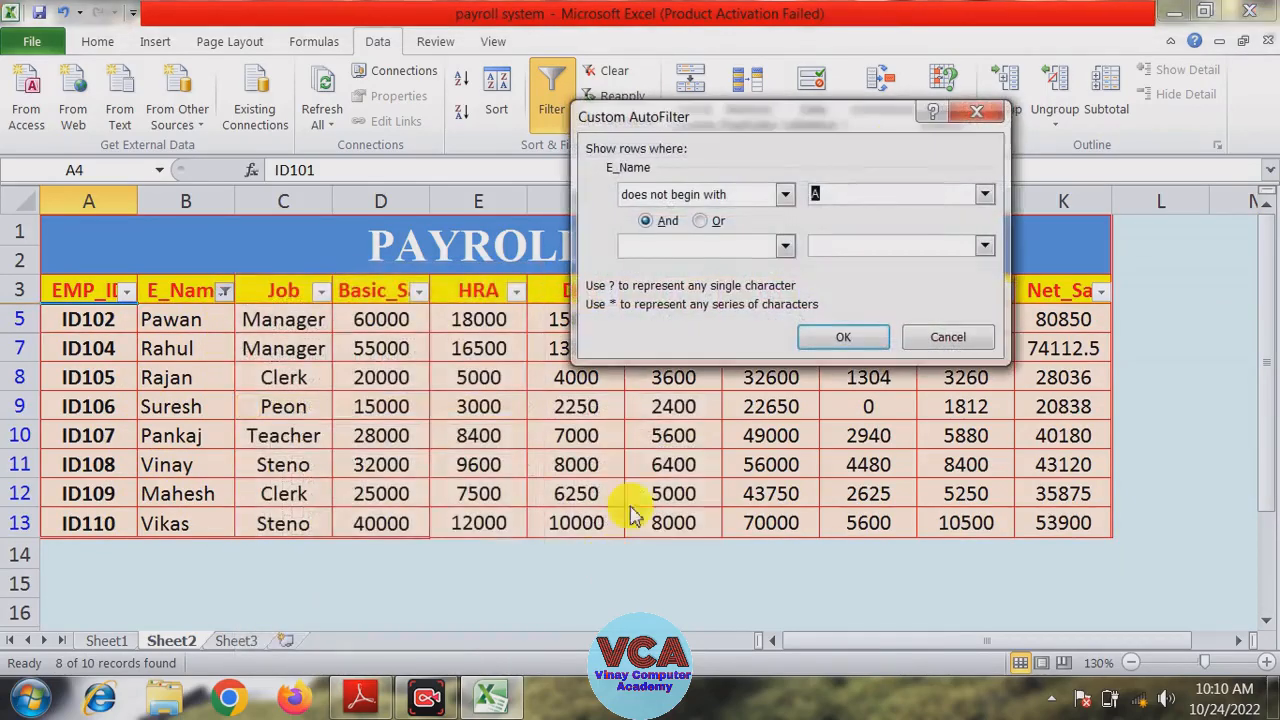
left_click(978, 118)
- Remove the does-not-begin-with condition from E_Name by selecting all names in its filter
left_click(224, 291)
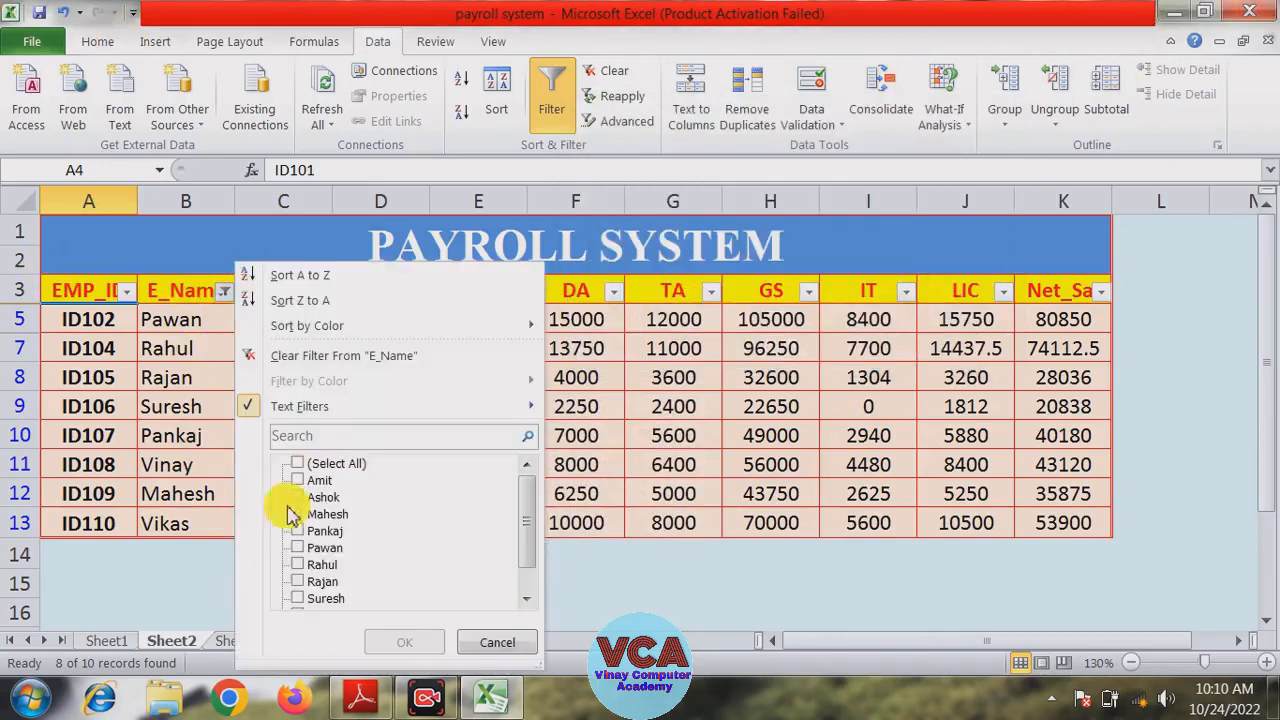
left_click(331, 463)
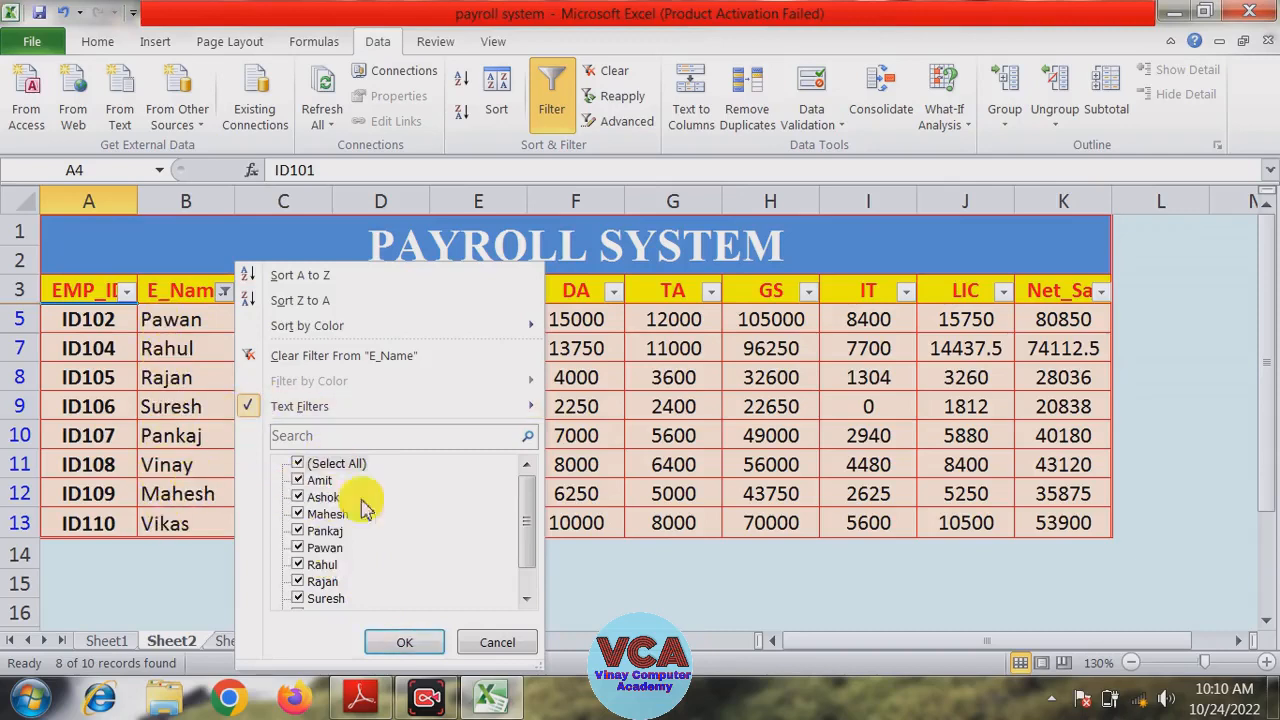
left_click(404, 642)
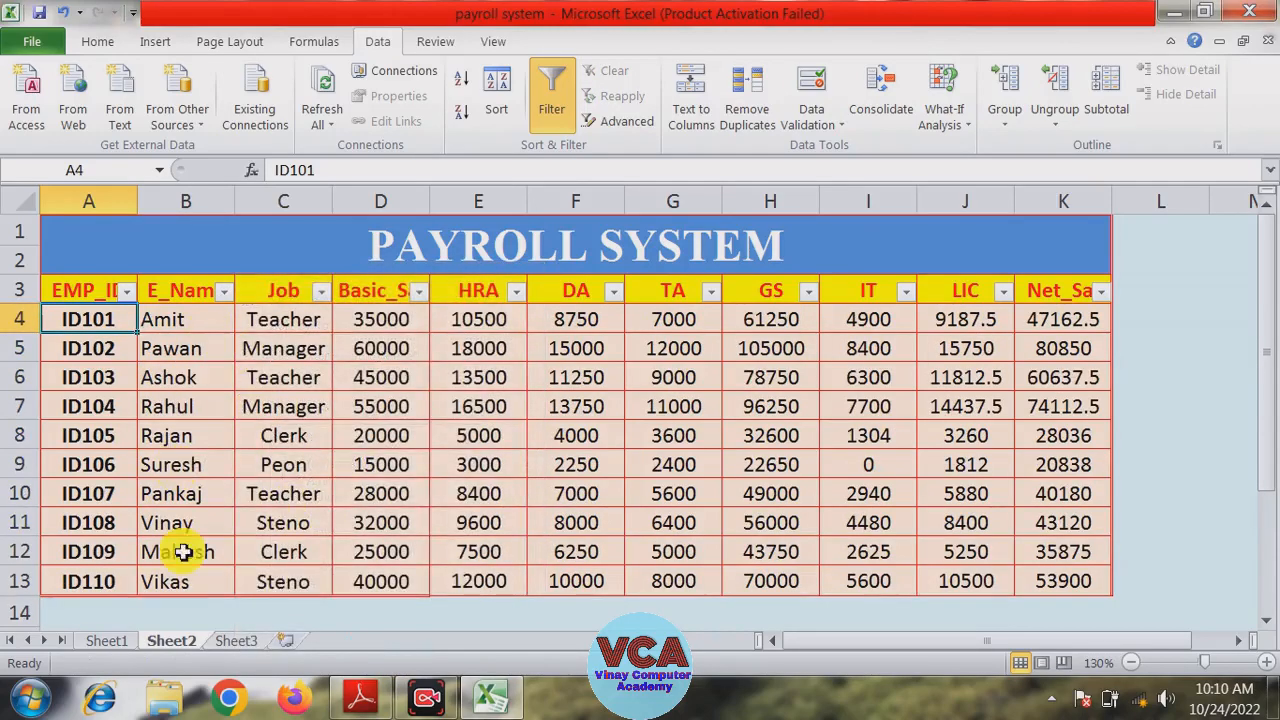
- Apply a custom filter to the E_Name column with the condition ends with *H
left_click(225, 293)
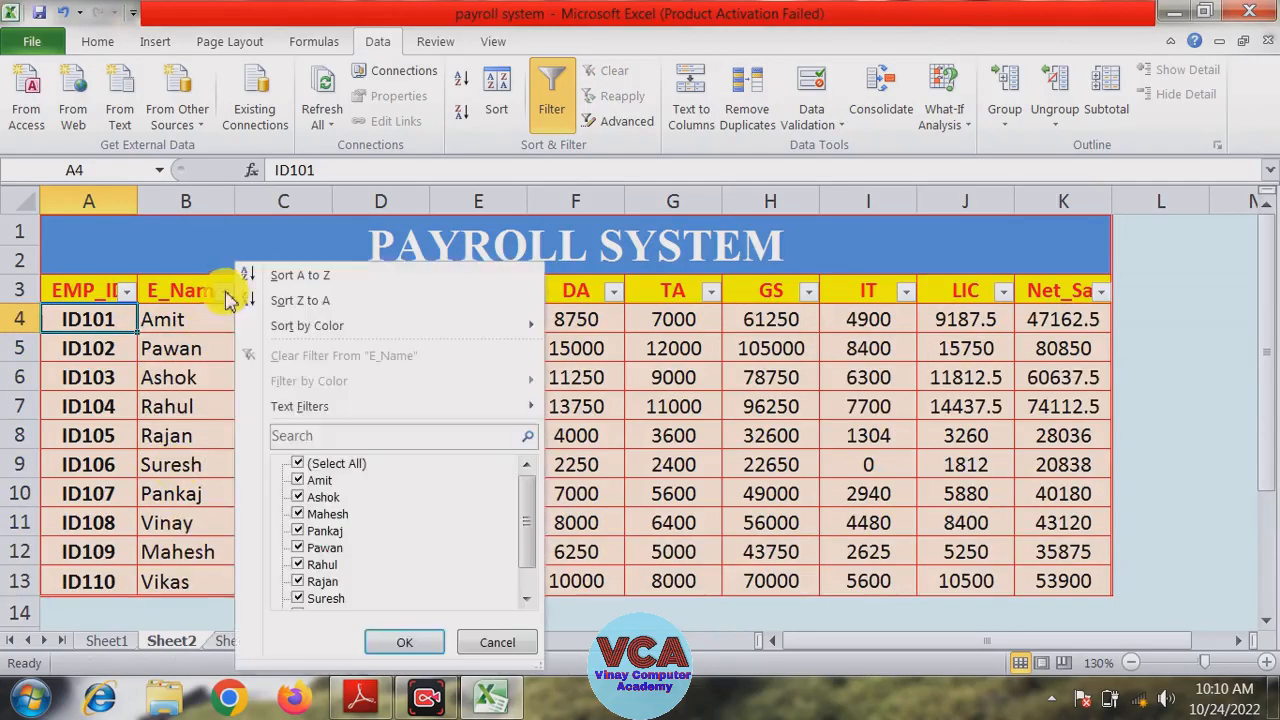
mouse_move(363, 418)
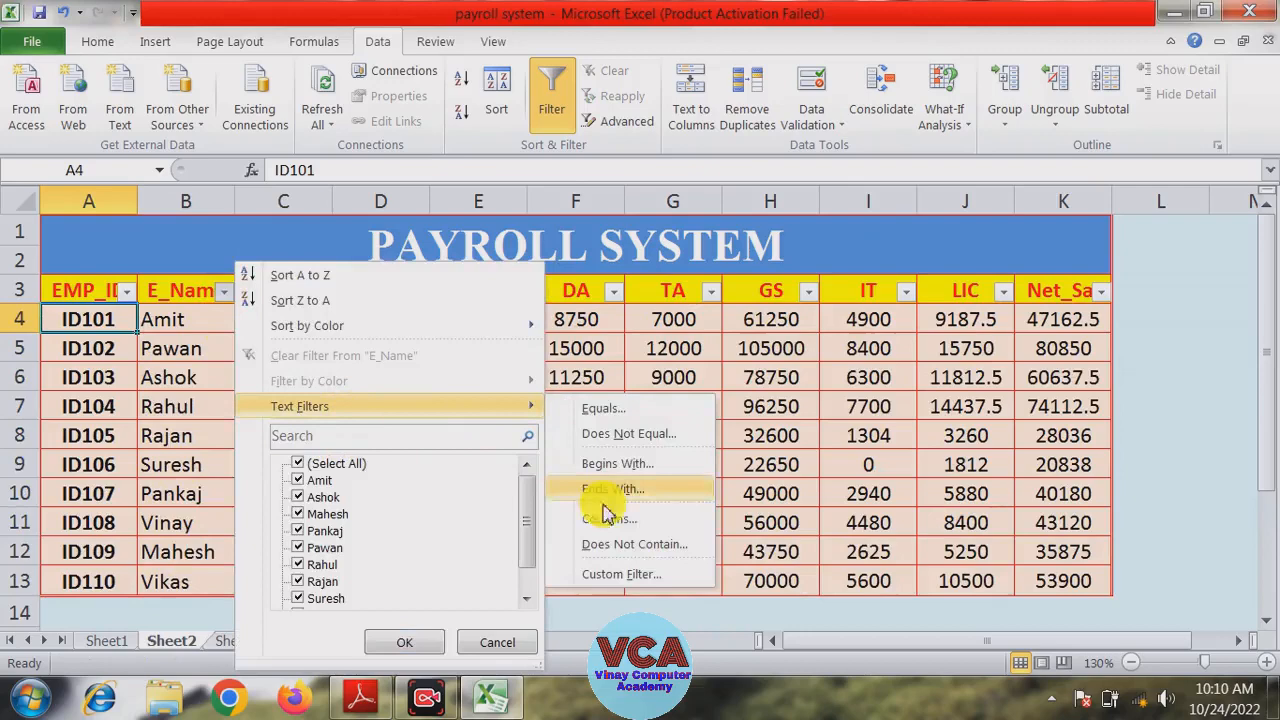
left_click(596, 574)
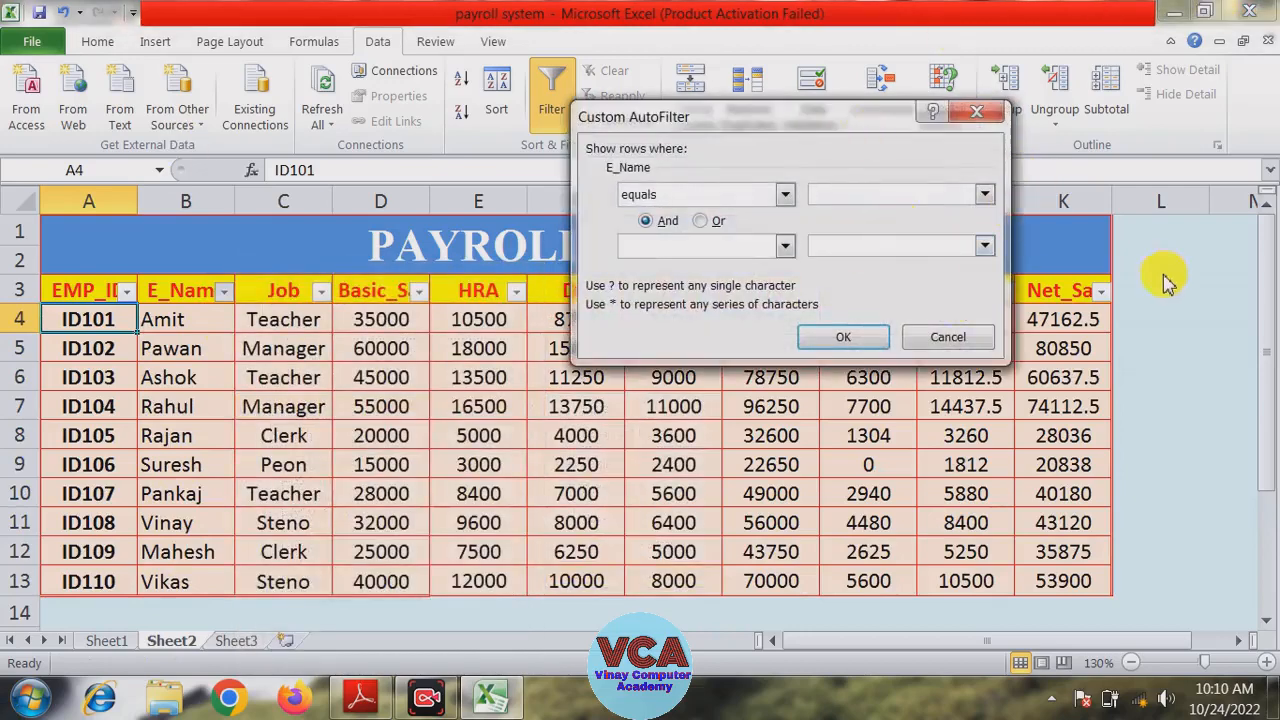
left_click(785, 194)
scroll(785, 275, "down", 3)
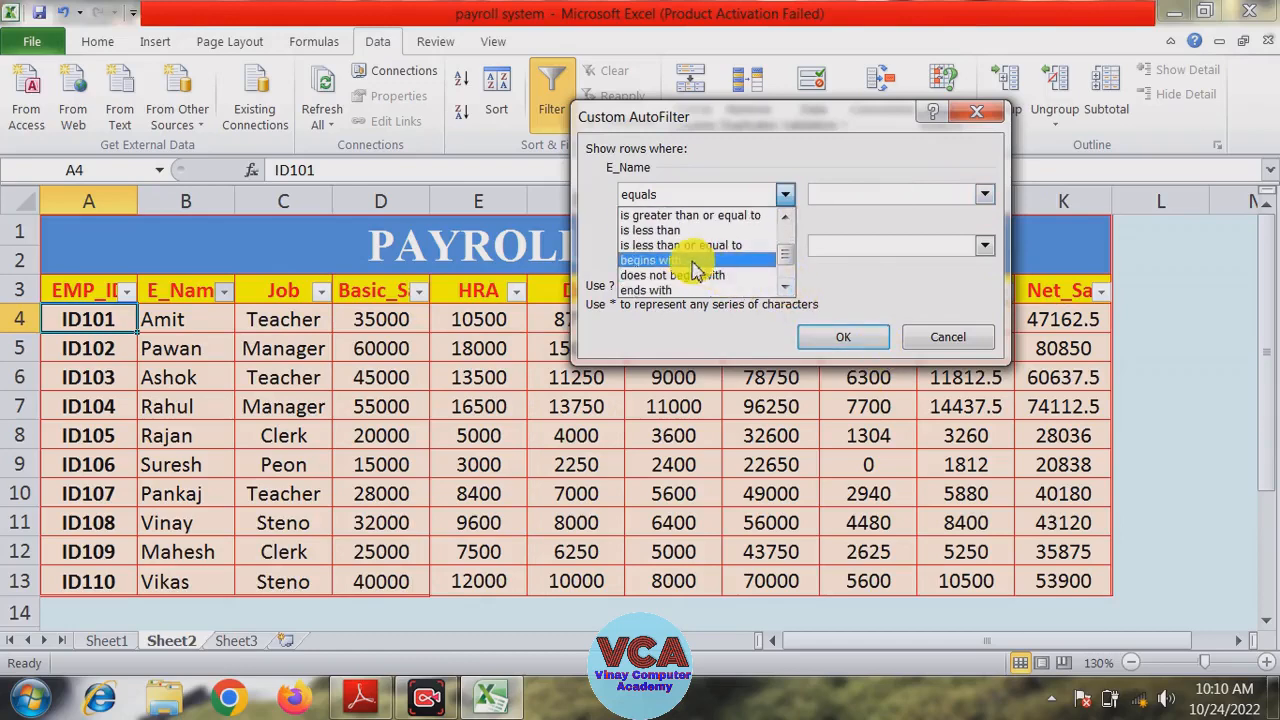
left_click(785, 287)
left_click(702, 276)
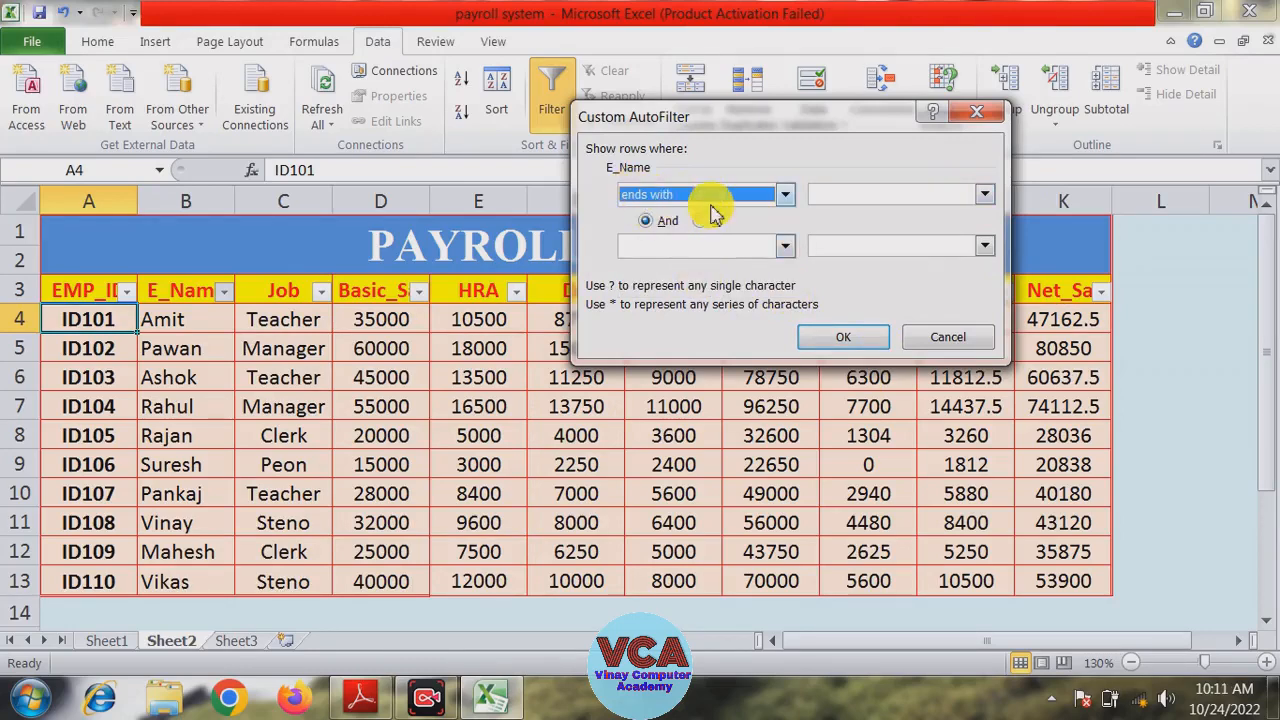
left_click(826, 196)
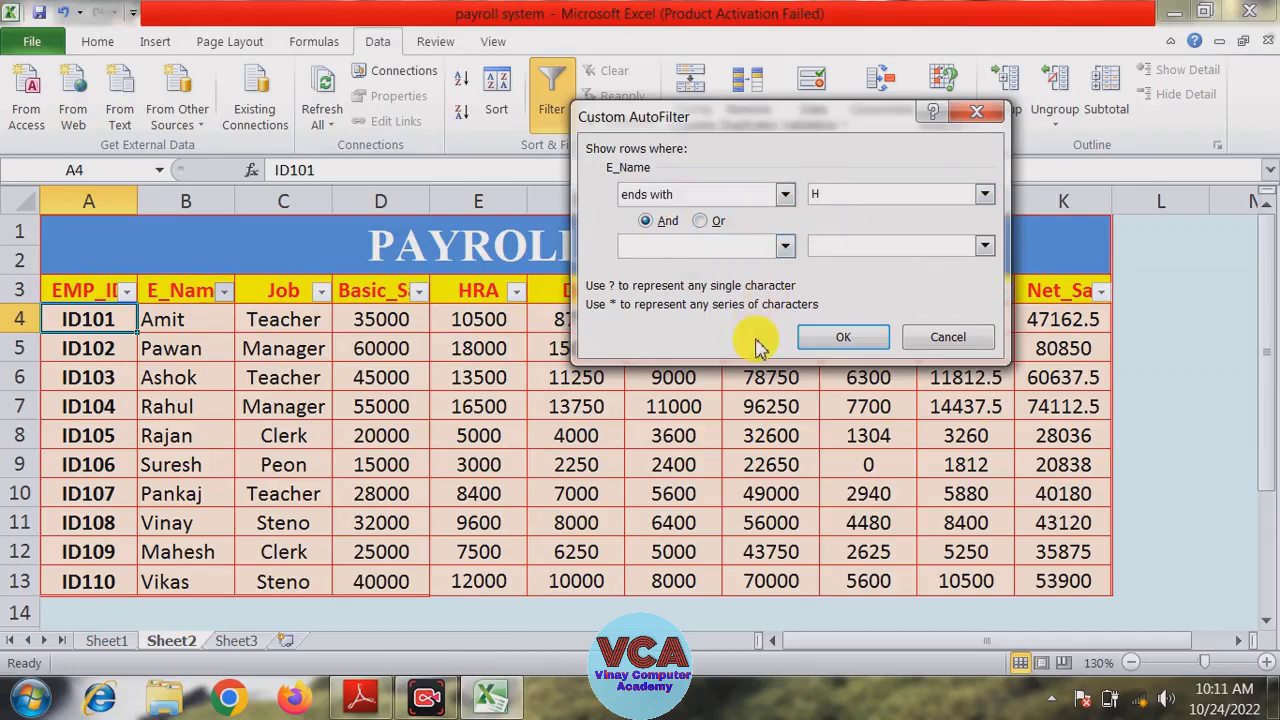
key("Home")
type("*")
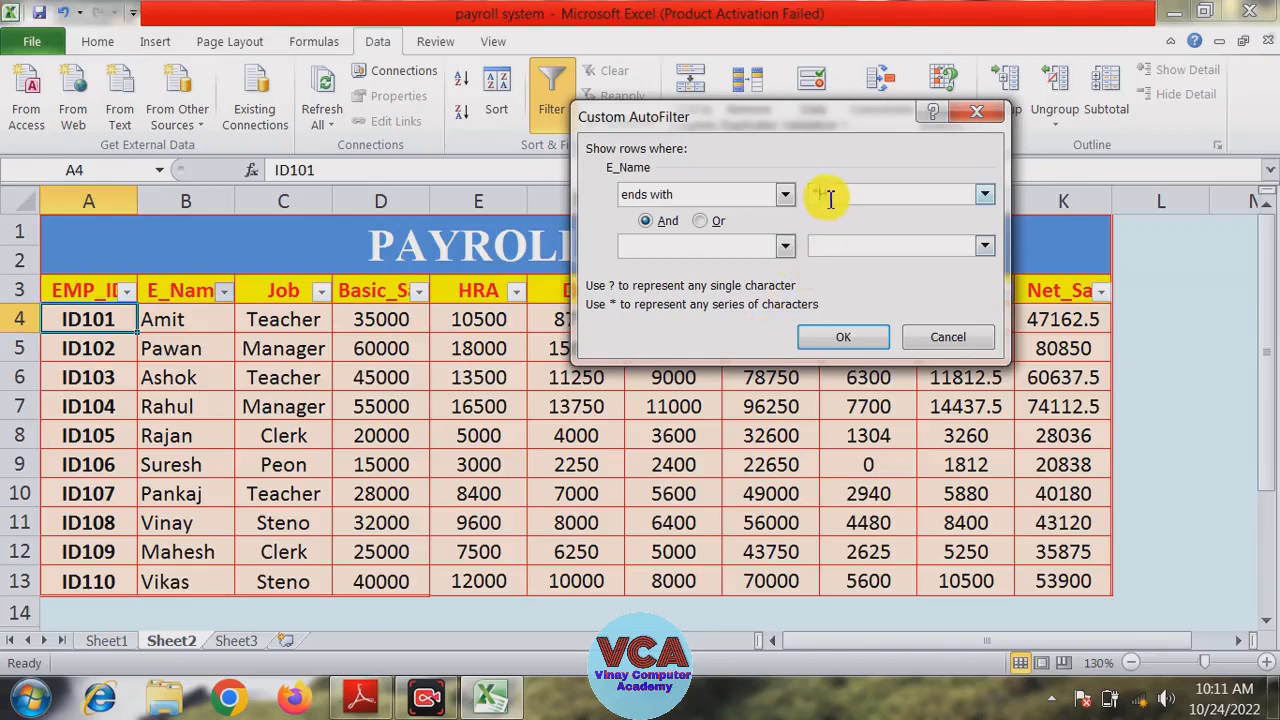
left_click(843, 340)
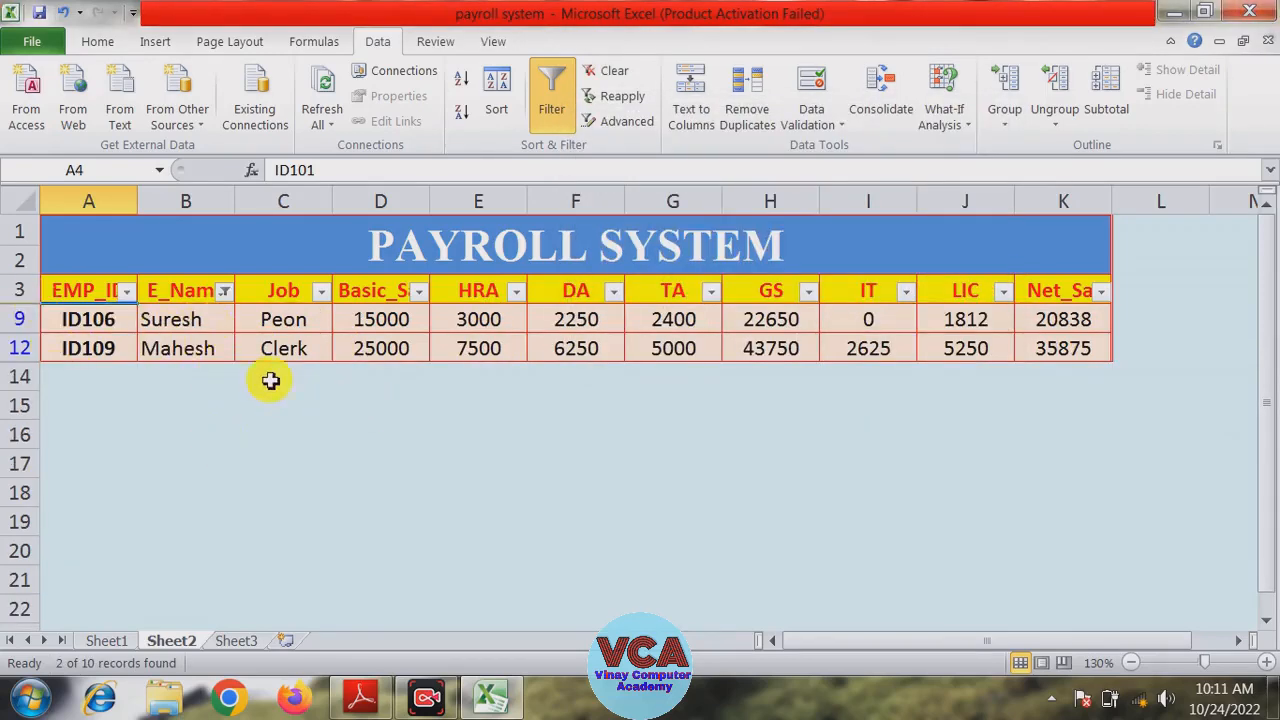
- Remove the ends with *H condition from E_Name by selecting all names in its filter
left_click(226, 298)
mouse_move(290, 418)
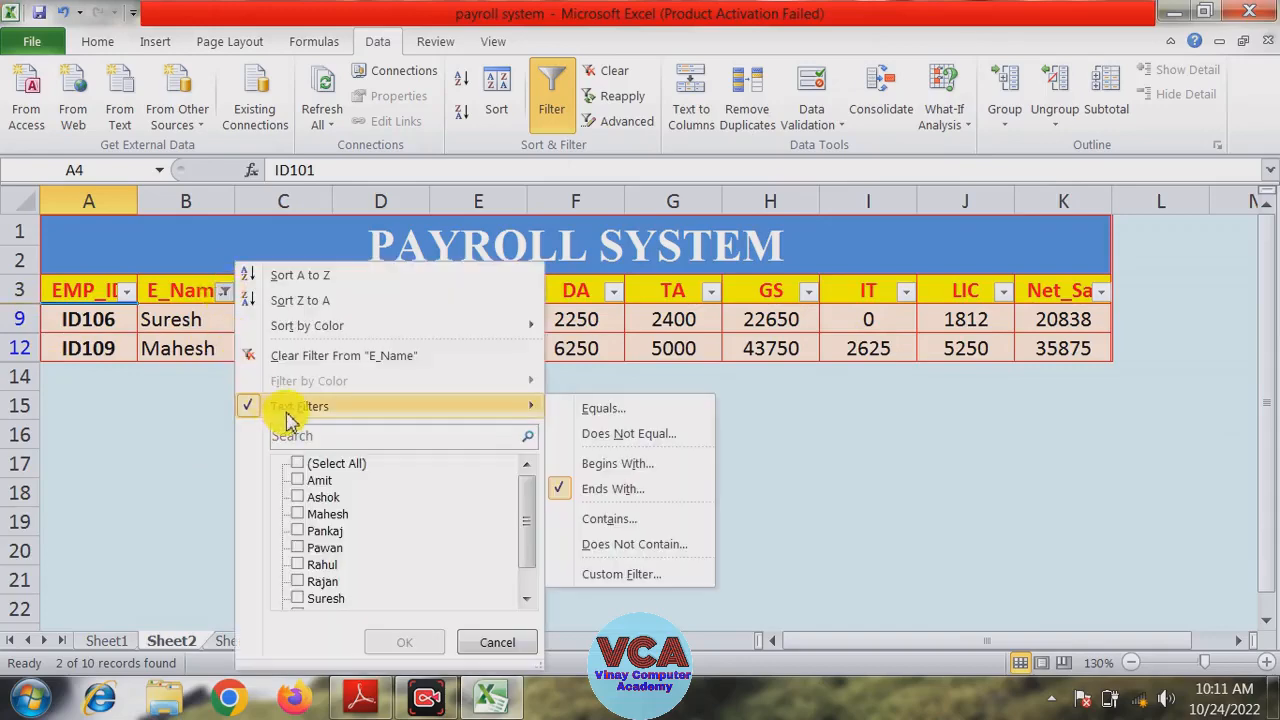
left_click(299, 464)
left_click(402, 641)
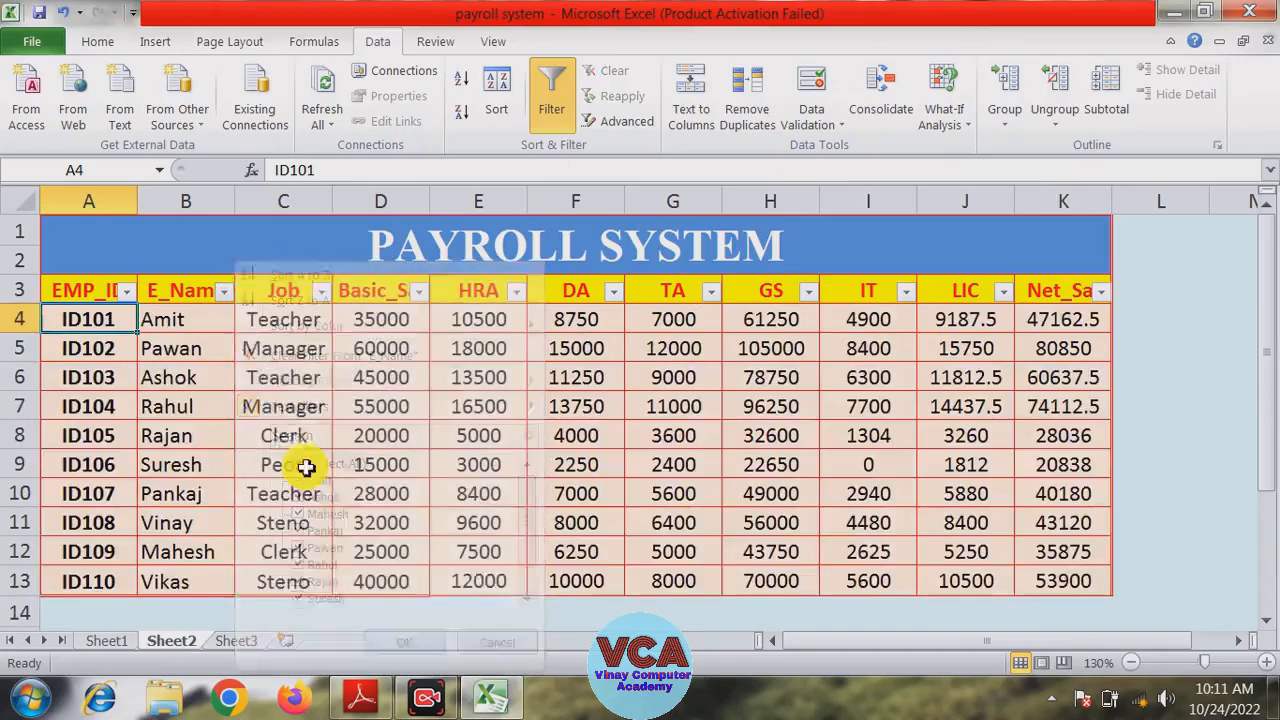
- Apply a custom filter to the E_Name column with the condition ends with *A?
left_click(224, 291)
mouse_move(485, 418)
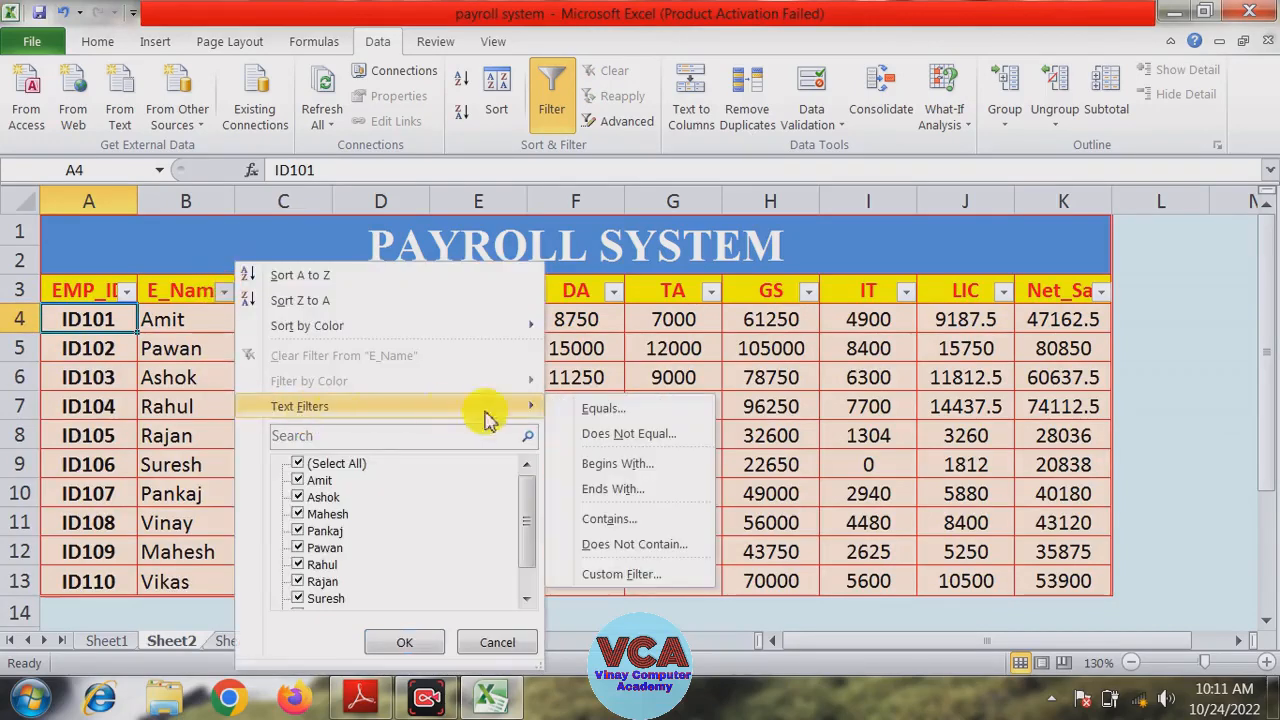
left_click(625, 575)
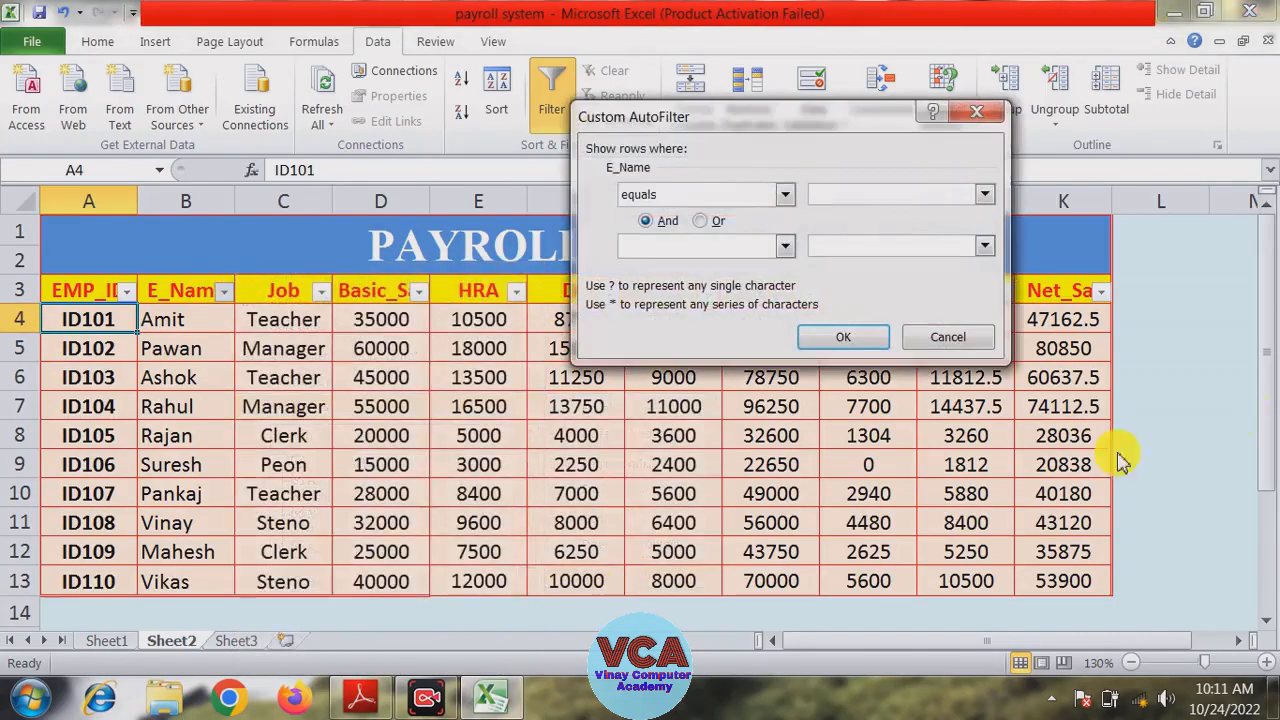
left_click(785, 194)
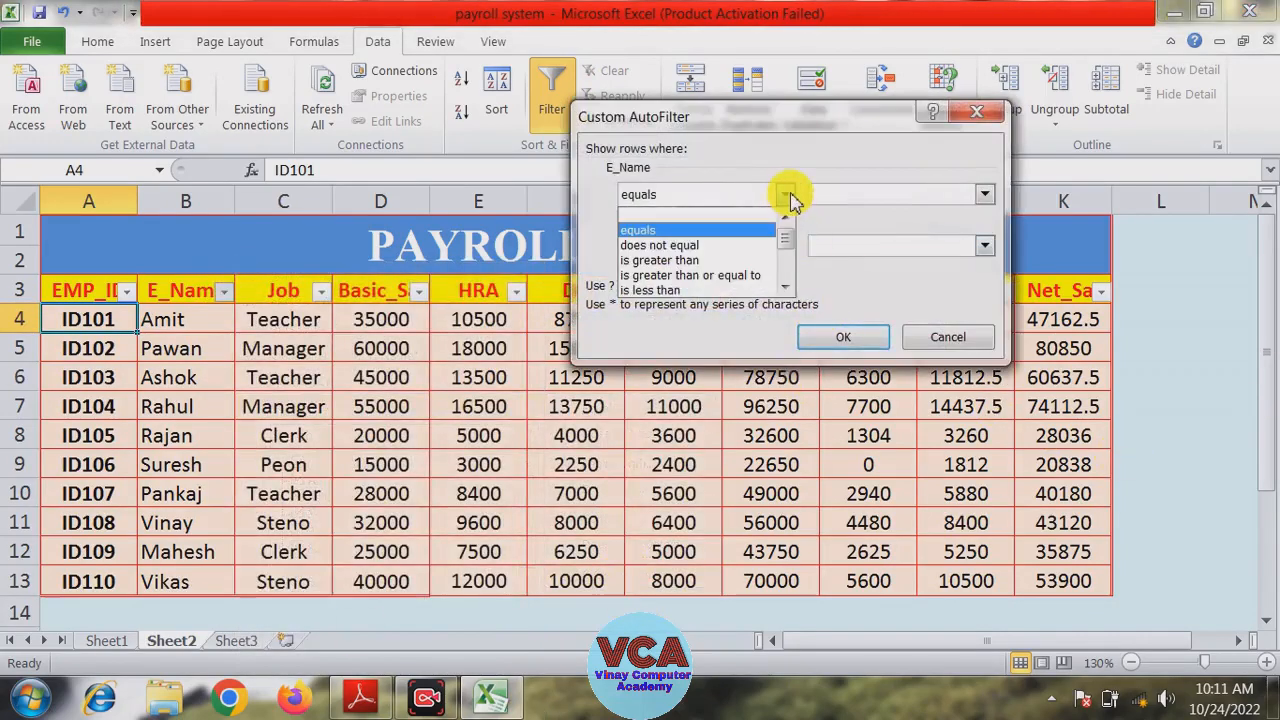
left_click(788, 196)
left_click(785, 194)
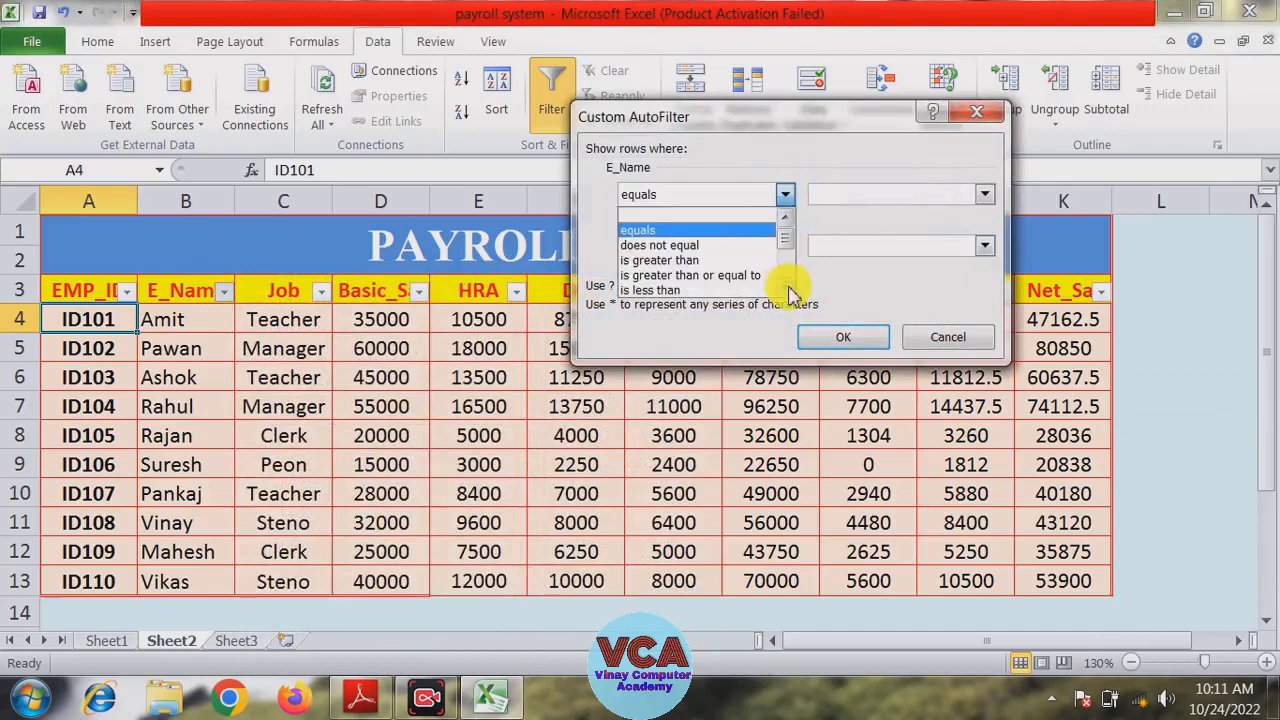
scroll(789, 280, "down", 3)
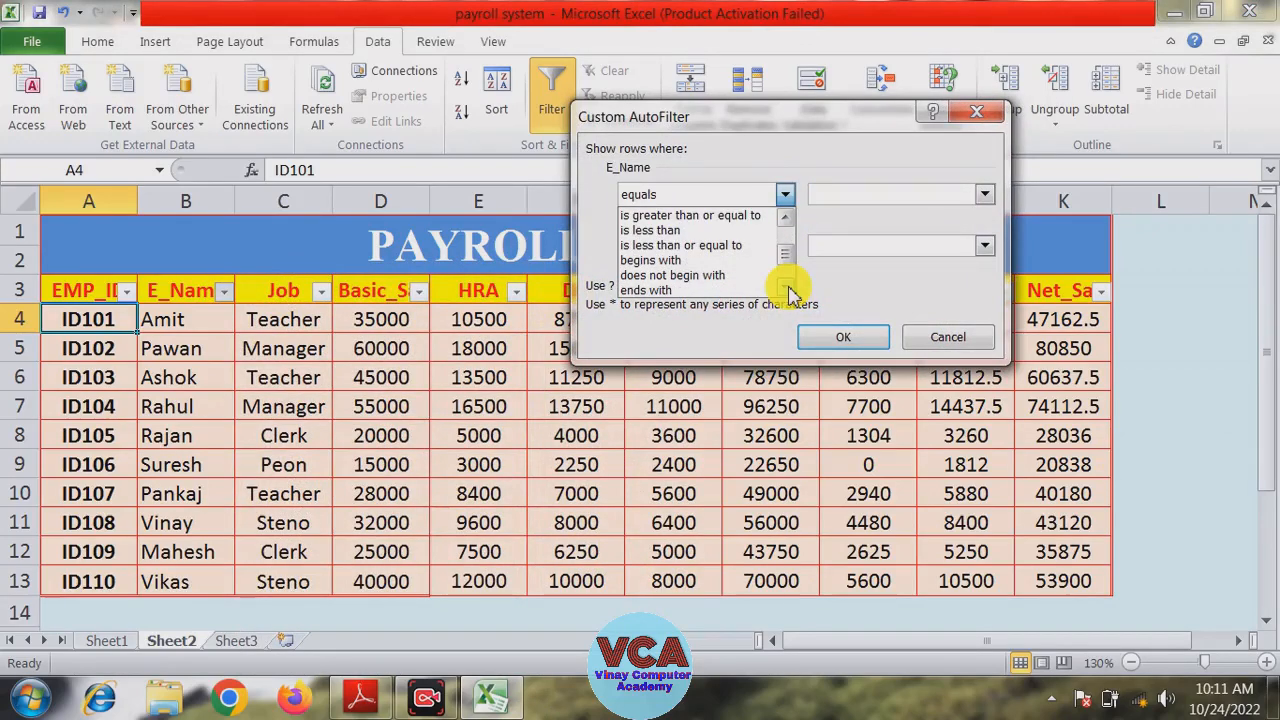
scroll(640, 265, "down", 1)
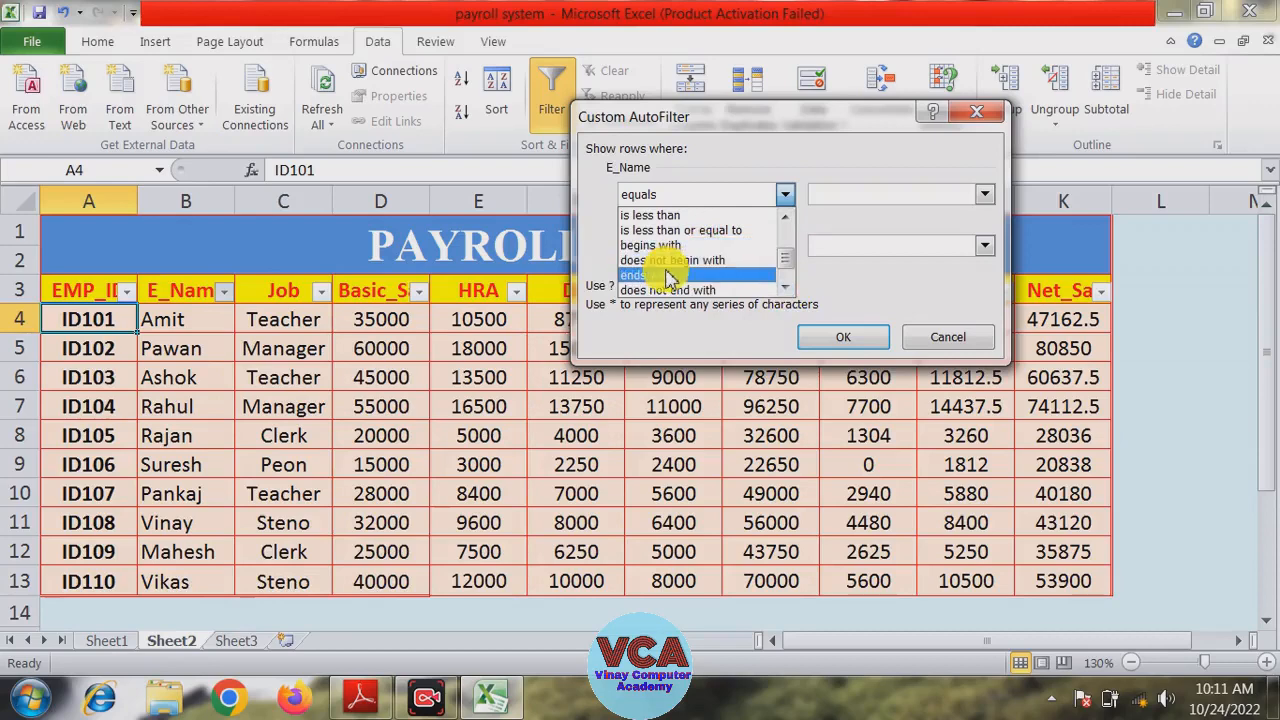
left_click(665, 273)
left_click(840, 195)
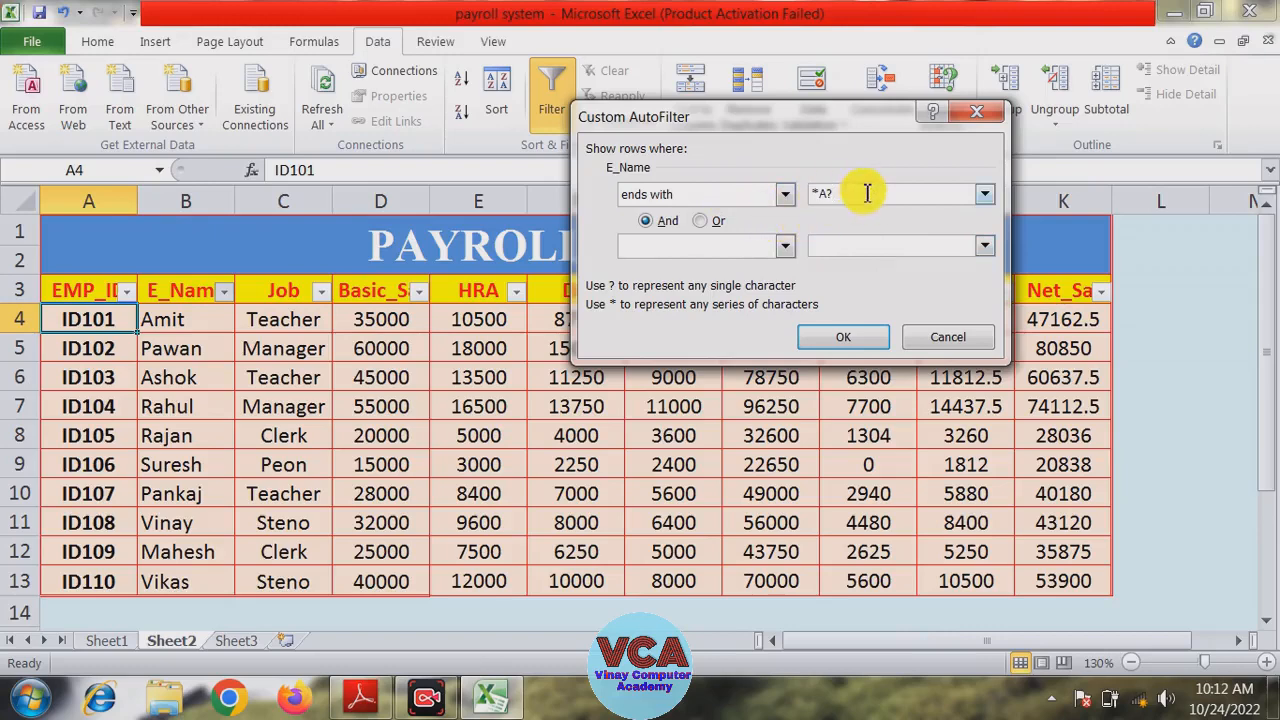
left_click(845, 340)
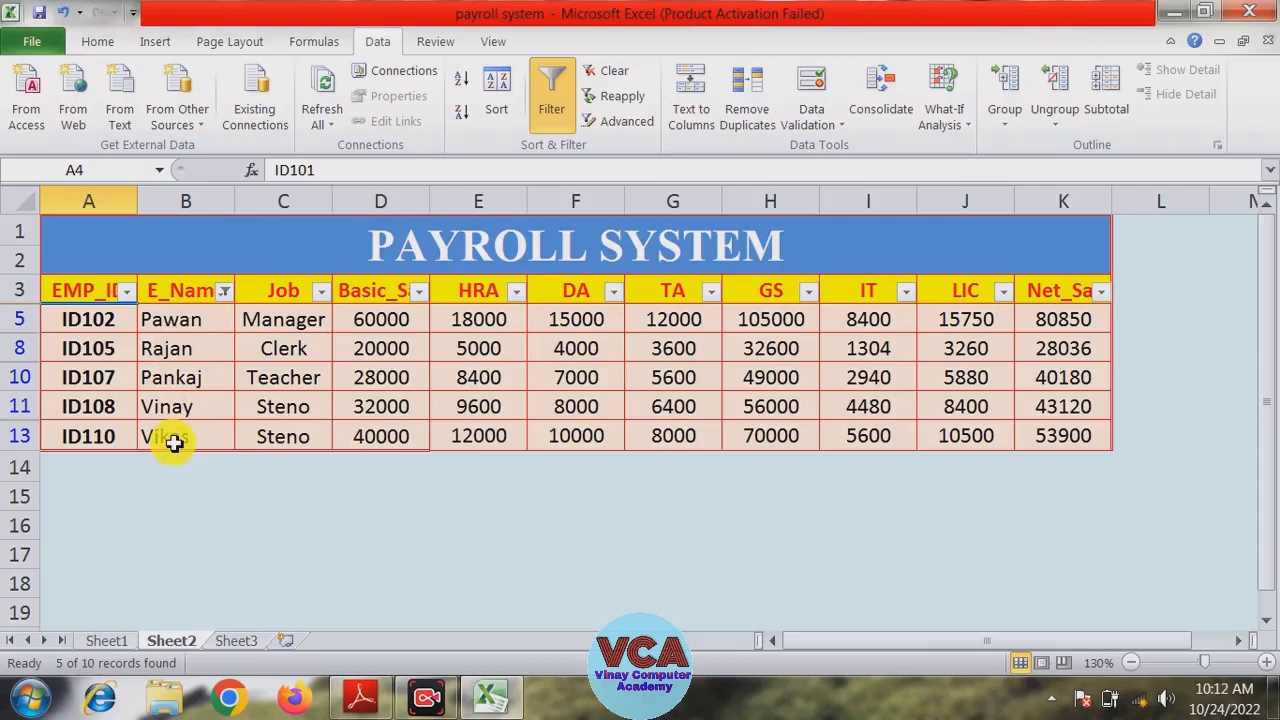
- Remove the ends with *A? condition from E_Name by selecting all names in its filter
left_click(224, 291)
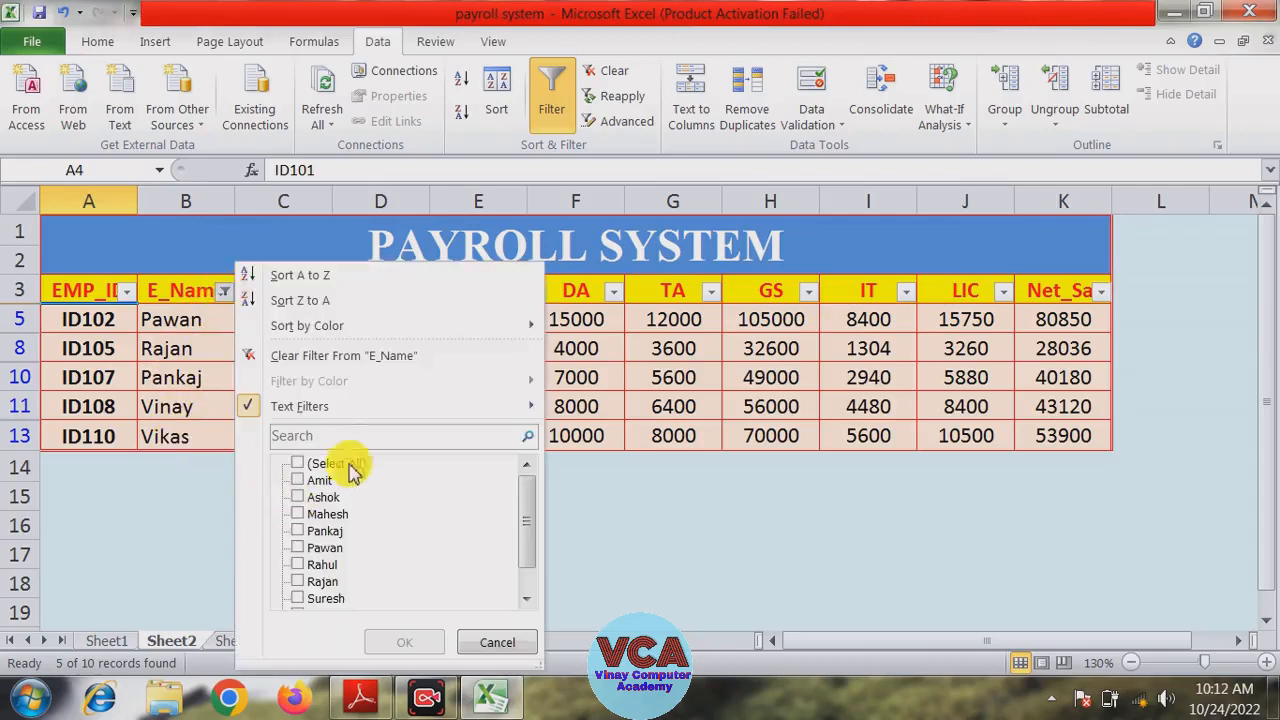
left_click(300, 464)
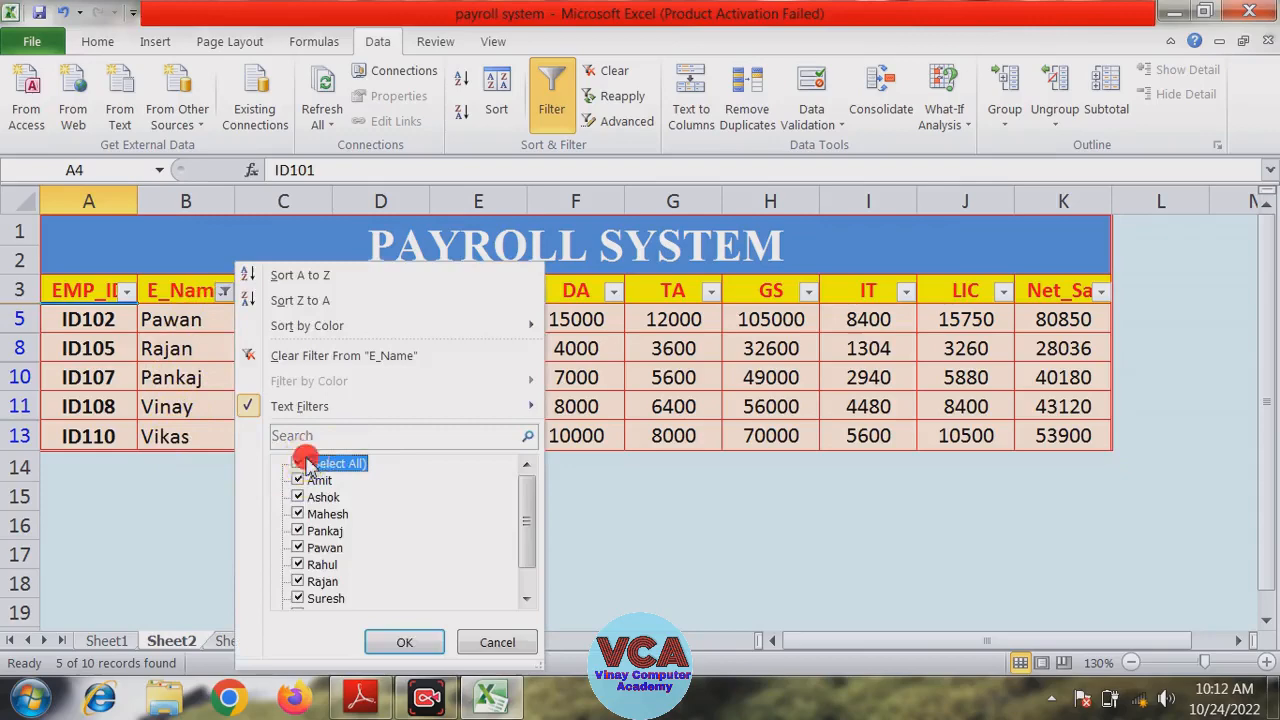
left_click(409, 641)
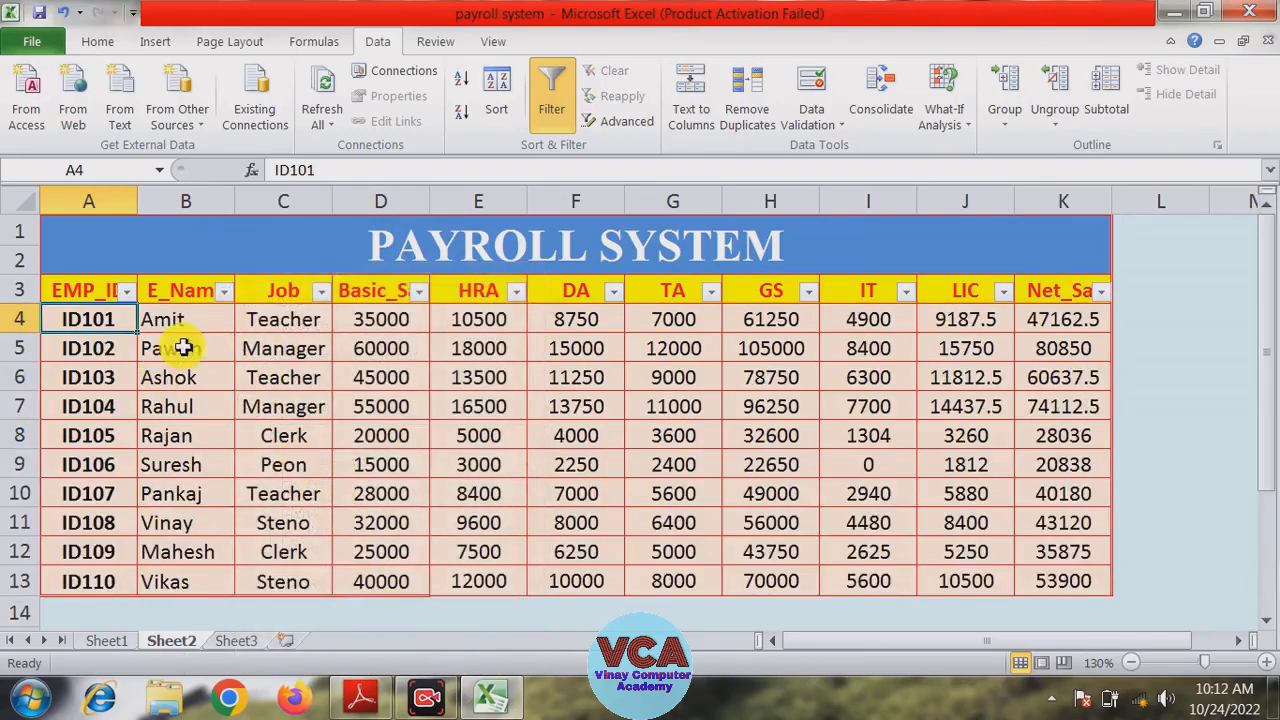
- Apply a custom filter to the E_Name column with the condition does not begin with *A?
left_click(224, 291)
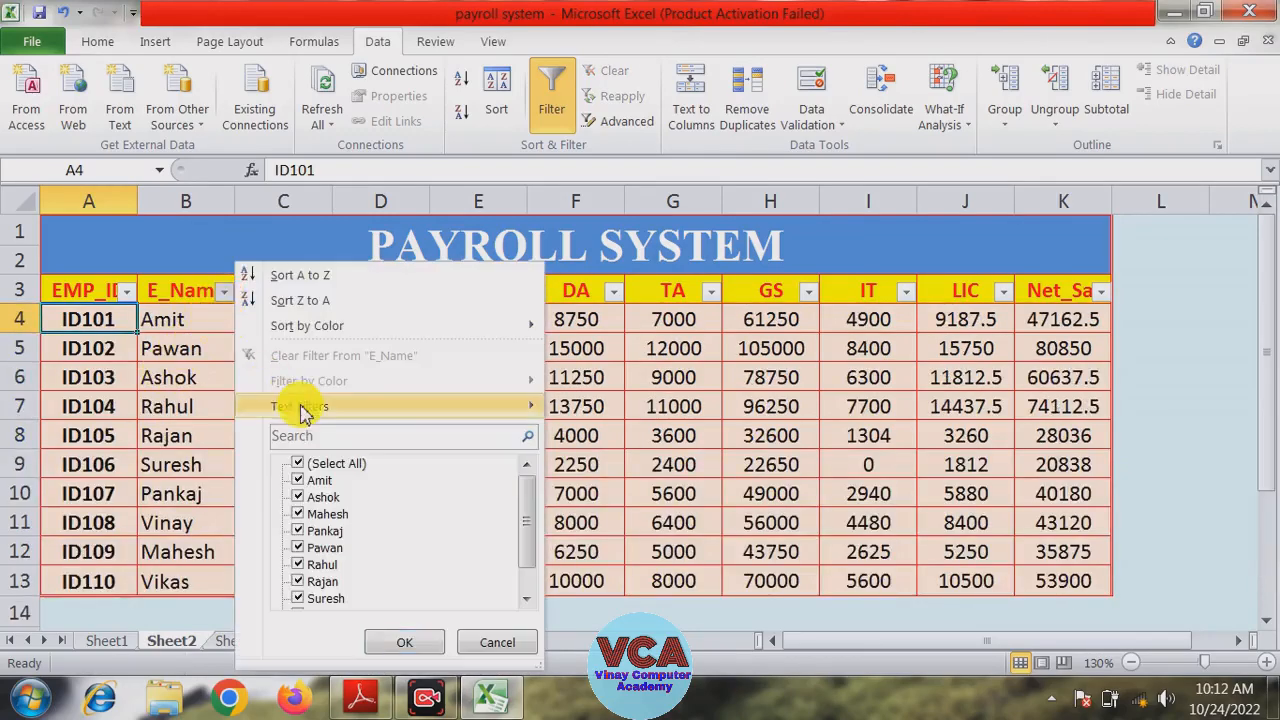
mouse_move(305, 410)
left_click(590, 574)
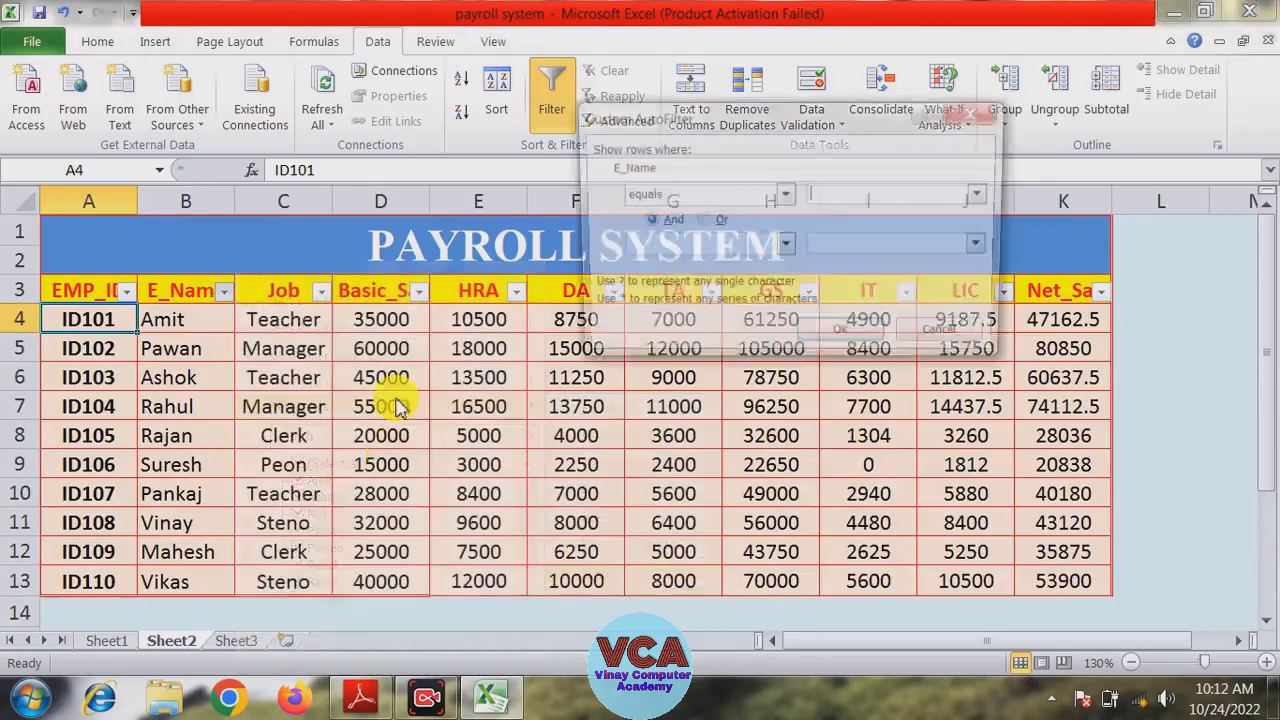
left_click(784, 194)
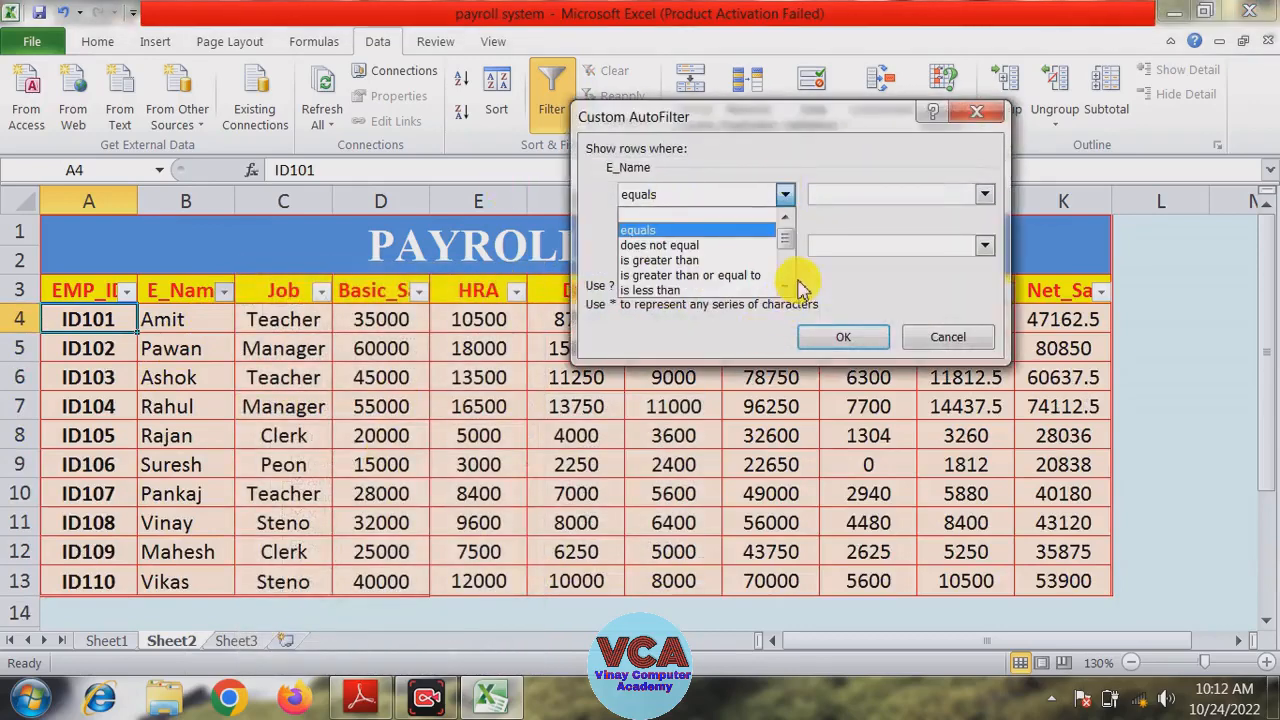
scroll(790, 285, "down", 3)
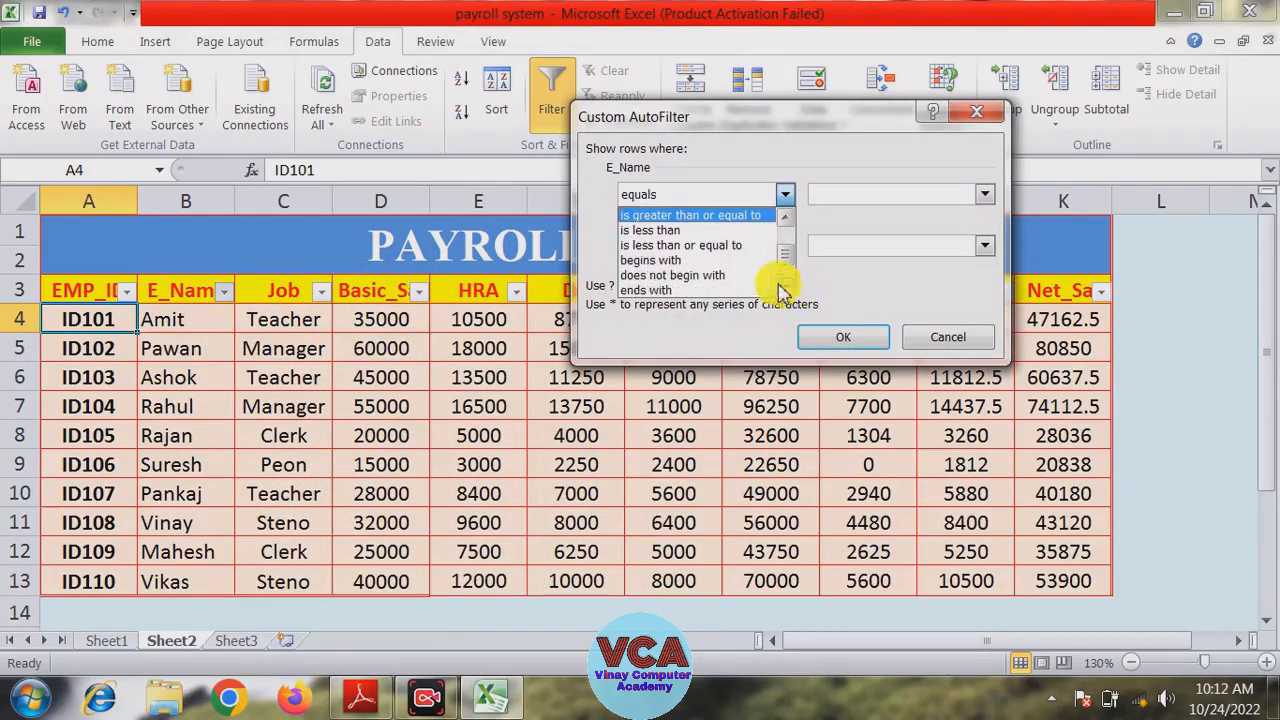
left_click(680, 275)
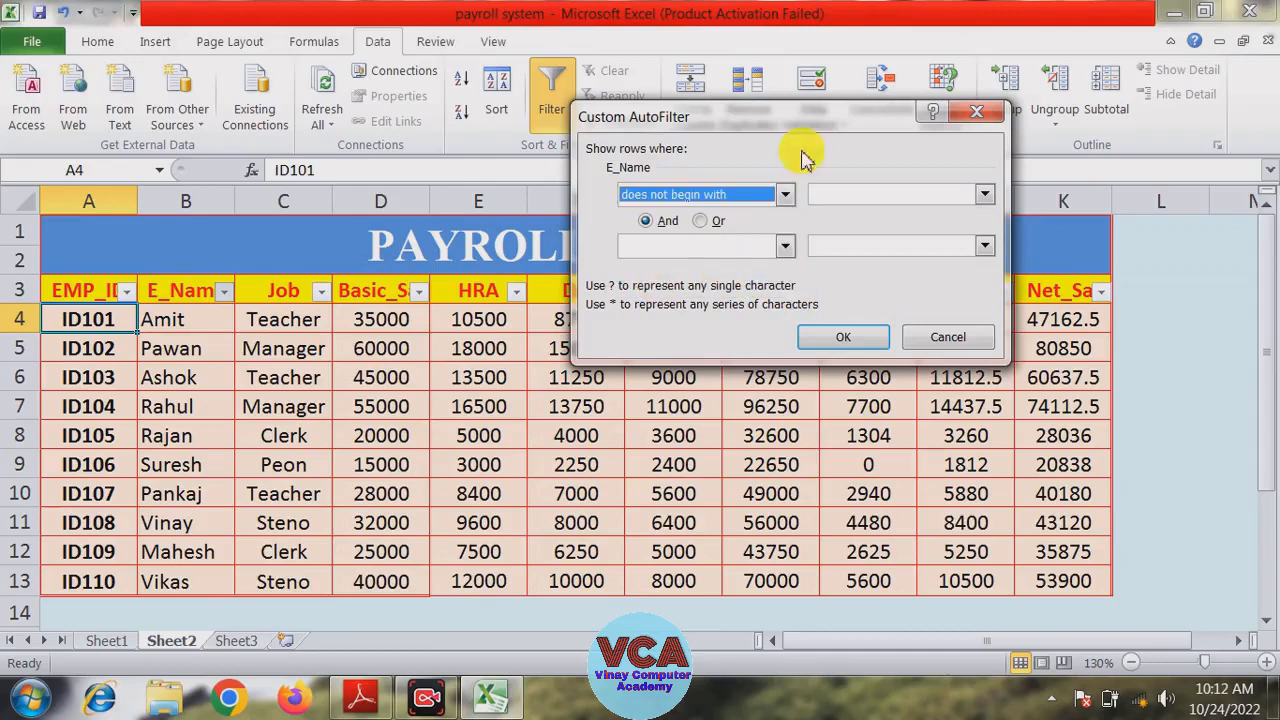
left_click(850, 193)
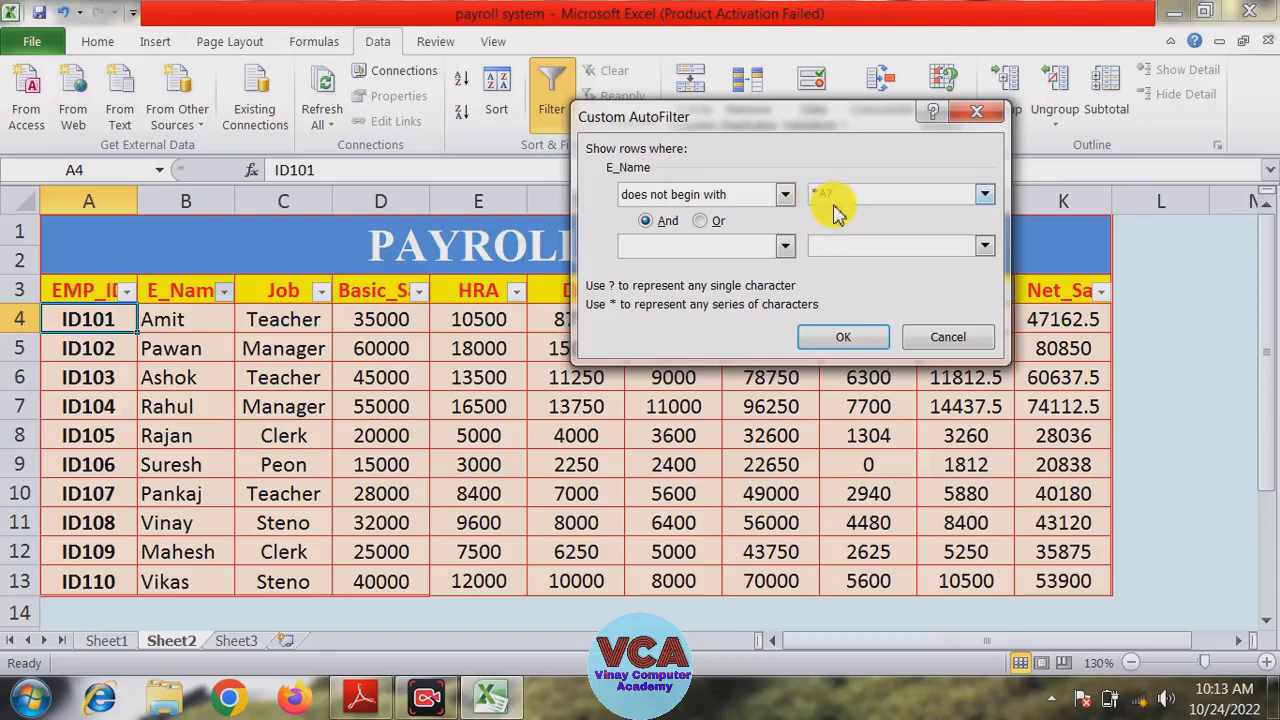
left_click(831, 337)
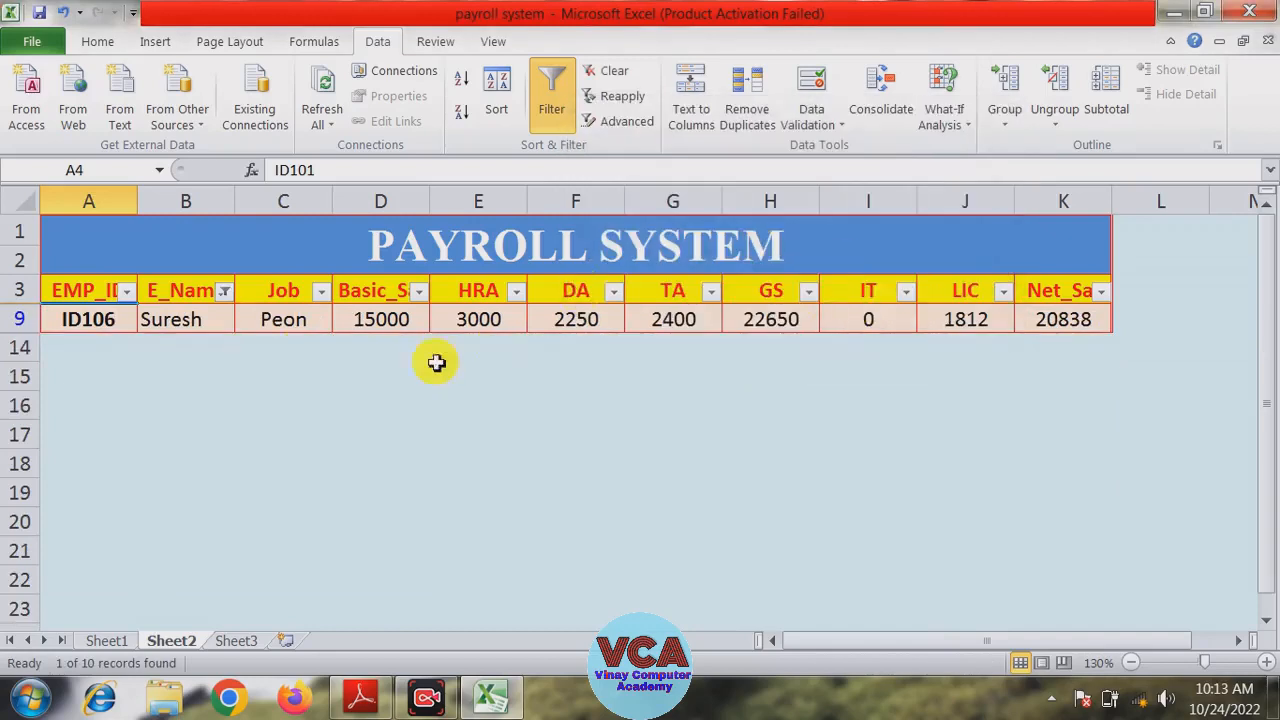
- Remove the does not begin with *A? condition from E_Name by selecting all names in its filter
left_click(226, 294)
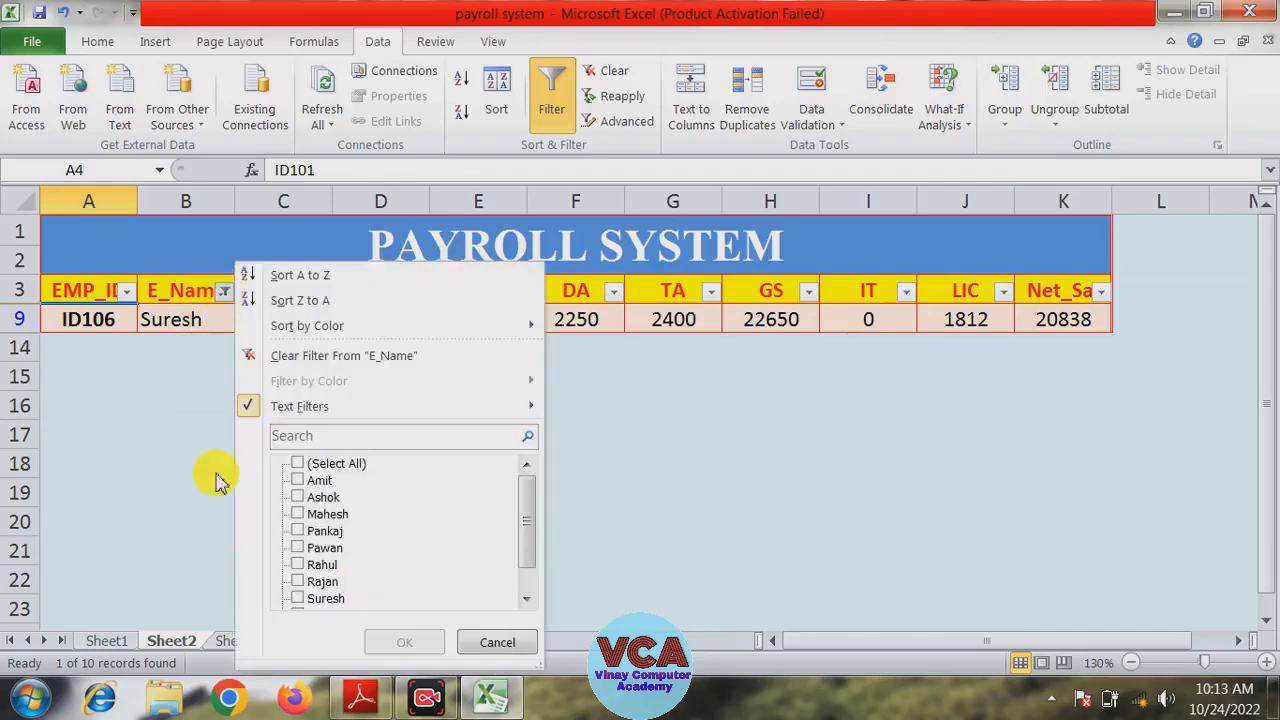
left_click(322, 463)
left_click(400, 643)
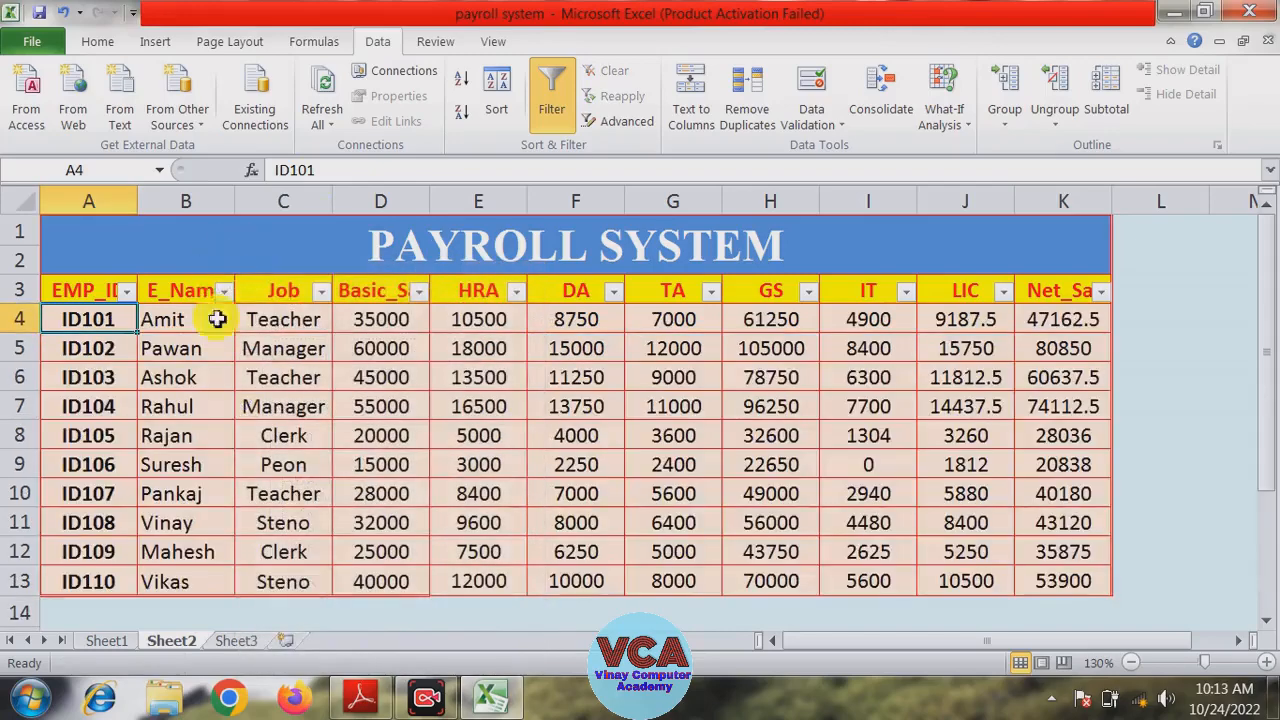
- Apply a custom filter to the E_Name column with the condition does not end with *A?
left_click(226, 292)
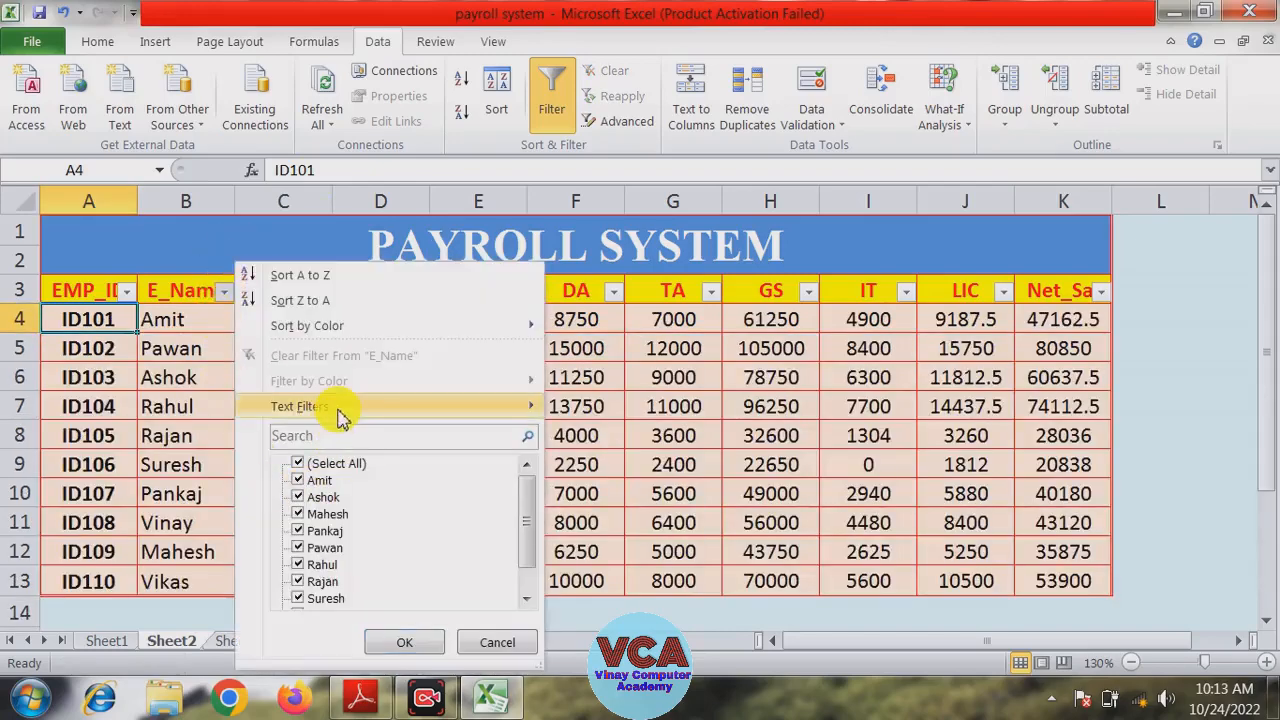
mouse_move(330, 406)
left_click(636, 573)
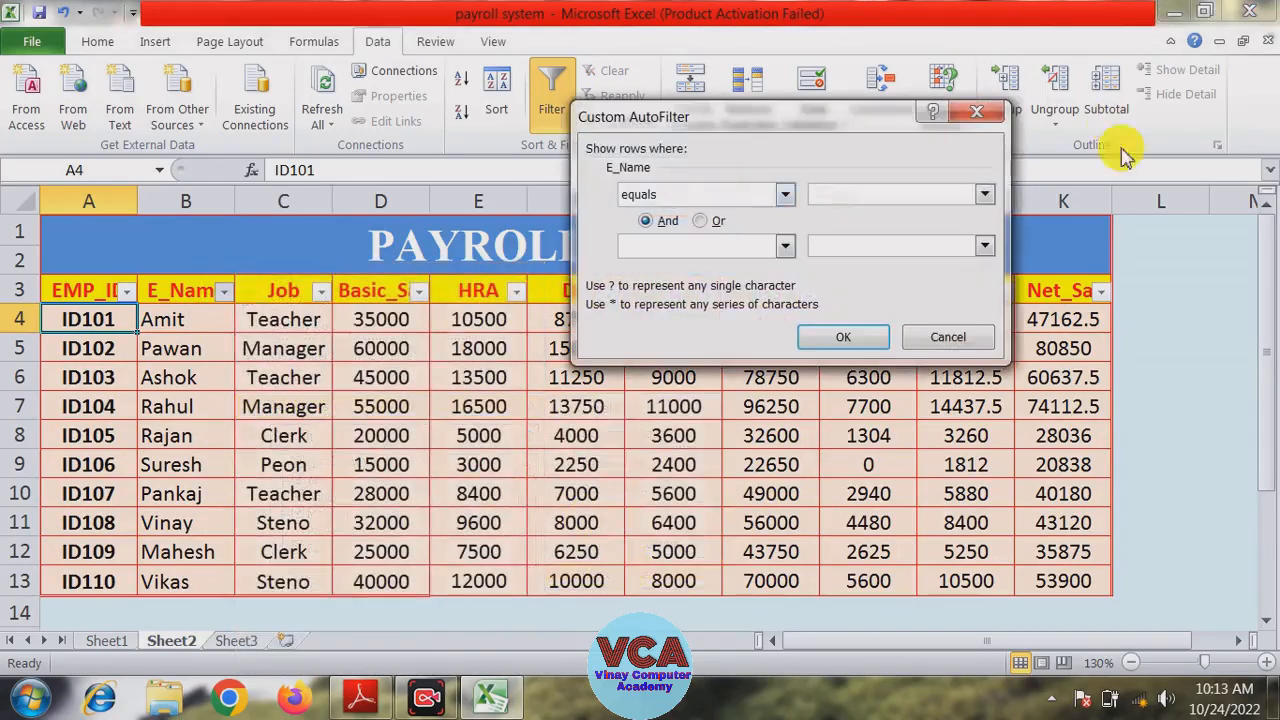
left_click(788, 195)
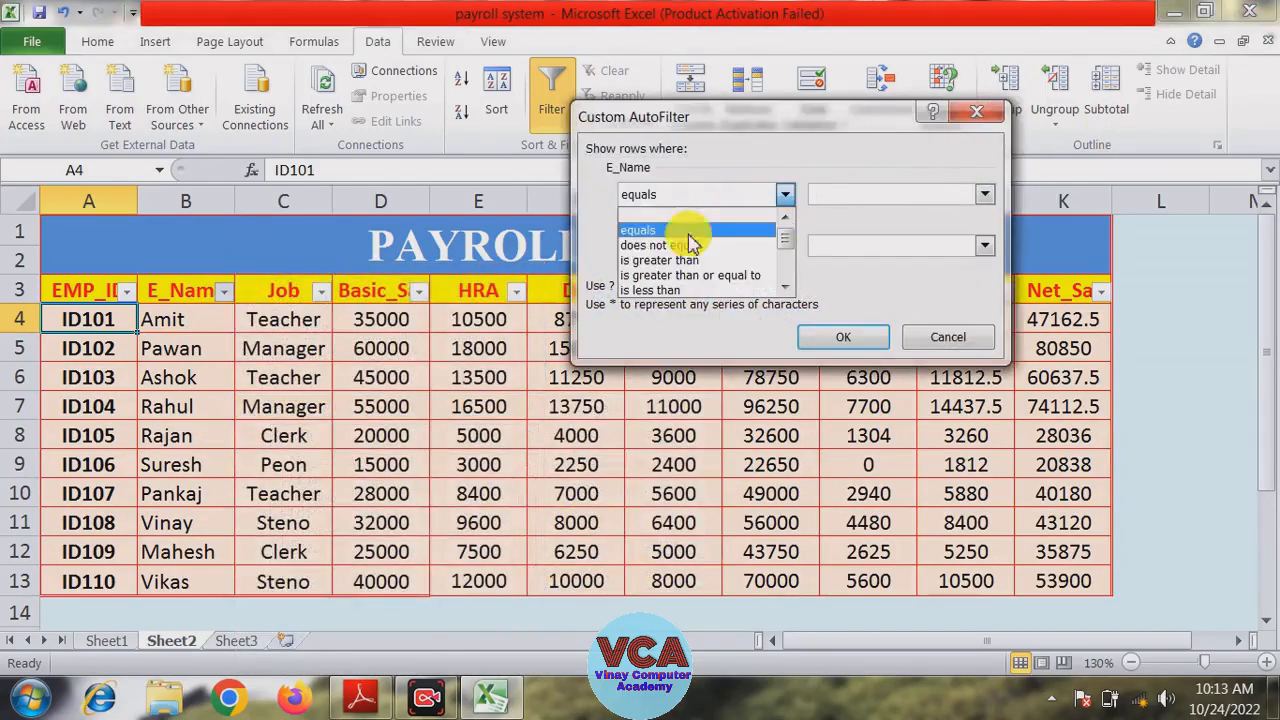
scroll(785, 290, "down", 1)
left_click(785, 288)
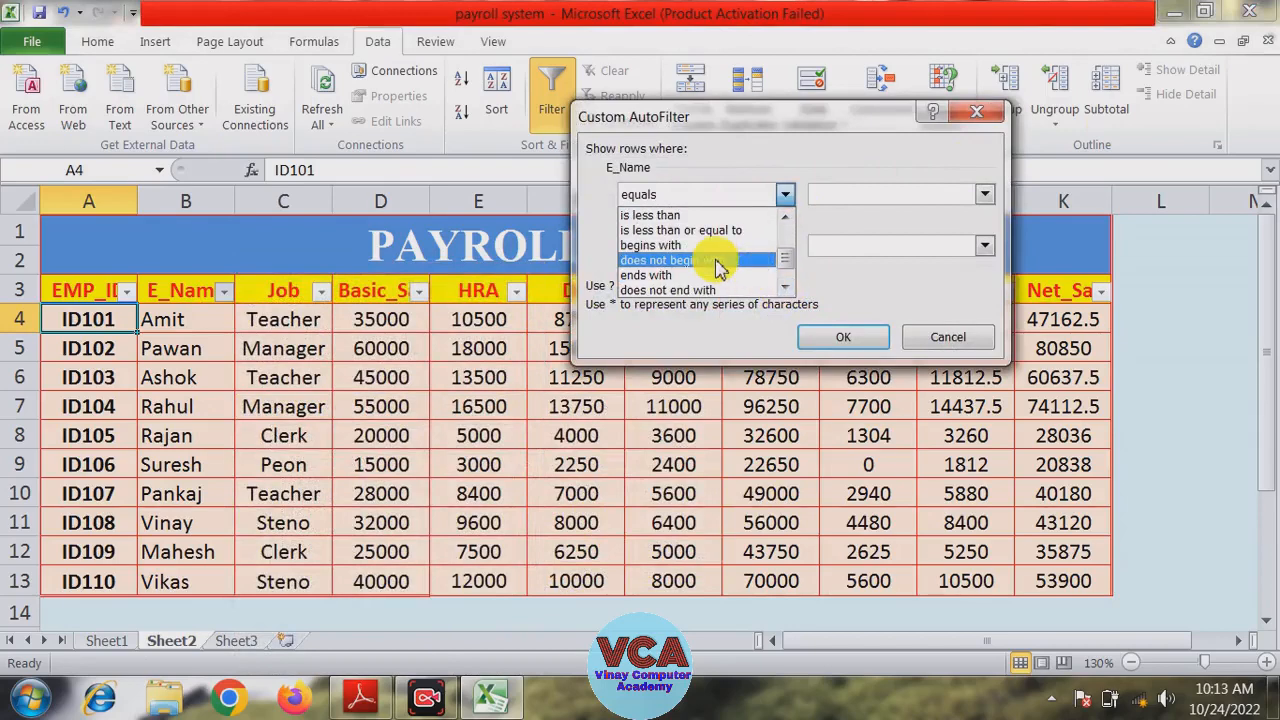
left_click(785, 289)
left_click(700, 268)
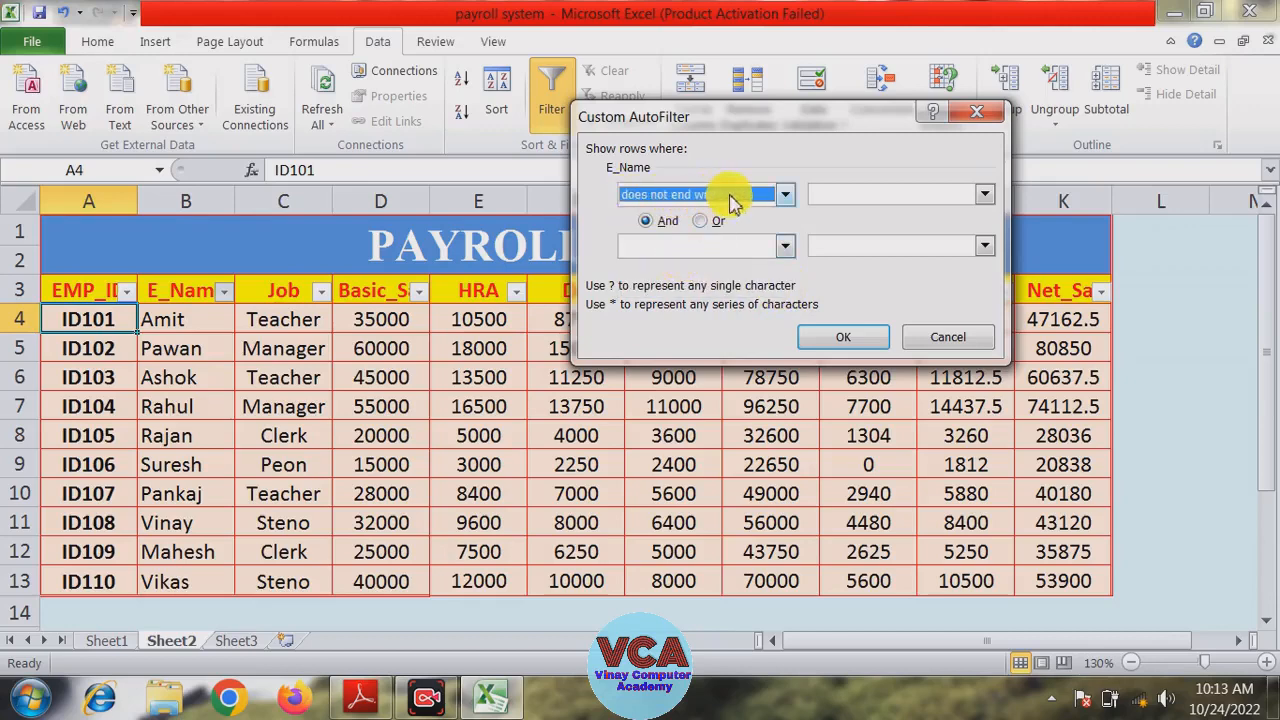
left_click(846, 196)
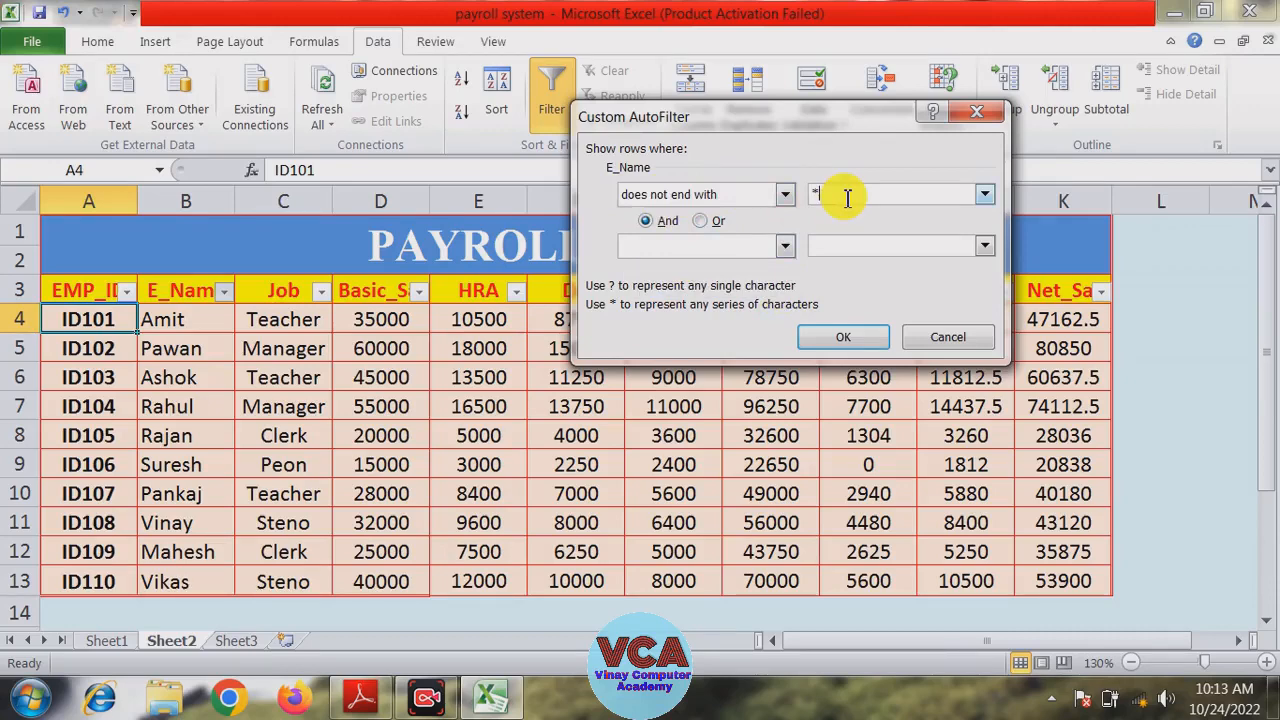
type("*A?")
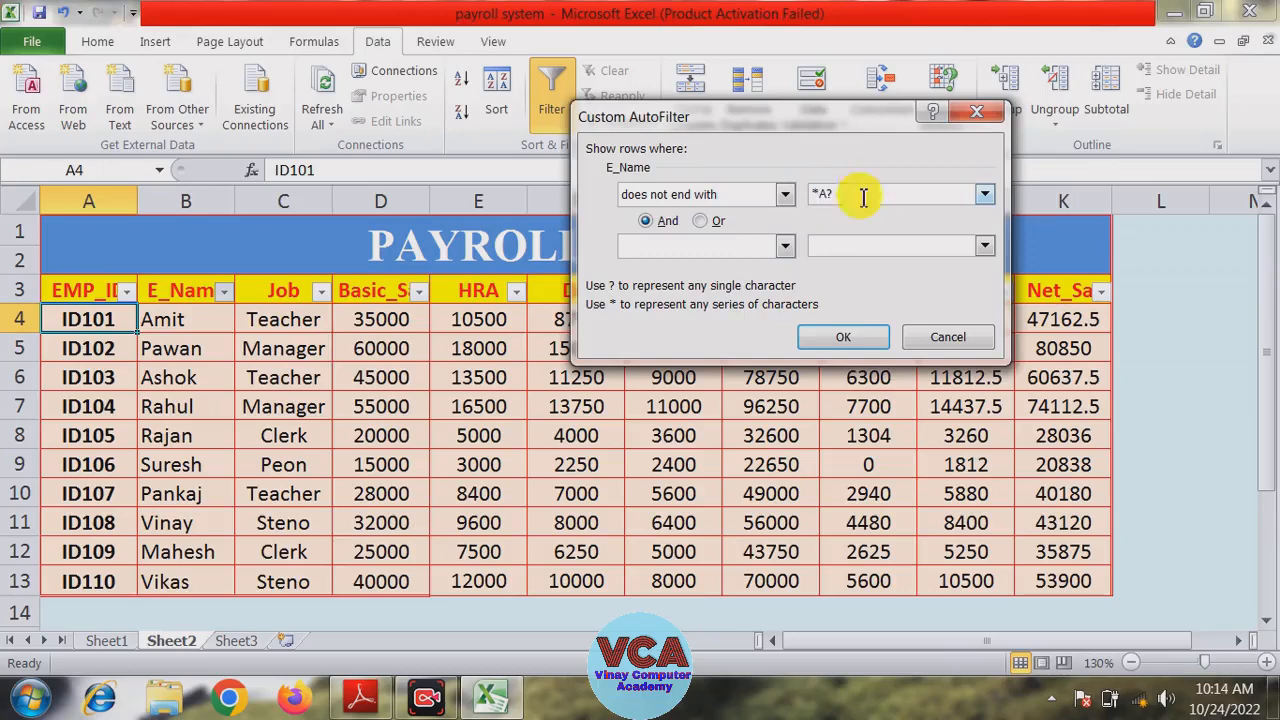
left_click(838, 336)
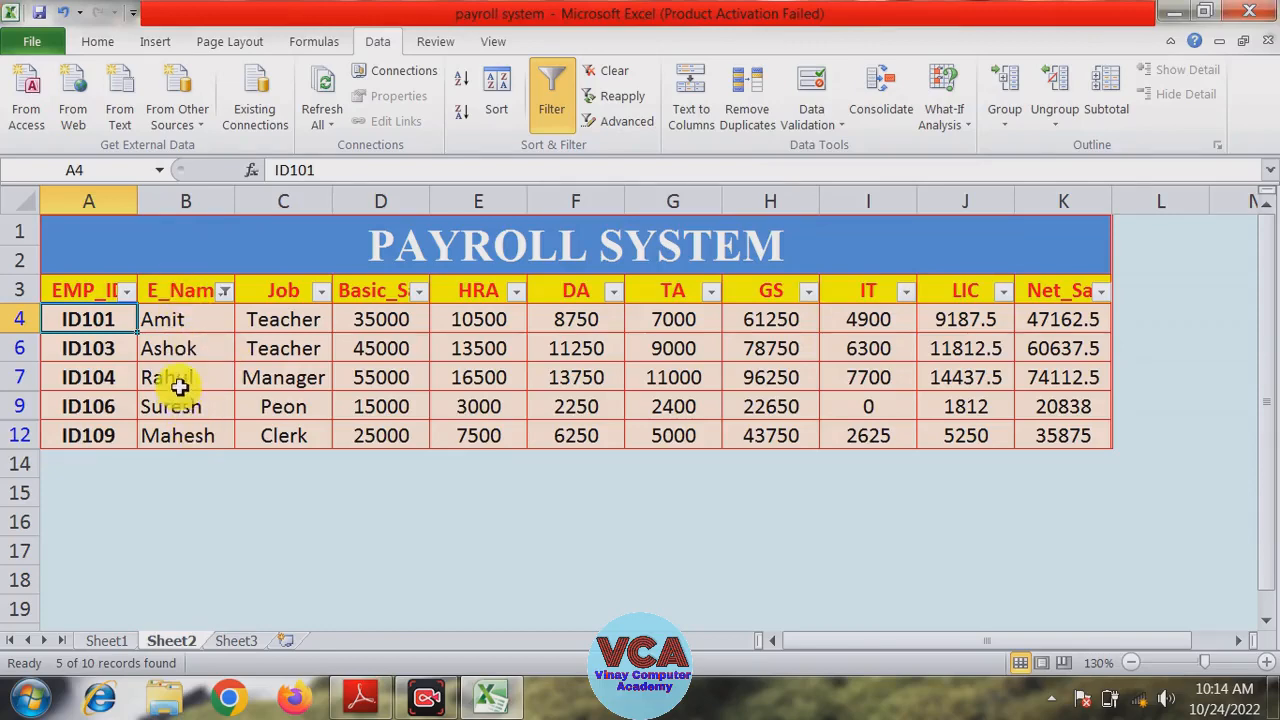
- Remove the does not end with *A? condition from E_Name by selecting all names in its filter
left_click(224, 290)
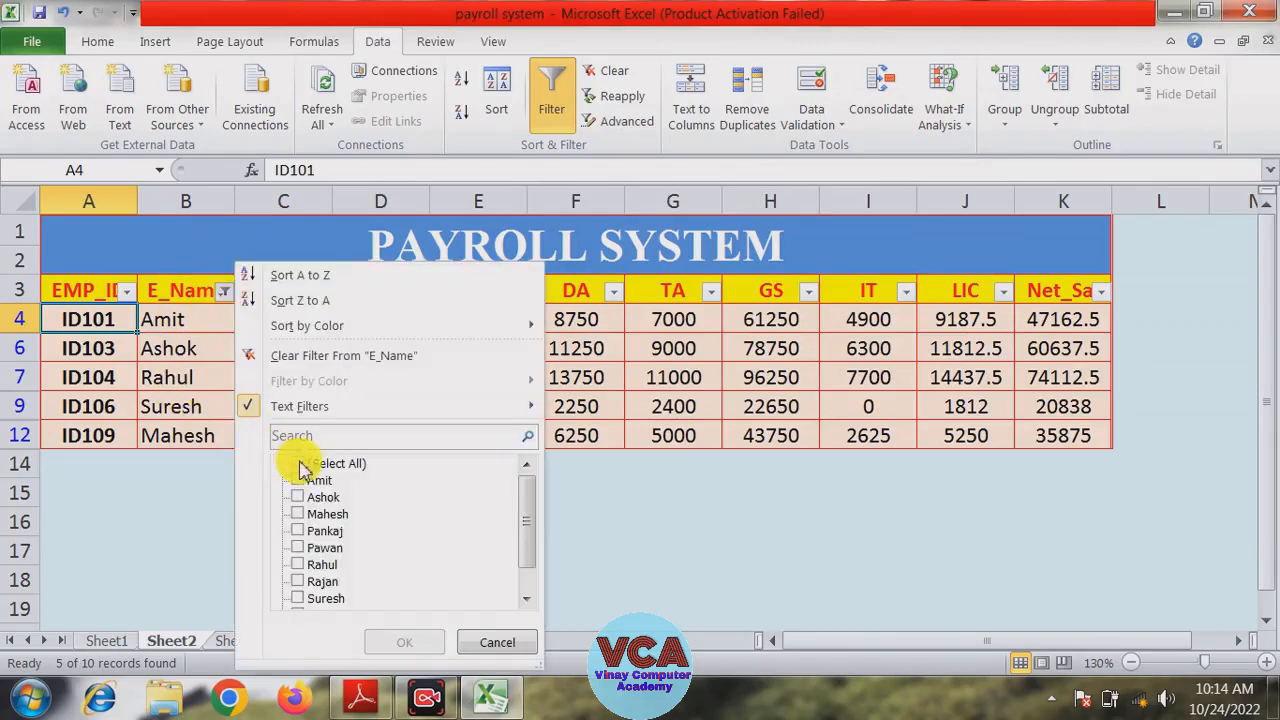
left_click(300, 465)
left_click(404, 642)
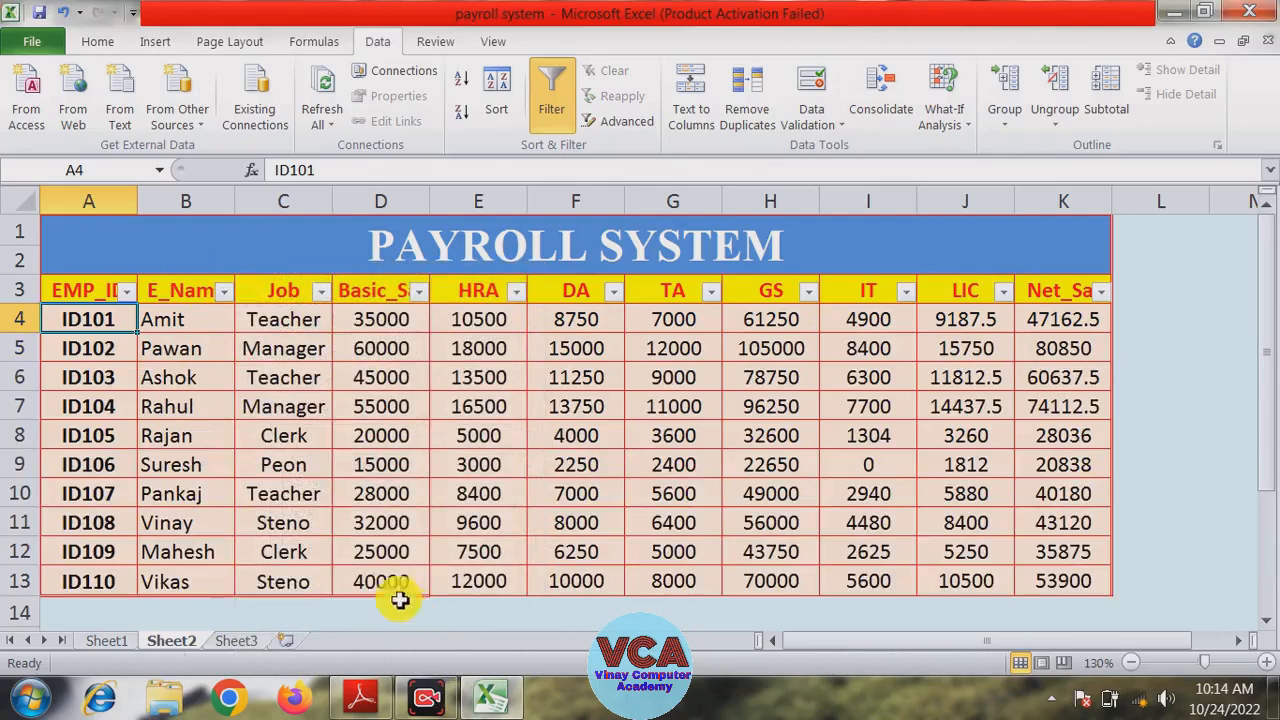
- Apply a custom filter to the E_Name column with the condition contains and the first employee's name
left_click(226, 294)
mouse_move(310, 408)
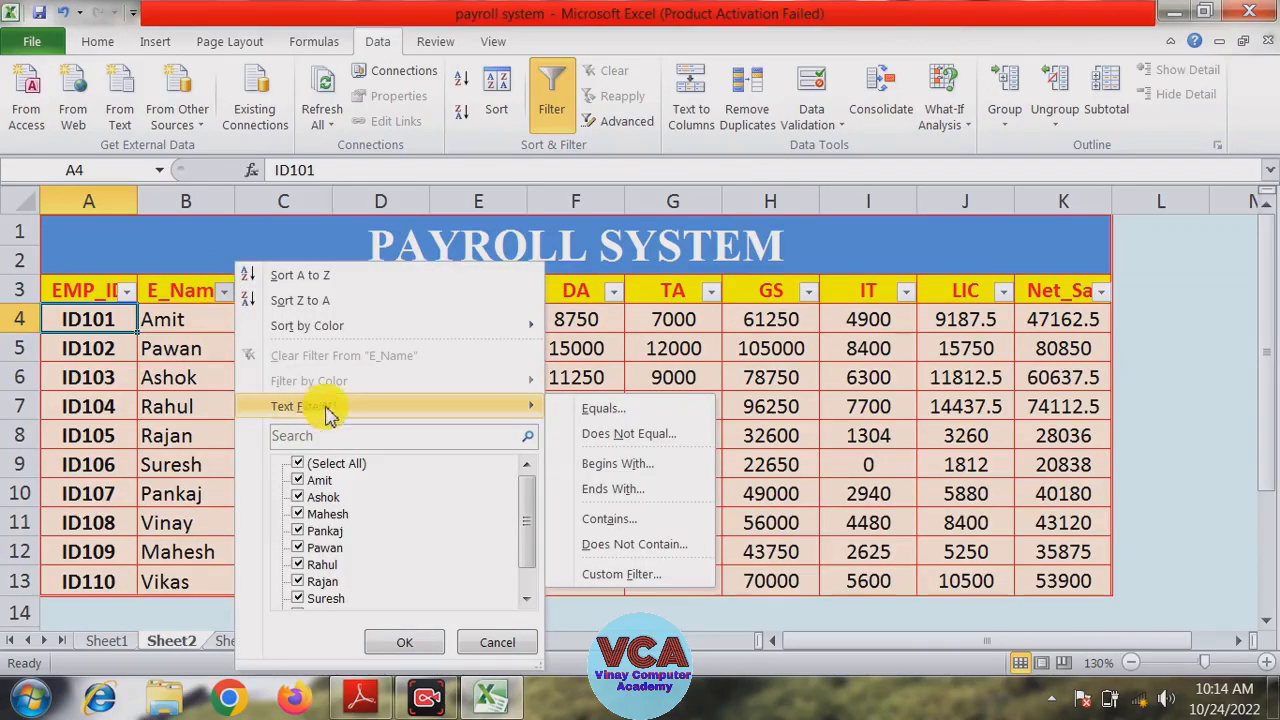
left_click(612, 574)
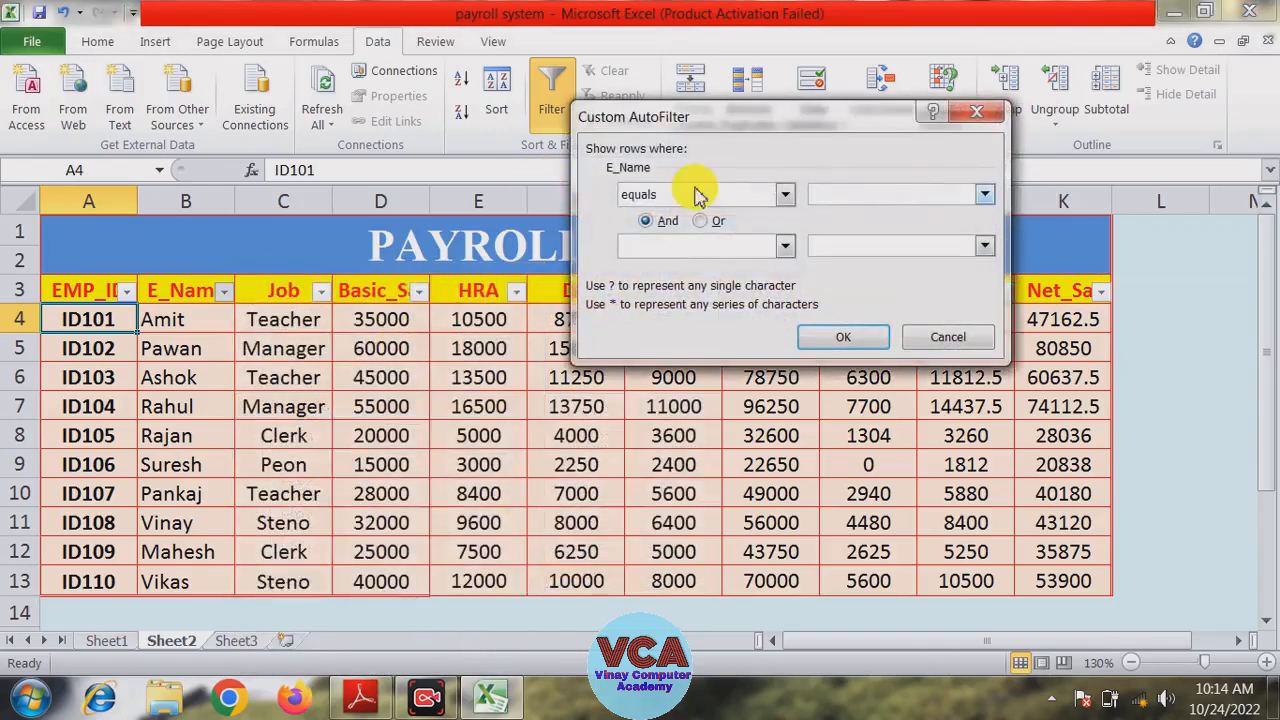
left_click(783, 194)
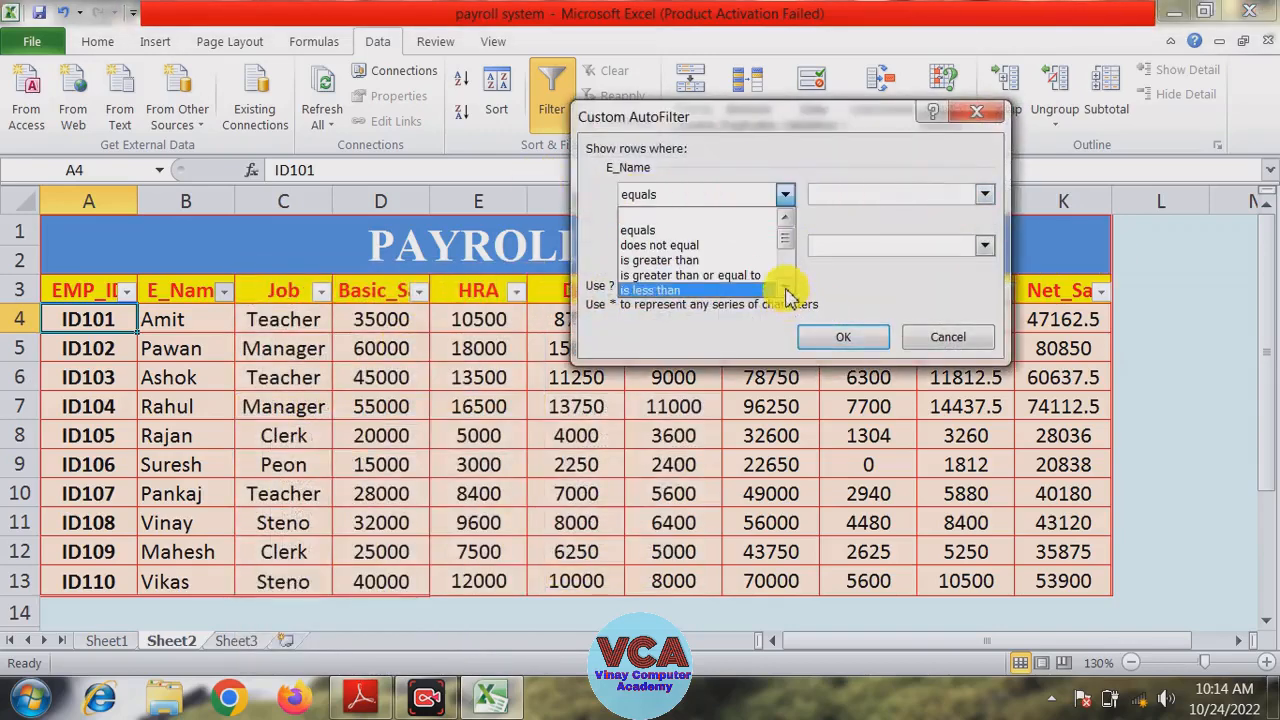
left_click(786, 289)
left_click(786, 289)
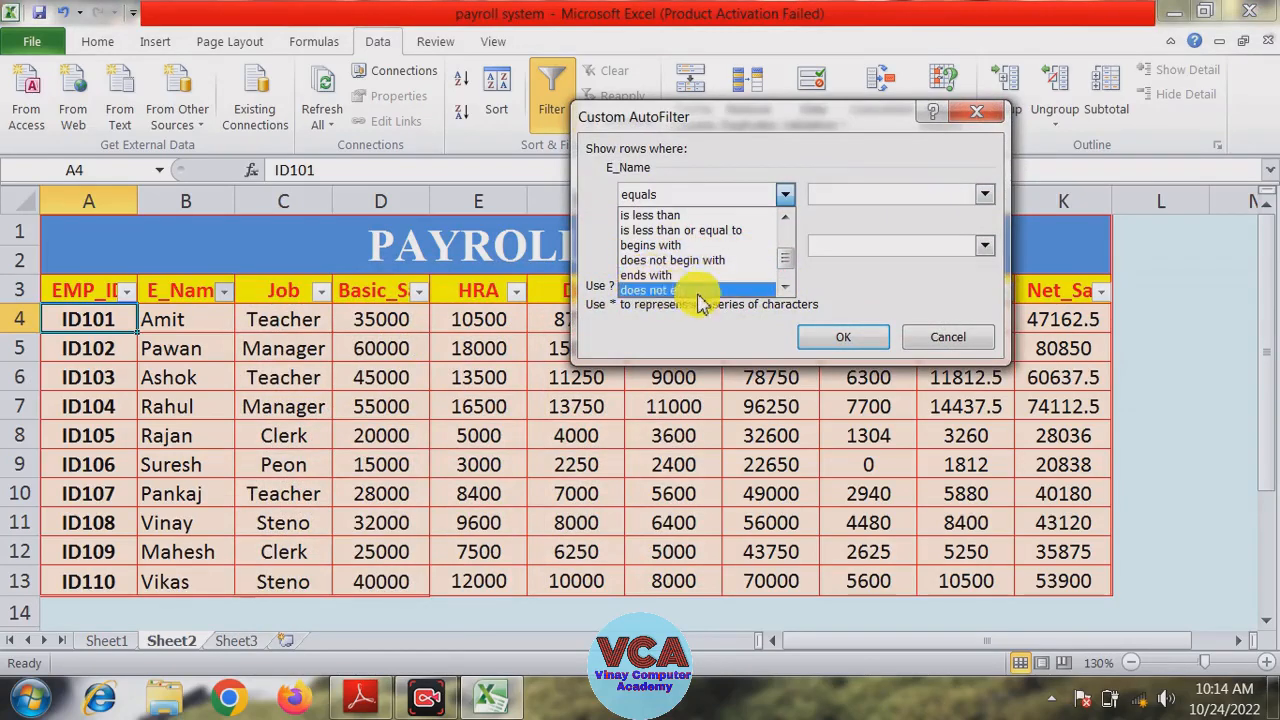
left_click(788, 291)
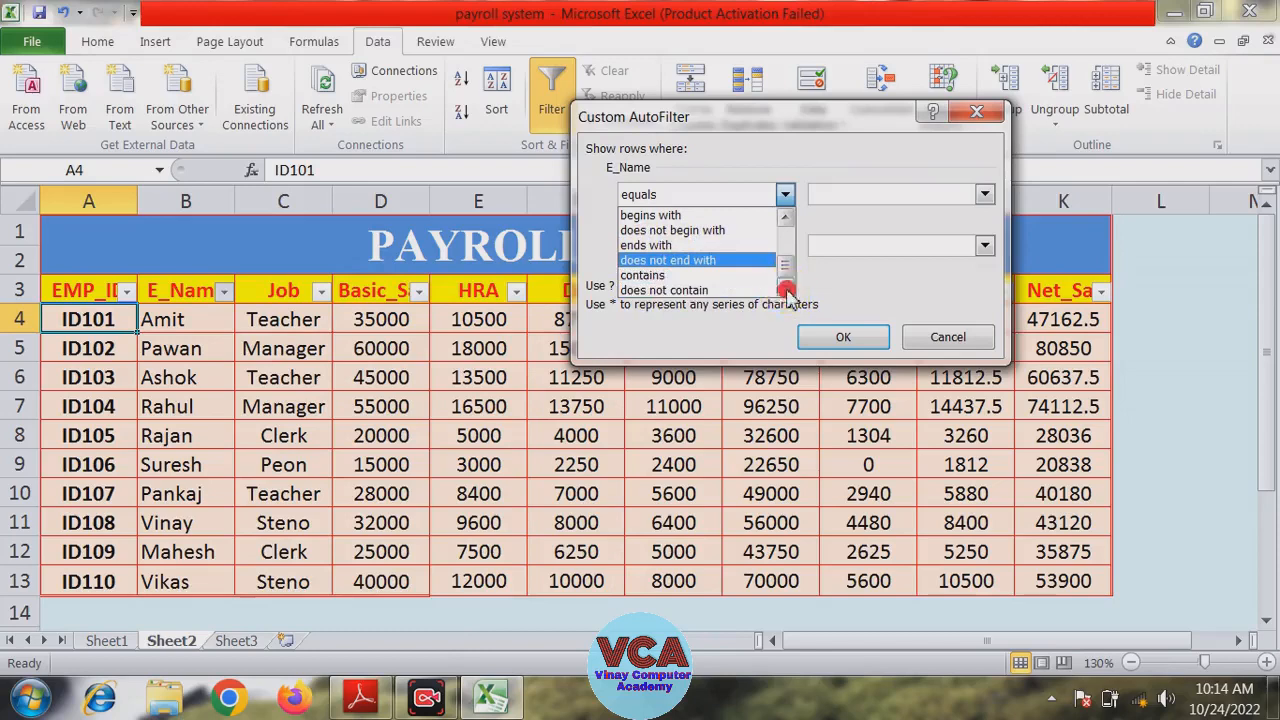
left_click(652, 284)
left_click(826, 198)
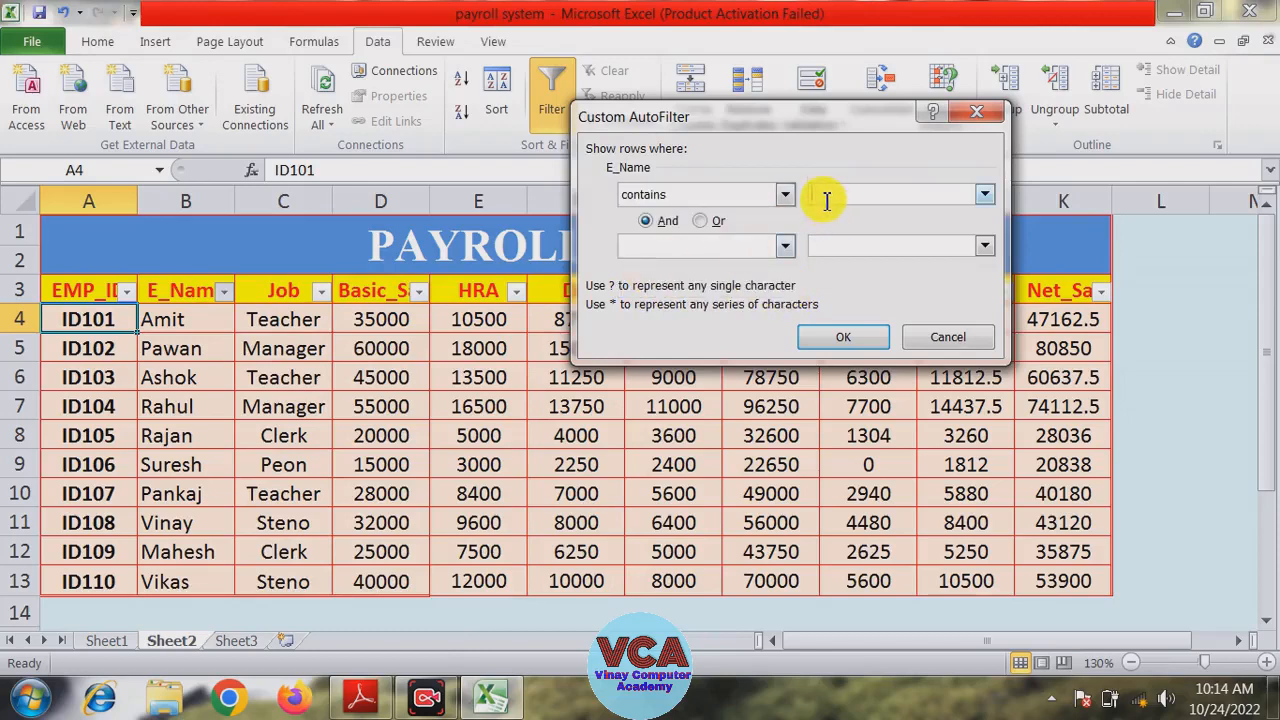
type("AMIT")
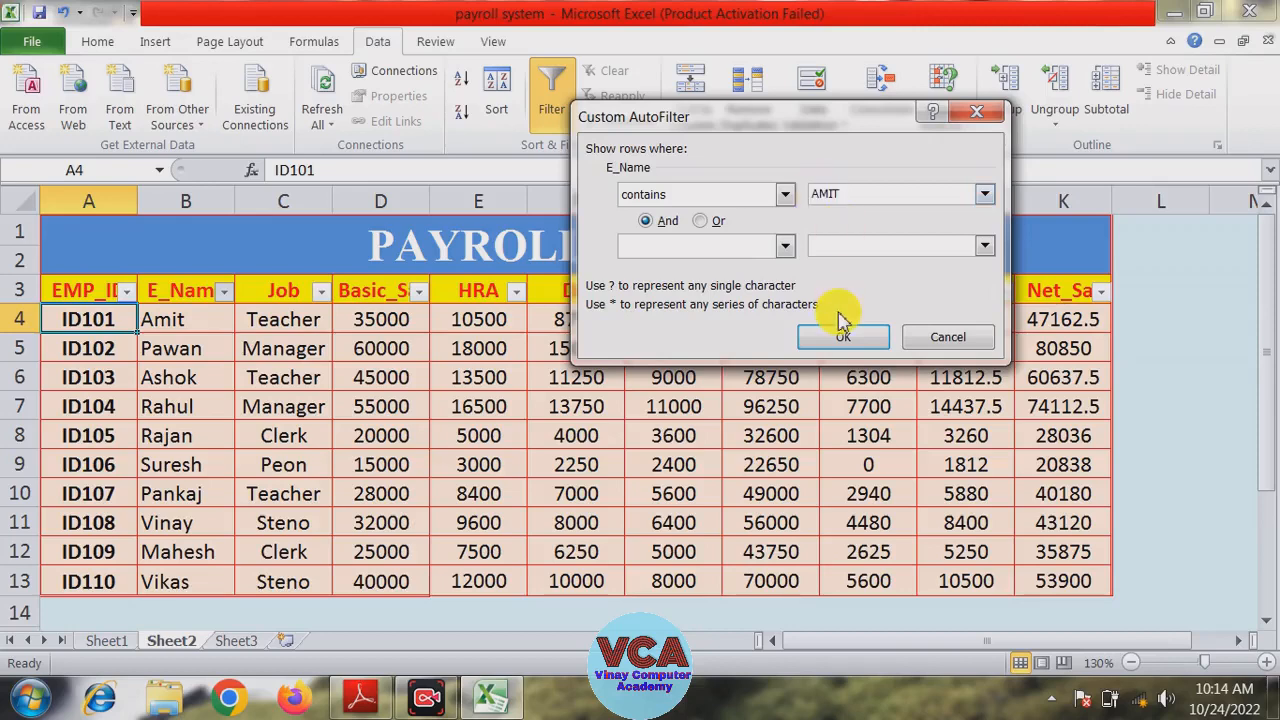
left_click(843, 337)
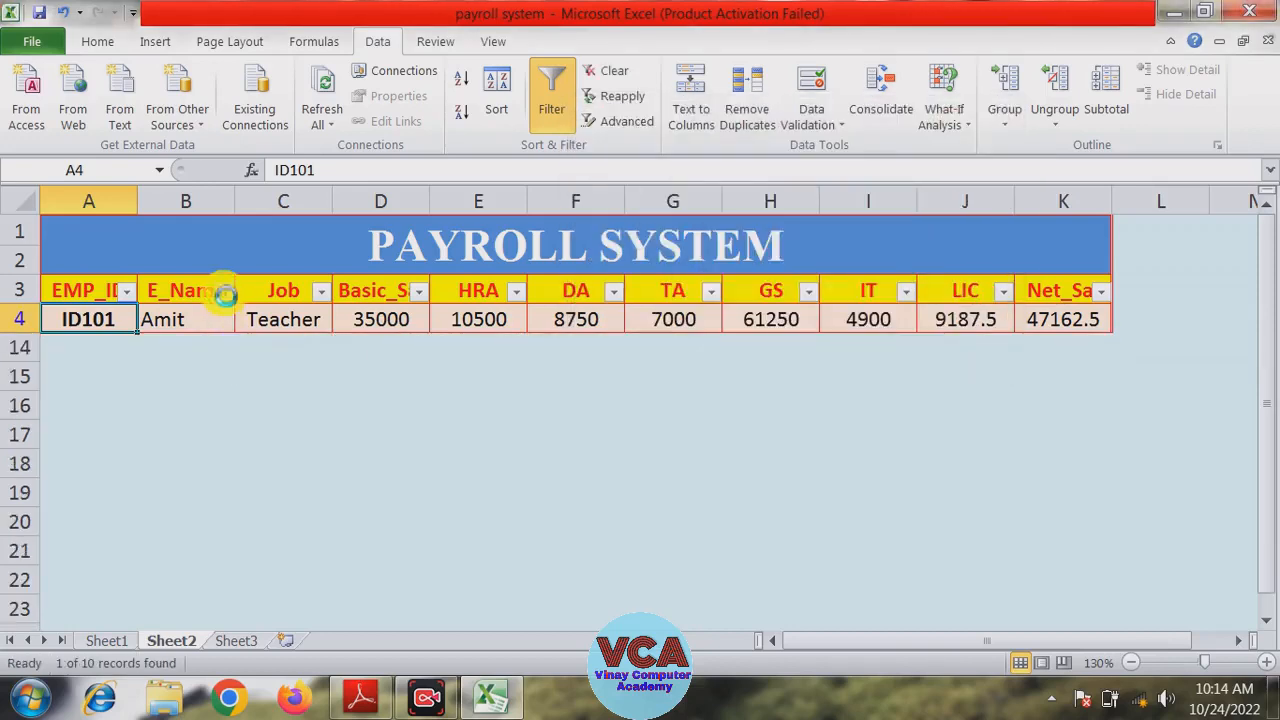
- Remove the contains condition from E_Name by selecting all names in its filter
left_click(224, 291)
left_click(297, 463)
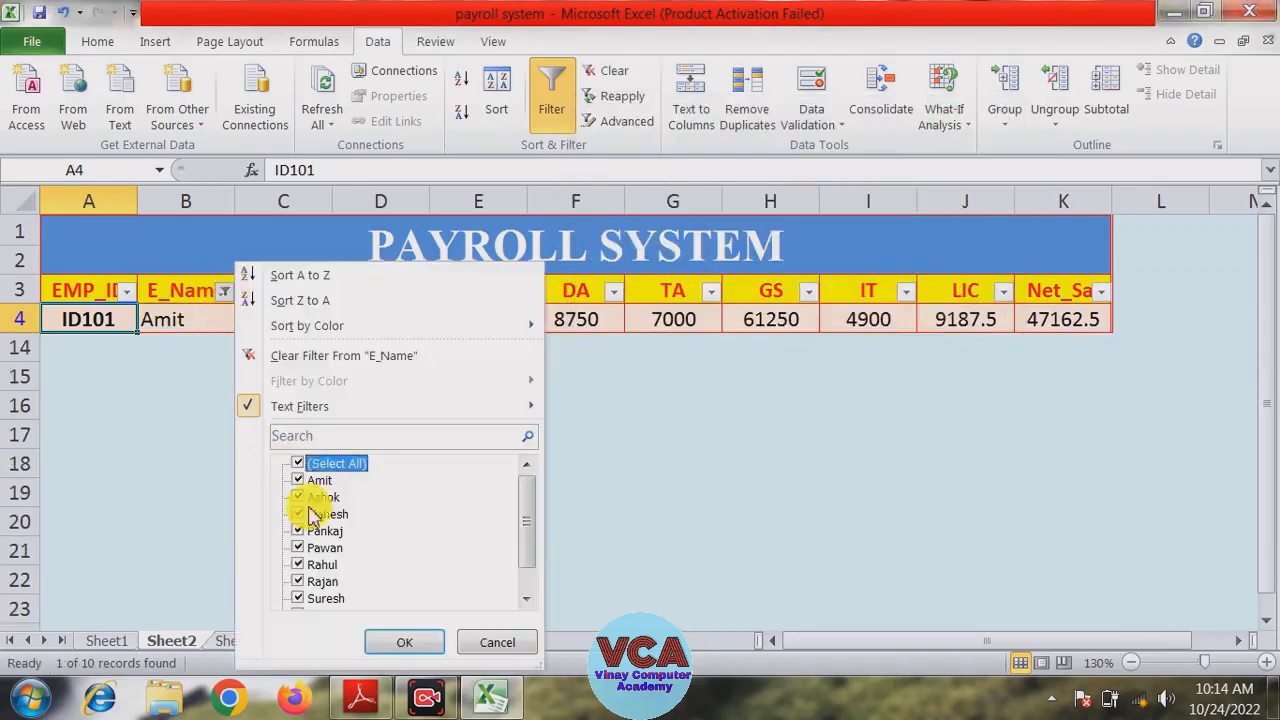
left_click(402, 648)
- Apply a custom filter to the E_Name column with the condition does not contain and the first employee's name
left_click(224, 291)
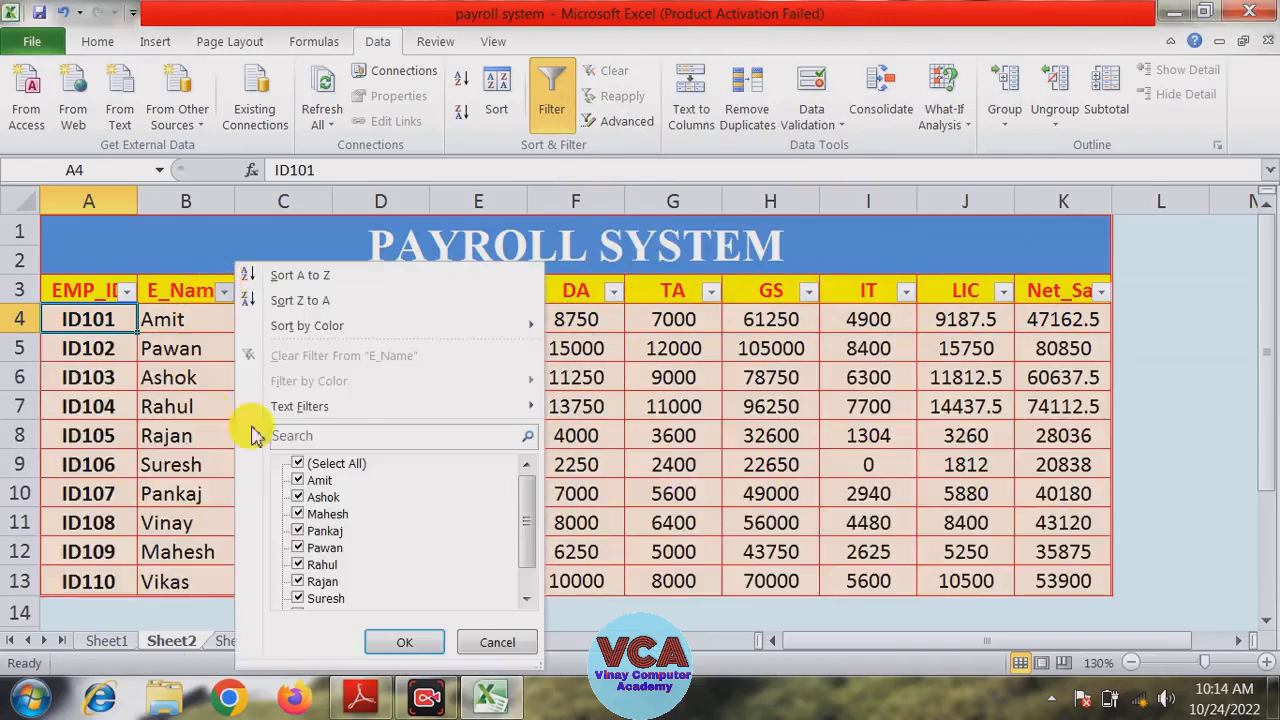
mouse_move(449, 412)
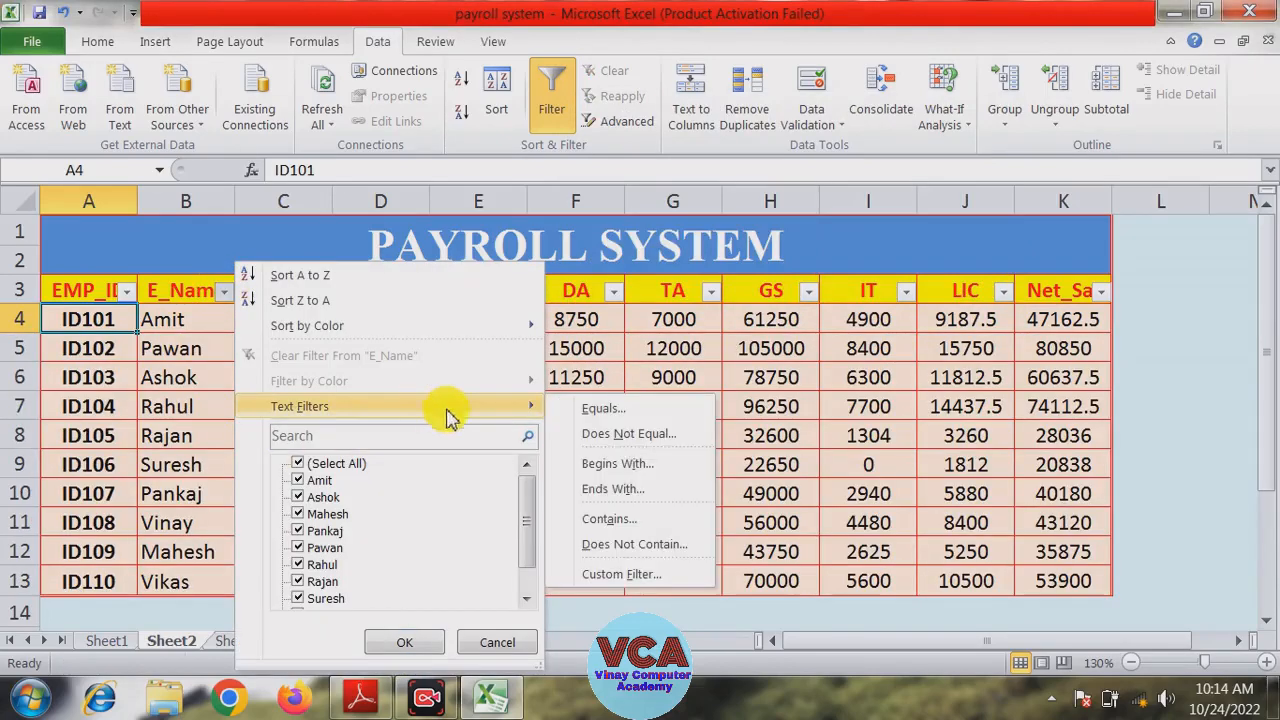
left_click(604, 576)
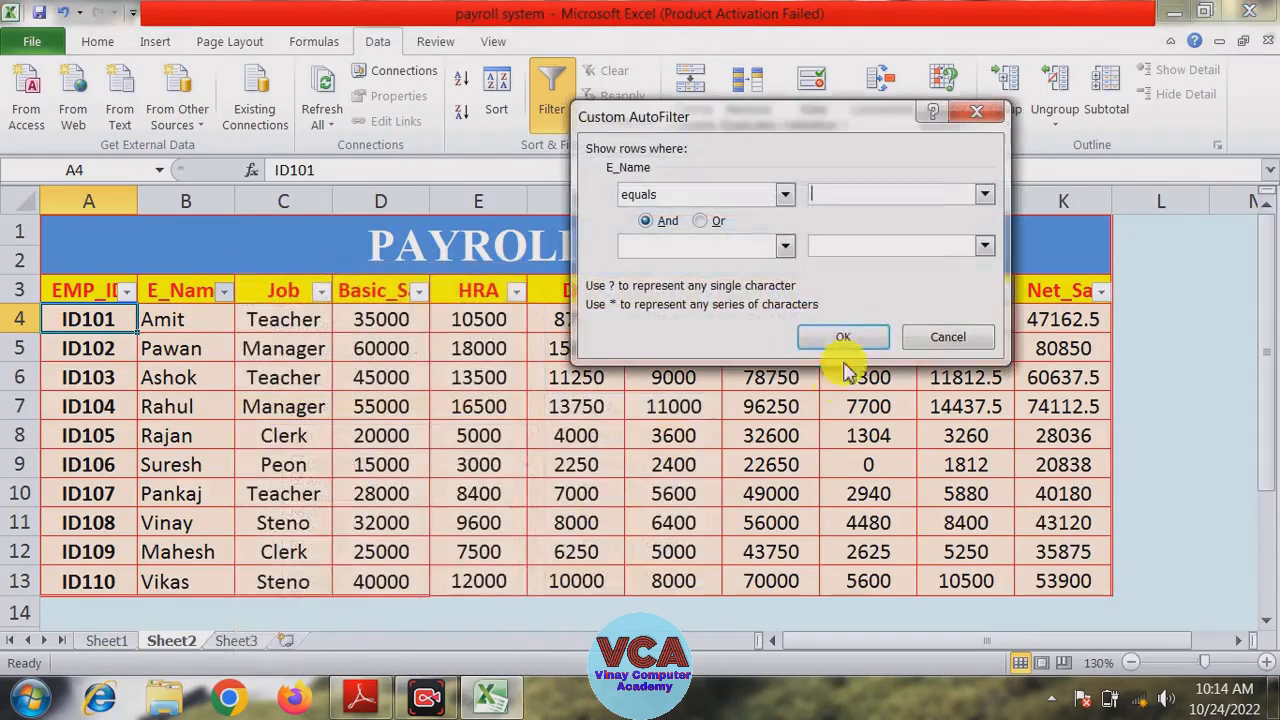
left_click(785, 195)
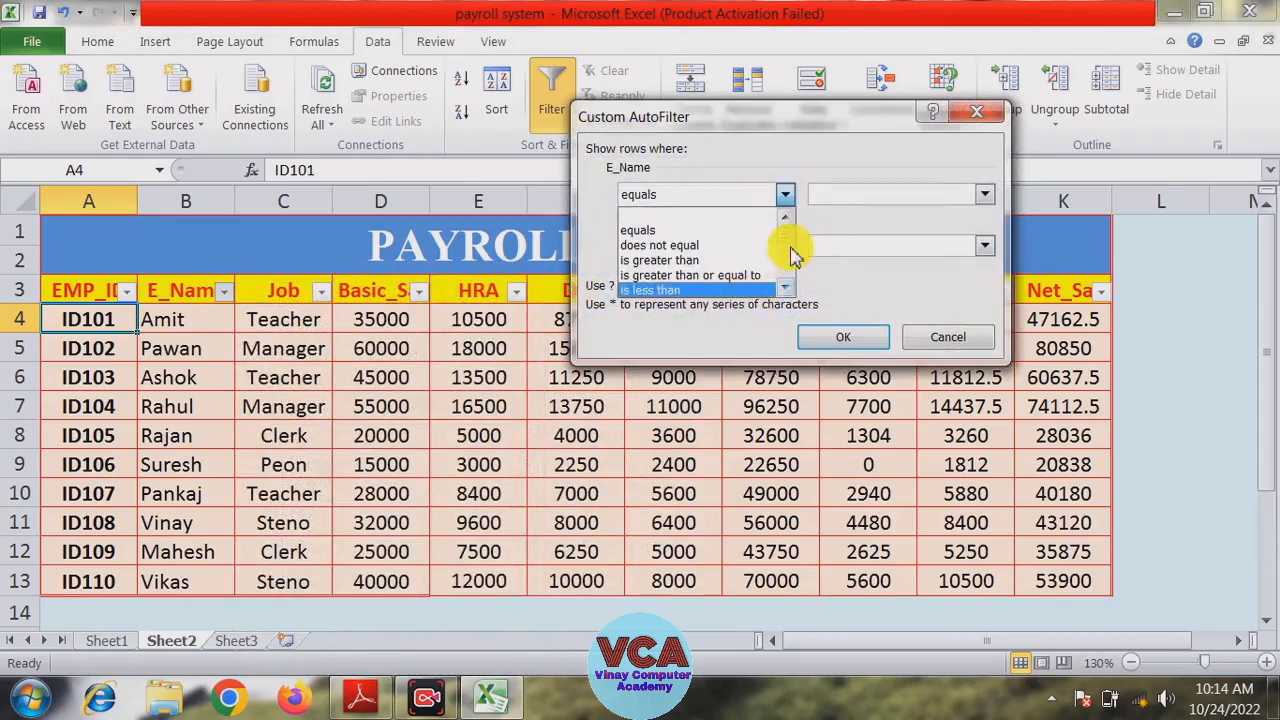
left_click_drag(790, 251, 790, 288)
left_click(745, 290)
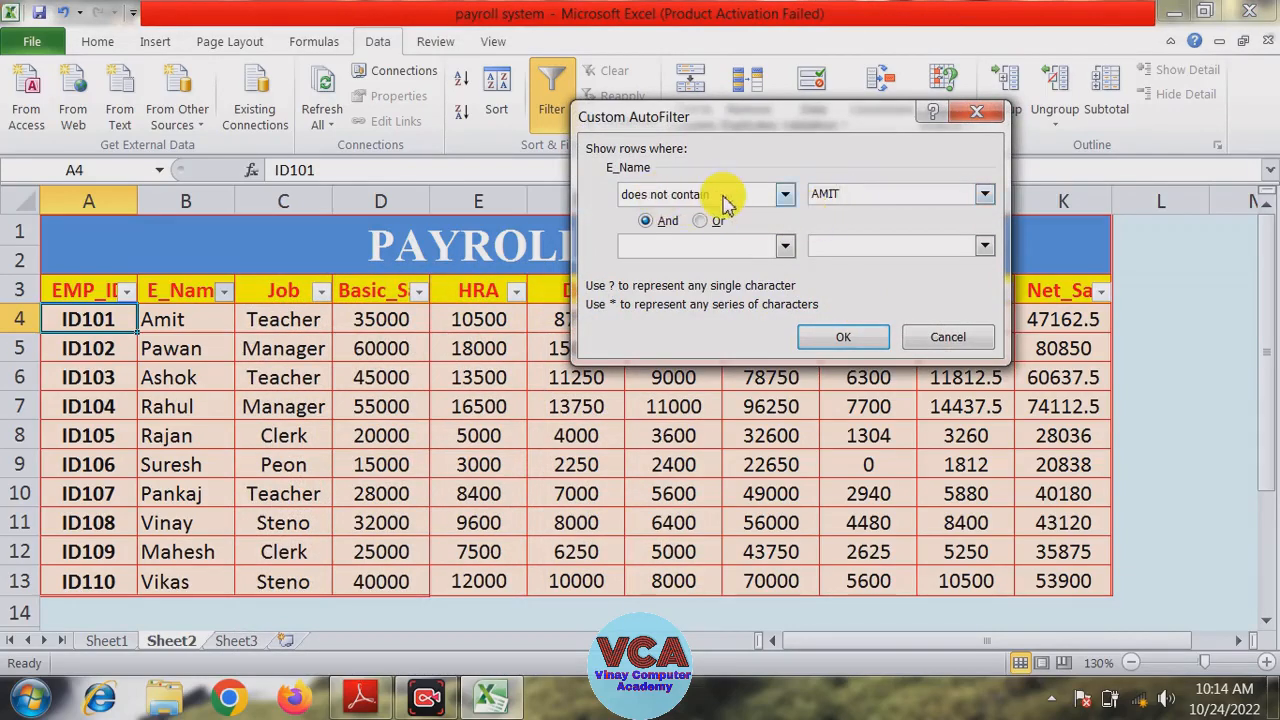
left_click(850, 336)
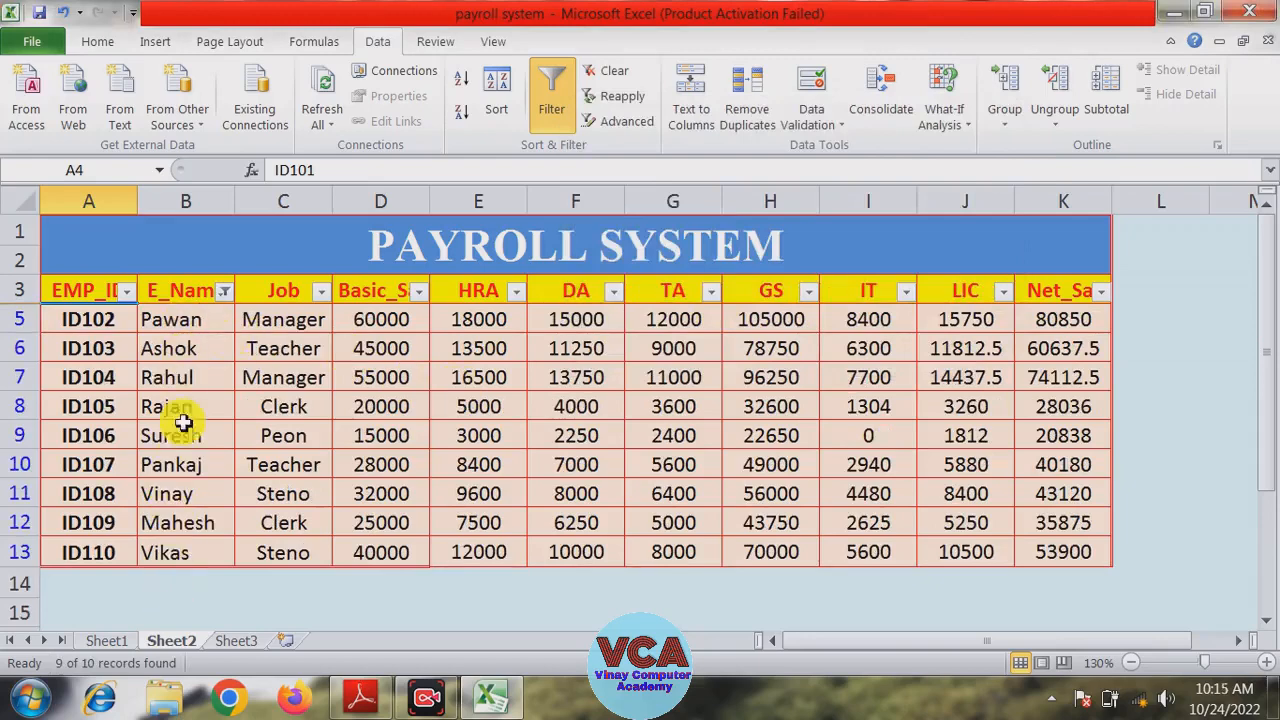
- Remove the does not contain condition from E_Name by selecting all names in its filter
left_click(225, 291)
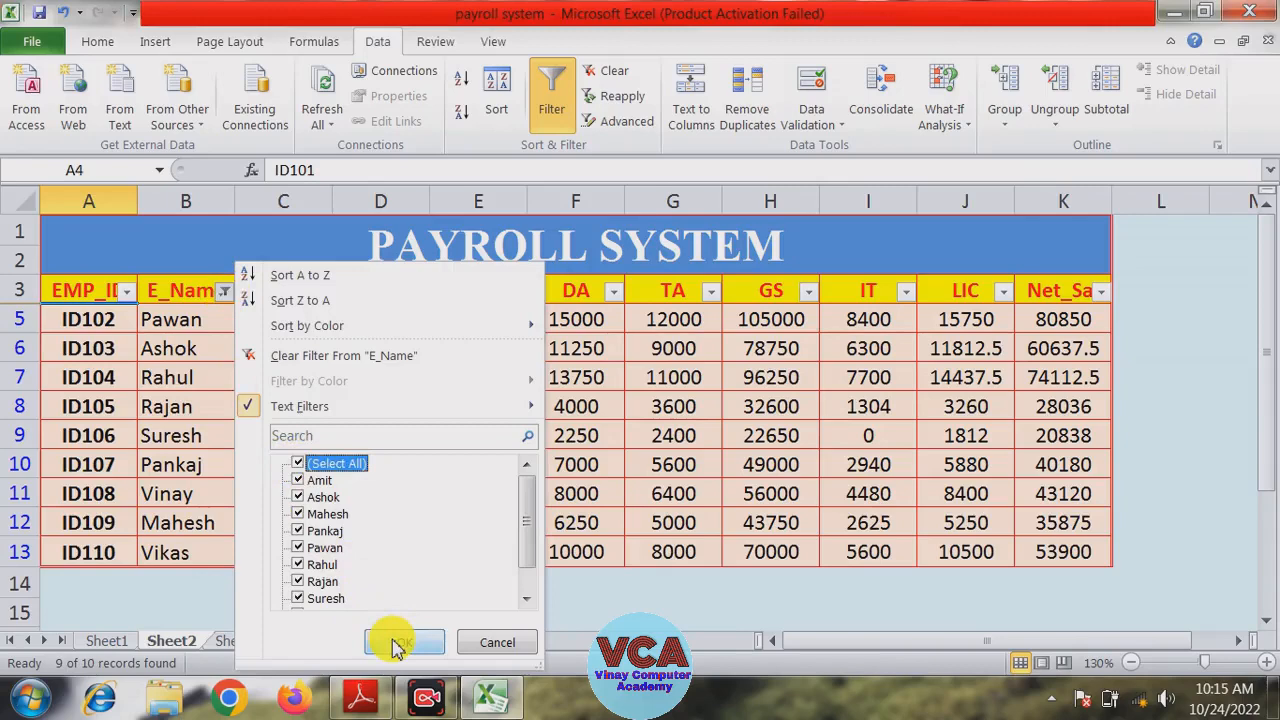
left_click(397, 644)
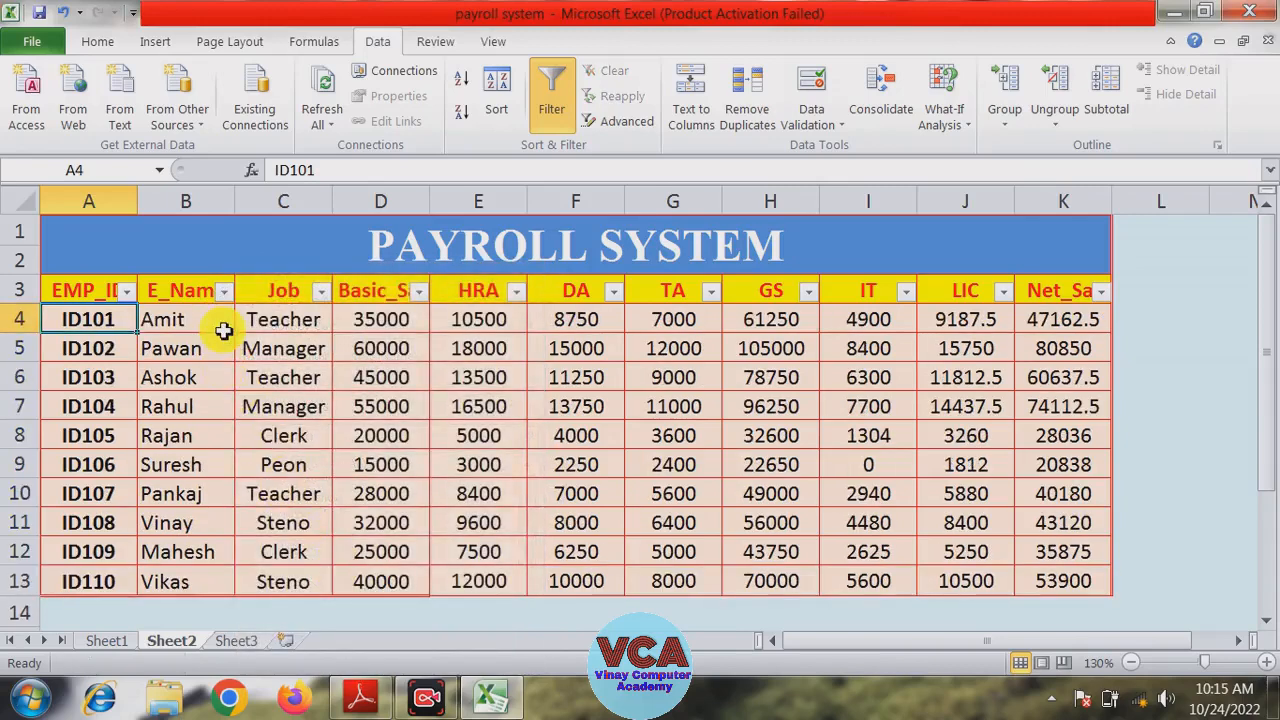
left_click_drag(202, 330, 191, 586)
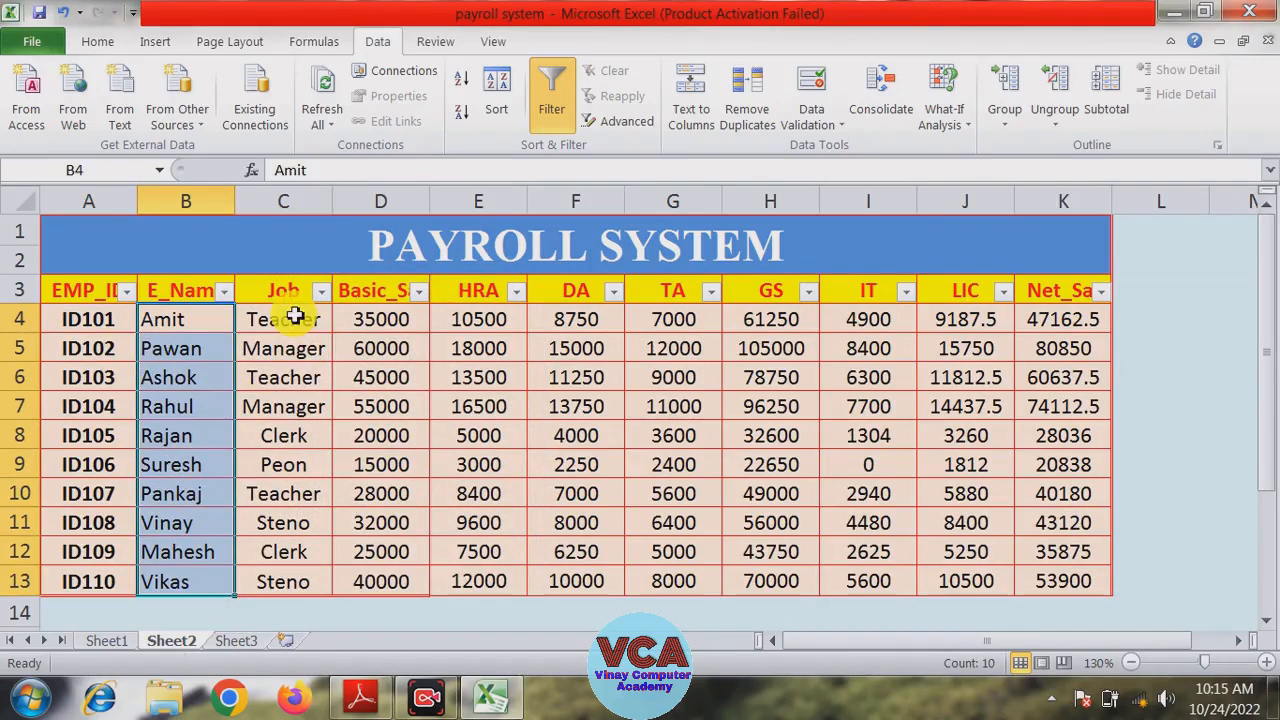
left_click_drag(283, 319, 289, 597)
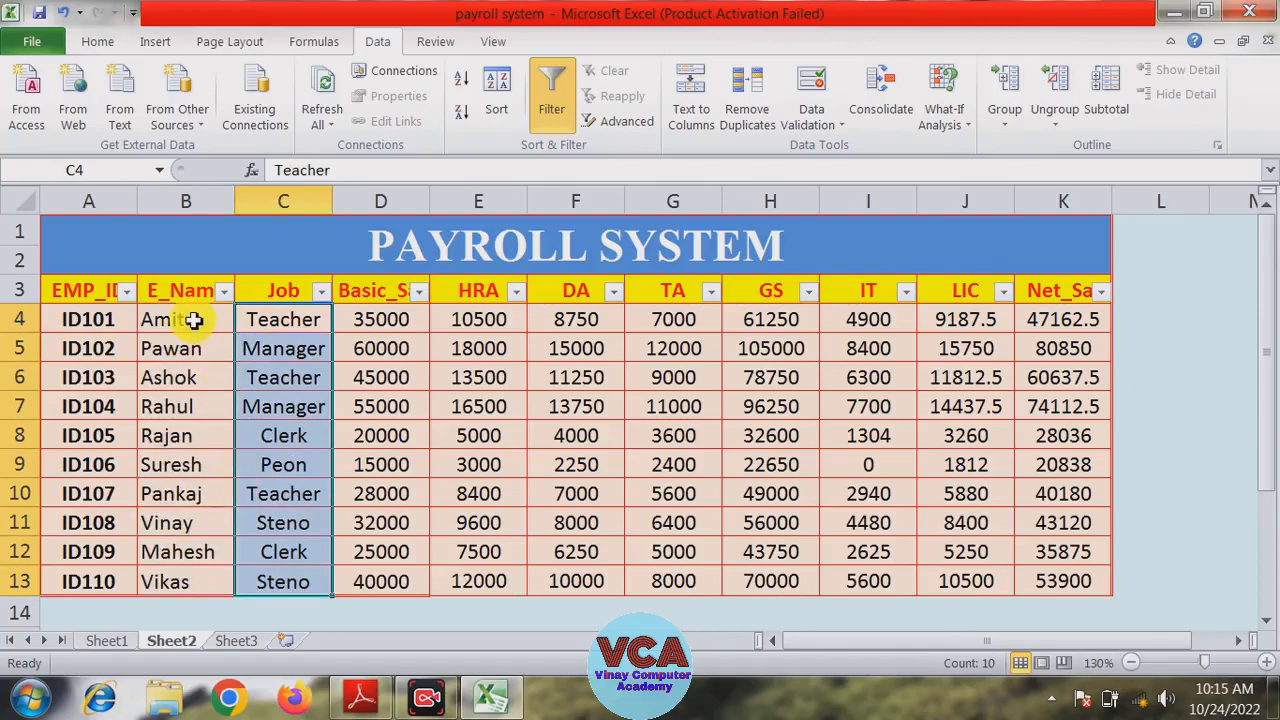
left_click(189, 350)
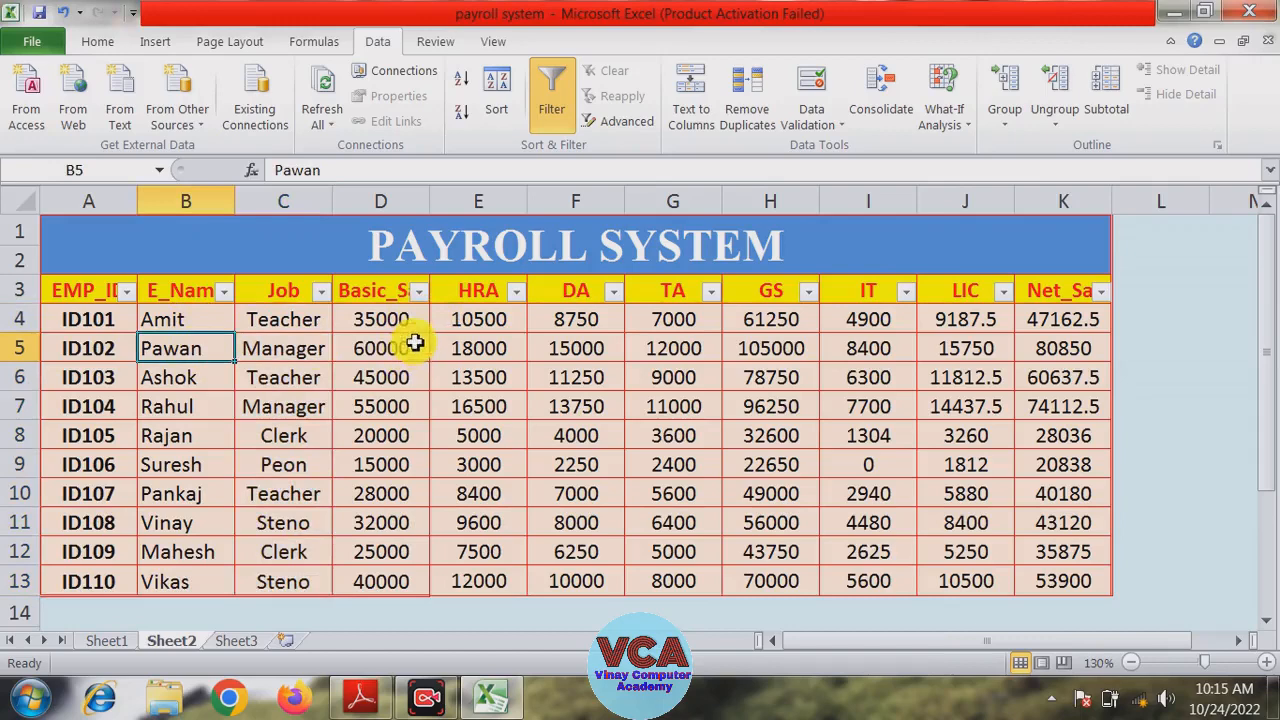
left_click(389, 294)
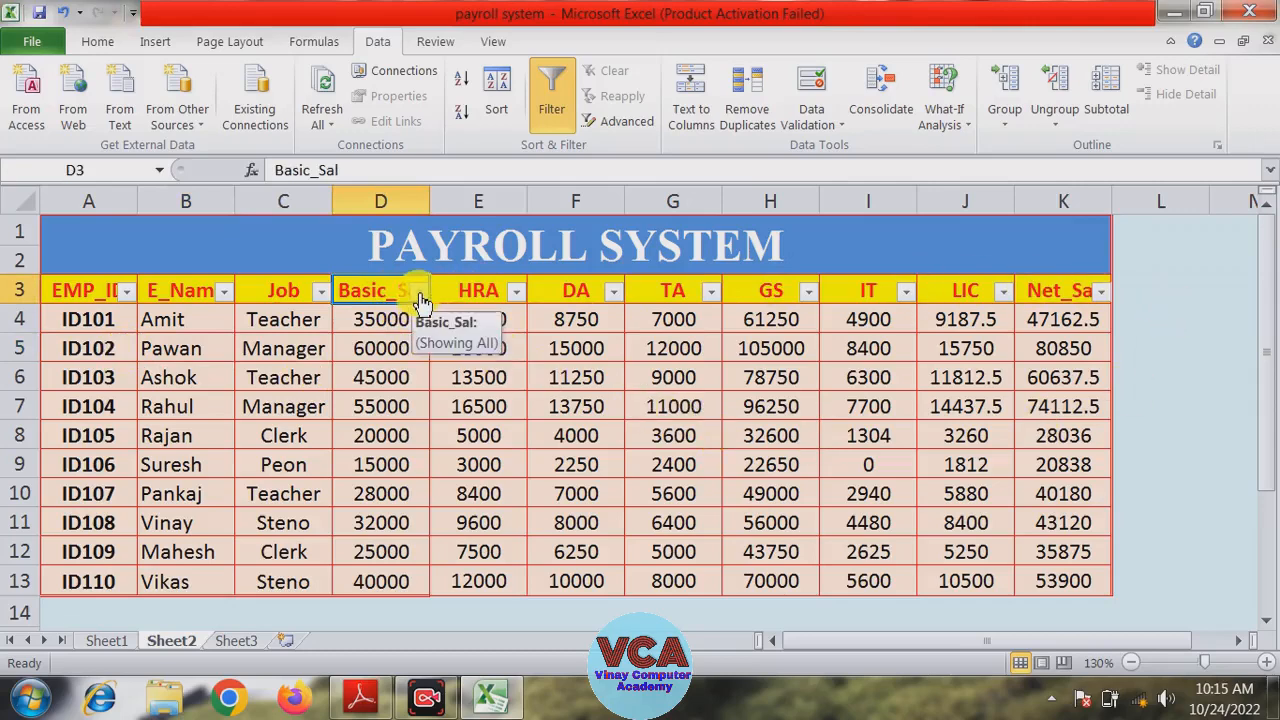
left_click(372, 412)
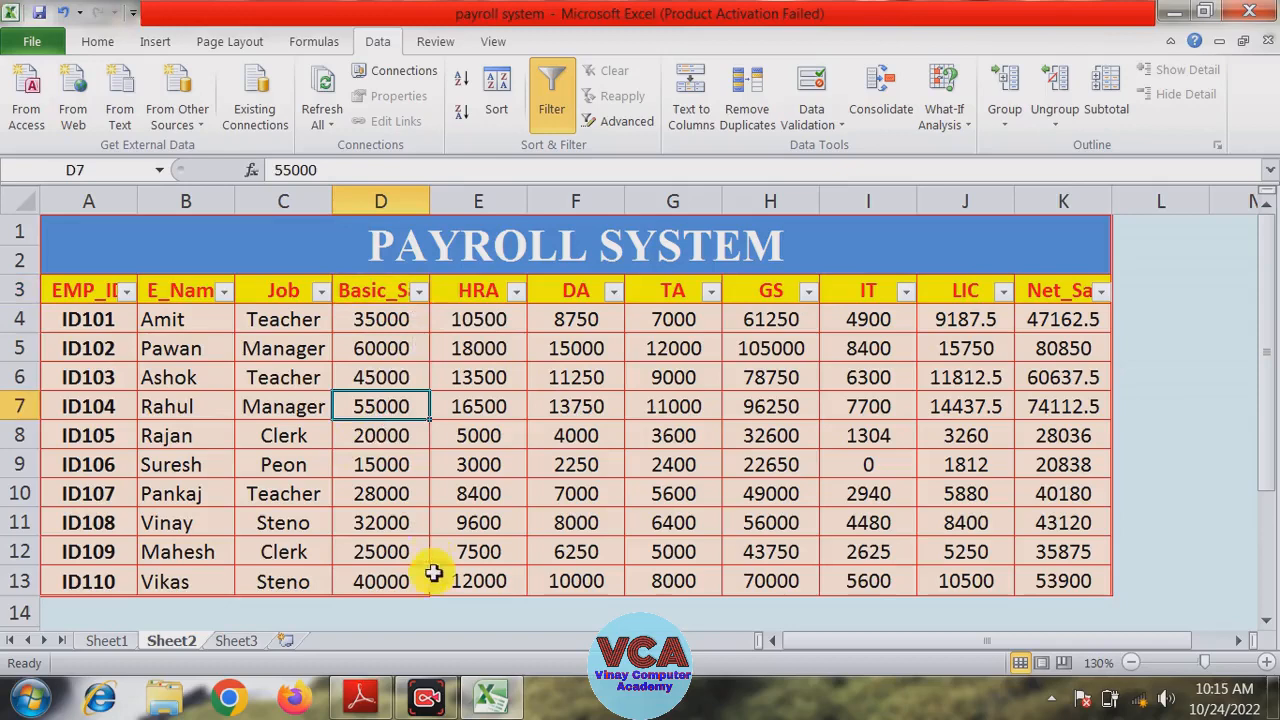
- Set the Basic_Sal value in cell D11 to 30000
left_click(383, 524)
double_click(383, 524)
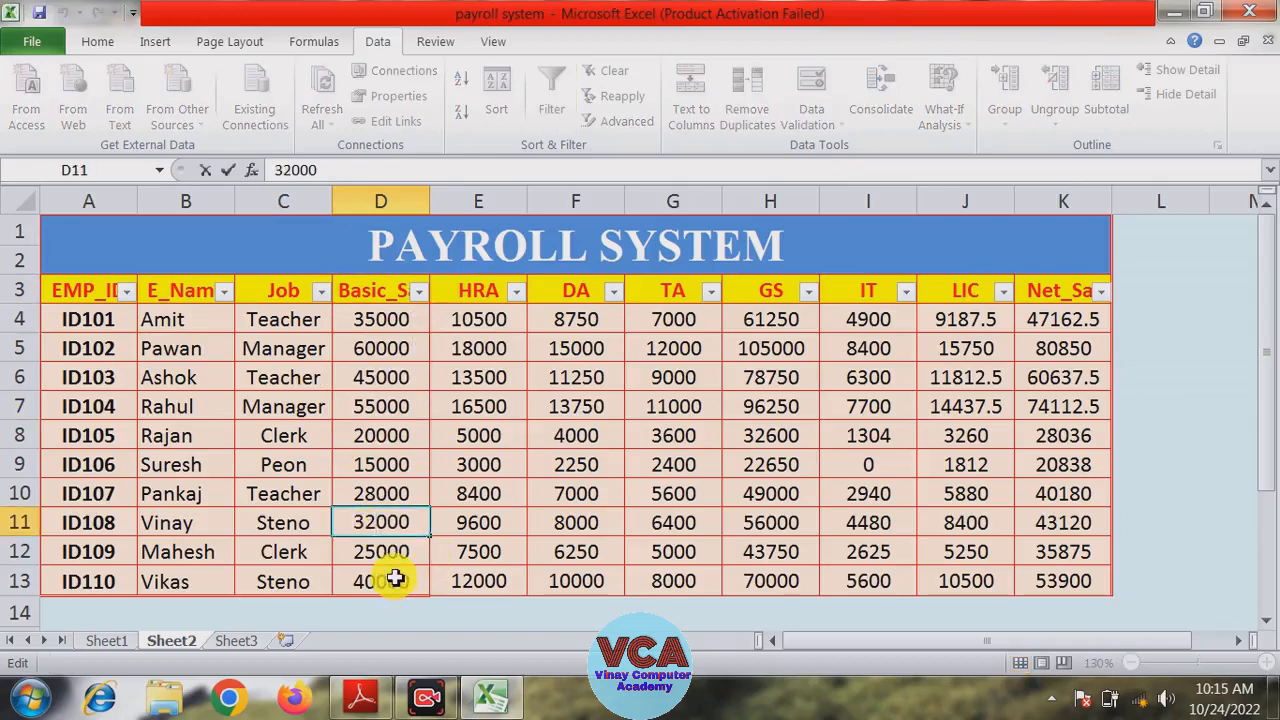
key("BackSpace")
key("BackSpace")
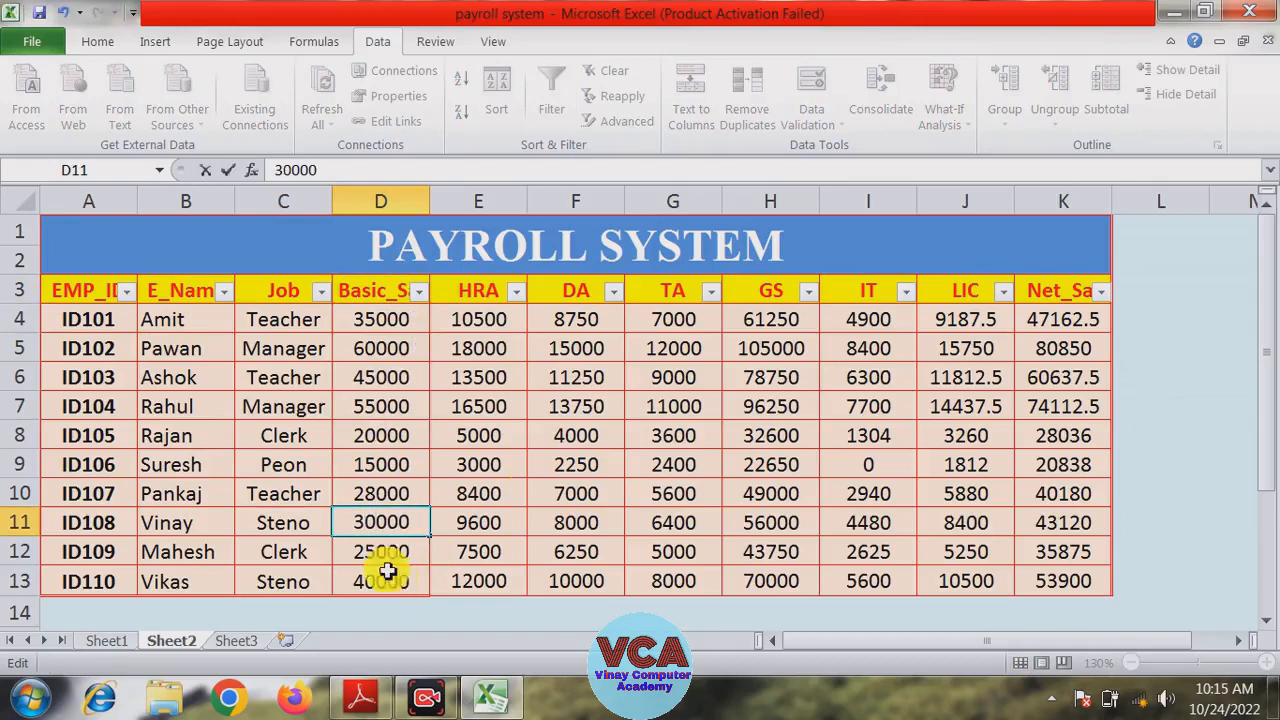
left_click(577, 468)
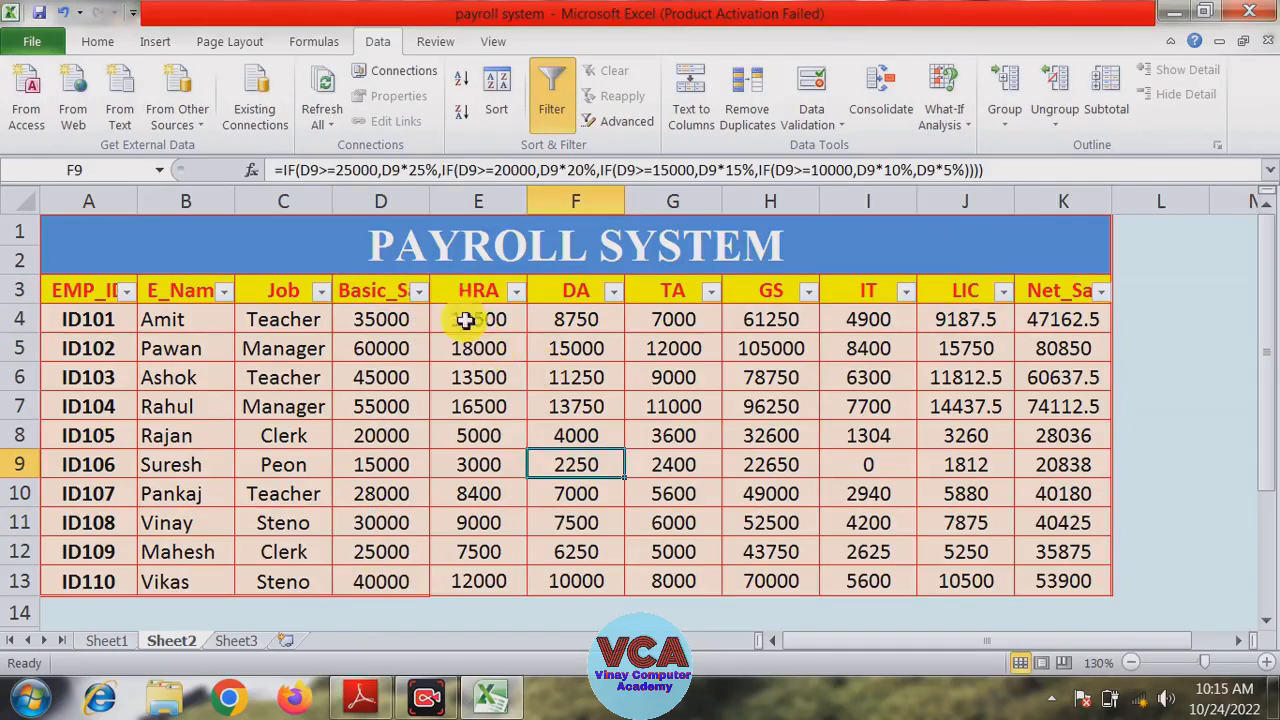
- Apply a custom number filter to the Basic_Sal column with the condition equals 30000
left_click(418, 291)
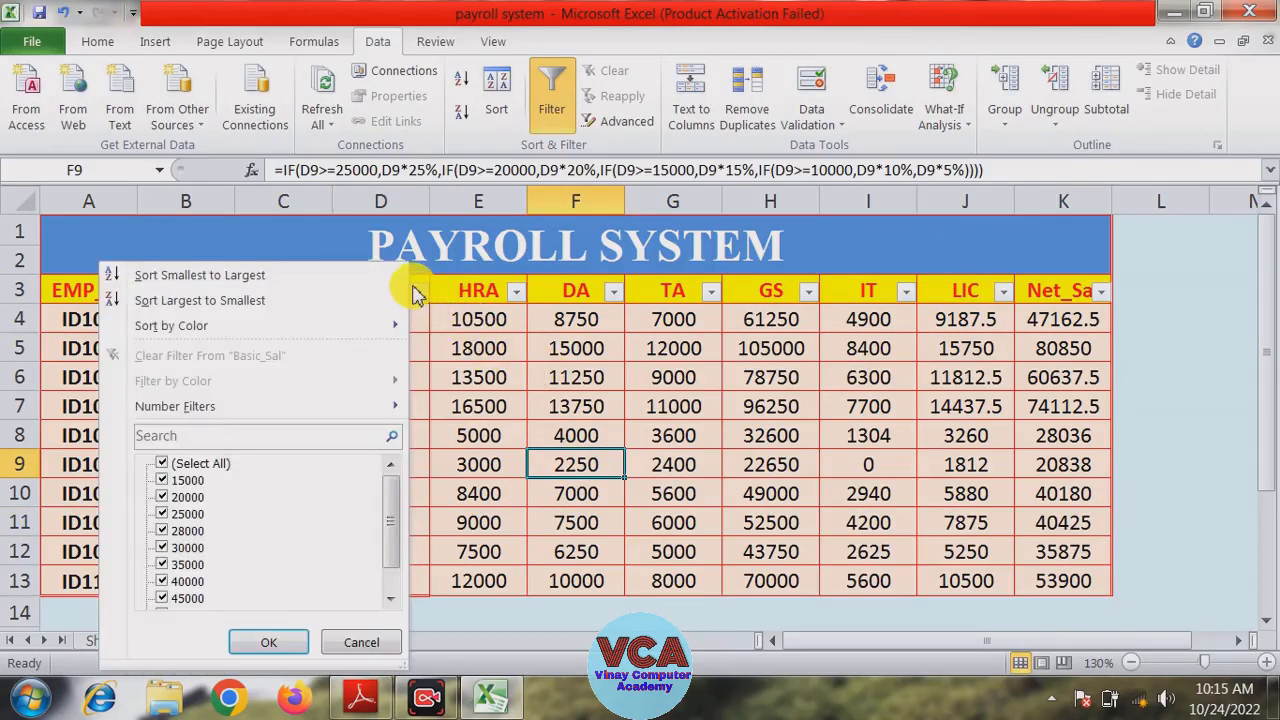
mouse_move(305, 410)
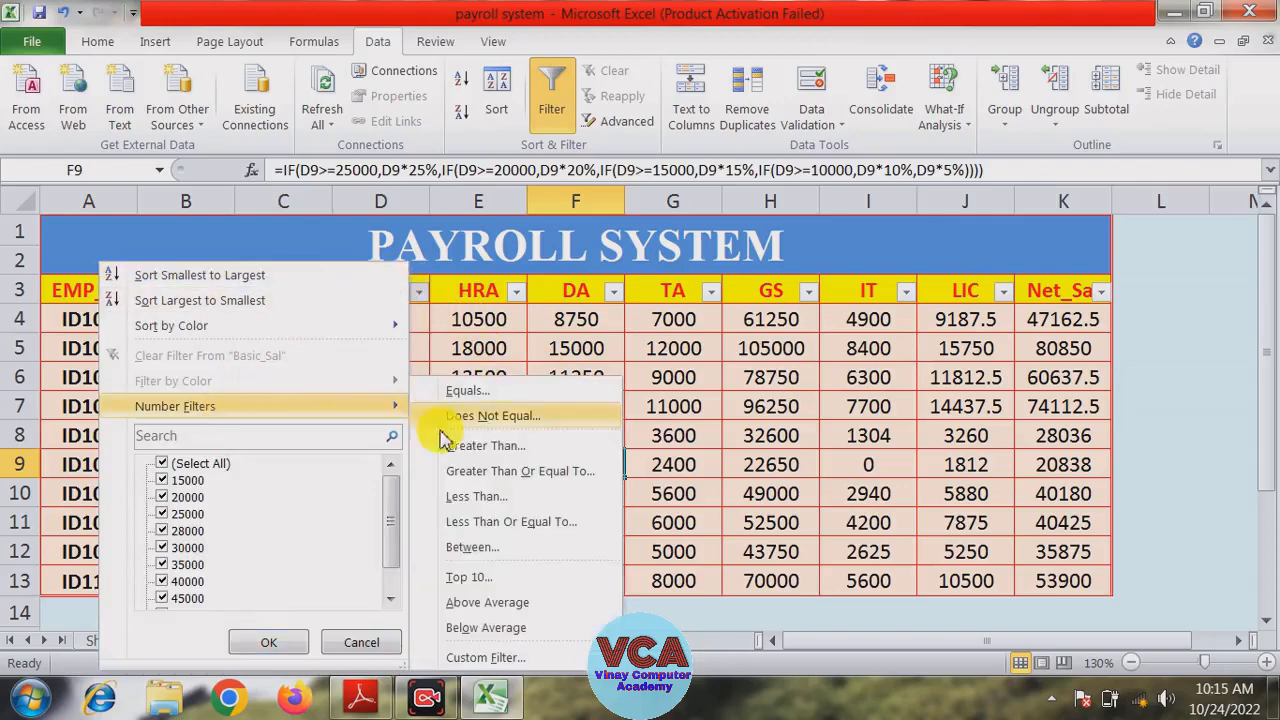
left_click(490, 656)
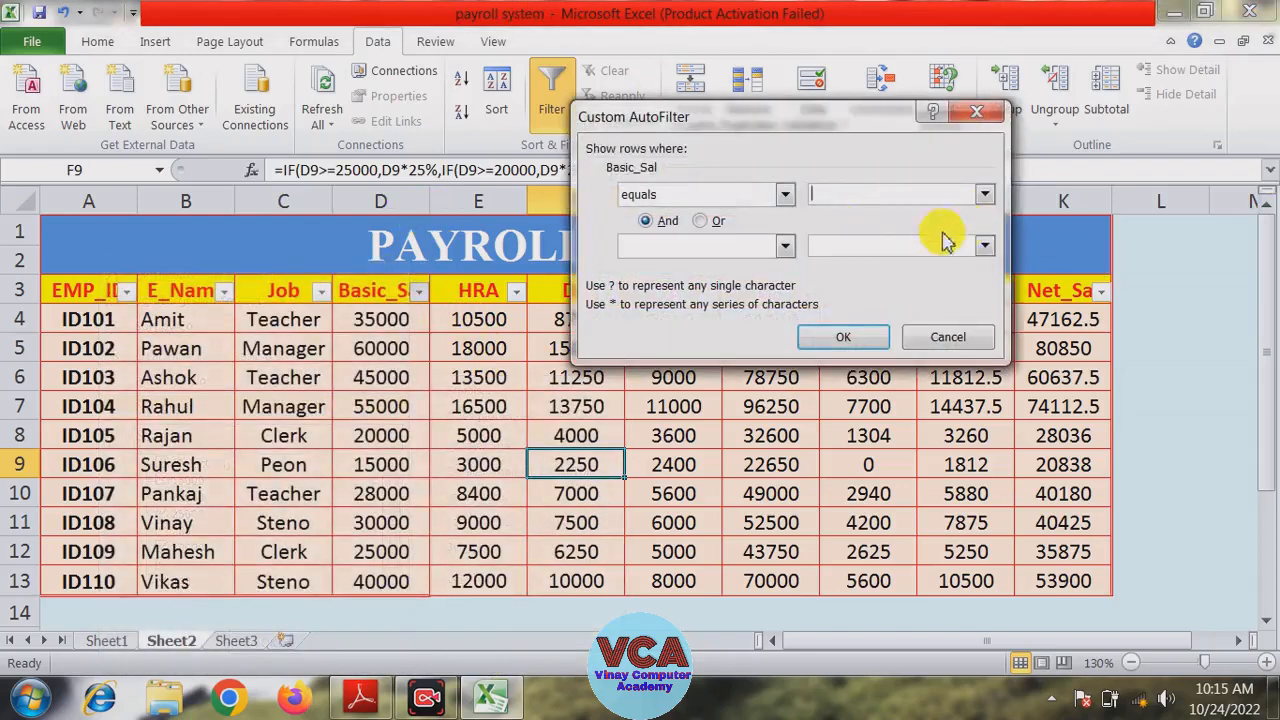
left_click(831, 194)
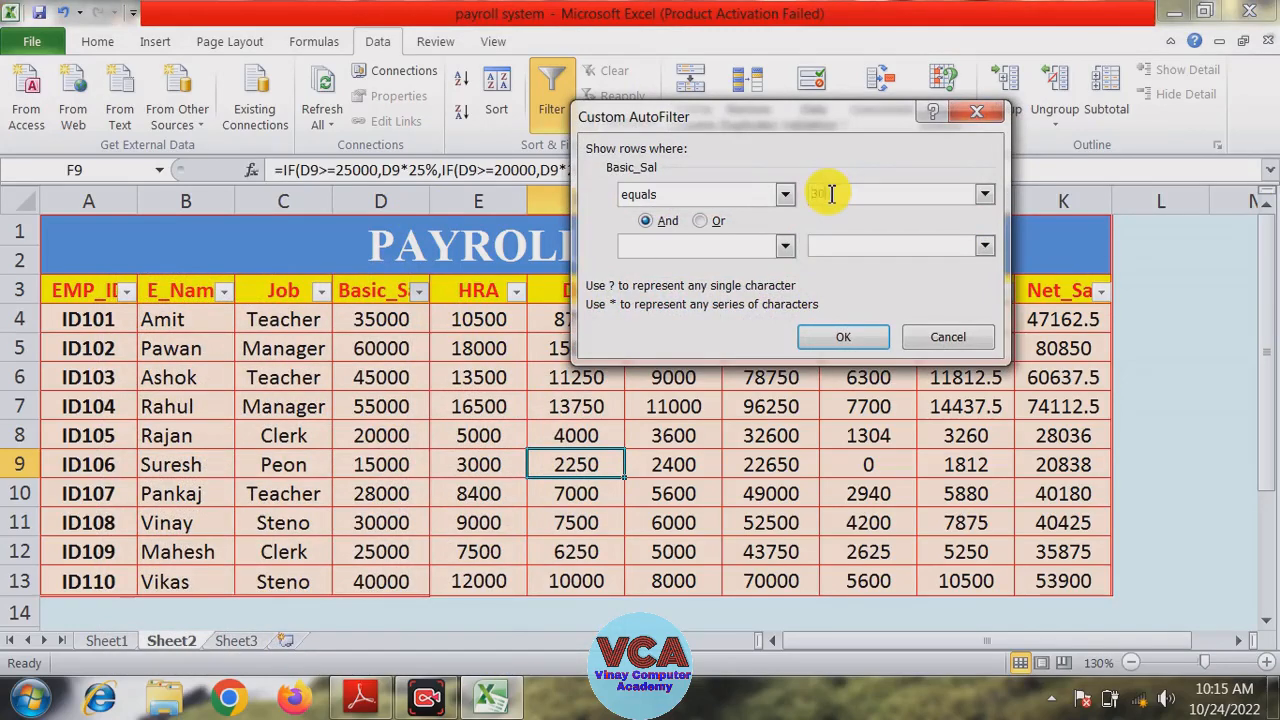
type("30000")
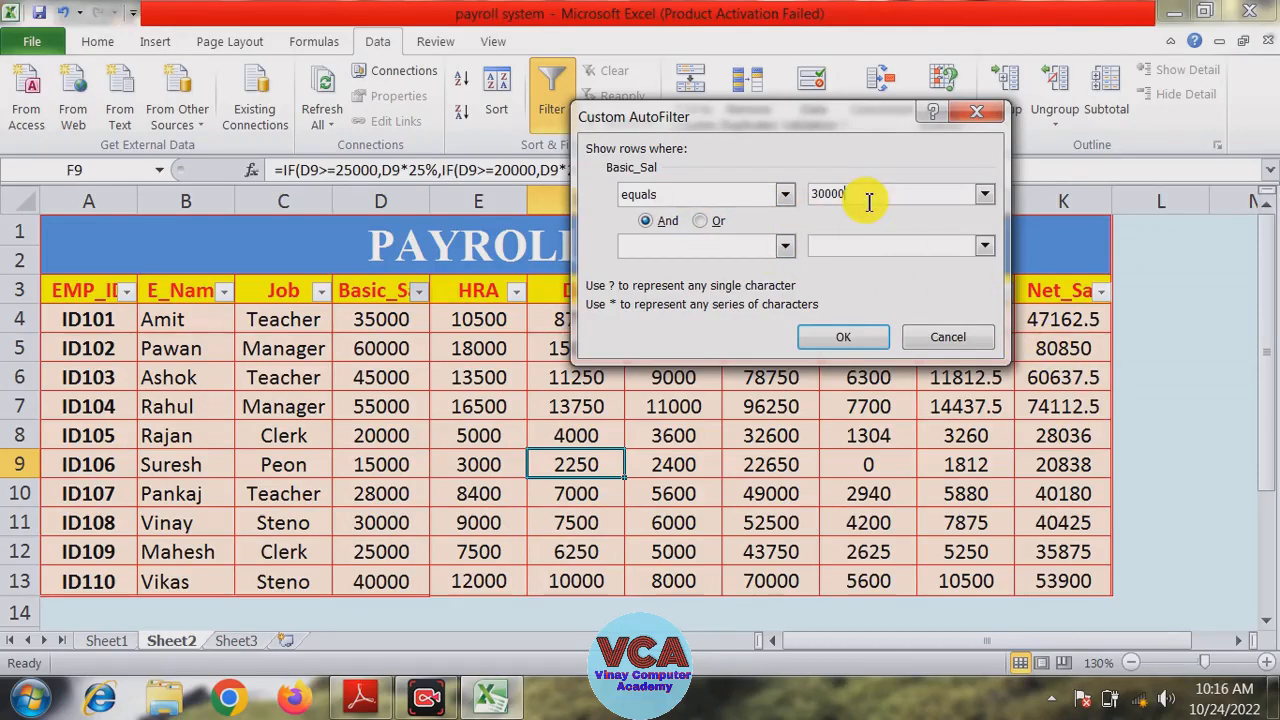
left_click(835, 337)
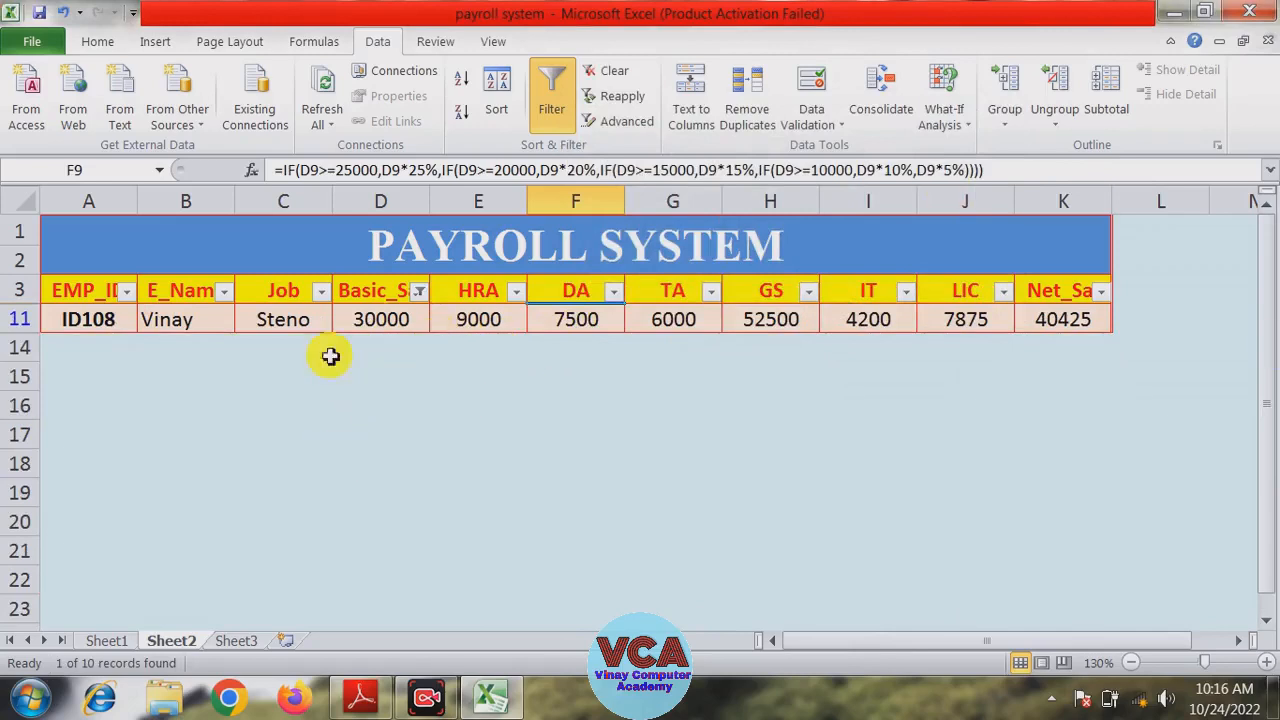
- Remove the equals 30000 condition from Basic_Sal by selecting all values in its filter
left_click(421, 292)
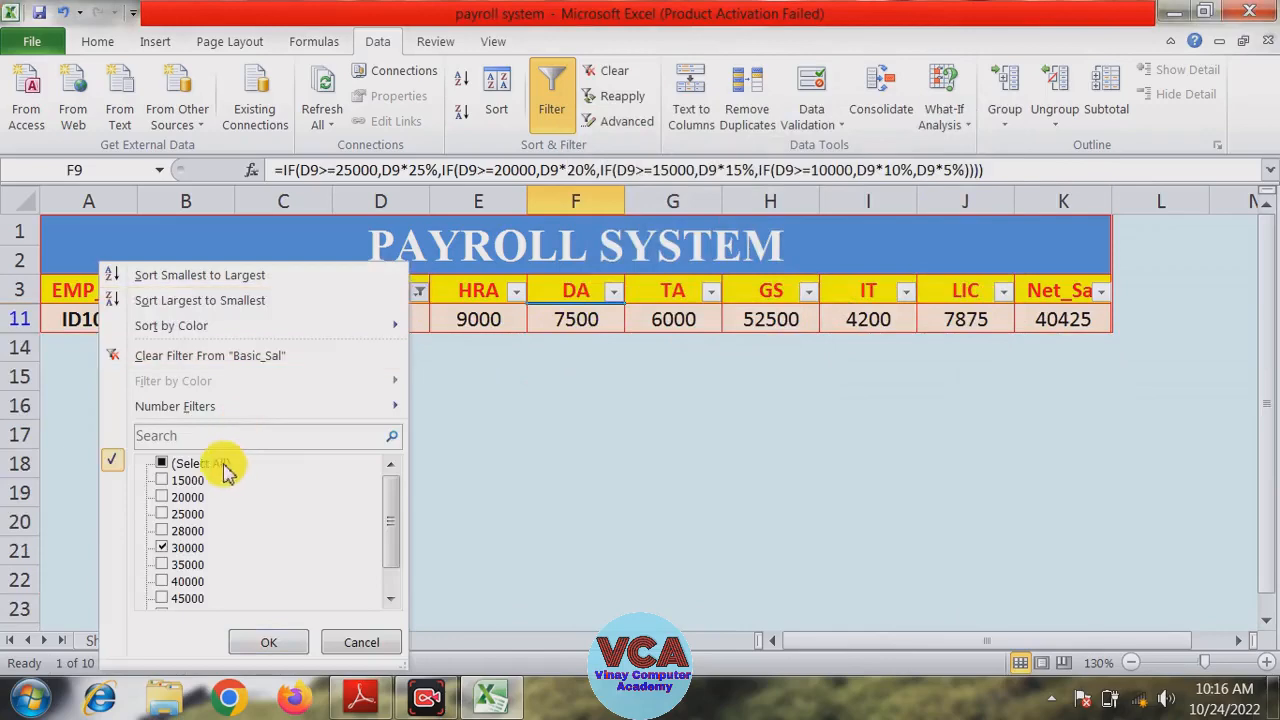
left_click(218, 467)
left_click(260, 641)
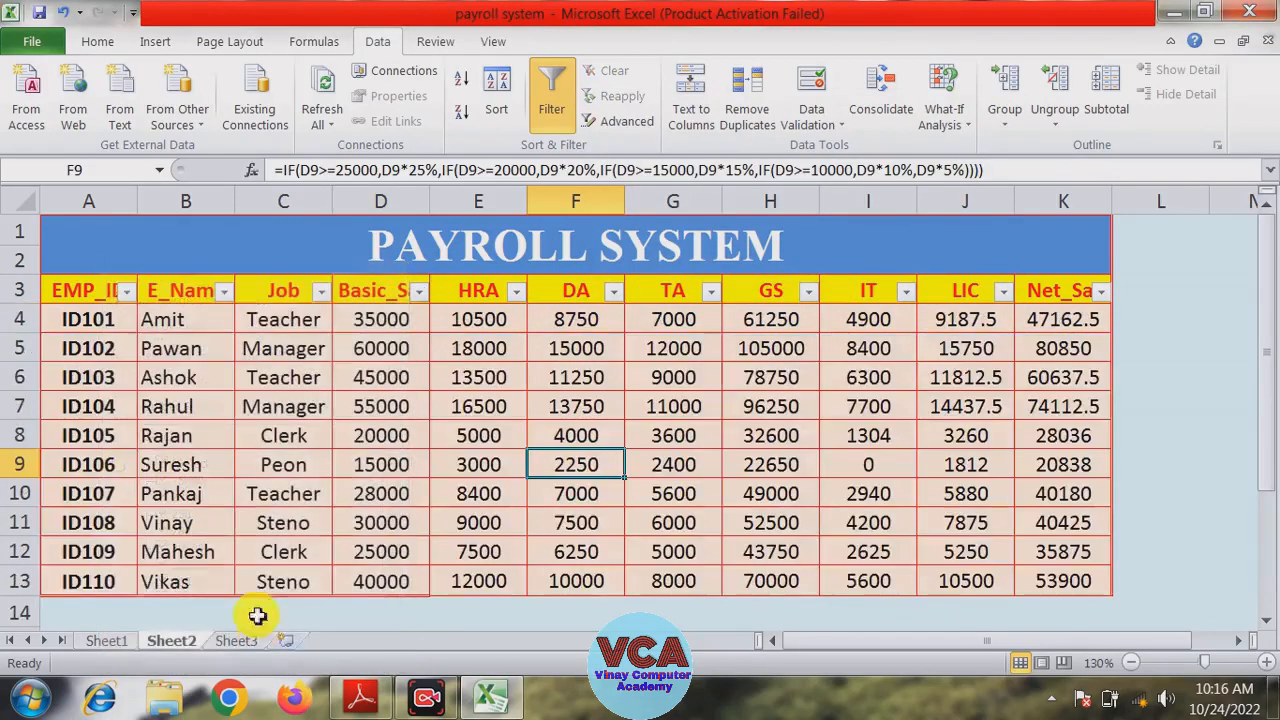
- Set the Basic_Sal value in cell D10 to 35000
left_click(382, 525)
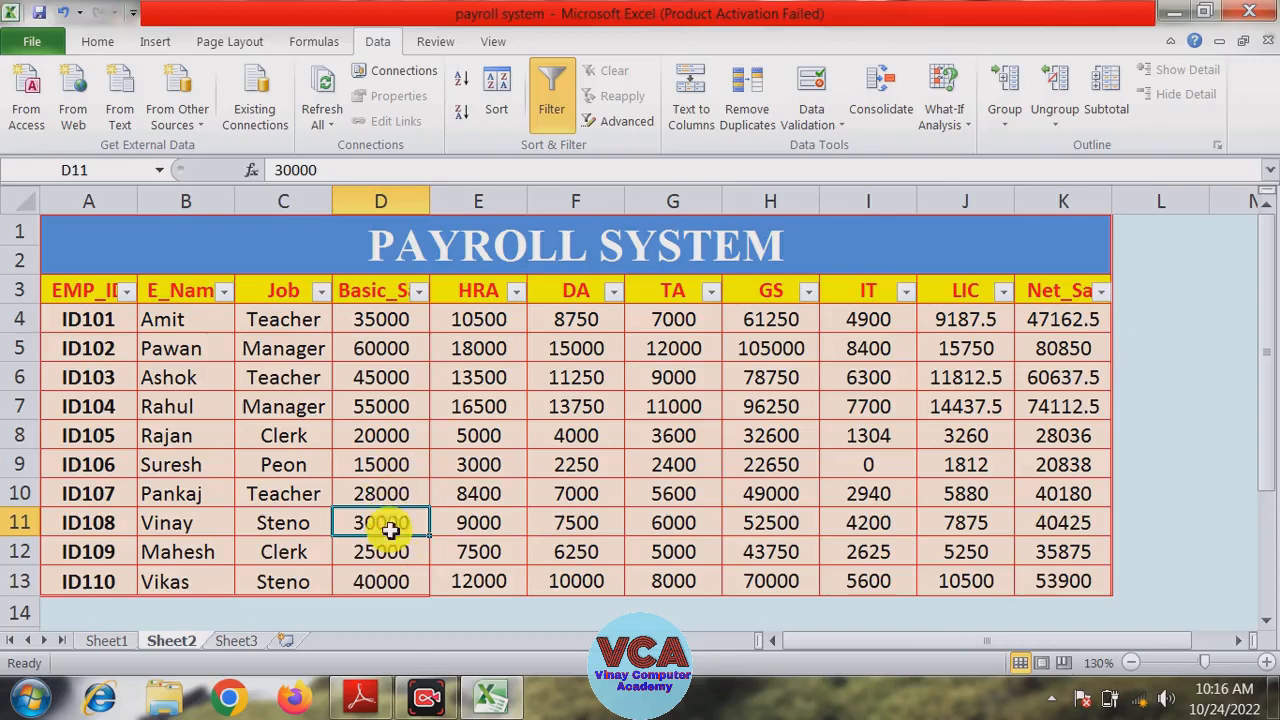
left_click(393, 462)
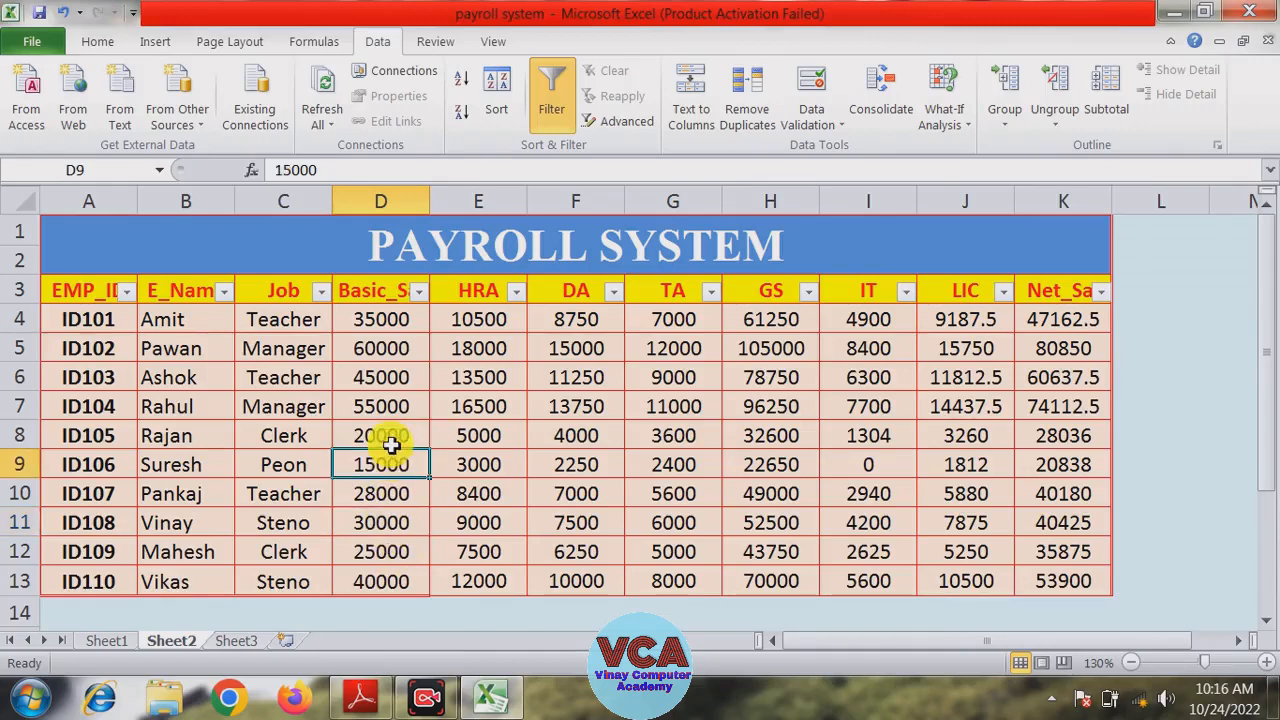
left_click(390, 442)
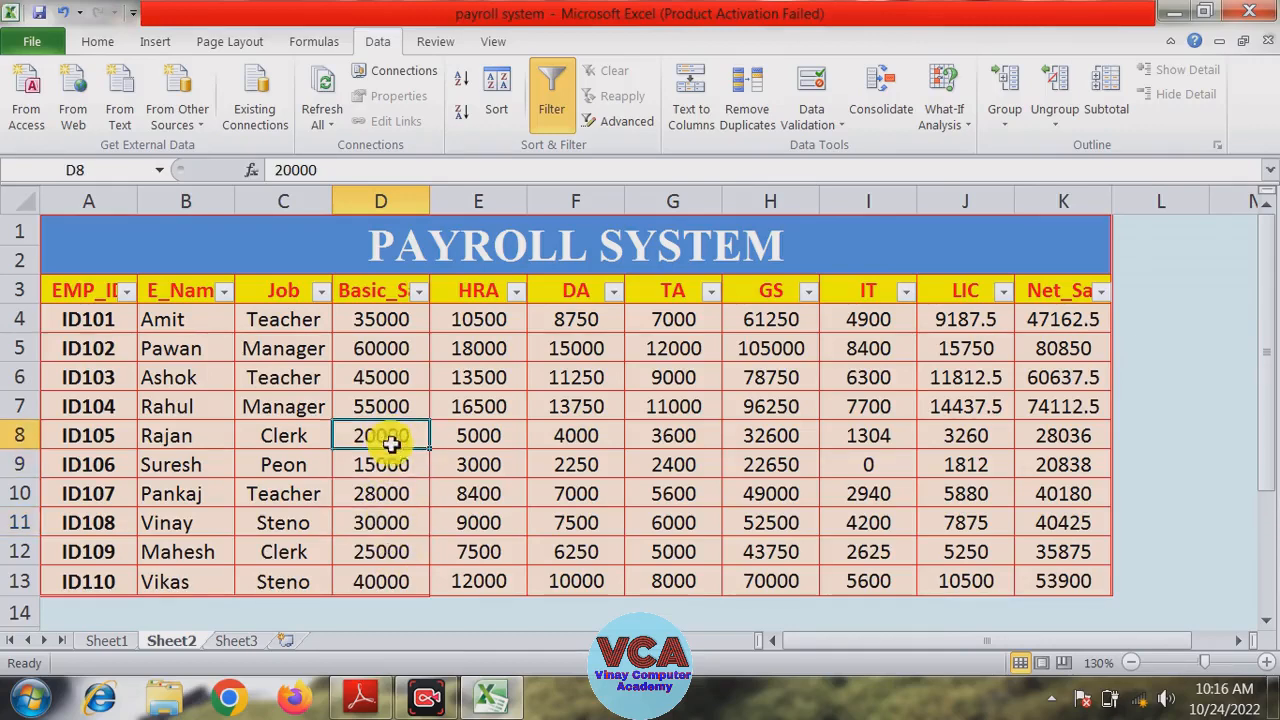
left_click(378, 497)
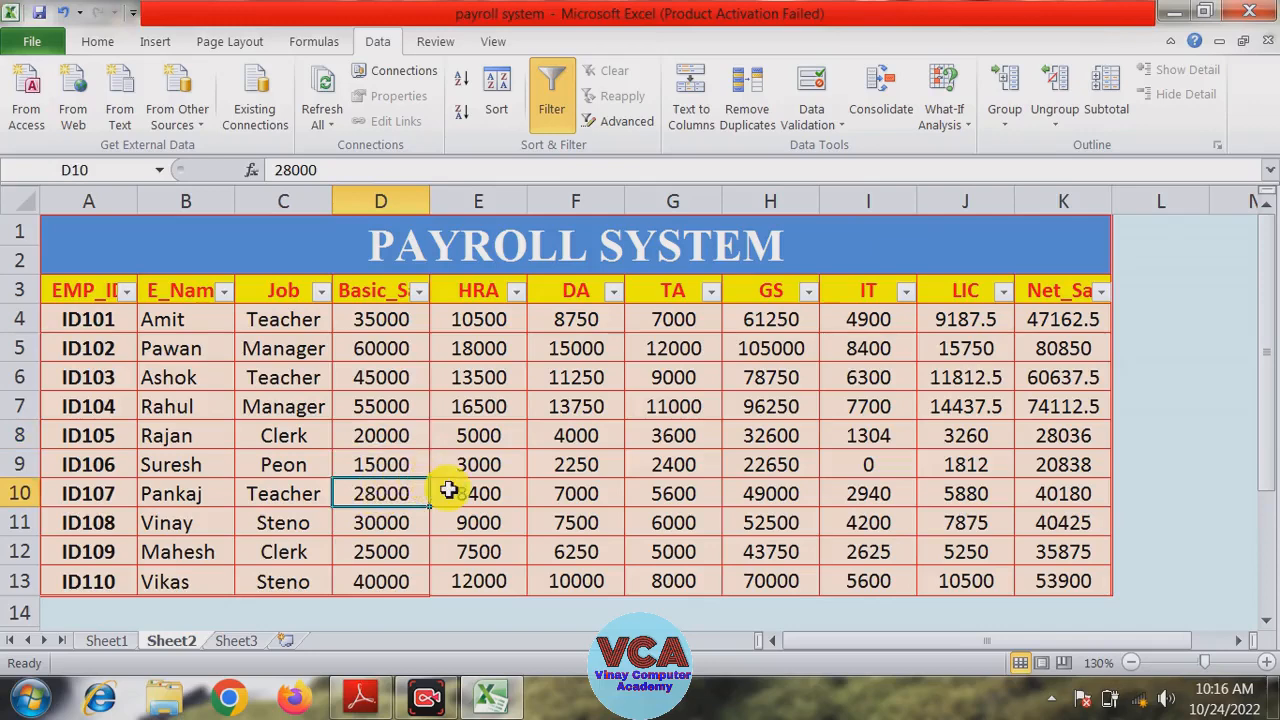
type("35")
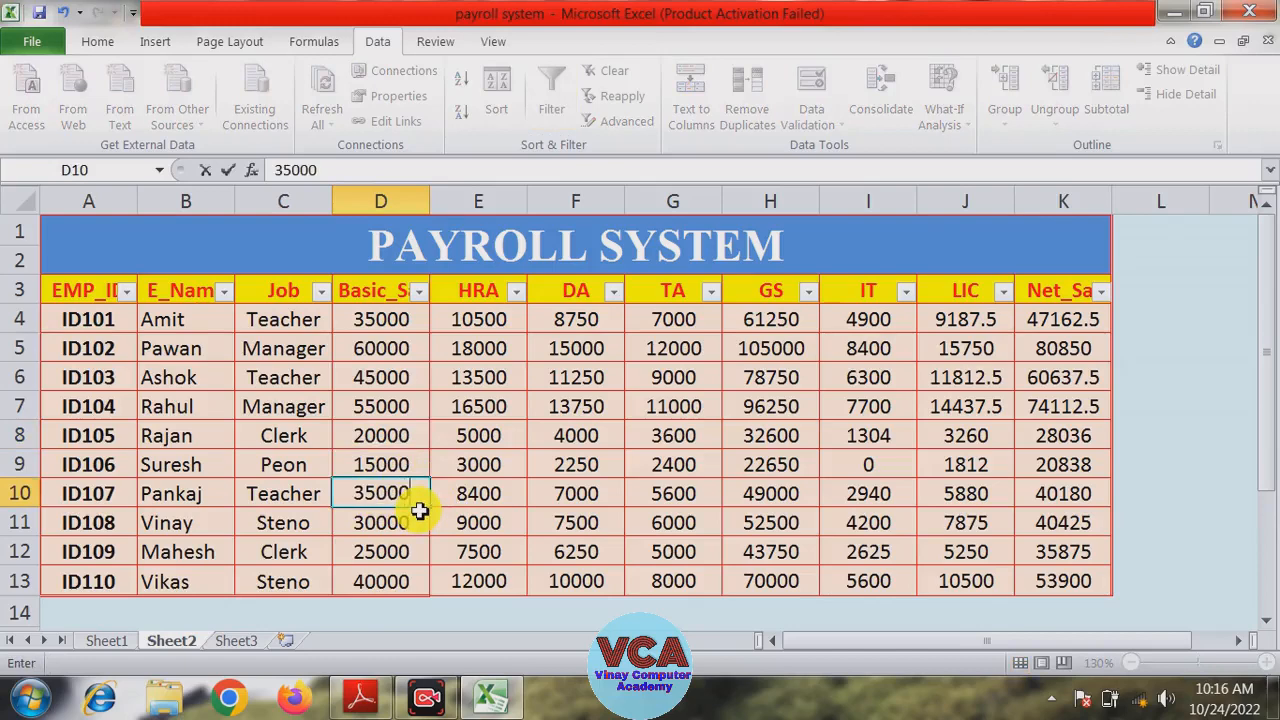
key("Return")
left_click(486, 484)
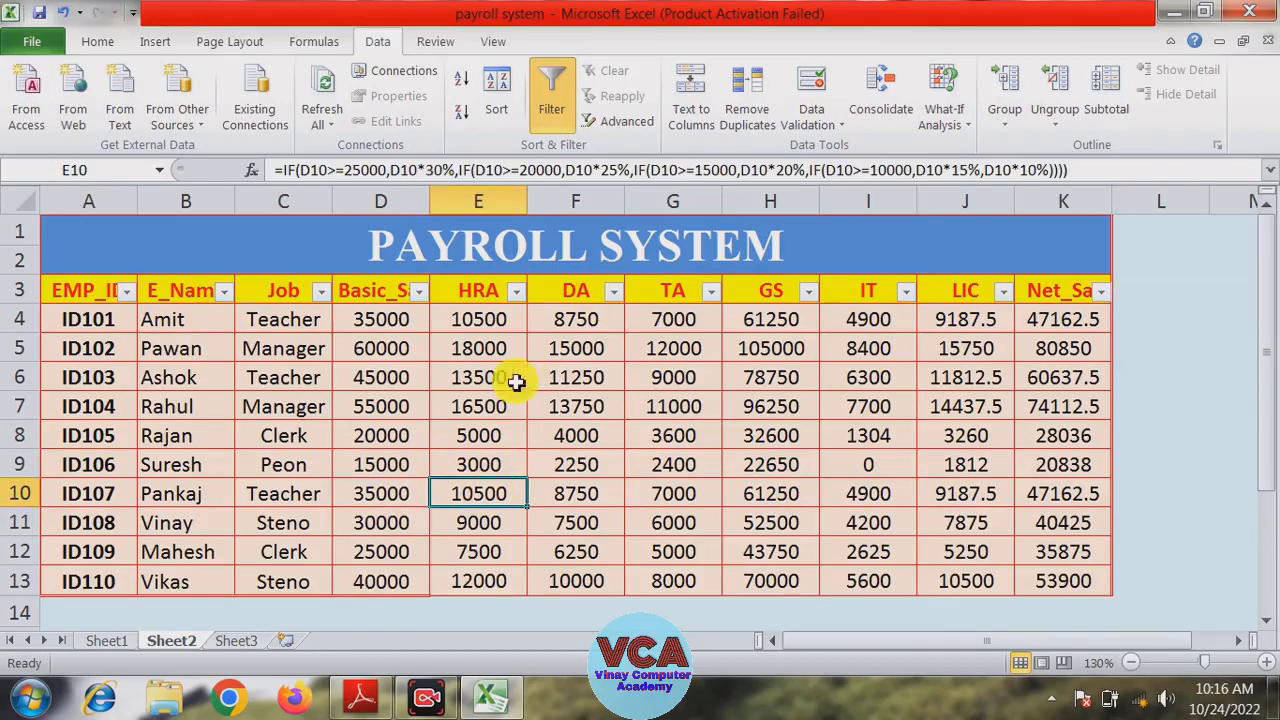
- Apply a custom number filter to the Basic_Sal column with the condition equals 35000
left_click(421, 293)
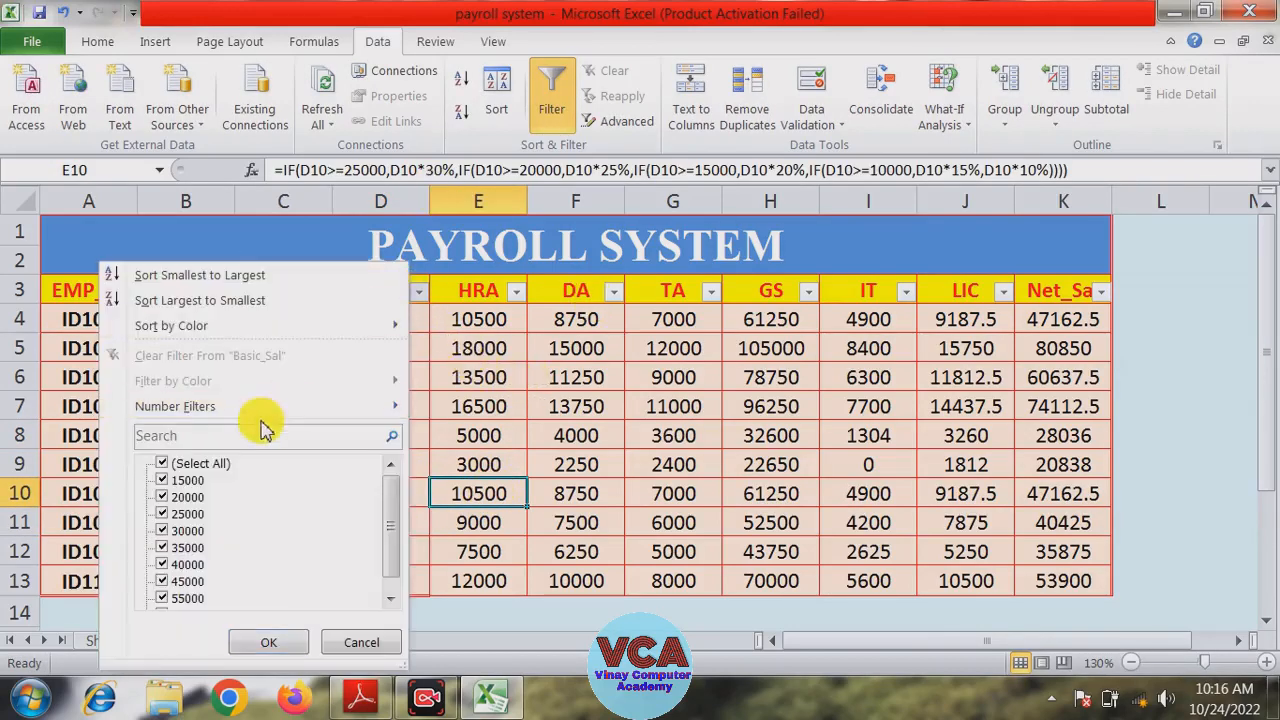
mouse_move(285, 407)
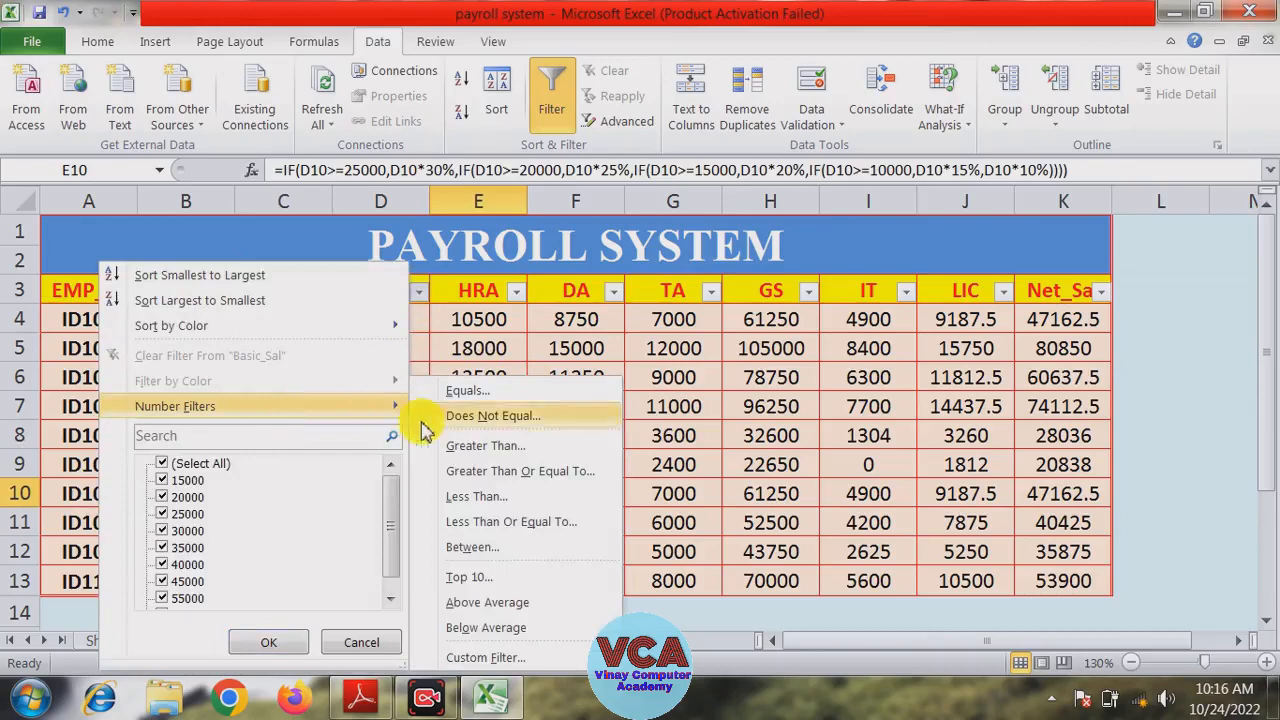
left_click(485, 657)
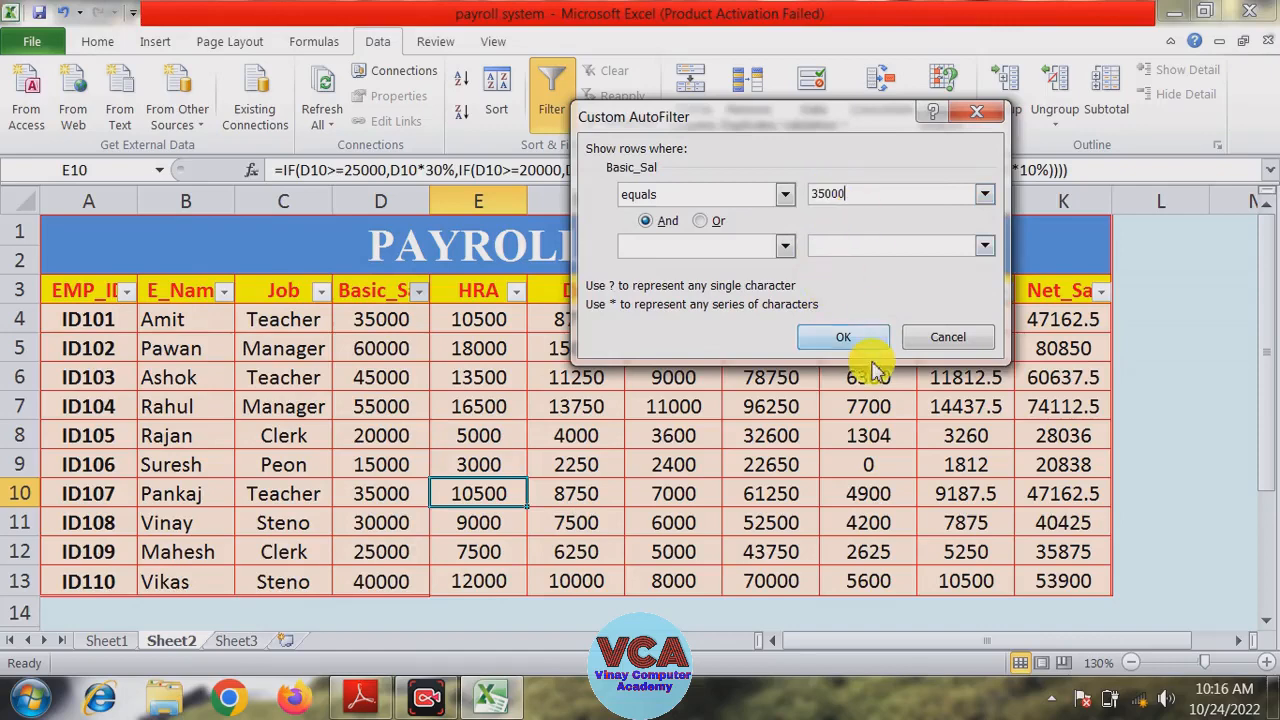
left_click(852, 337)
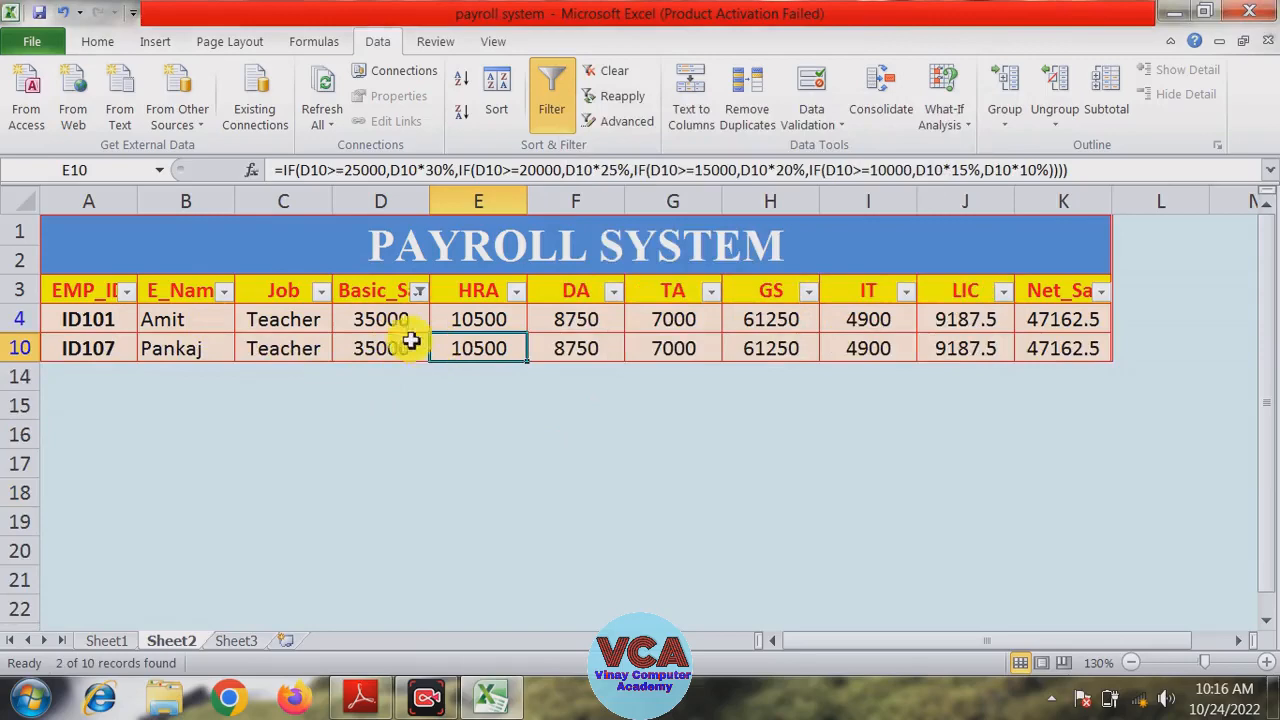
- Remove the equals 35000 condition from Basic_Sal by selecting all values in its filter
left_click(418, 291)
left_click(200, 465)
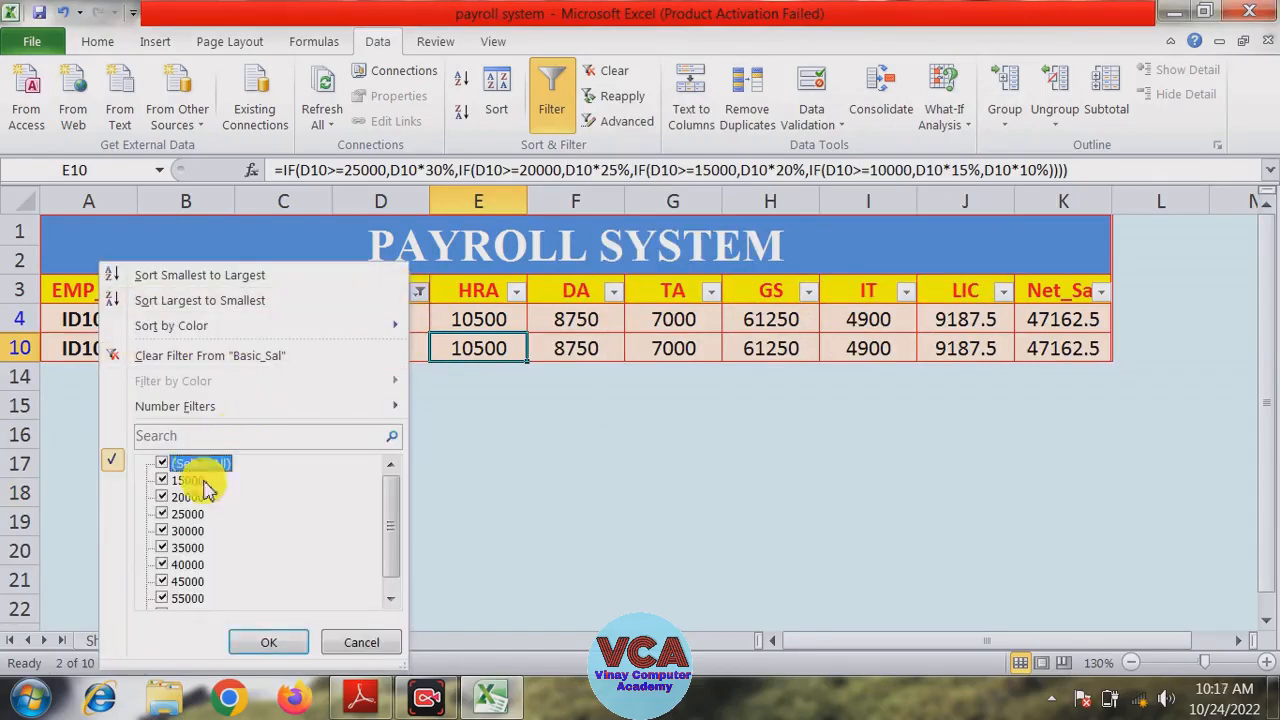
left_click(262, 638)
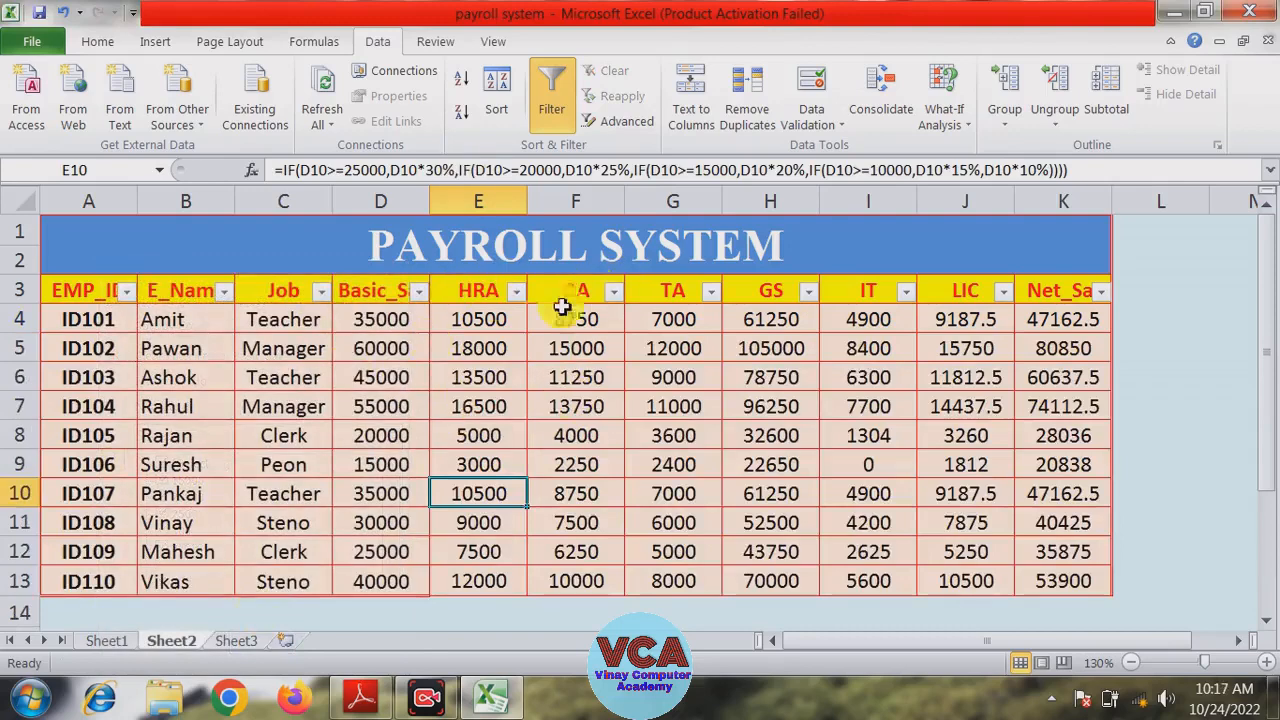
- Apply a custom number filter to the Basic_Sal column with the condition does not equal 35000
left_click(418, 291)
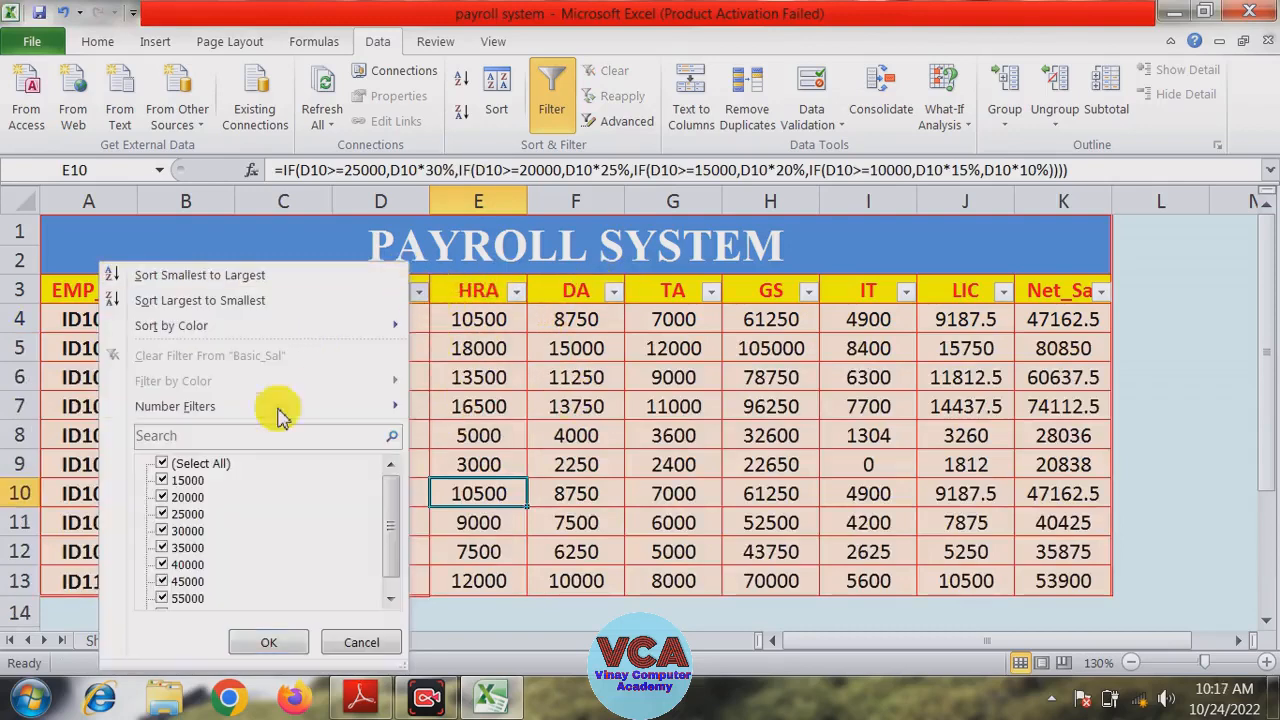
mouse_move(278, 406)
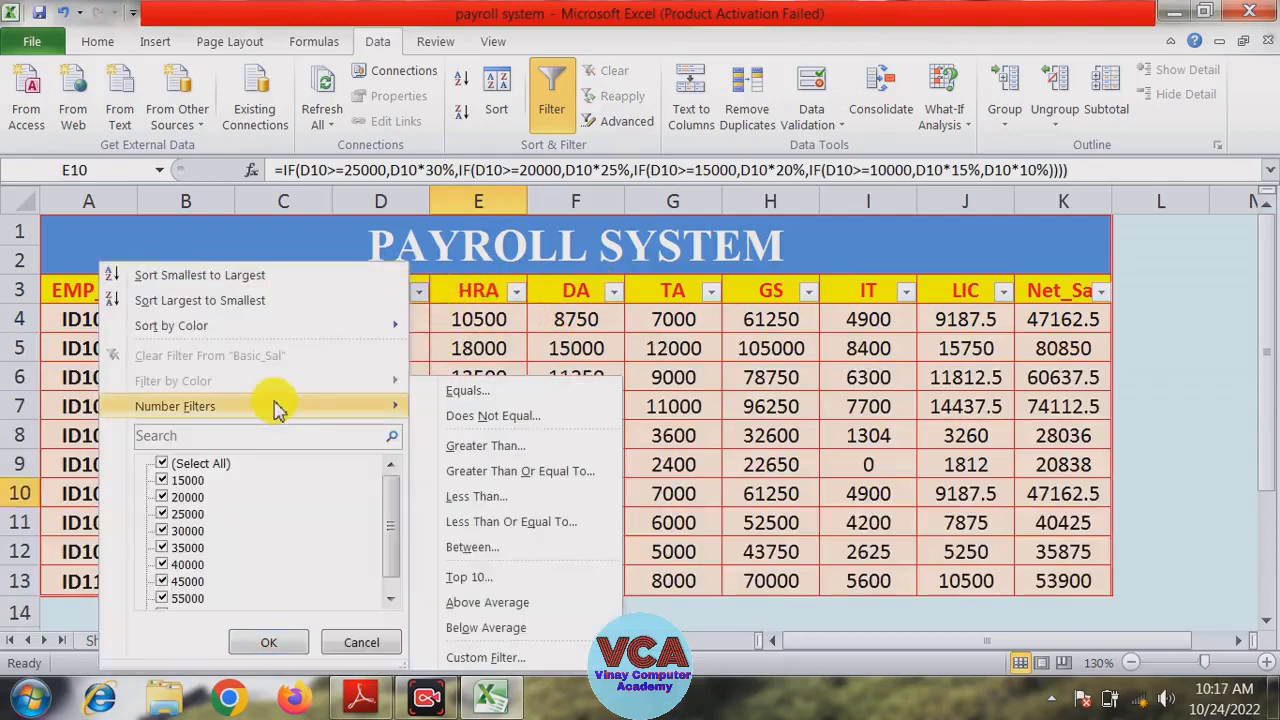
left_click(484, 658)
left_click(785, 195)
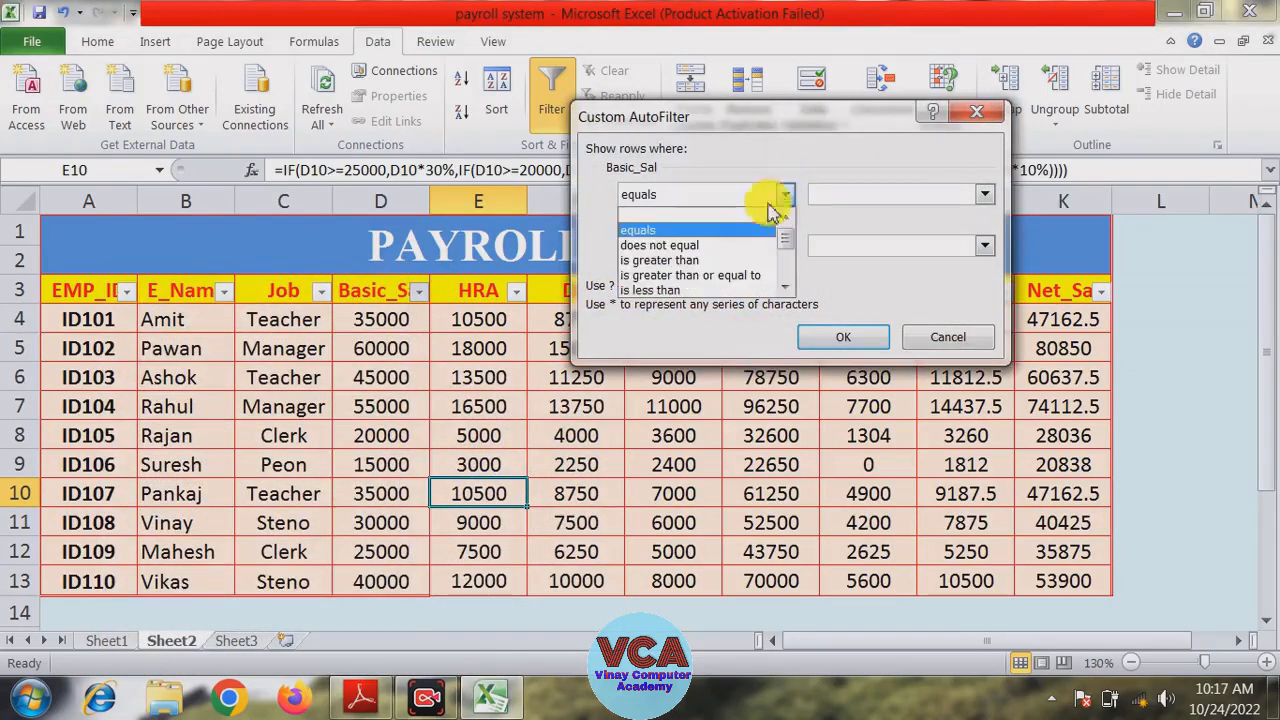
left_click(690, 246)
left_click(820, 194)
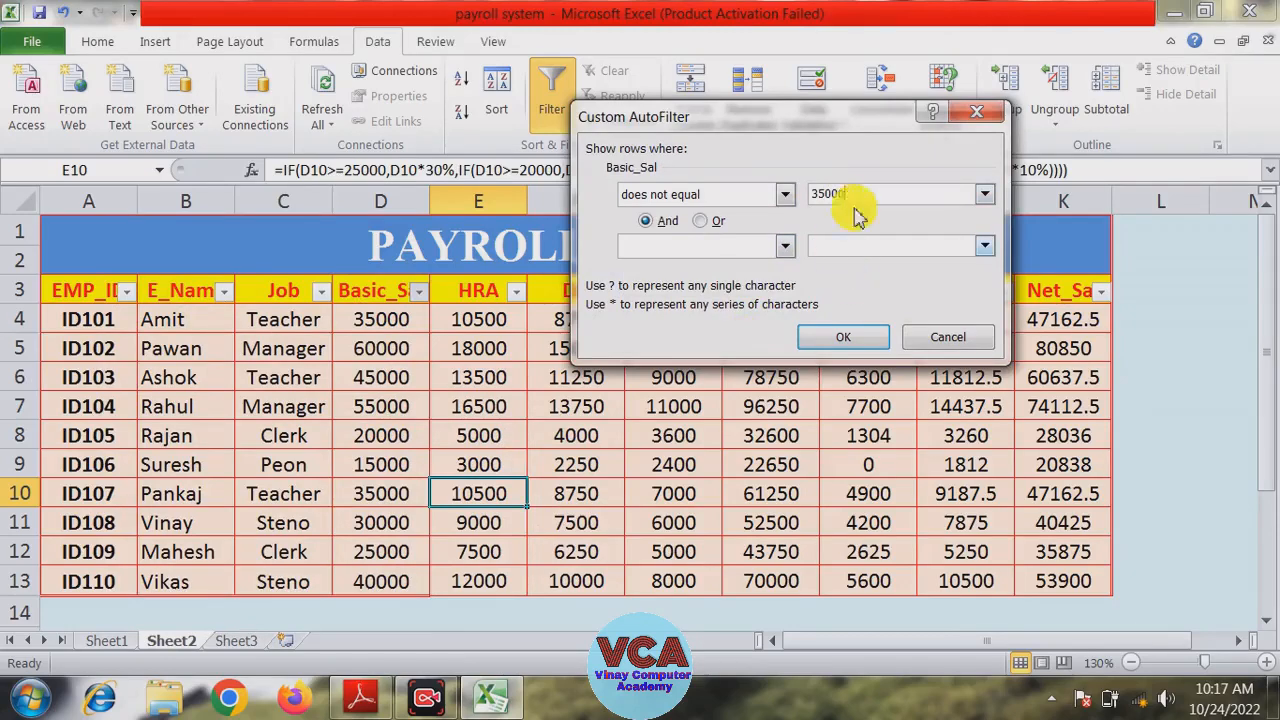
left_click(838, 343)
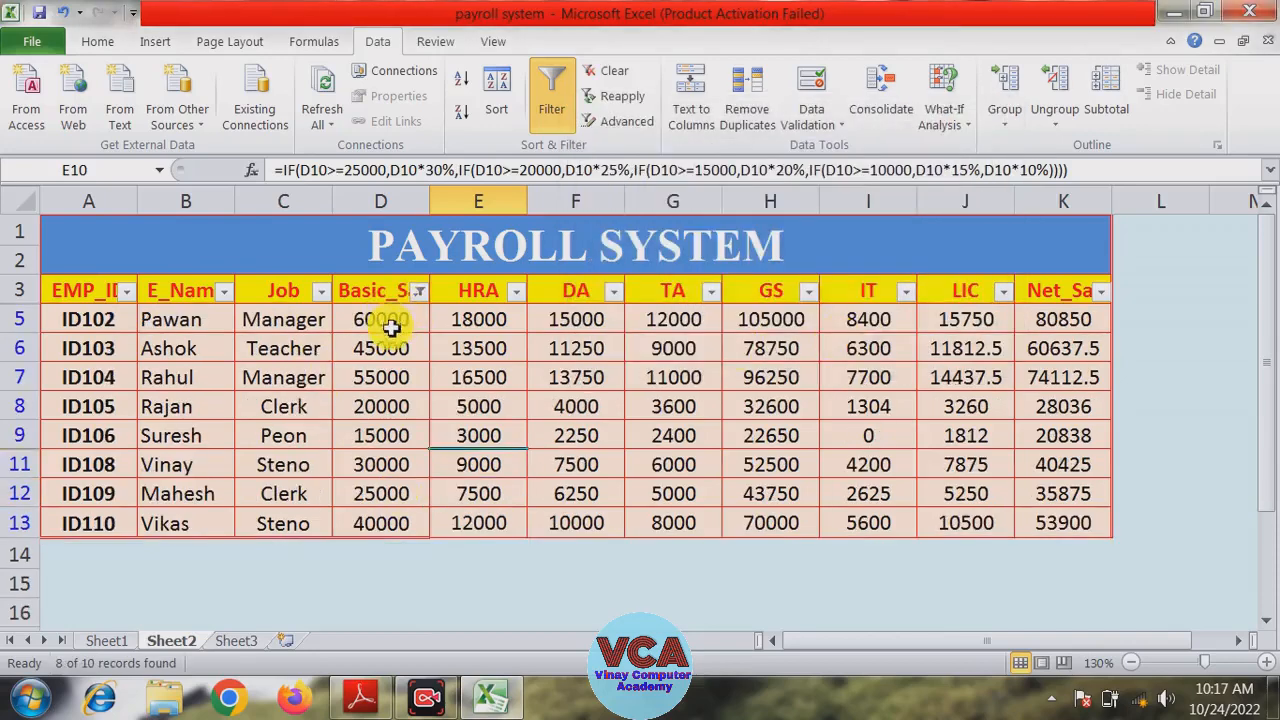
- Highlight the filtered Basic_Sal values, and restore all records by selecting all values in the column's filter
left_click_drag(389, 323, 382, 536)
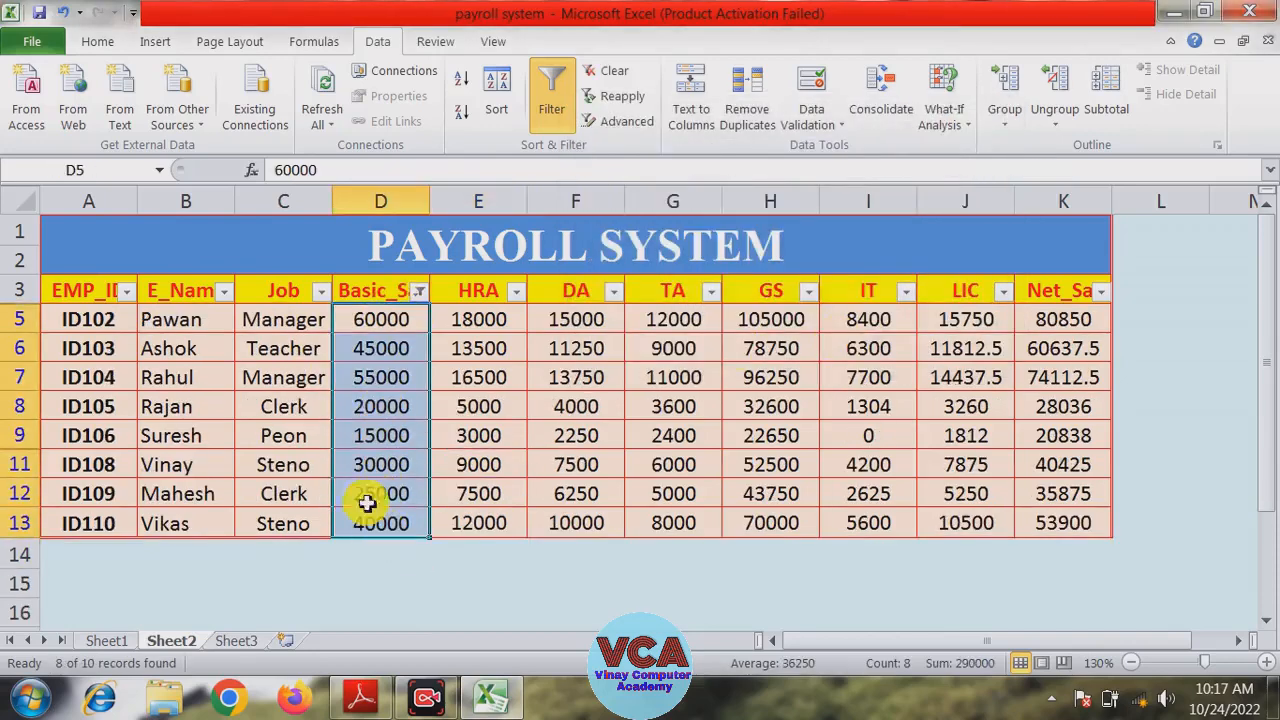
left_click(378, 390)
left_click(420, 292)
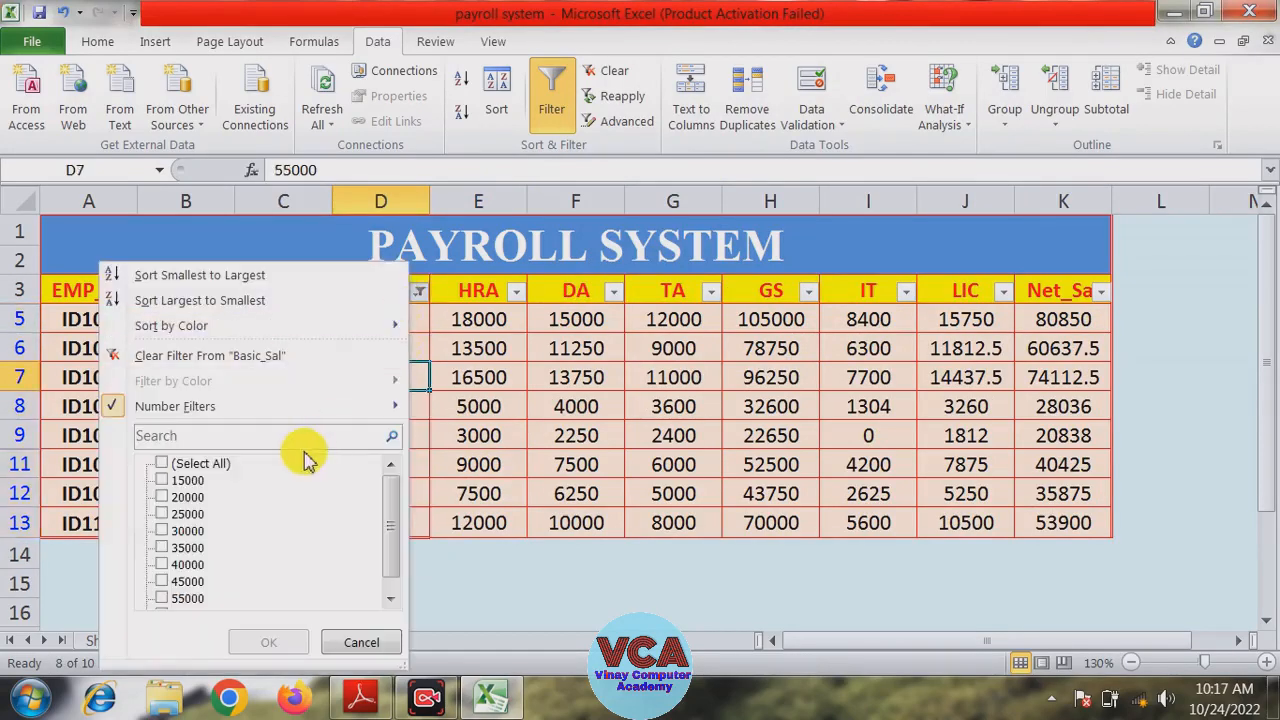
left_click(247, 645)
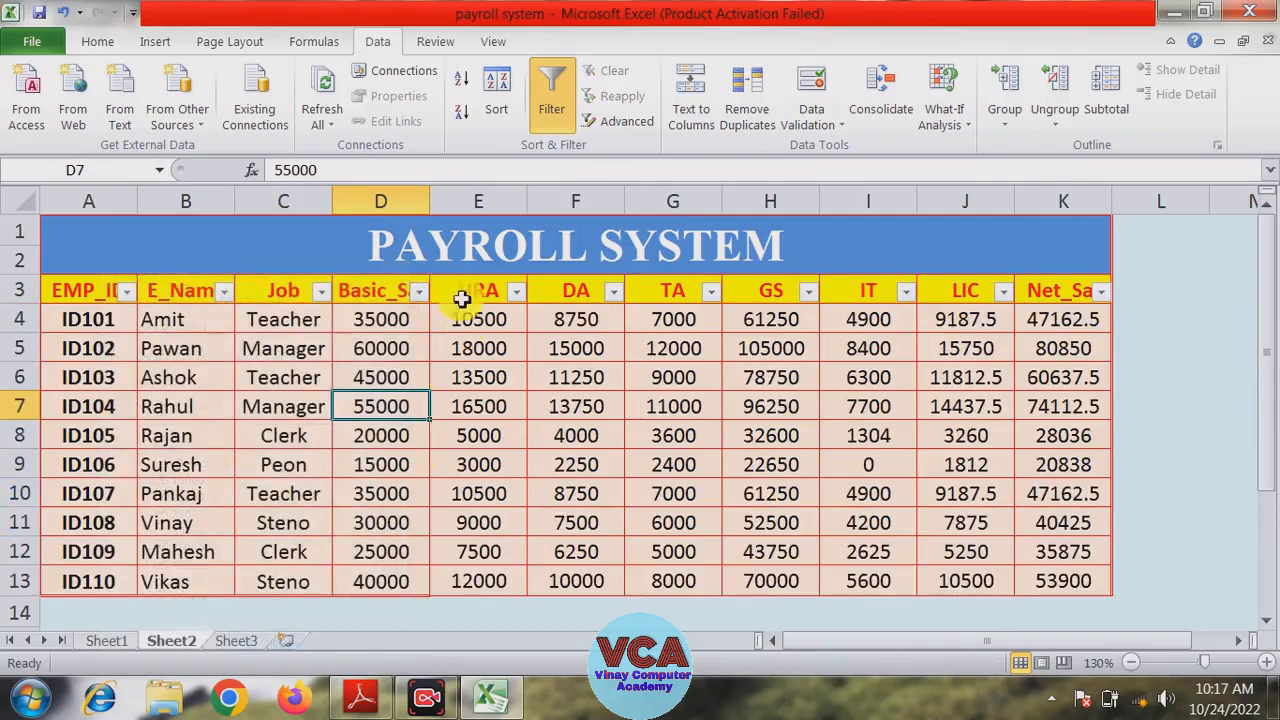
- Apply a custom number filter to the Basic_Sal column with the condition is greater than 40000
left_click(420, 292)
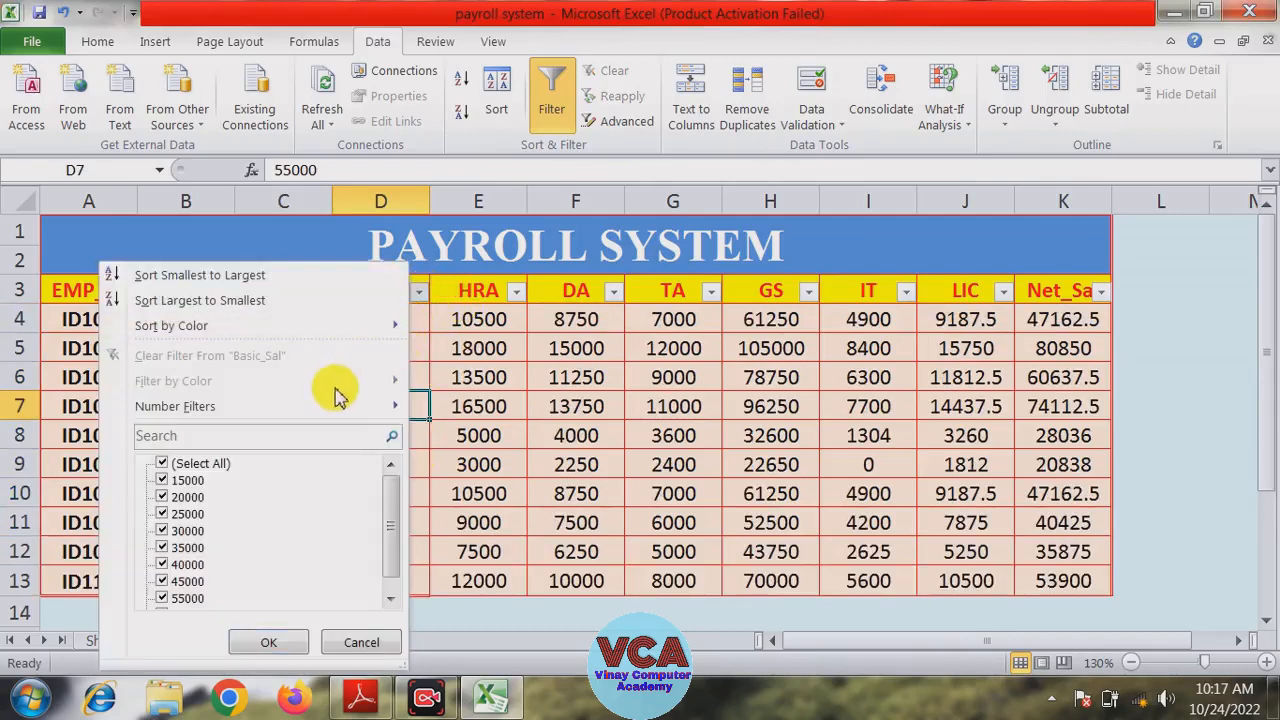
mouse_move(330, 410)
left_click(505, 658)
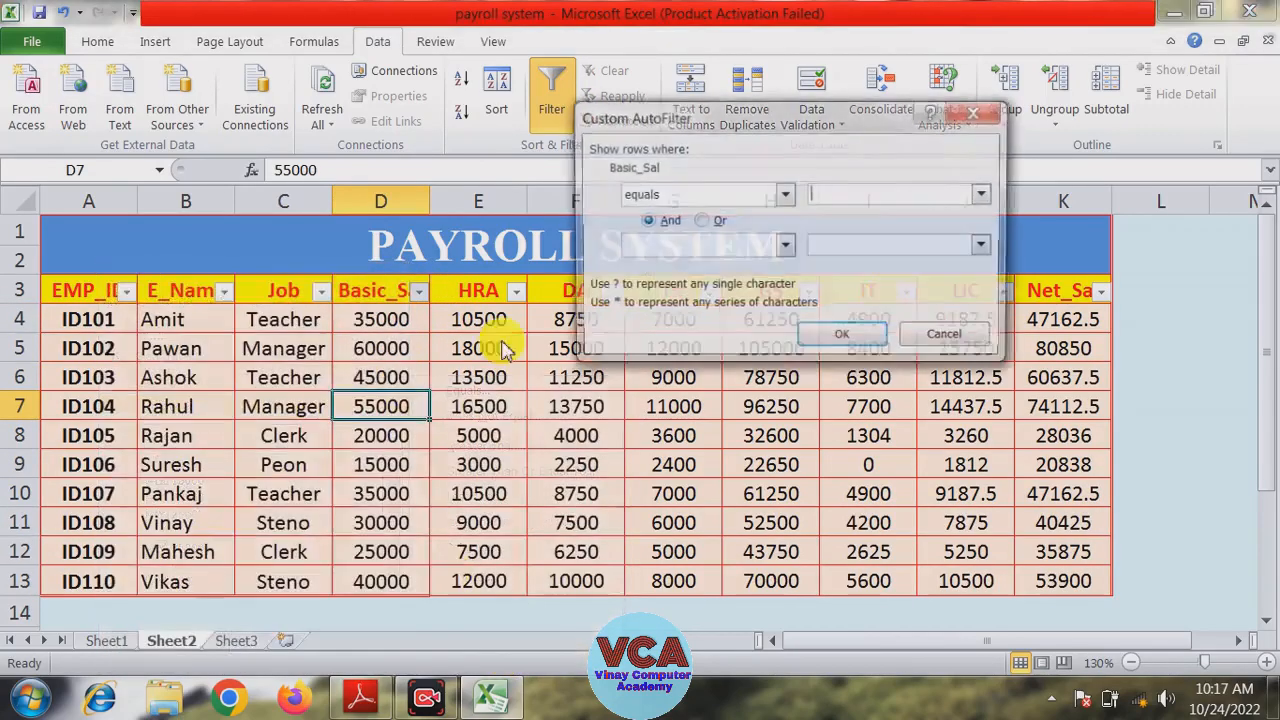
left_click(787, 196)
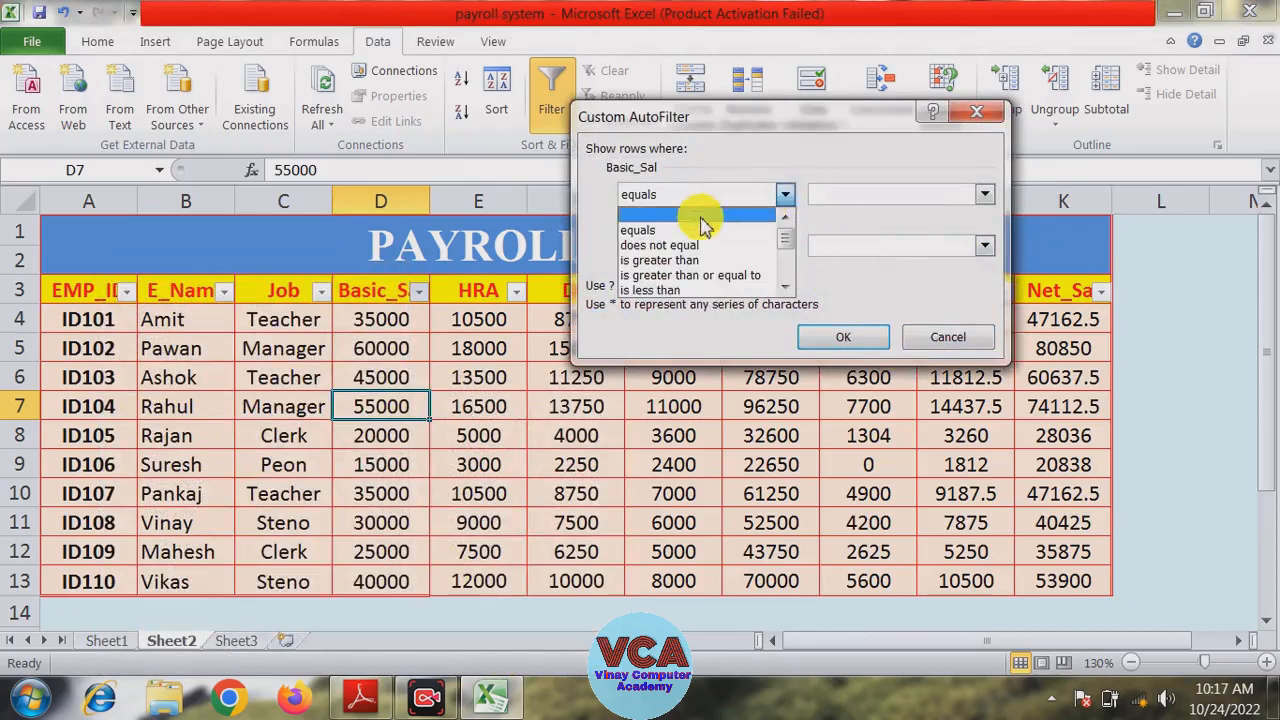
left_click(668, 260)
left_click(826, 194)
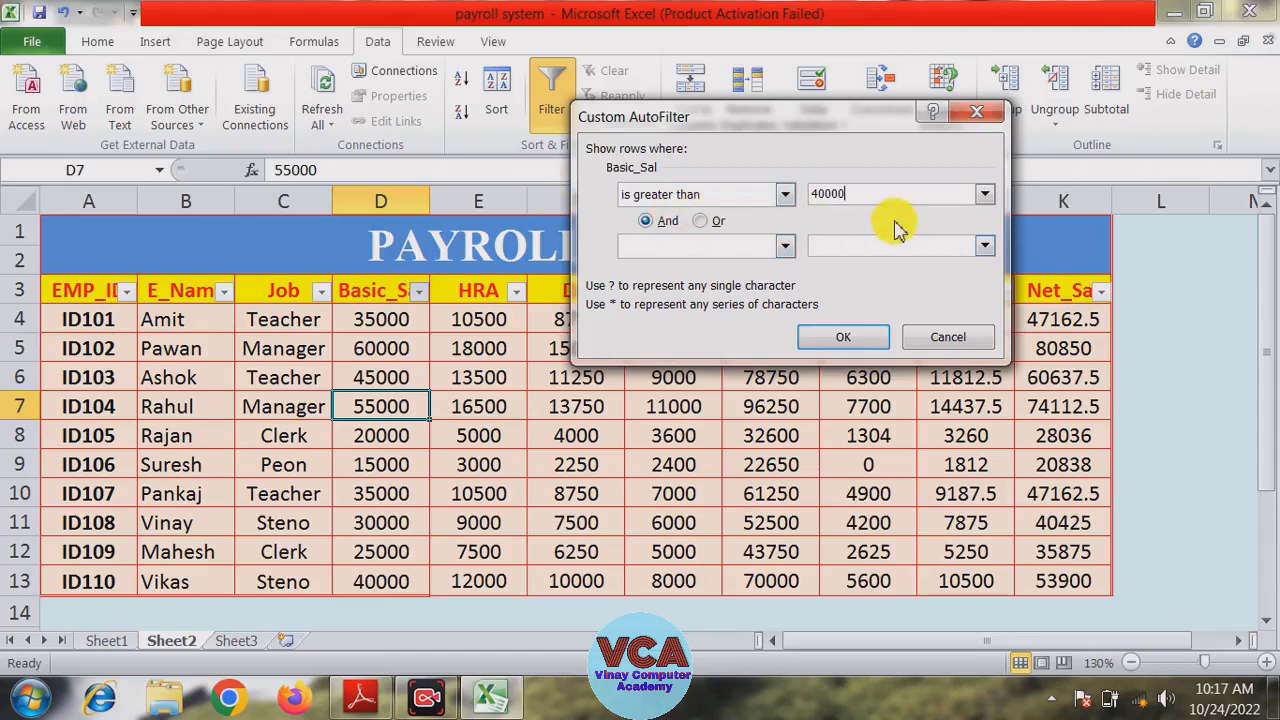
left_click(846, 338)
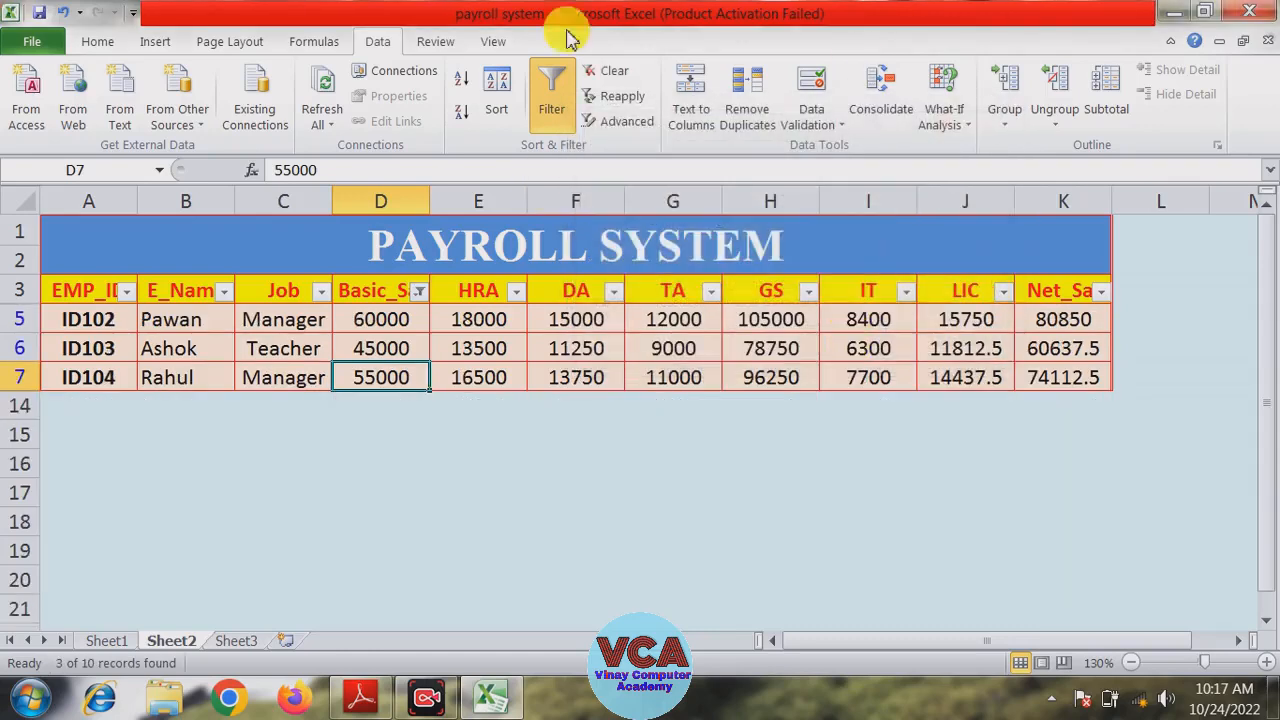
- Highlight the Basic_Sal values above 40000, and show all records again by selecting all values in the column's filter
left_click_drag(380, 323, 380, 373)
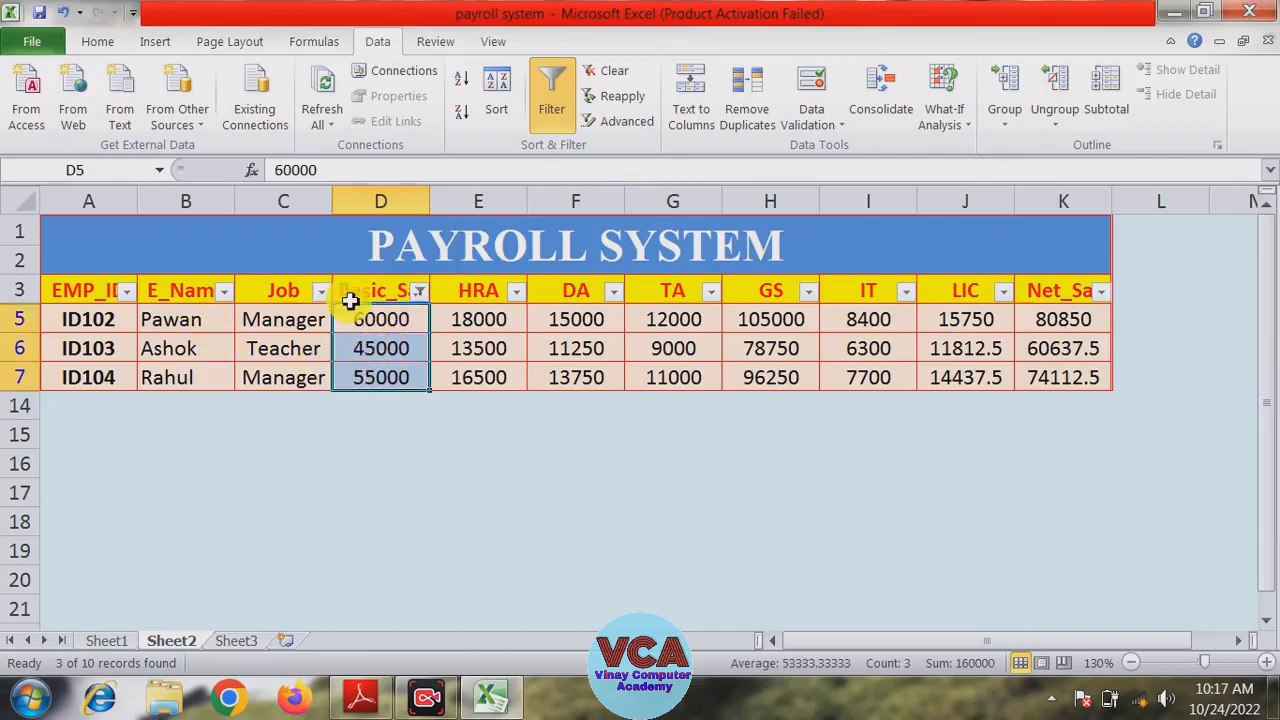
left_click(420, 293)
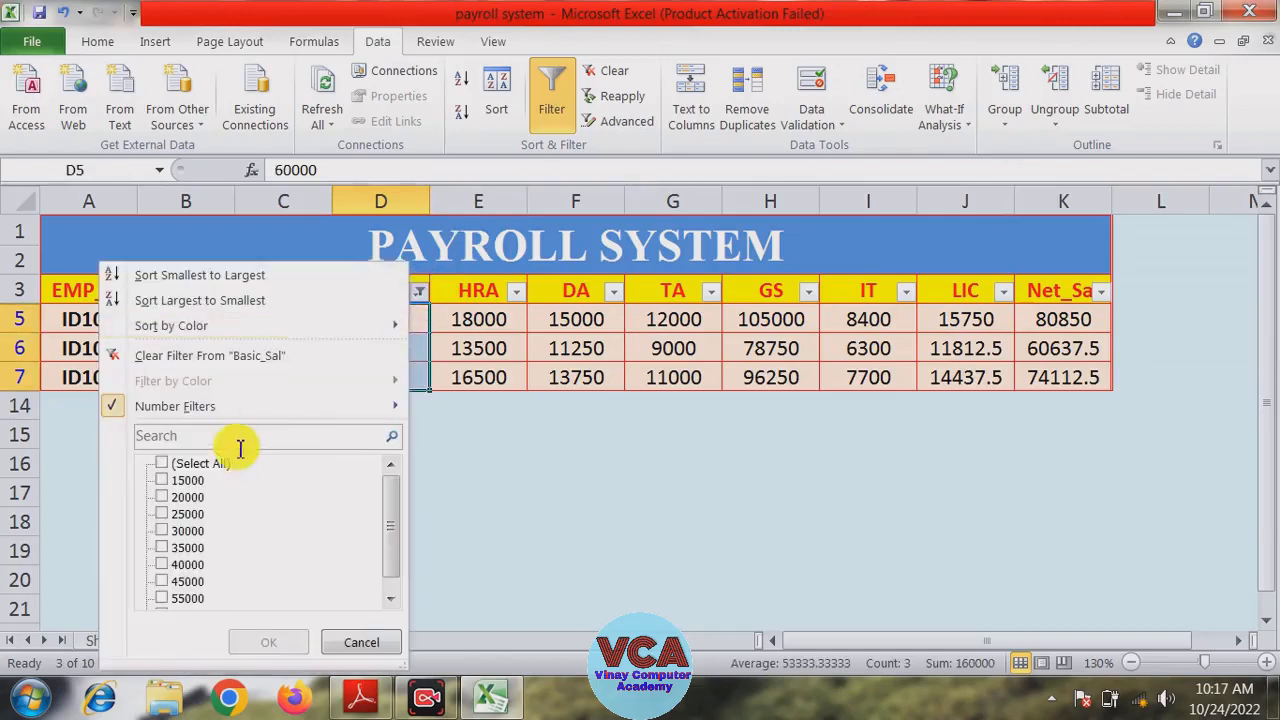
left_click(178, 465)
left_click(266, 645)
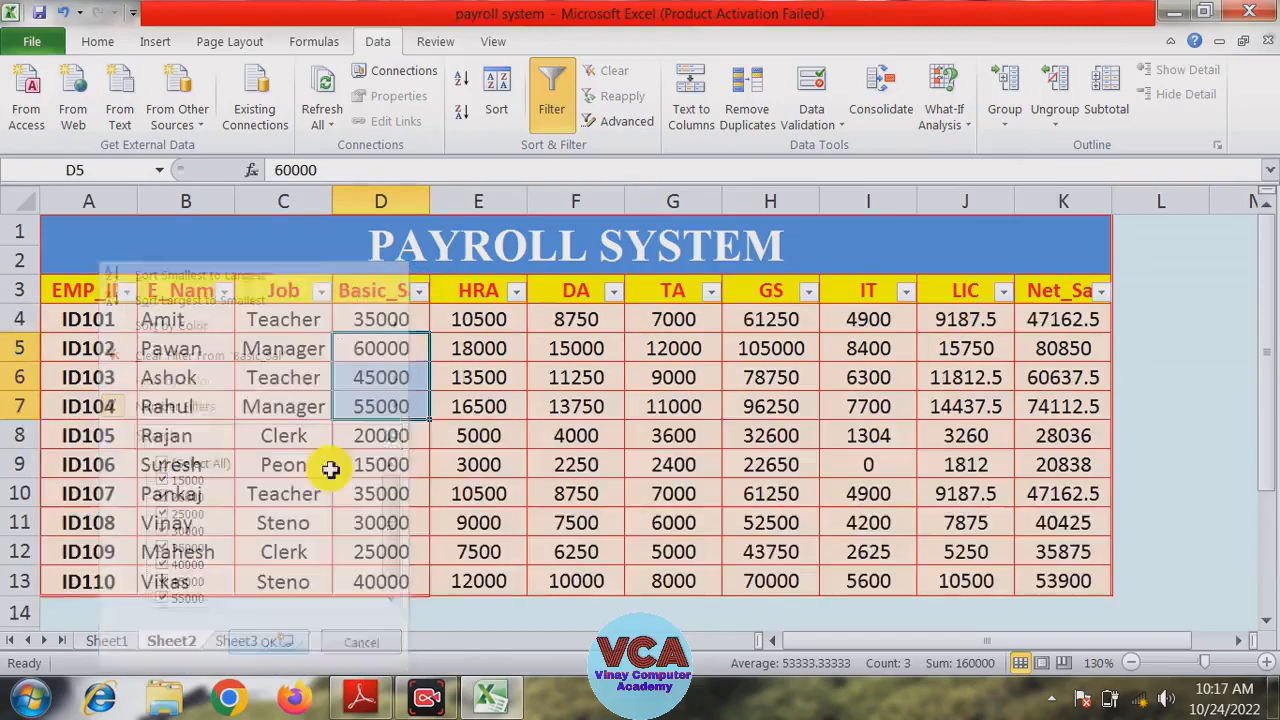
- Apply a custom number filter to the Basic_Sal column with the condition is greater than or equal to 40000
left_click(420, 290)
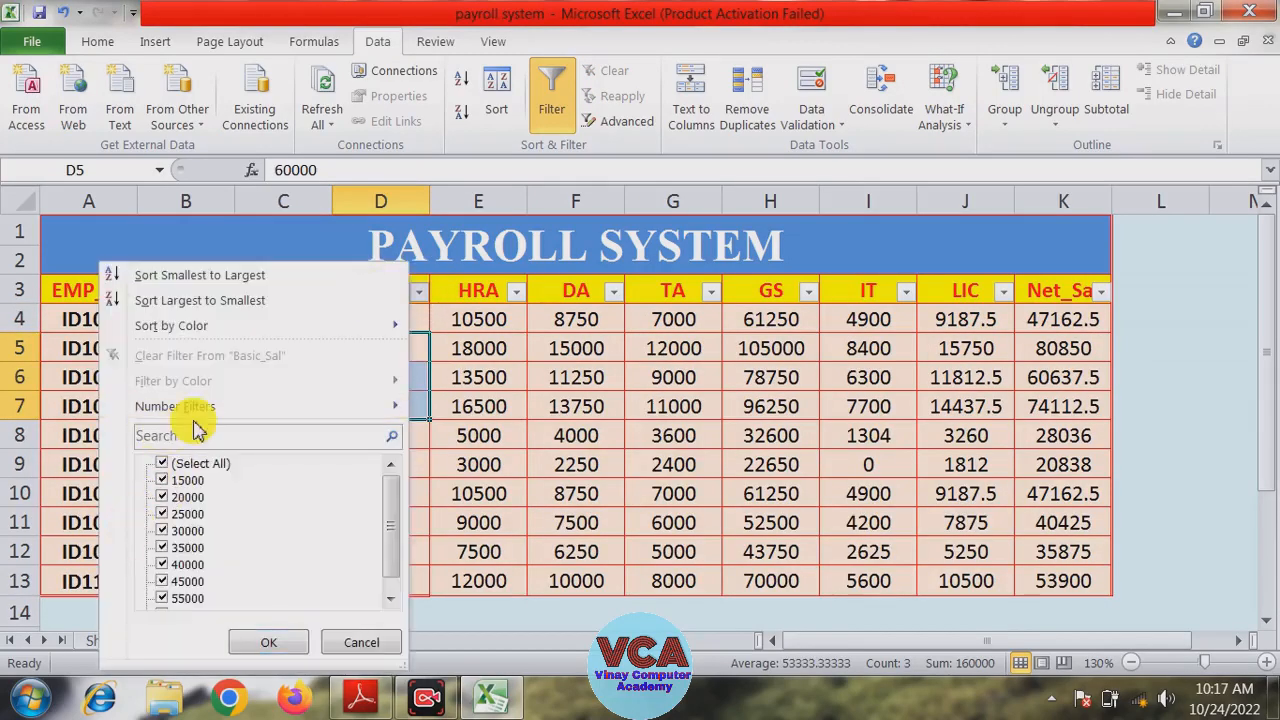
mouse_move(208, 412)
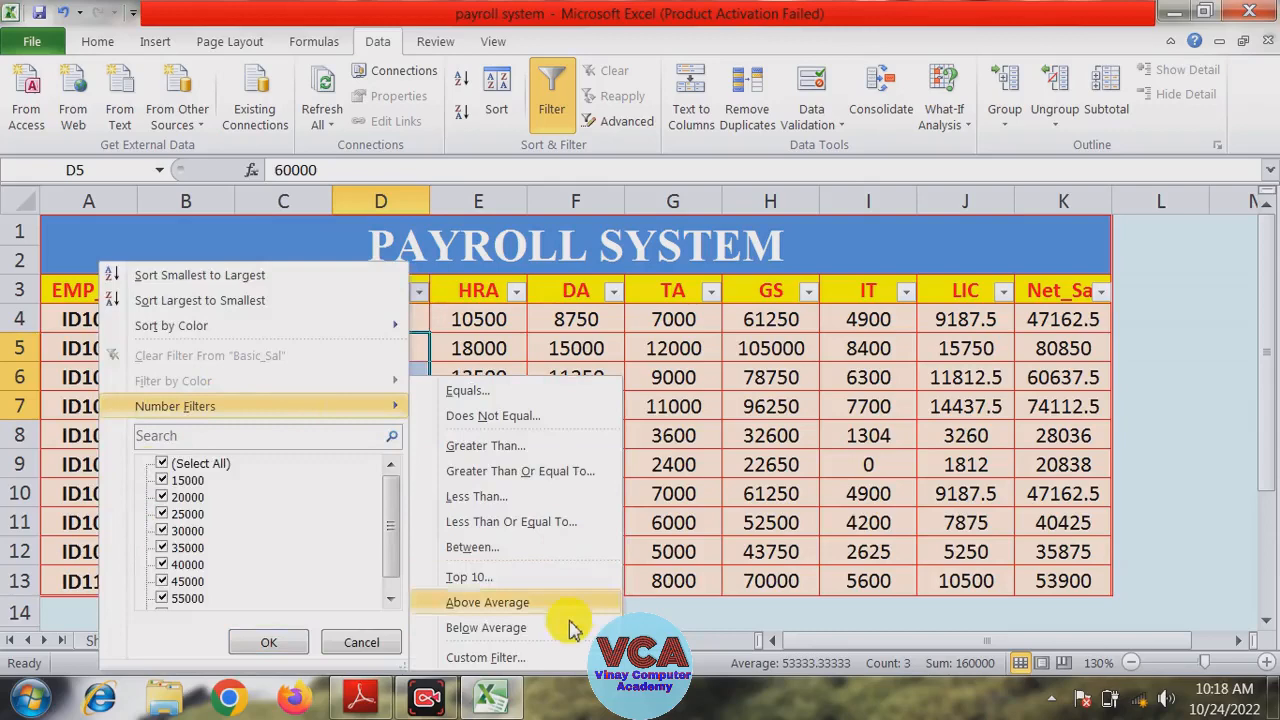
left_click(495, 657)
left_click(785, 196)
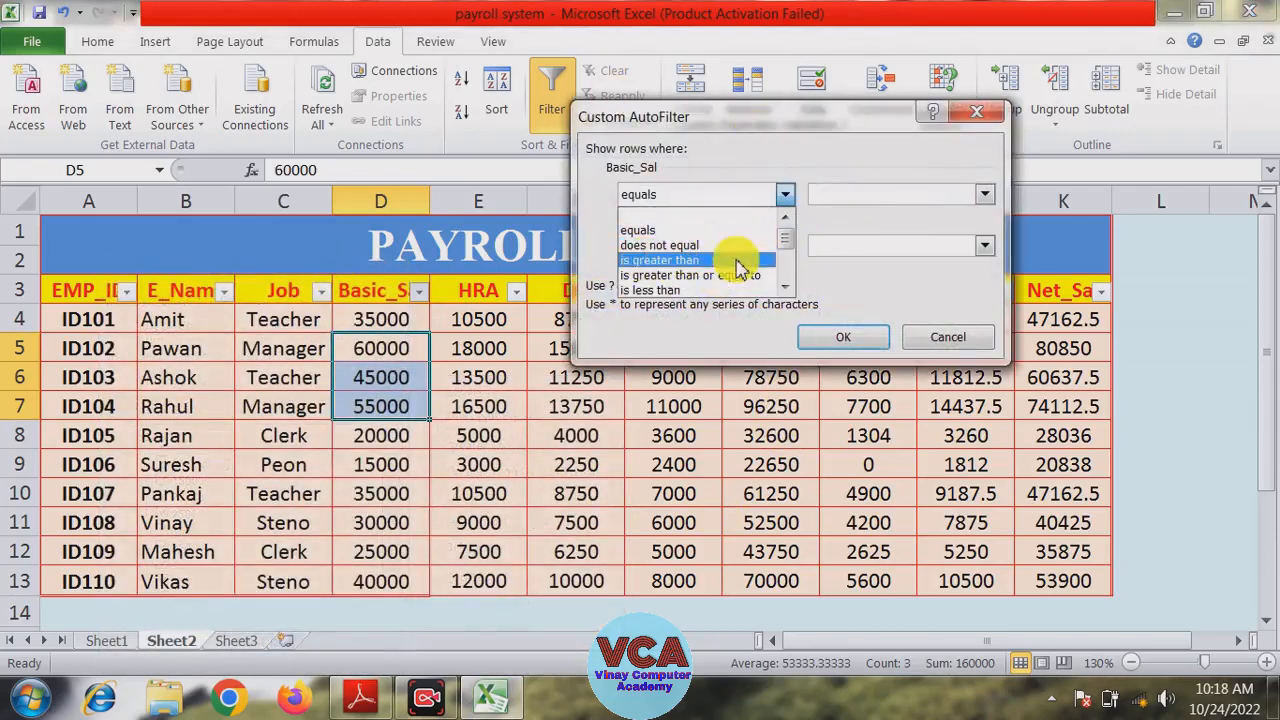
left_click(662, 276)
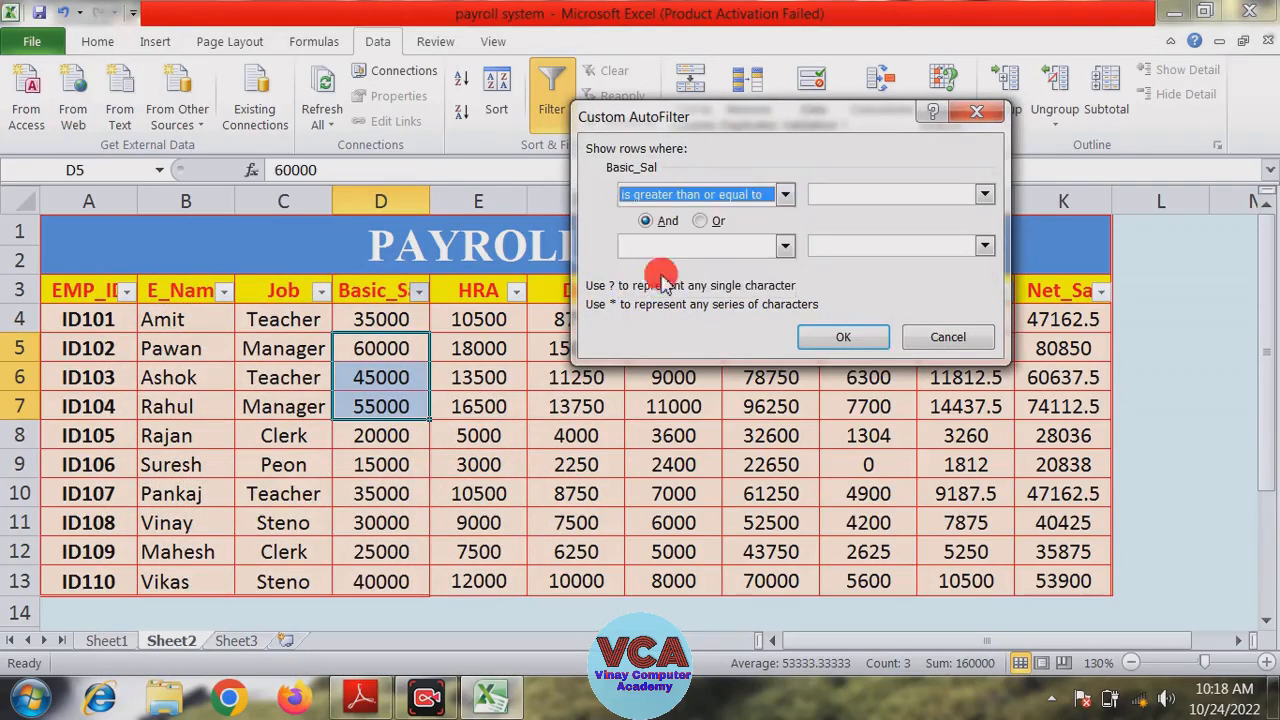
left_click(822, 199)
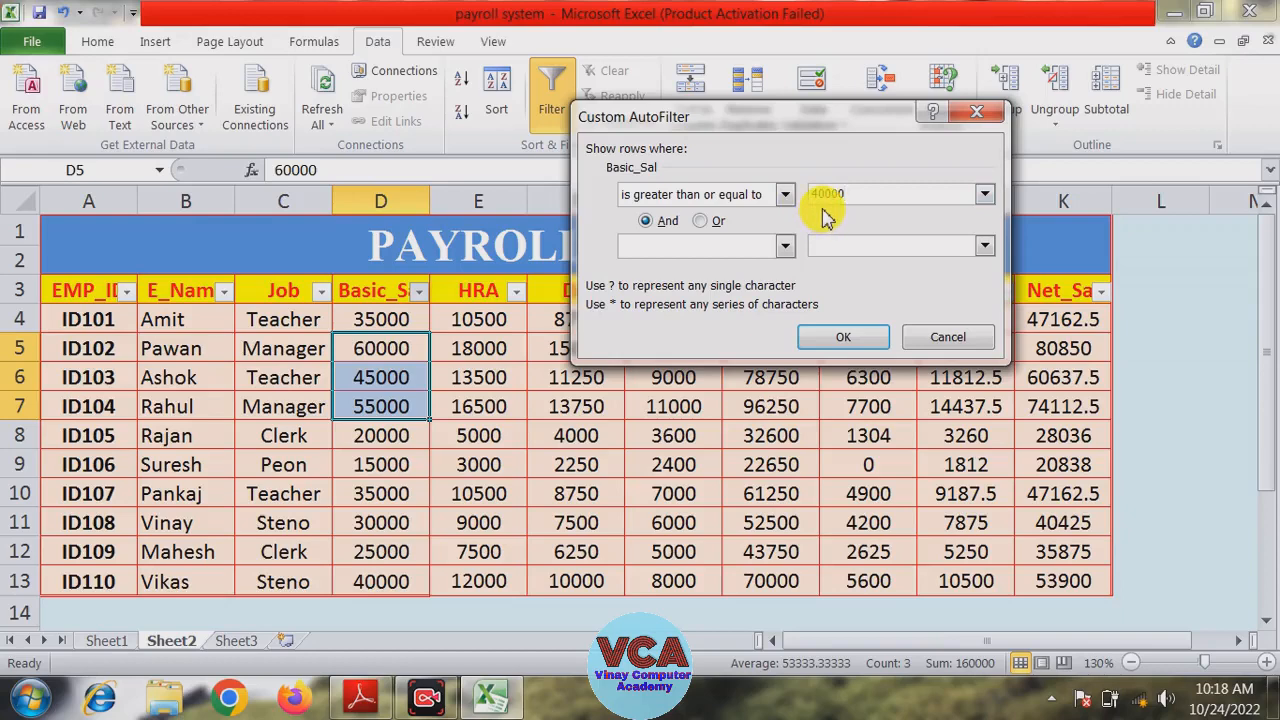
left_click(833, 337)
- Highlight the Basic_Sal values of 40000 and above, and restore all records by selecting all values in the column's filter
left_click(388, 410)
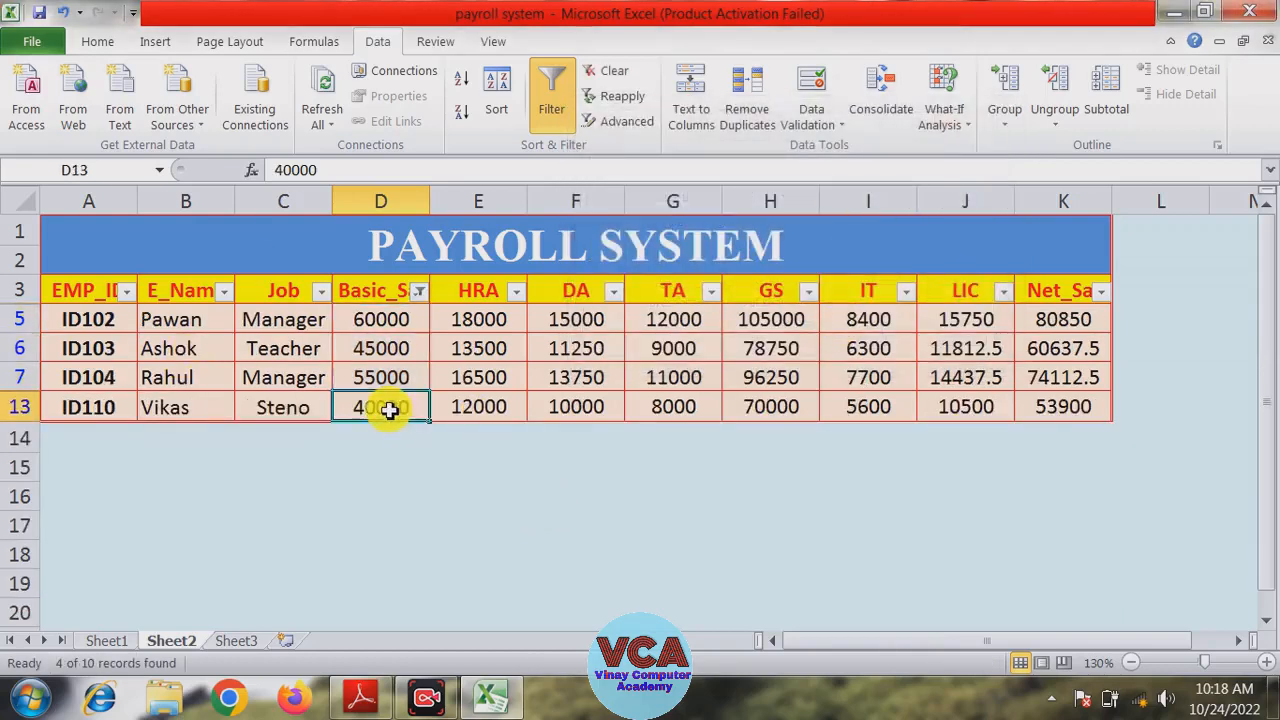
left_click_drag(380, 410, 381, 328)
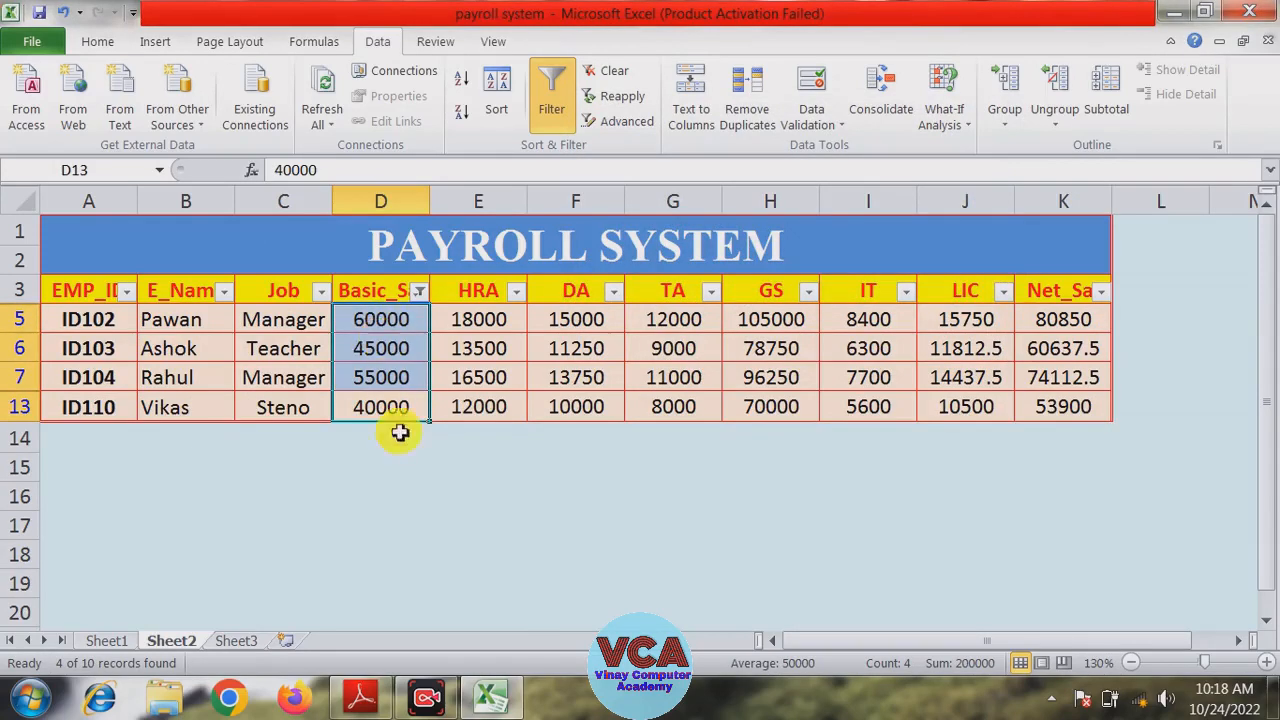
left_click(419, 291)
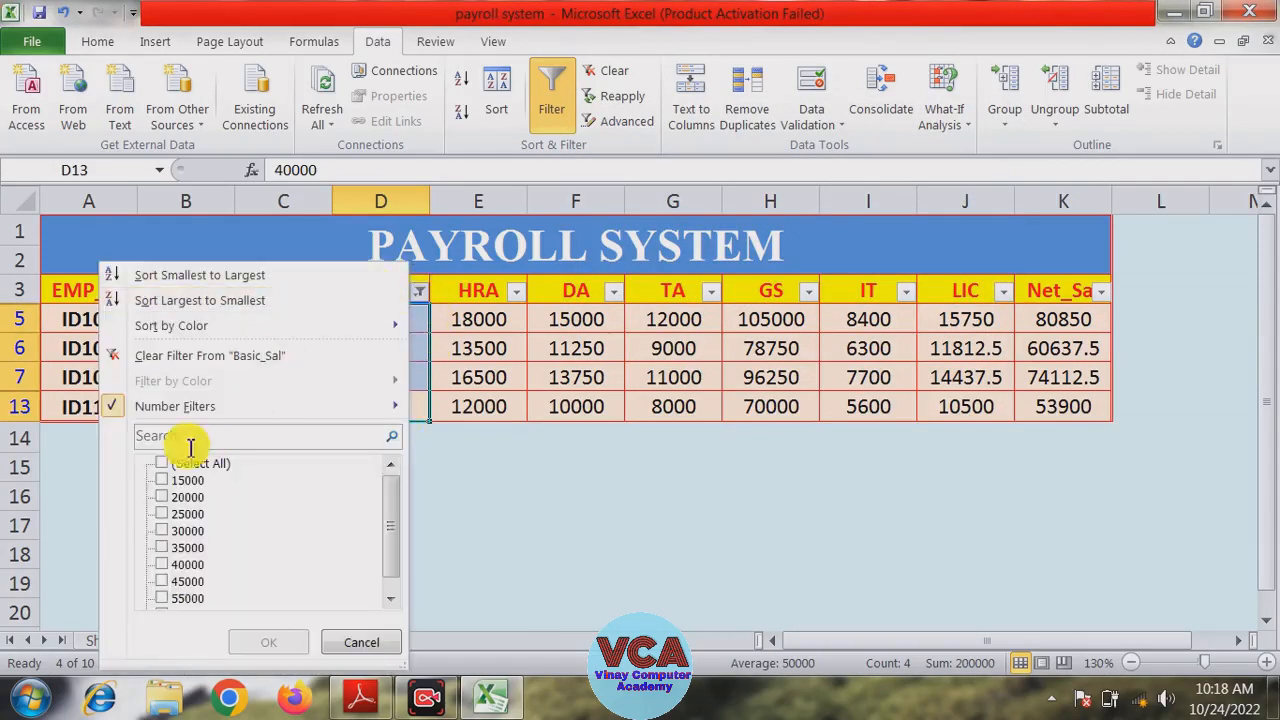
left_click(163, 464)
left_click(262, 642)
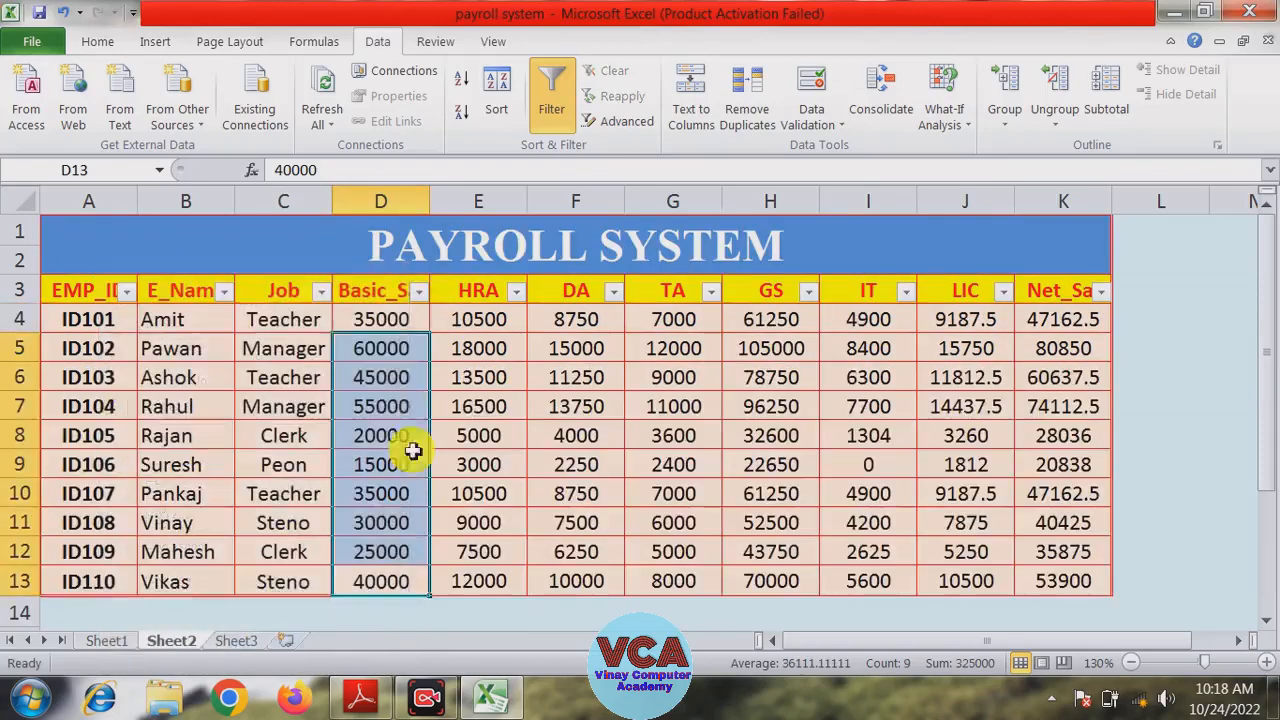
- Apply a custom number filter to the Basic_Sal column with the condition is less than 40000
left_click(420, 295)
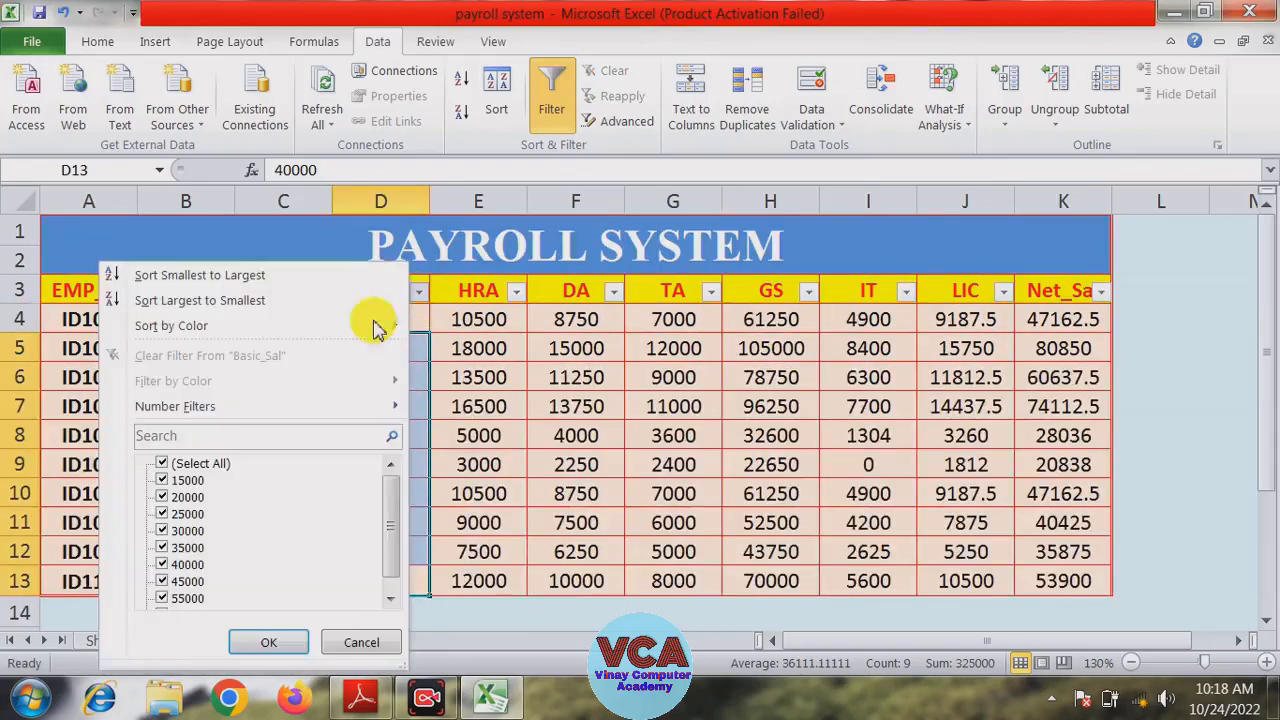
mouse_move(166, 406)
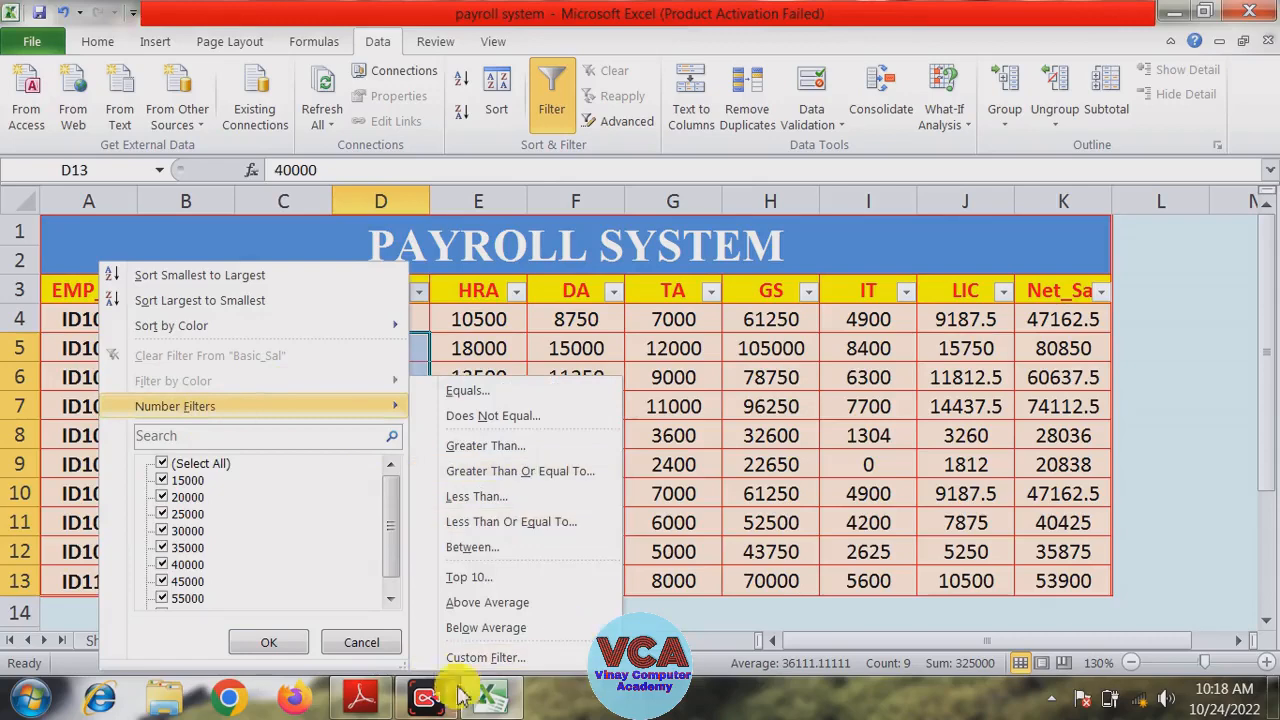
left_click(485, 657)
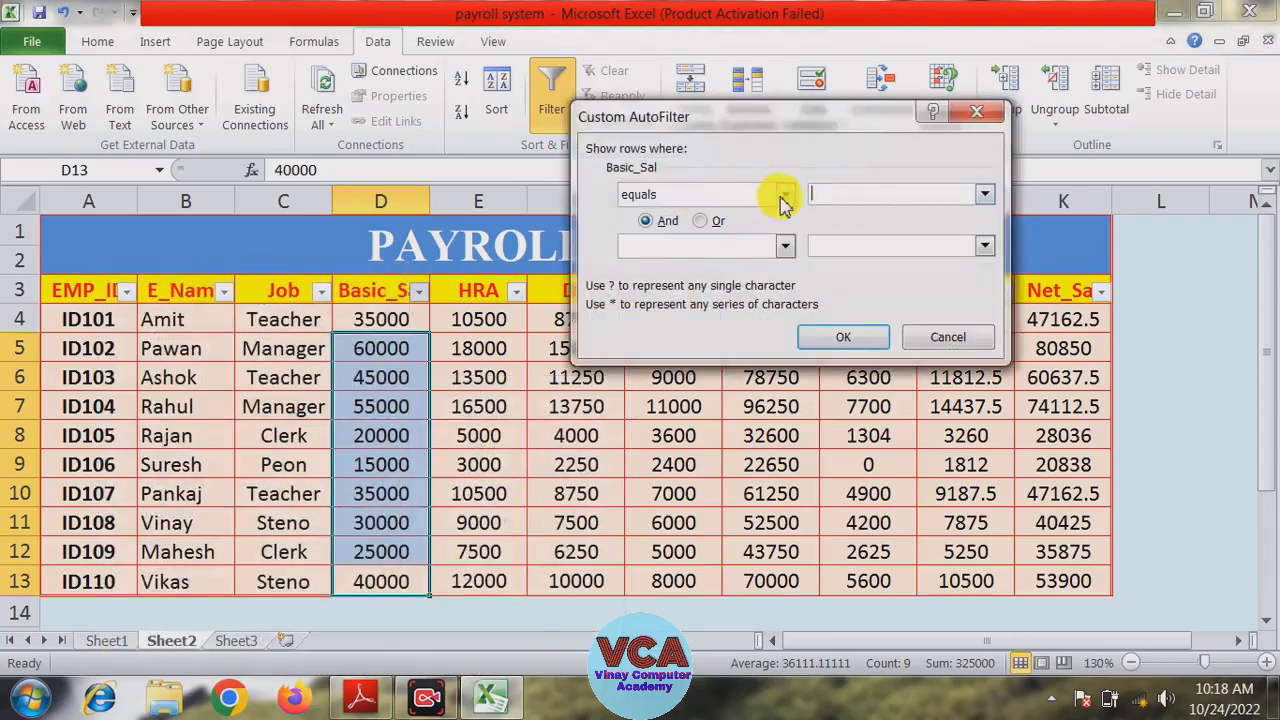
left_click(784, 195)
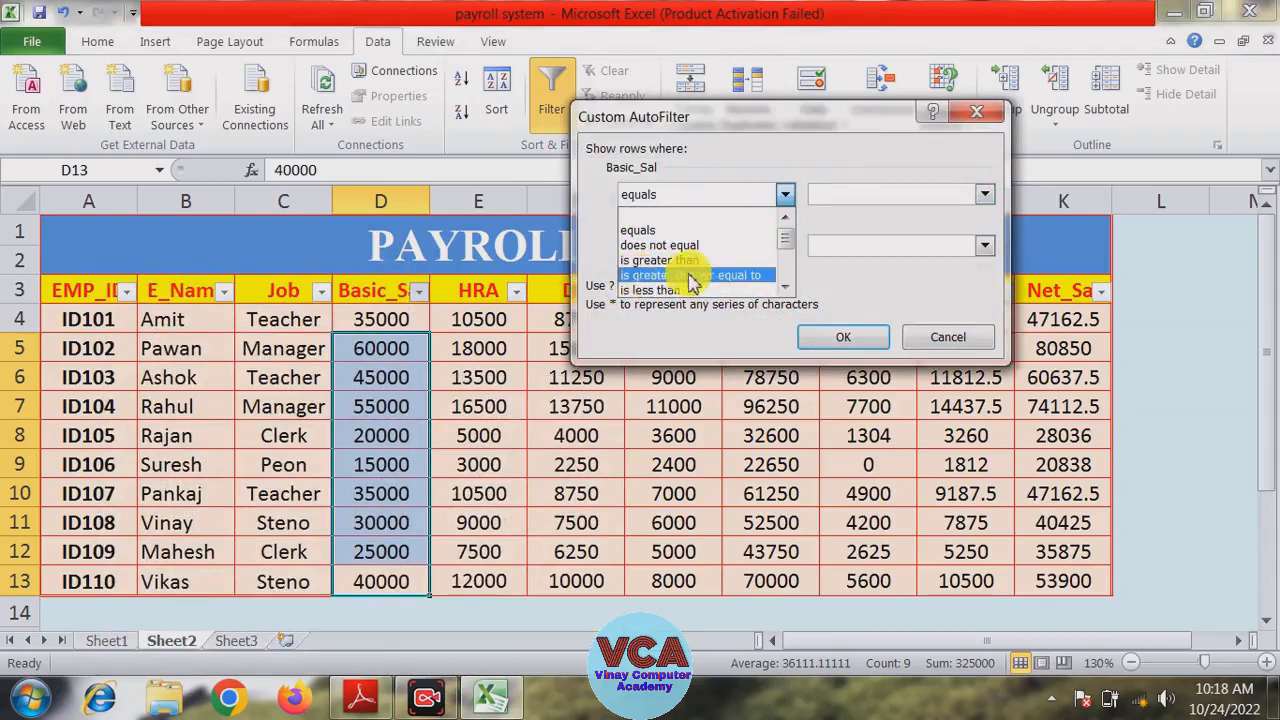
left_click(650, 290)
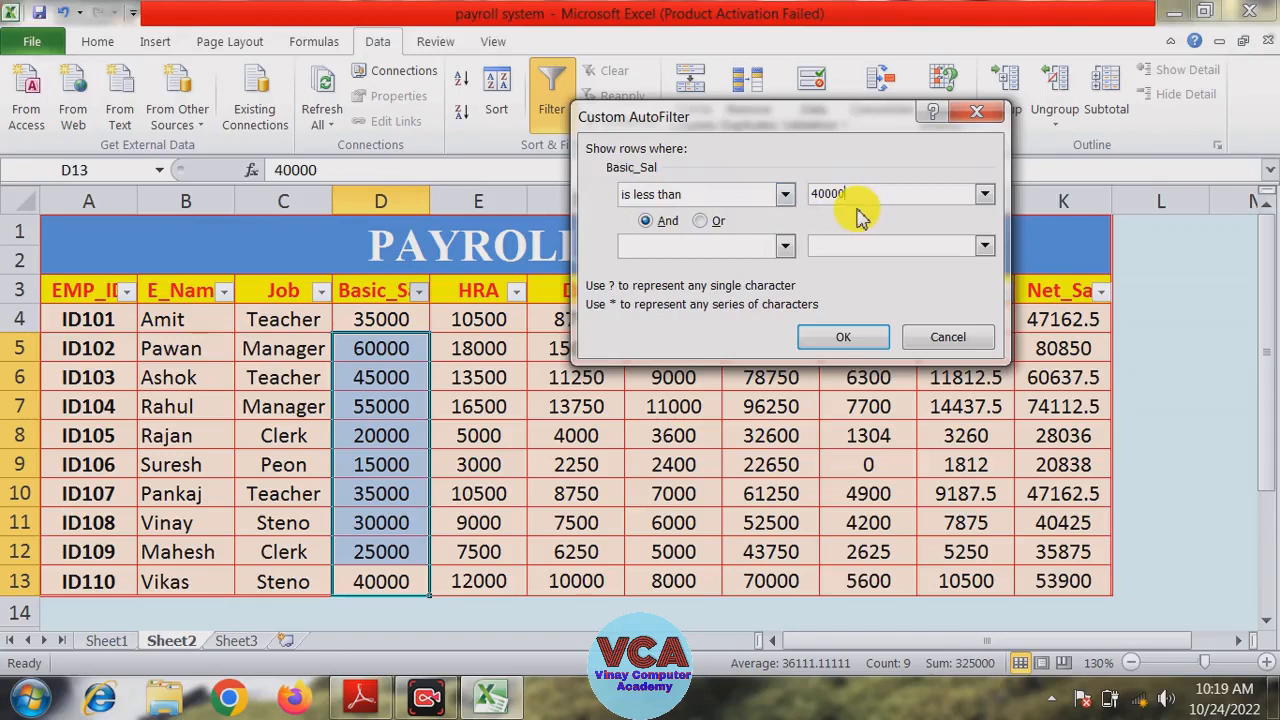
left_click(828, 340)
- Highlight the Basic_Sal values below 40000, and bring back all records by selecting all values in the column's filter
left_click(380, 406)
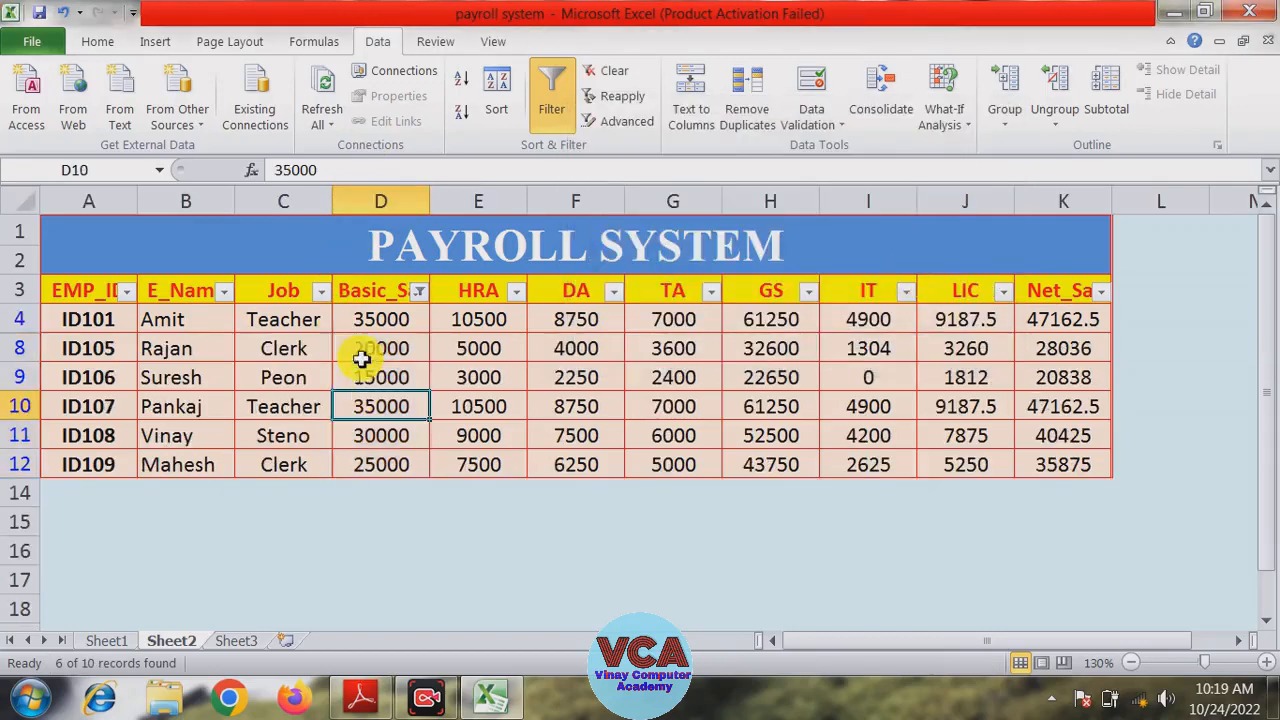
left_click_drag(371, 326, 369, 466)
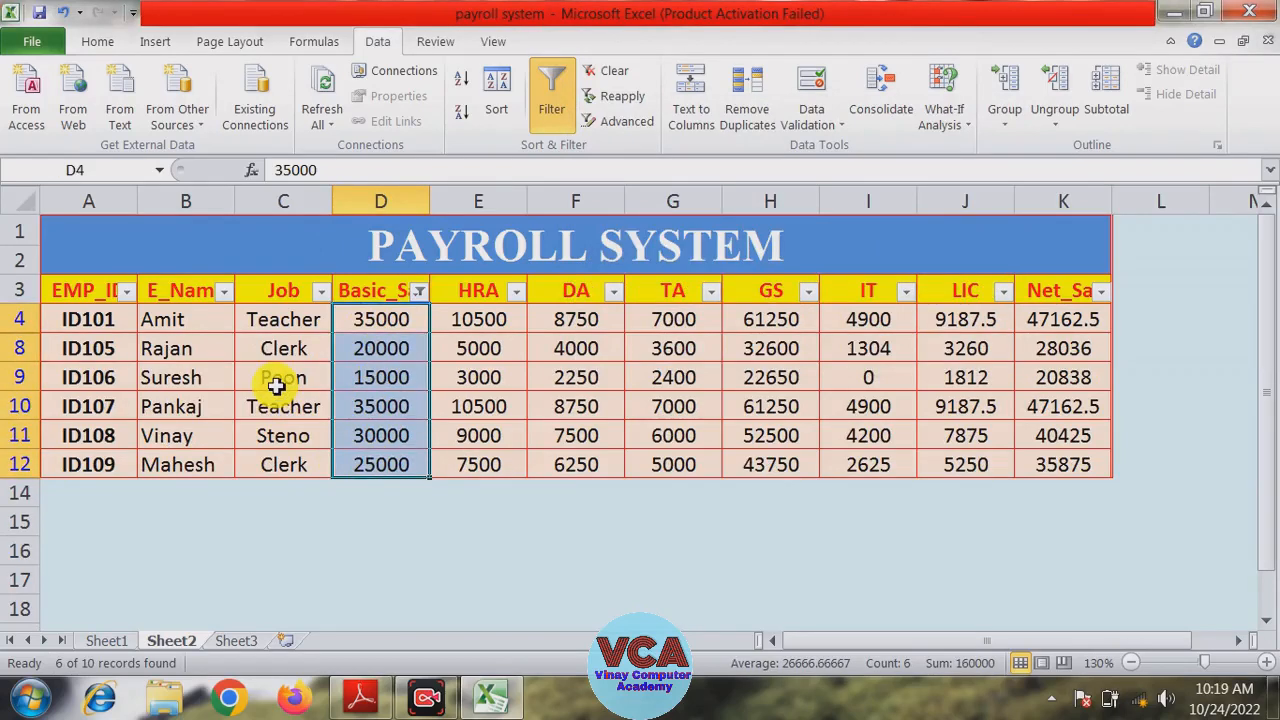
left_click(421, 298)
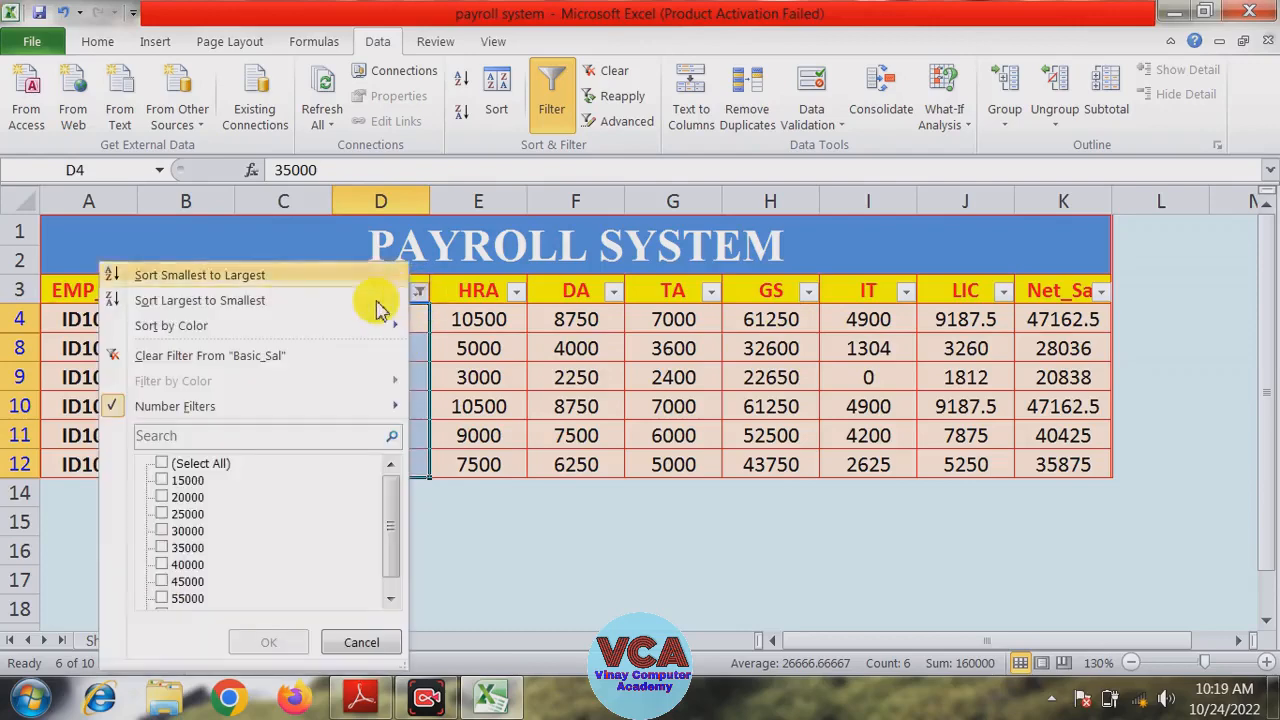
left_click(205, 463)
left_click(264, 650)
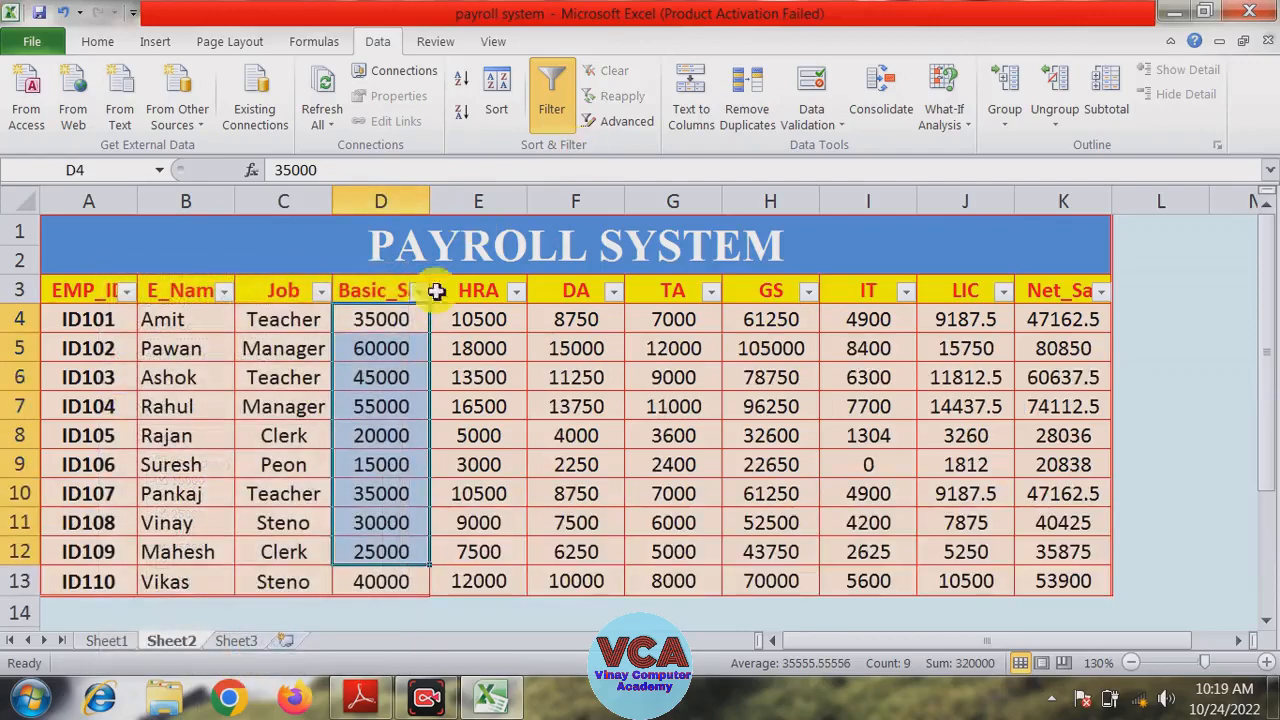
left_click(421, 296)
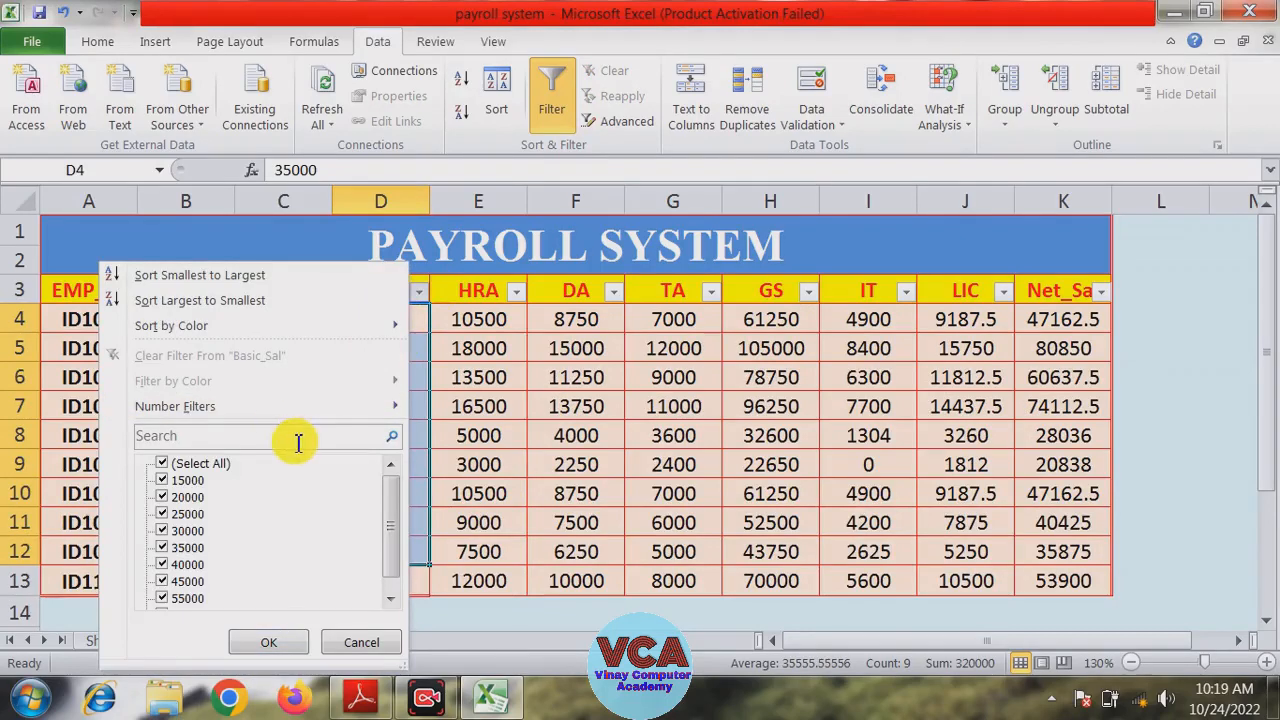
mouse_move(350, 415)
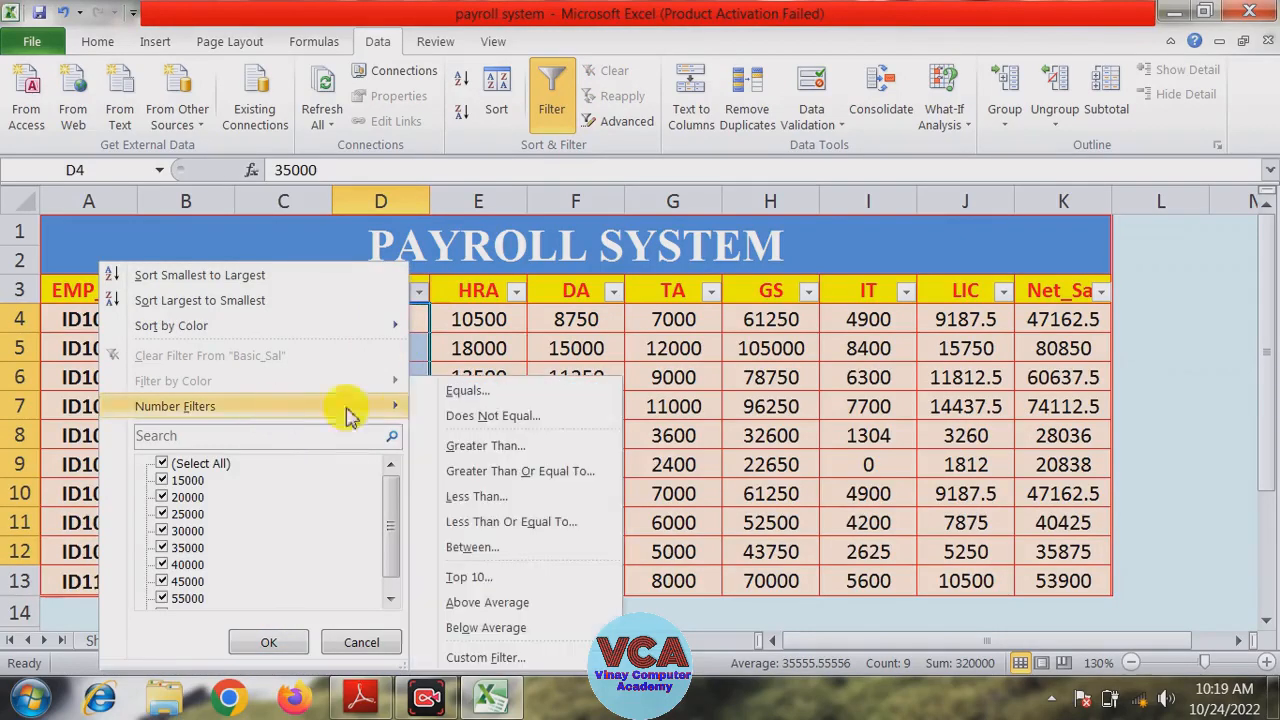
left_click(455, 656)
left_click(785, 194)
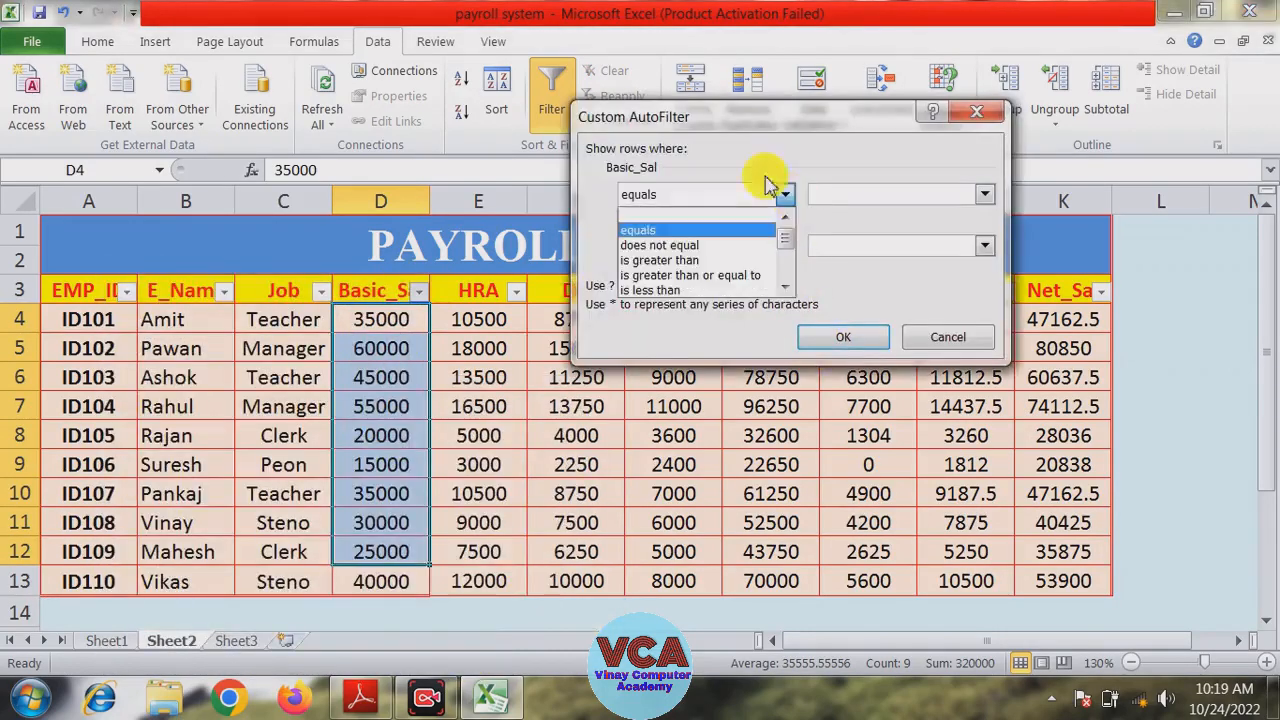
scroll(791, 292, "down", 2)
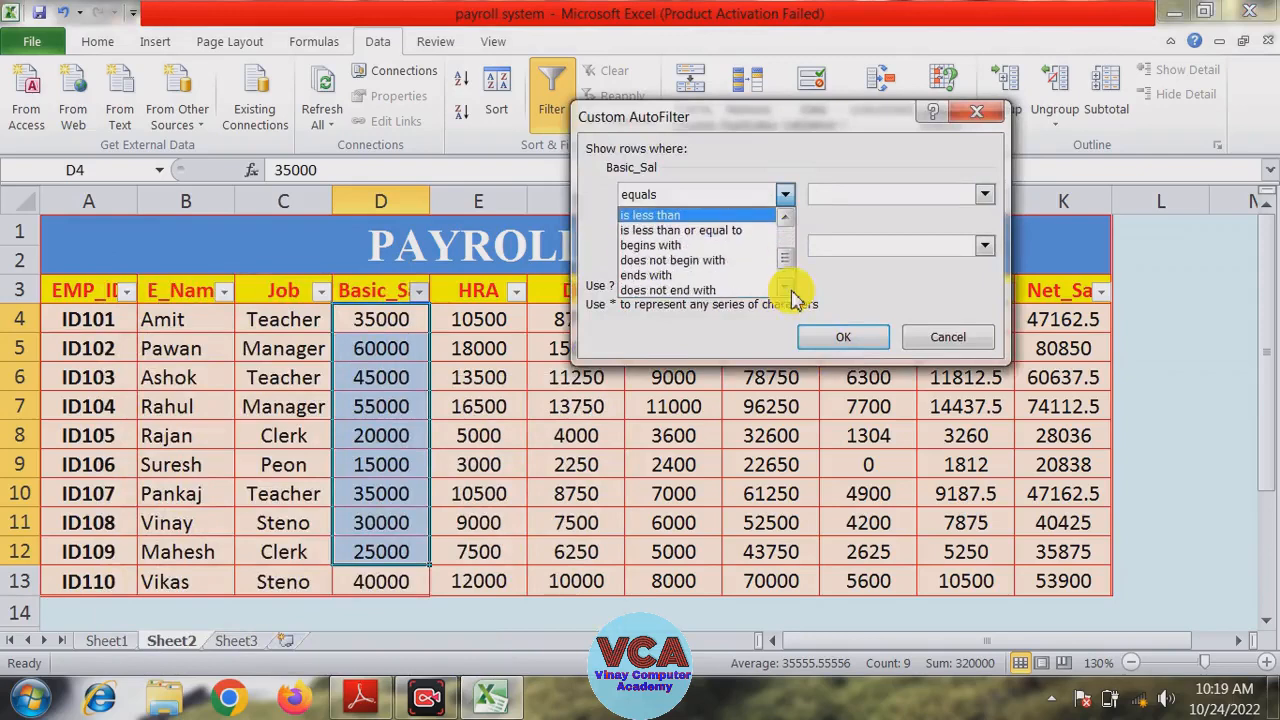
left_click(680, 230)
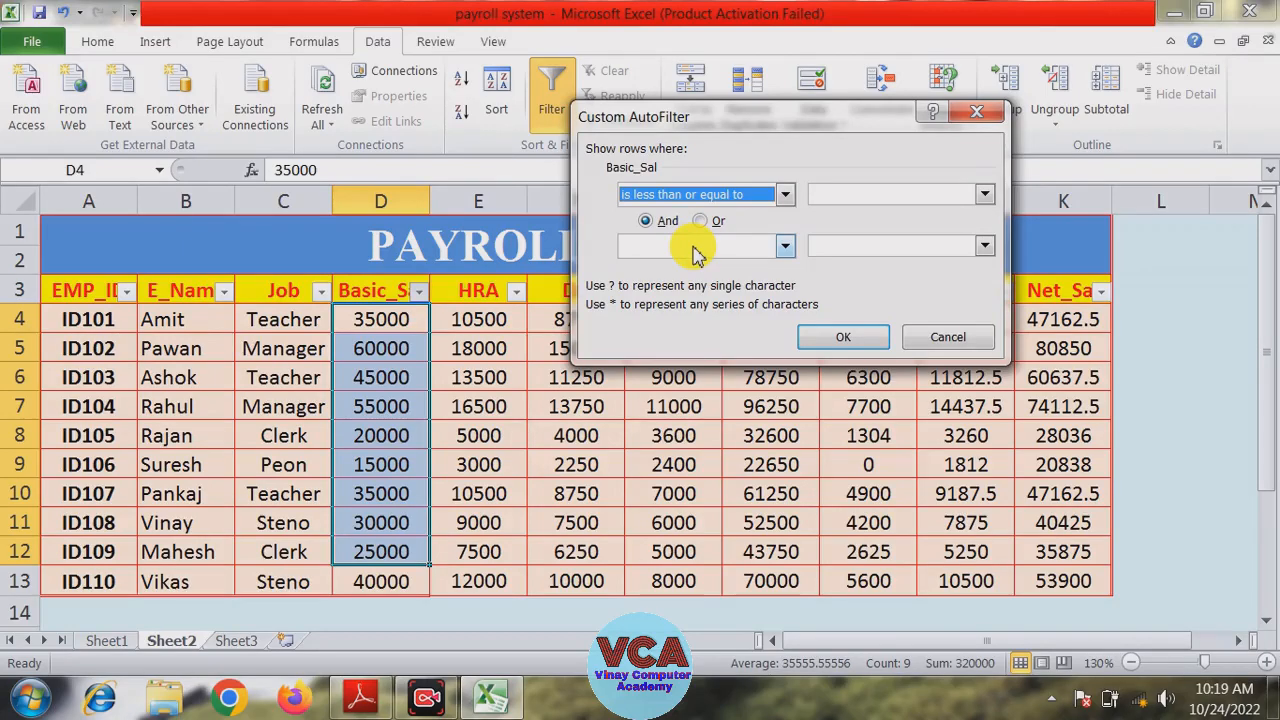
left_click(785, 194)
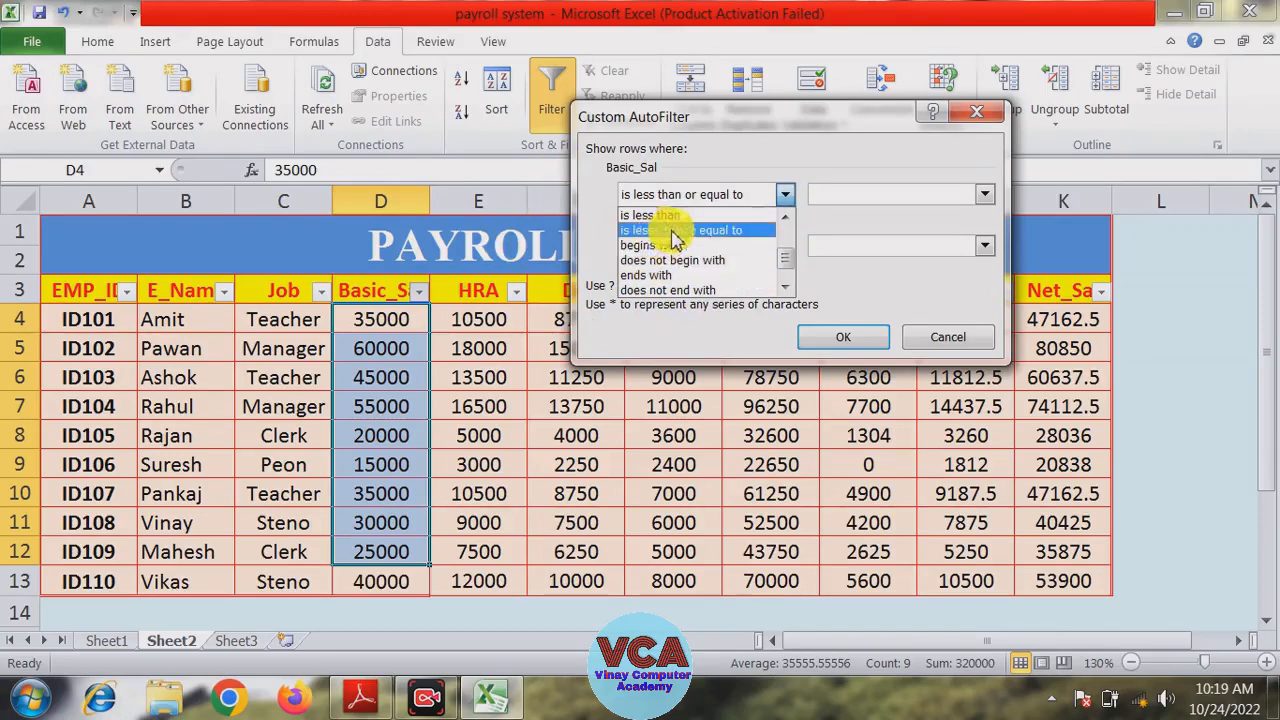
left_click(785, 287)
left_click(785, 288)
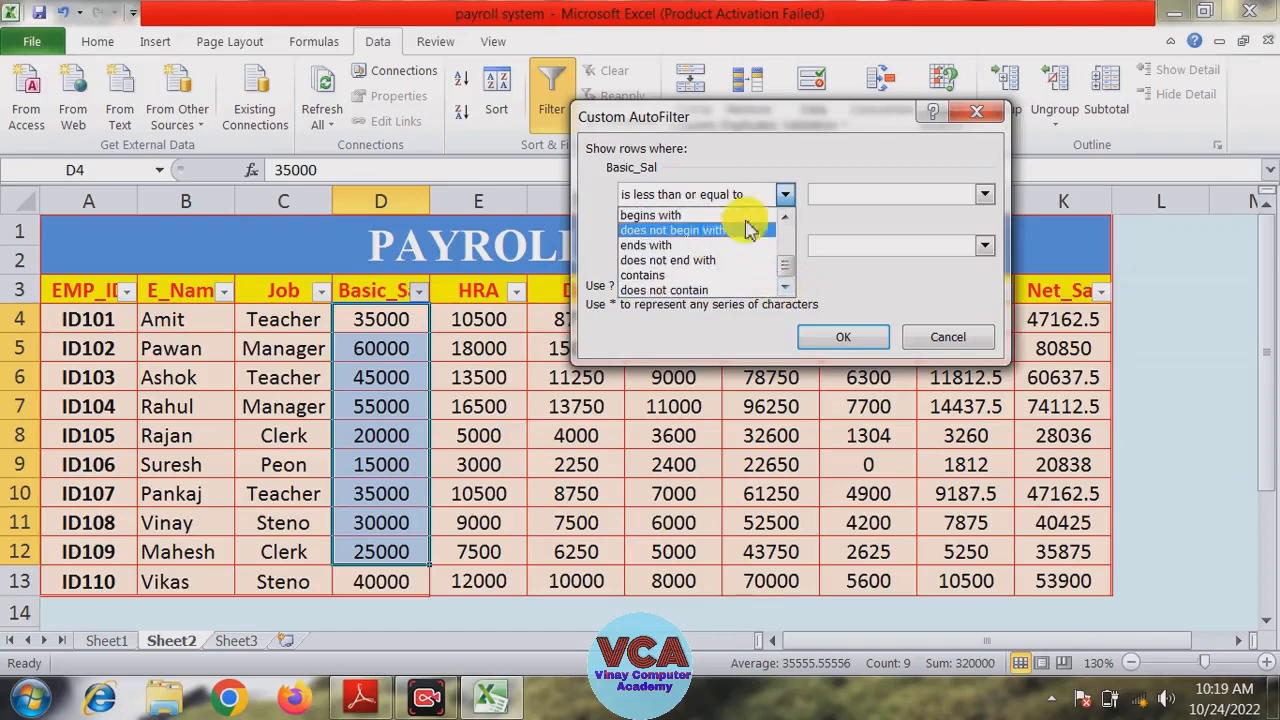
left_click(968, 114)
left_click(976, 111)
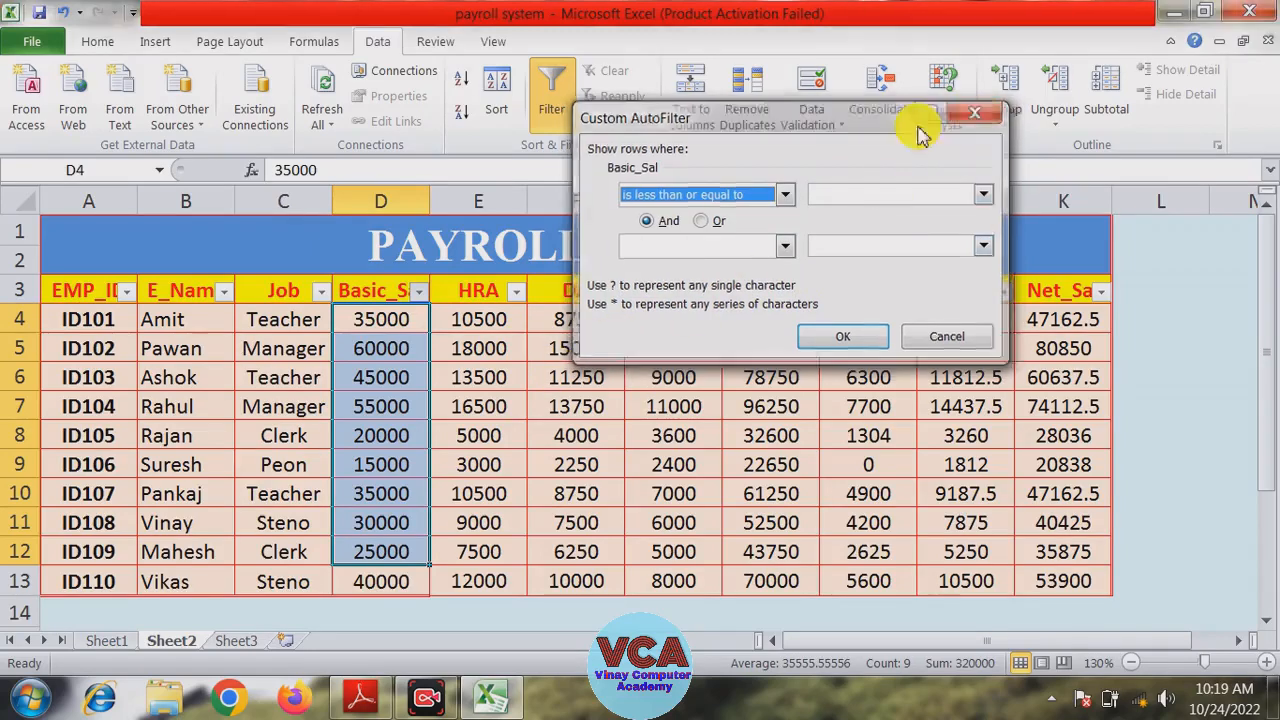
left_click(623, 230)
- Start a Between number filter on the Basic_Sal column, choosing is greater than or equal to as the first condition
left_click(418, 291)
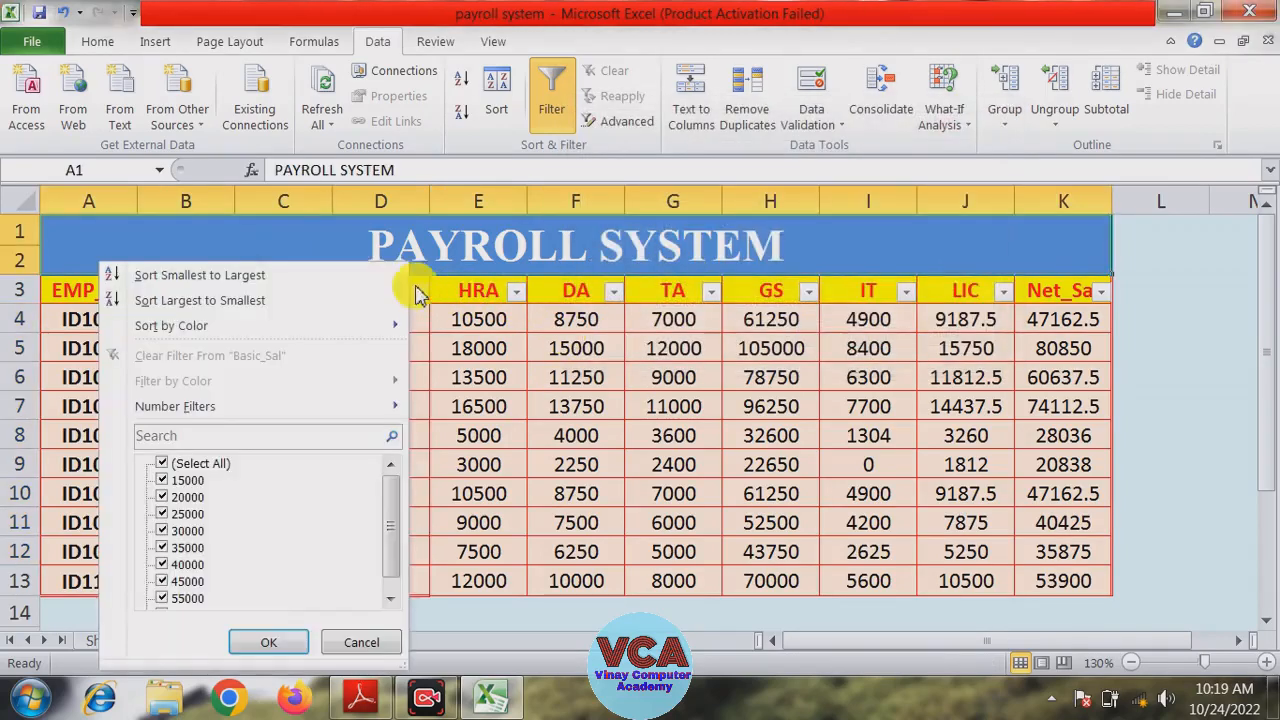
mouse_move(218, 408)
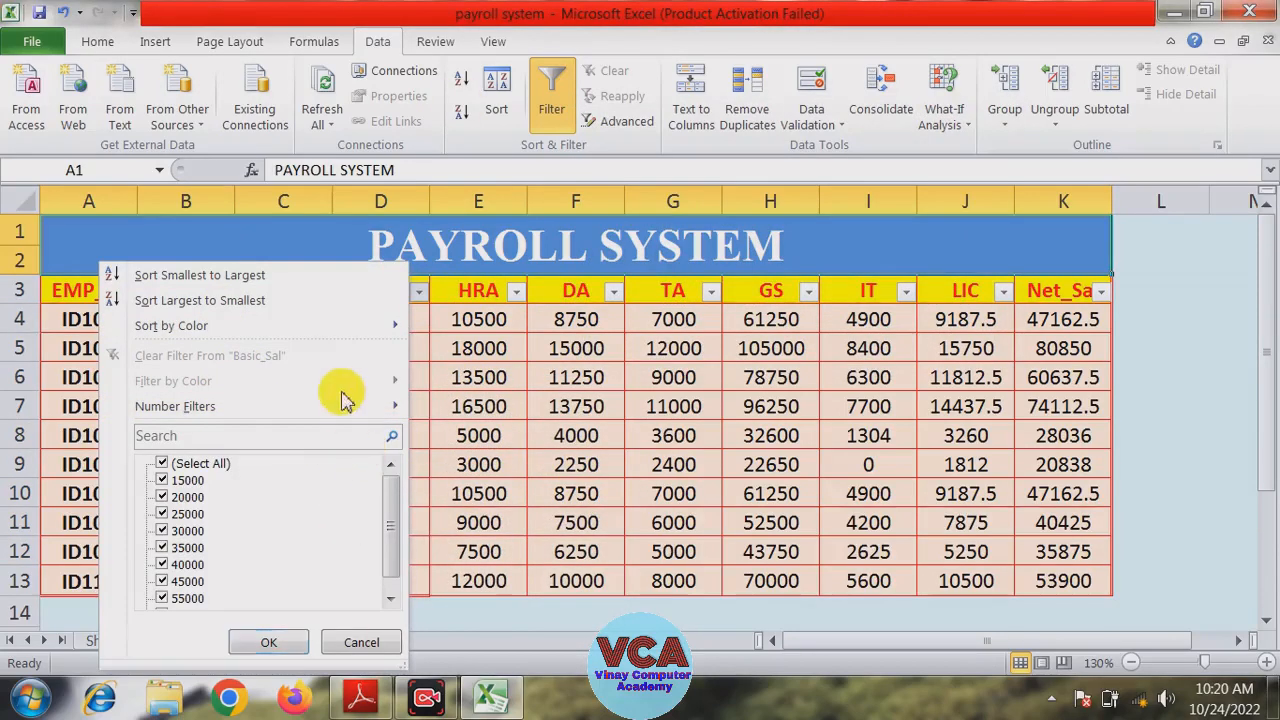
mouse_move(342, 412)
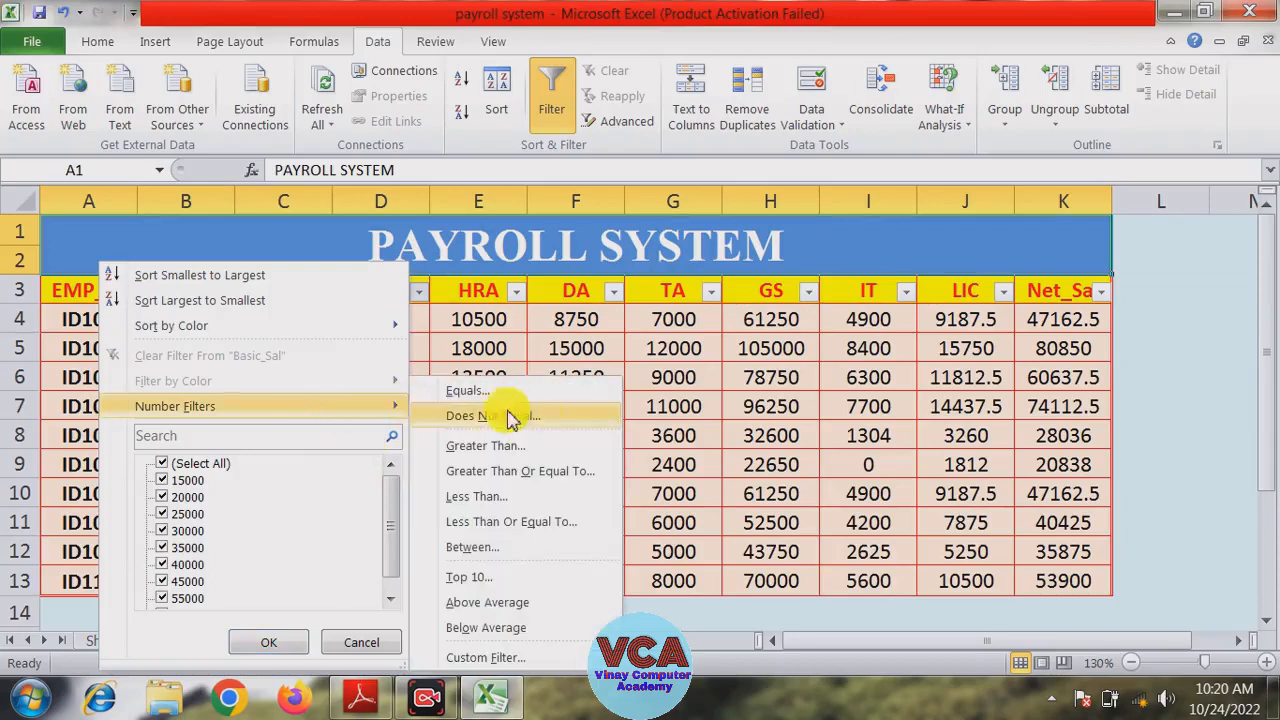
left_click(488, 553)
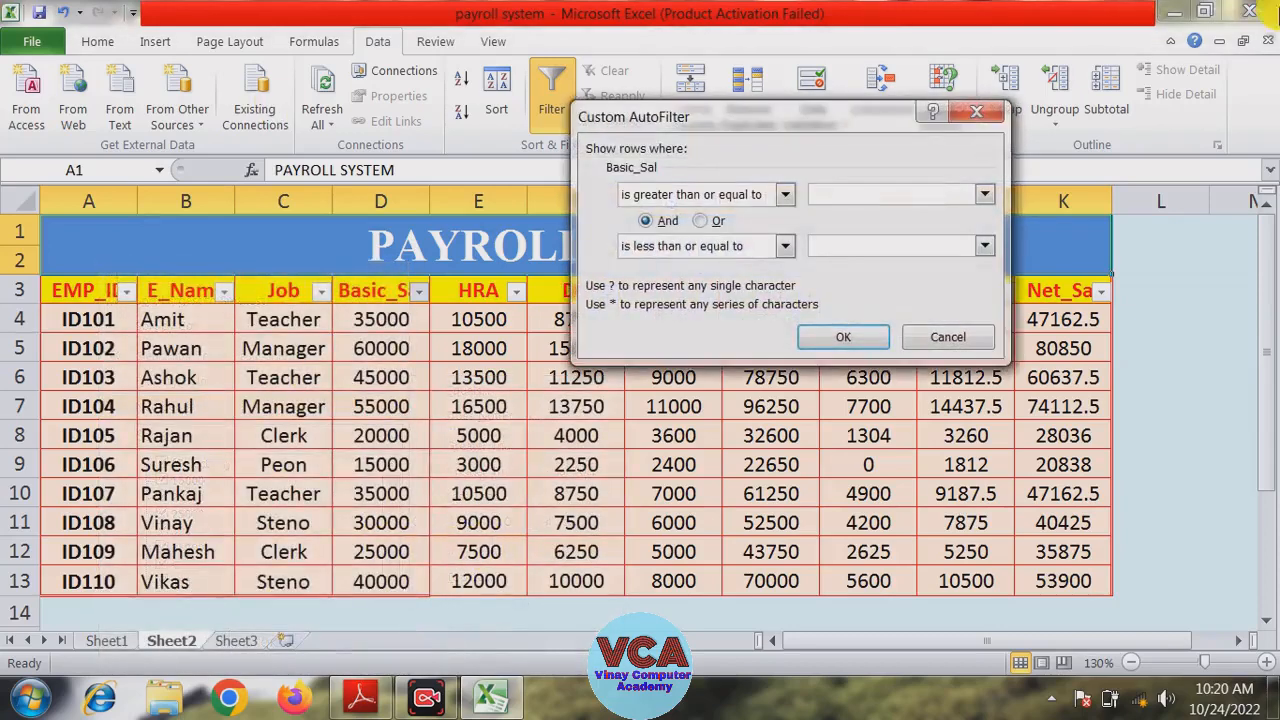
left_click(786, 194)
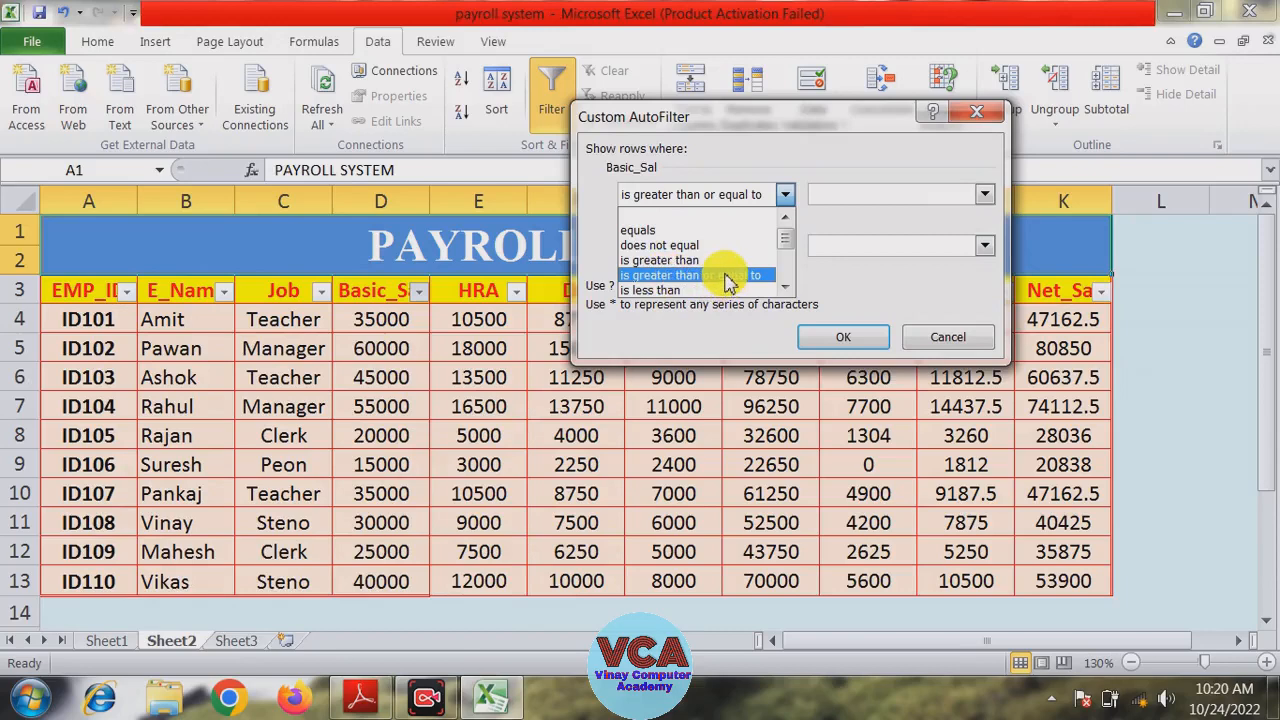
left_click(786, 287)
left_click(786, 287)
left_click(786, 287)
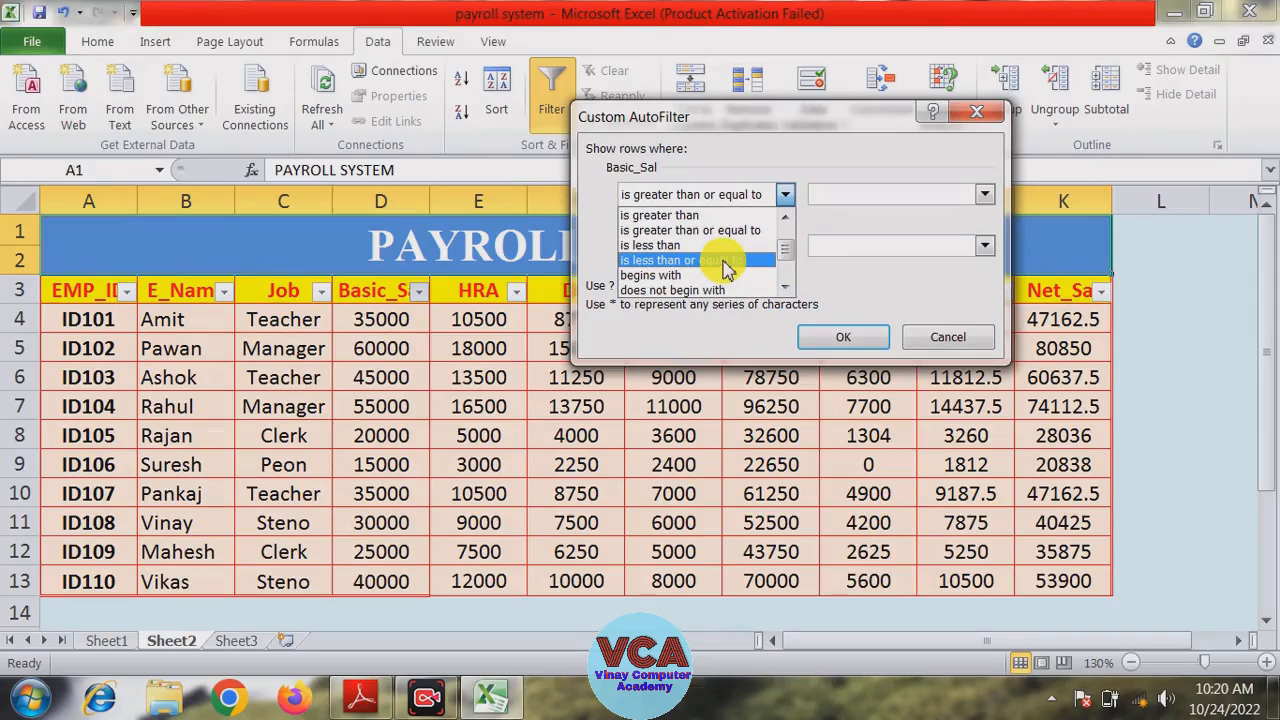
left_click(786, 216)
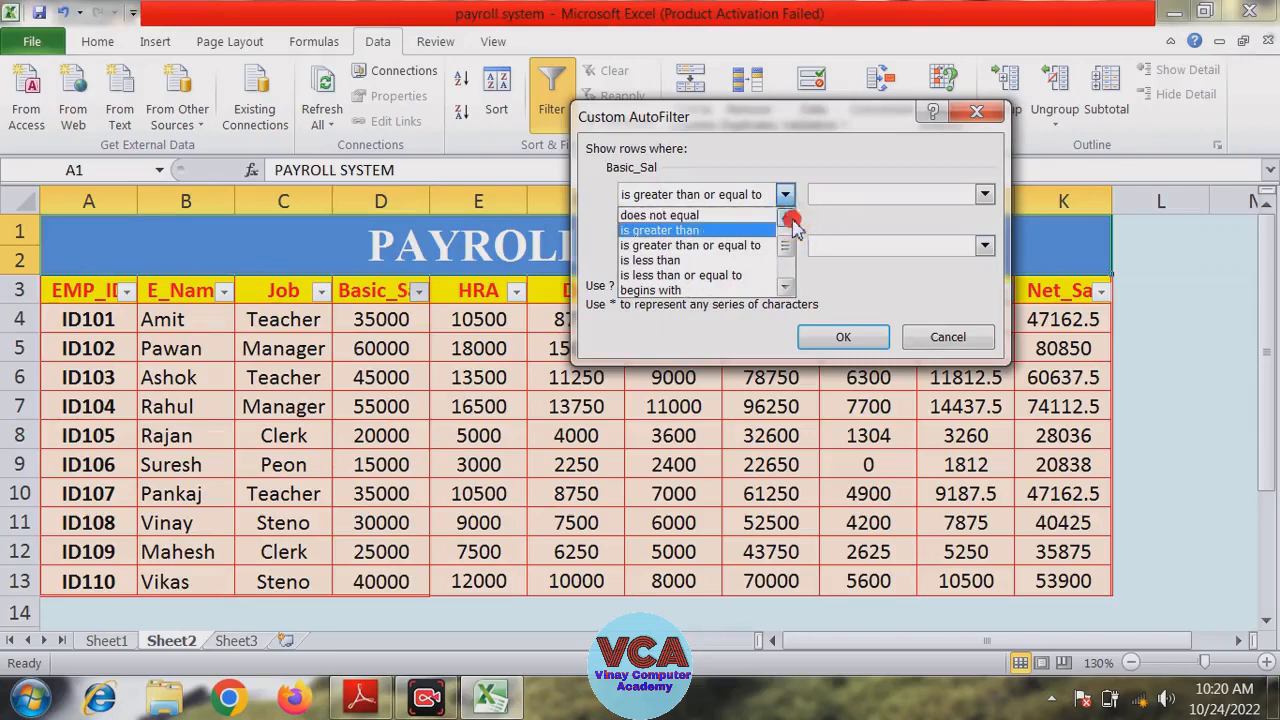
left_click(786, 216)
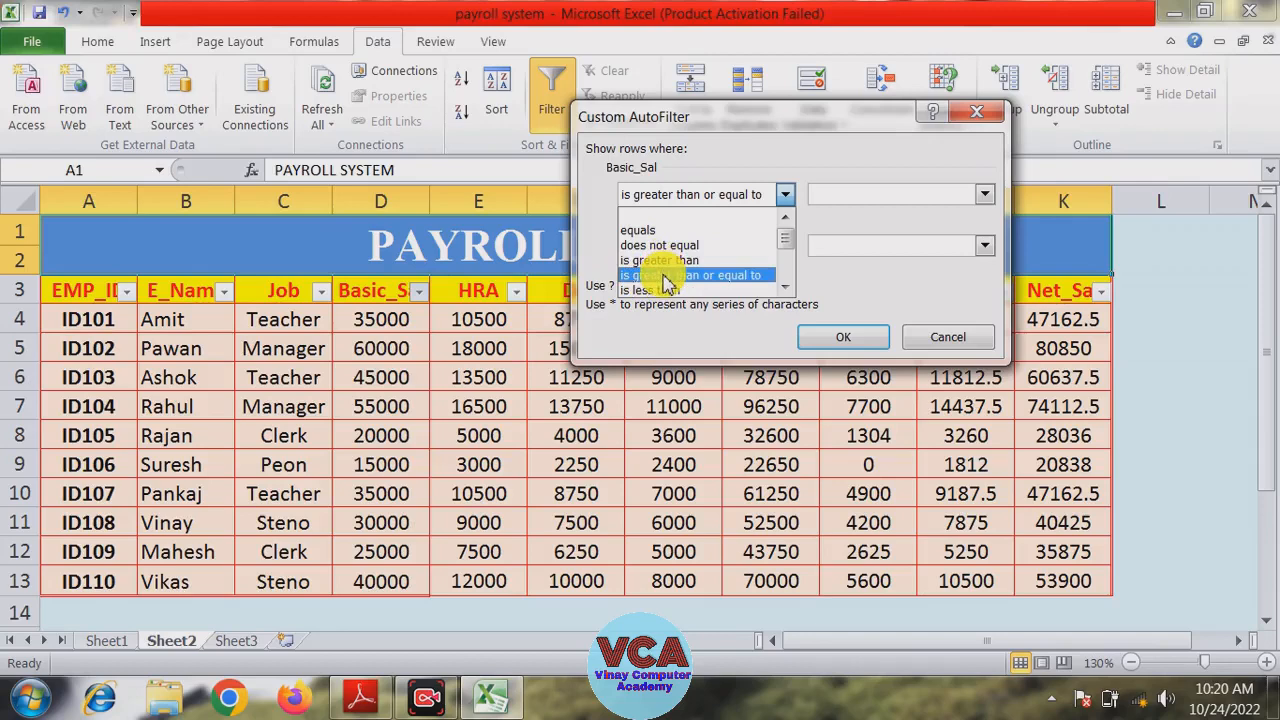
left_click(667, 283)
- Set the Between filter's lower limit to 20000 and upper limit to 40000, and apply it
left_click(823, 195)
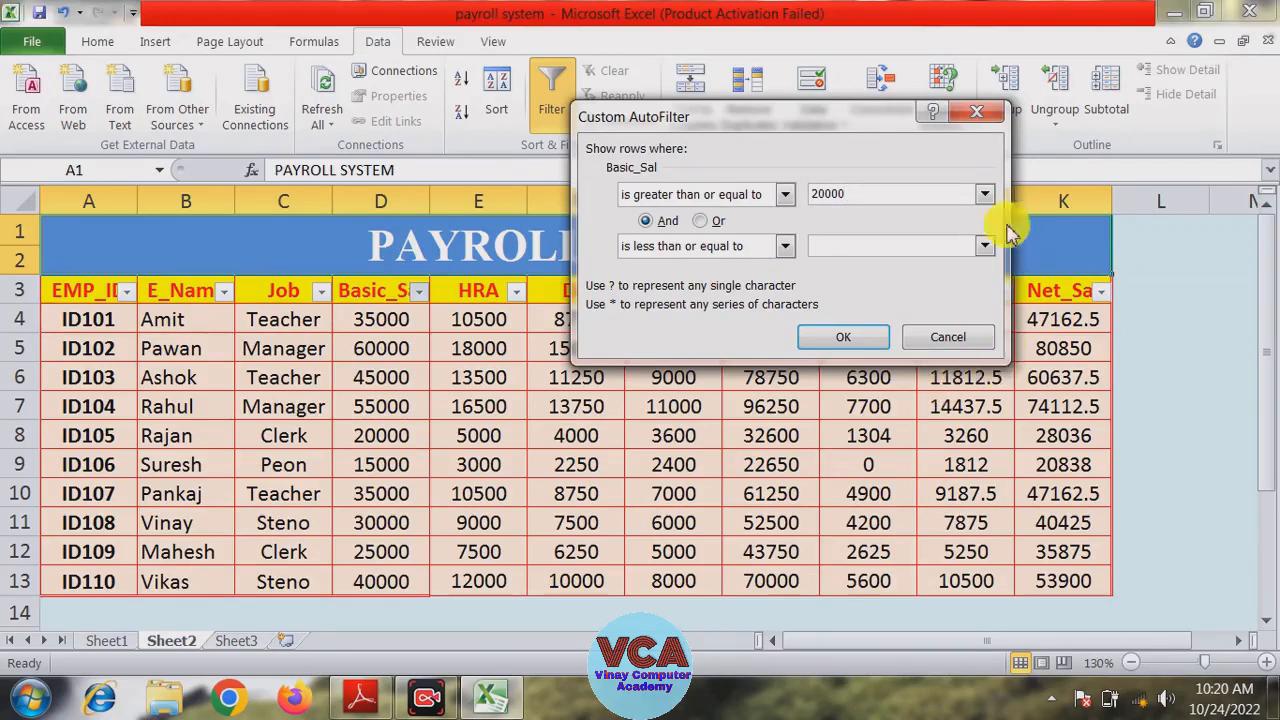
left_click(828, 246)
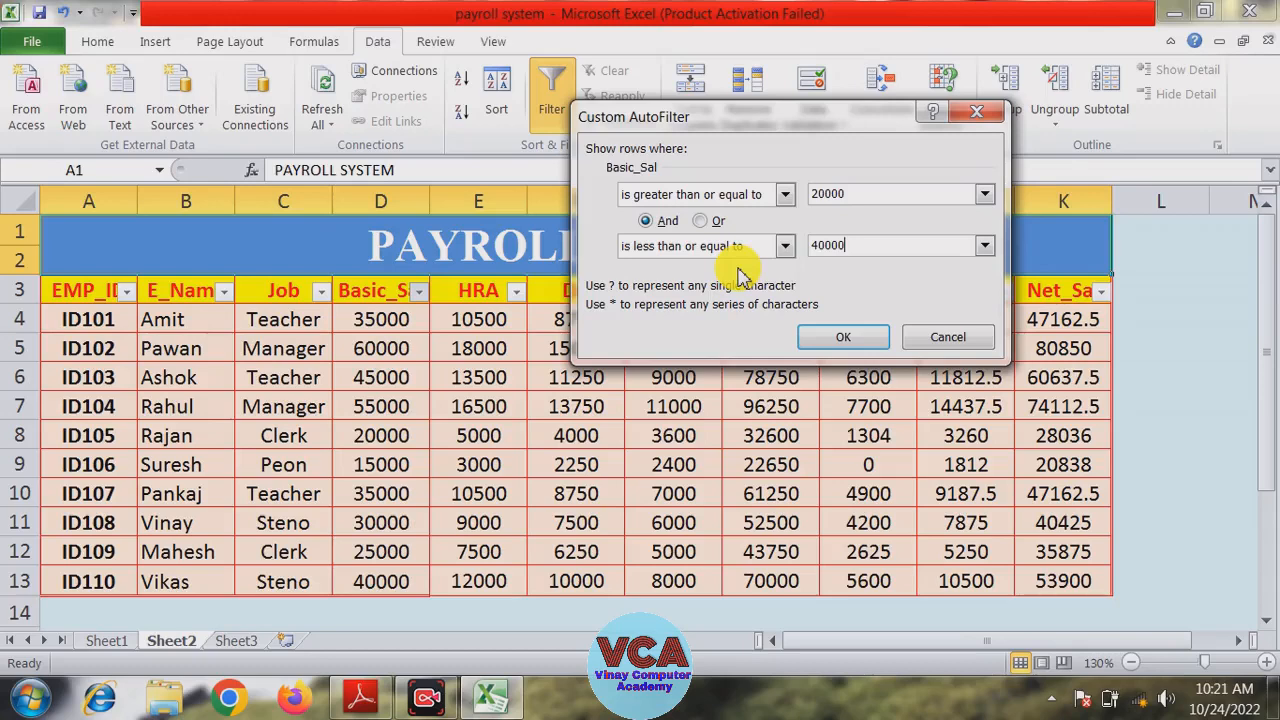
left_click(843, 338)
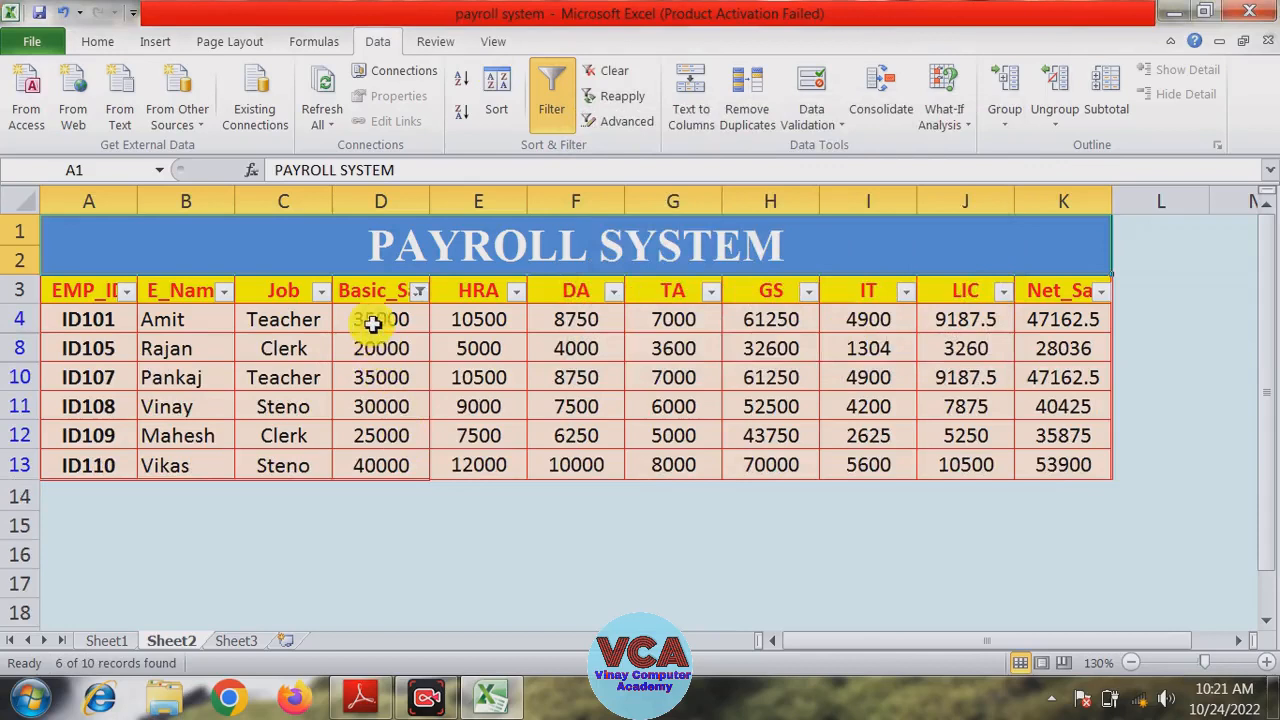
- Highlight the Basic_Sal values between 20000 and 40000, and restore all records by selecting all values in the column's filter
left_click_drag(371, 316, 370, 460)
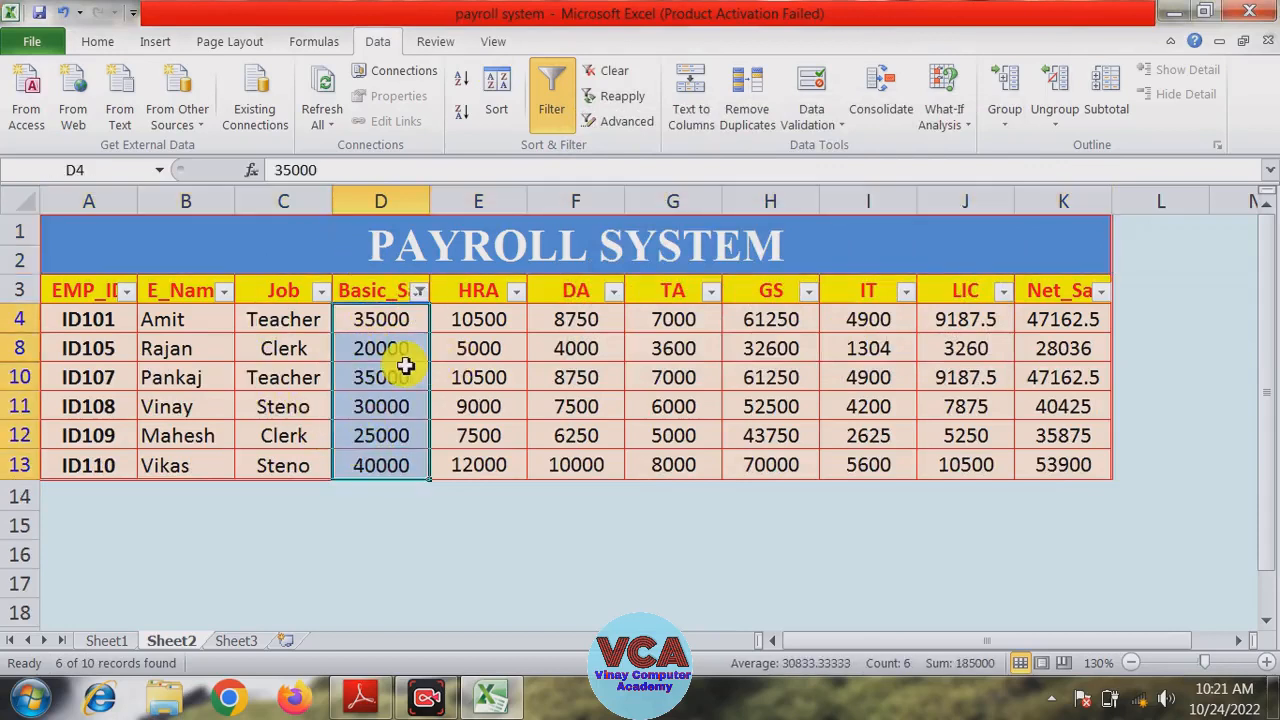
left_click(418, 291)
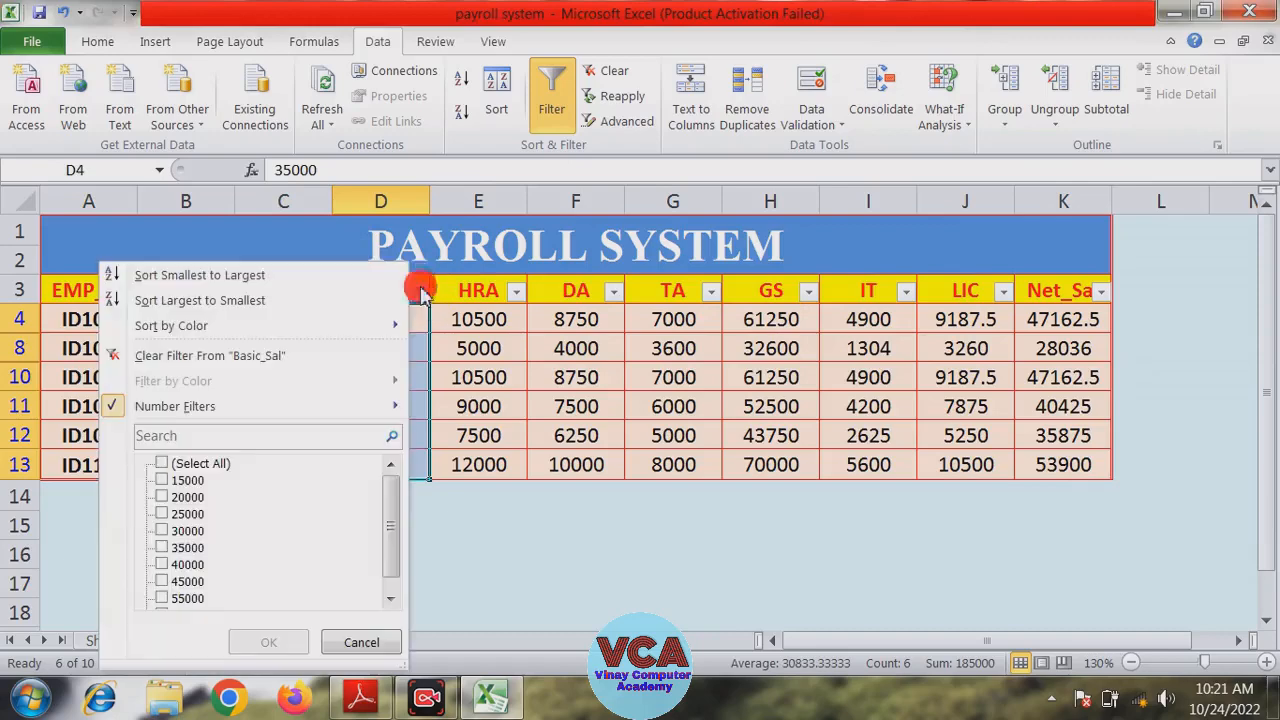
left_click(166, 465)
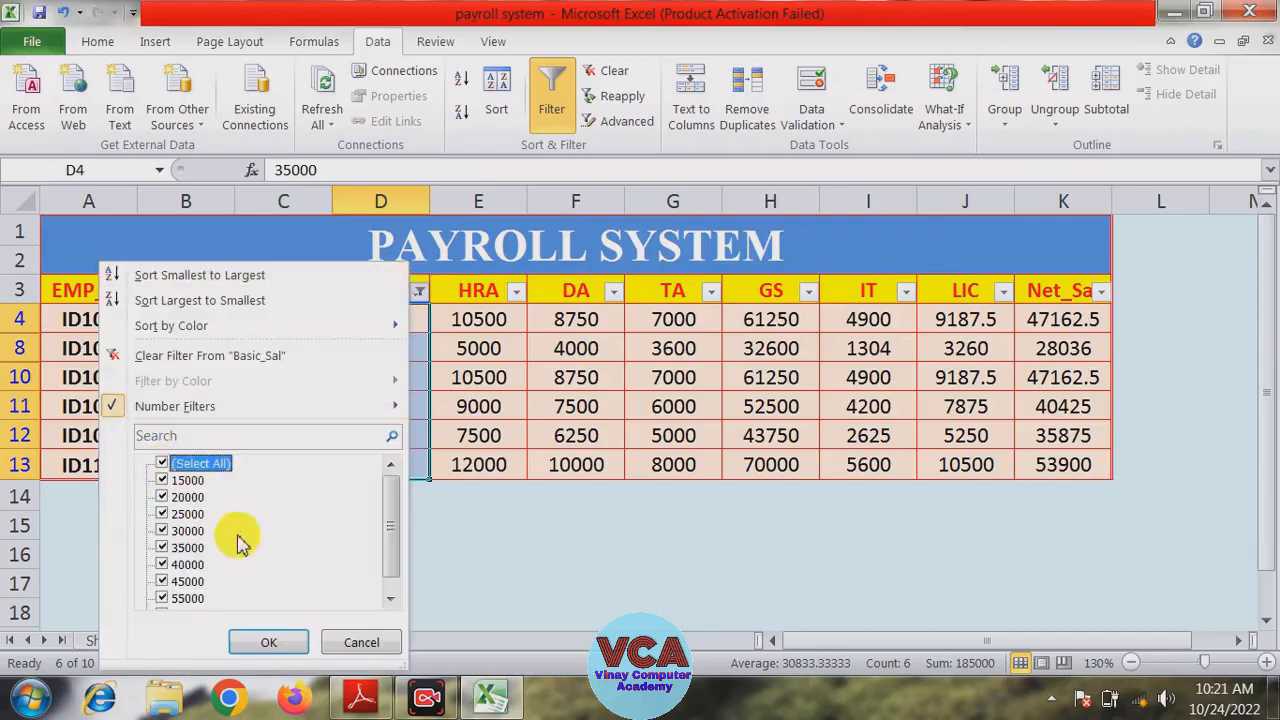
left_click(262, 643)
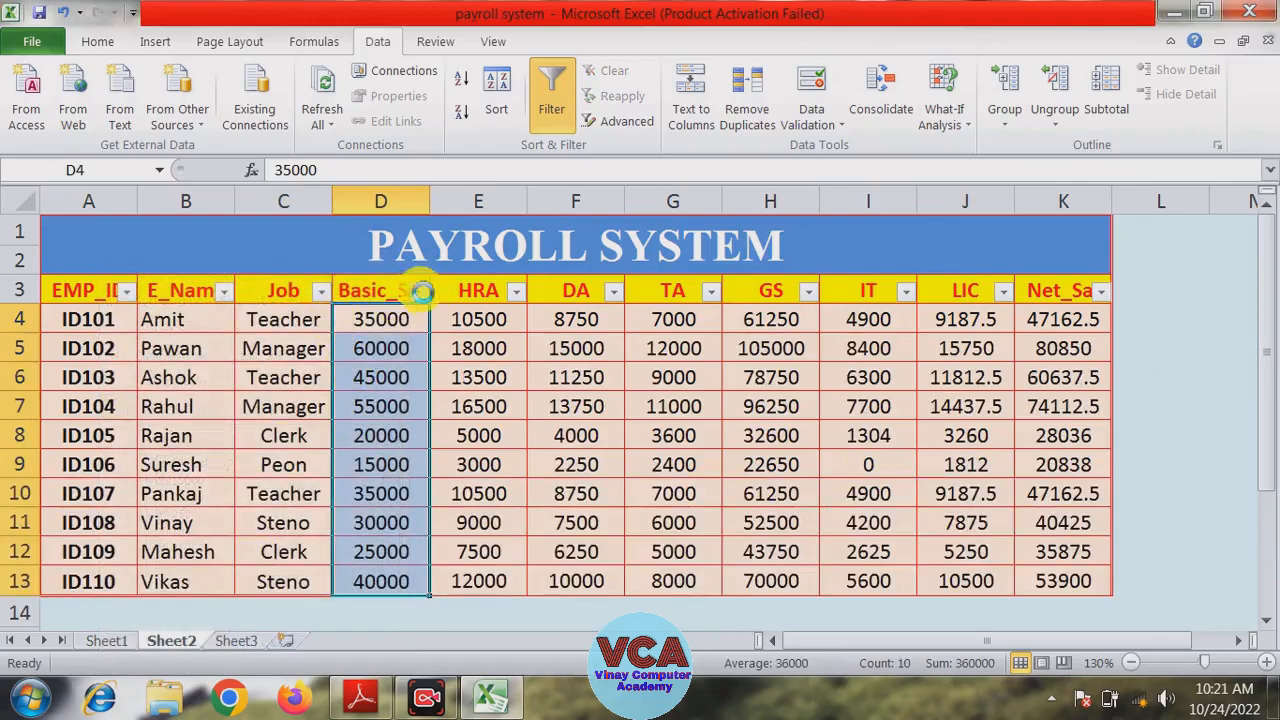
- Apply a Top 10 number filter to the Basic_Sal column, set to show the top 3 items
left_click(420, 291)
mouse_move(260, 406)
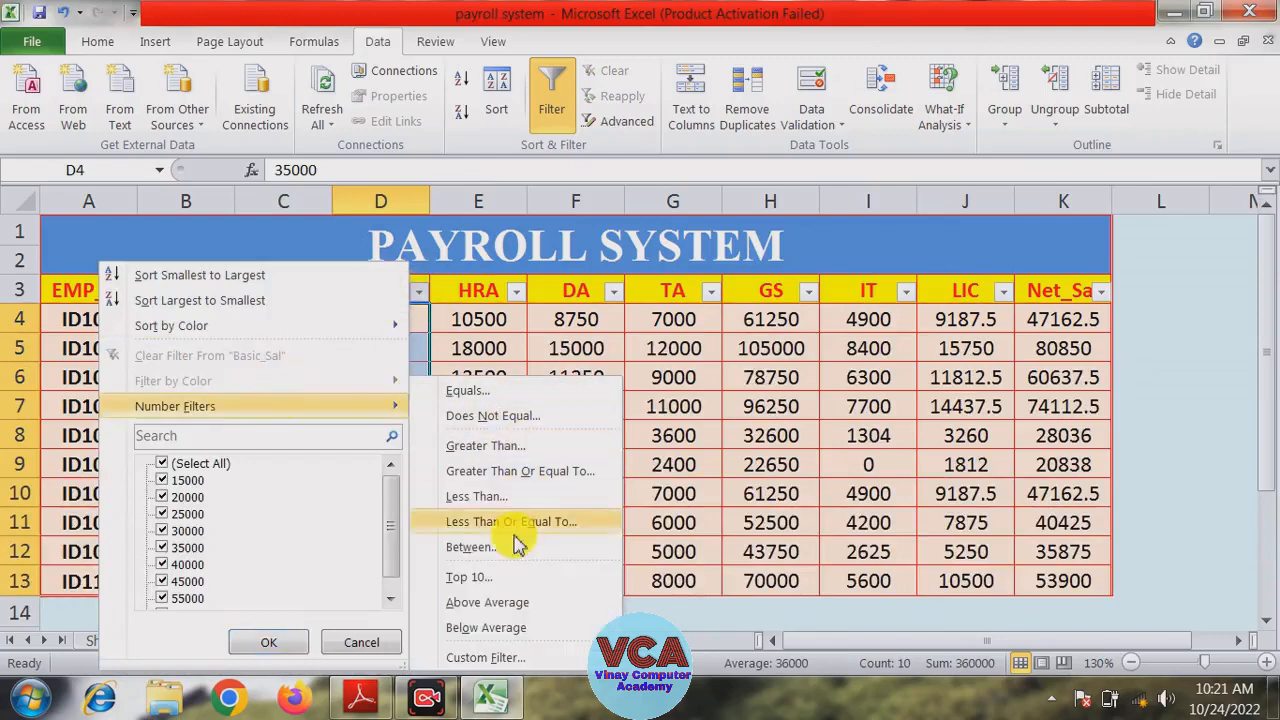
left_click(470, 580)
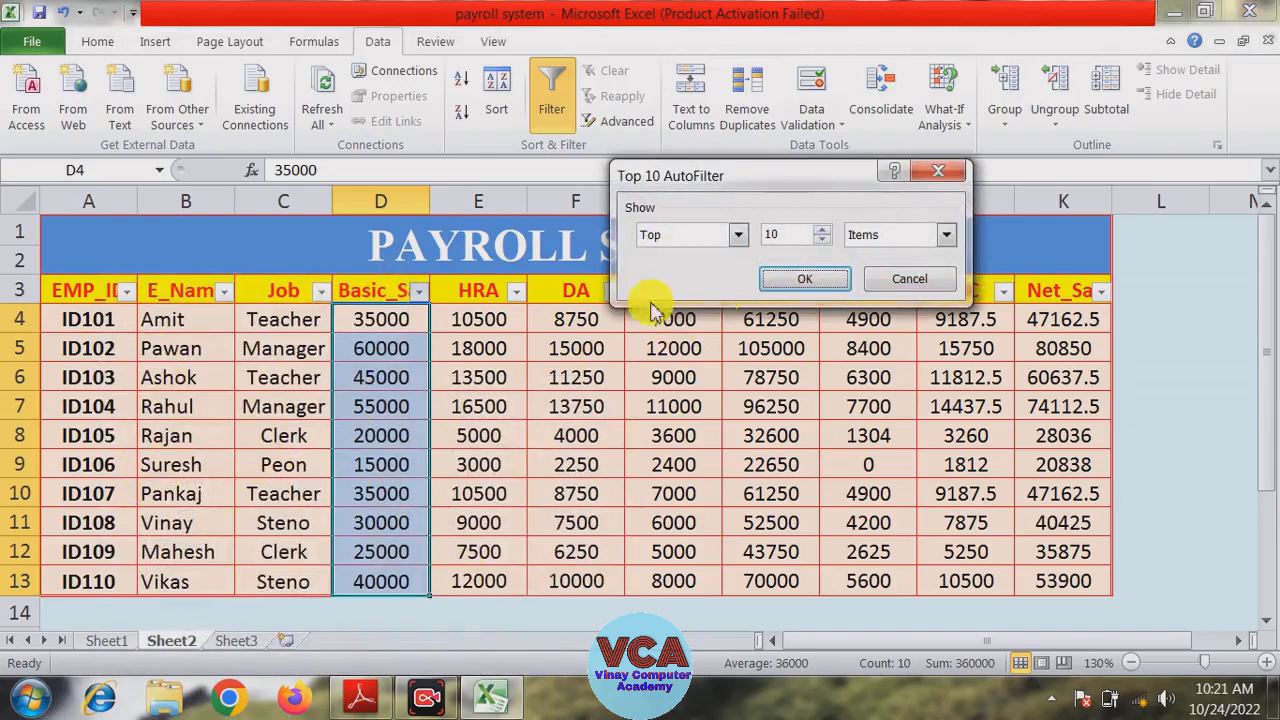
left_click(823, 242)
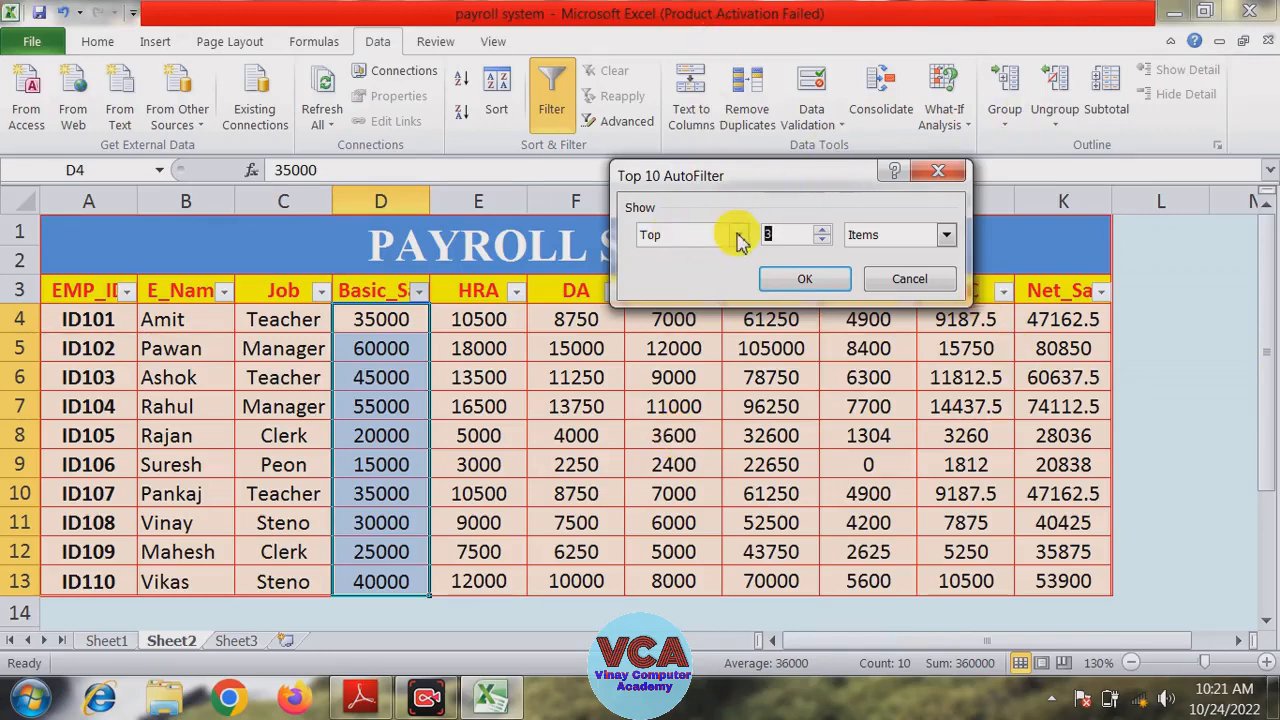
left_click(798, 283)
- Highlight the top three Basic_Sal values, and bring back all records by selecting all values in the column's filter
left_click(380, 348)
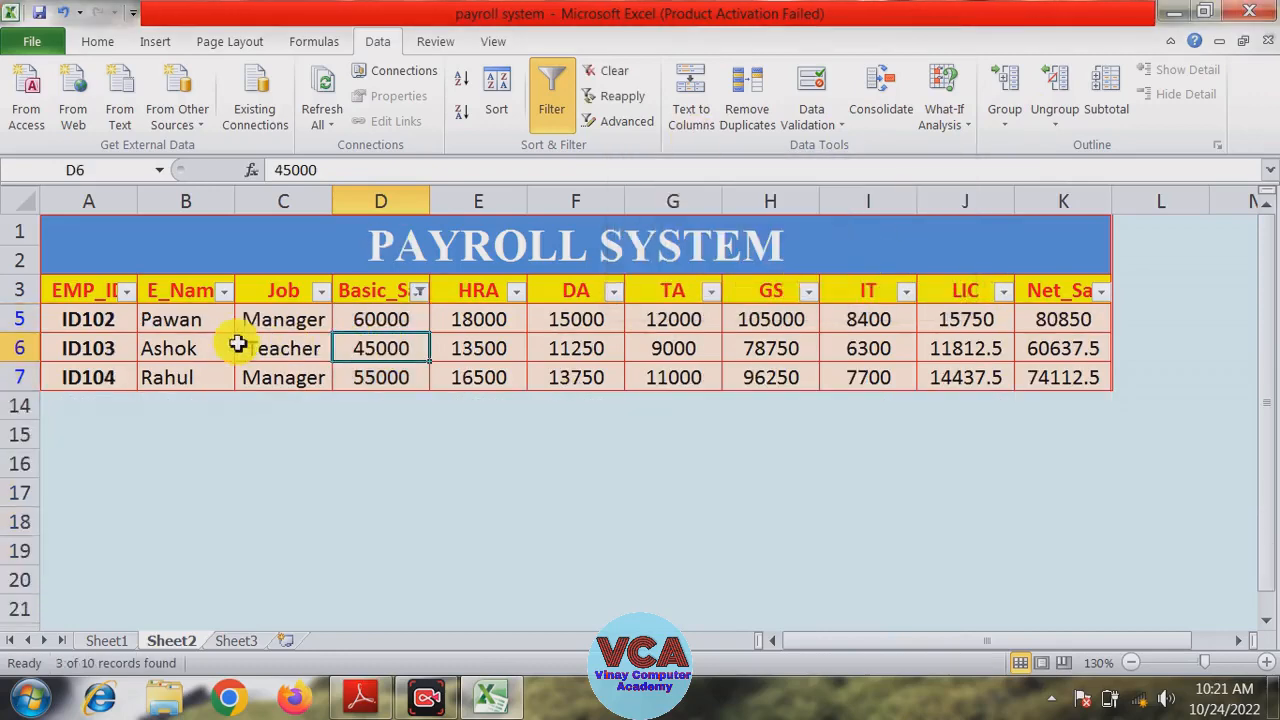
left_click_drag(363, 317, 359, 376)
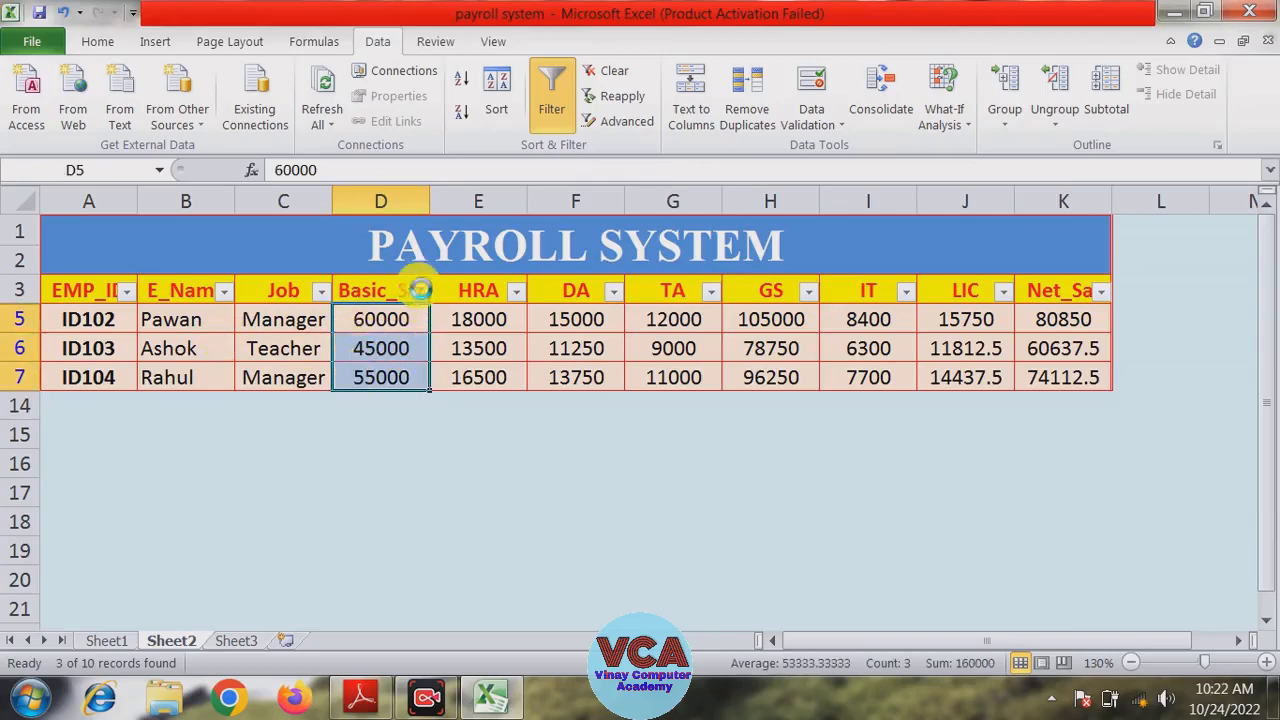
left_click(419, 290)
left_click(172, 462)
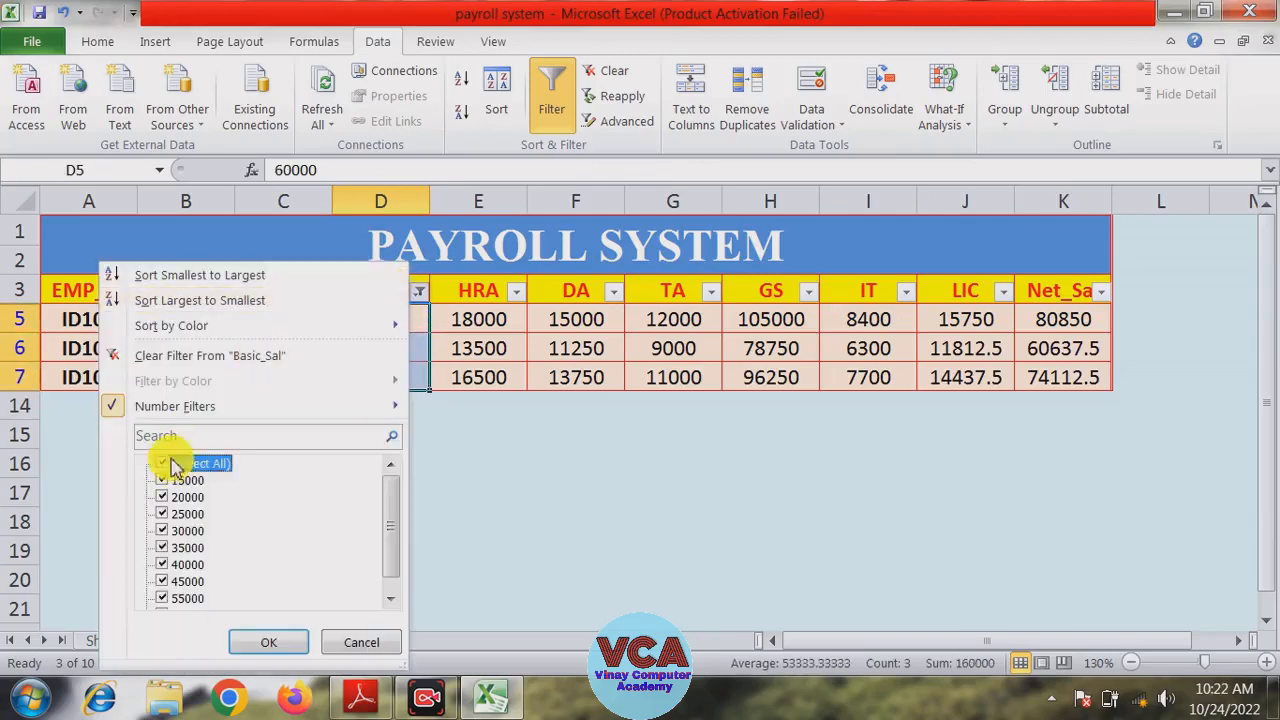
left_click(263, 641)
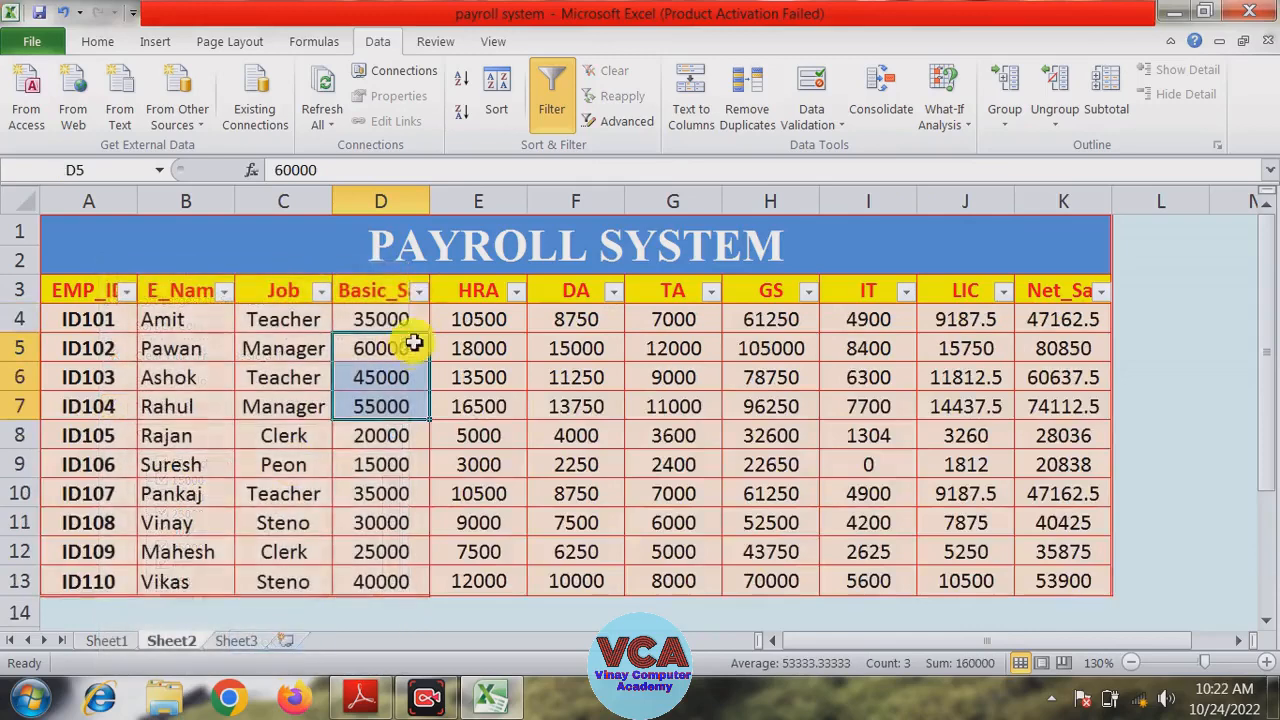
left_click(278, 418)
- Filter the Basic_Sal column with the Above Average number filter
left_click(419, 290)
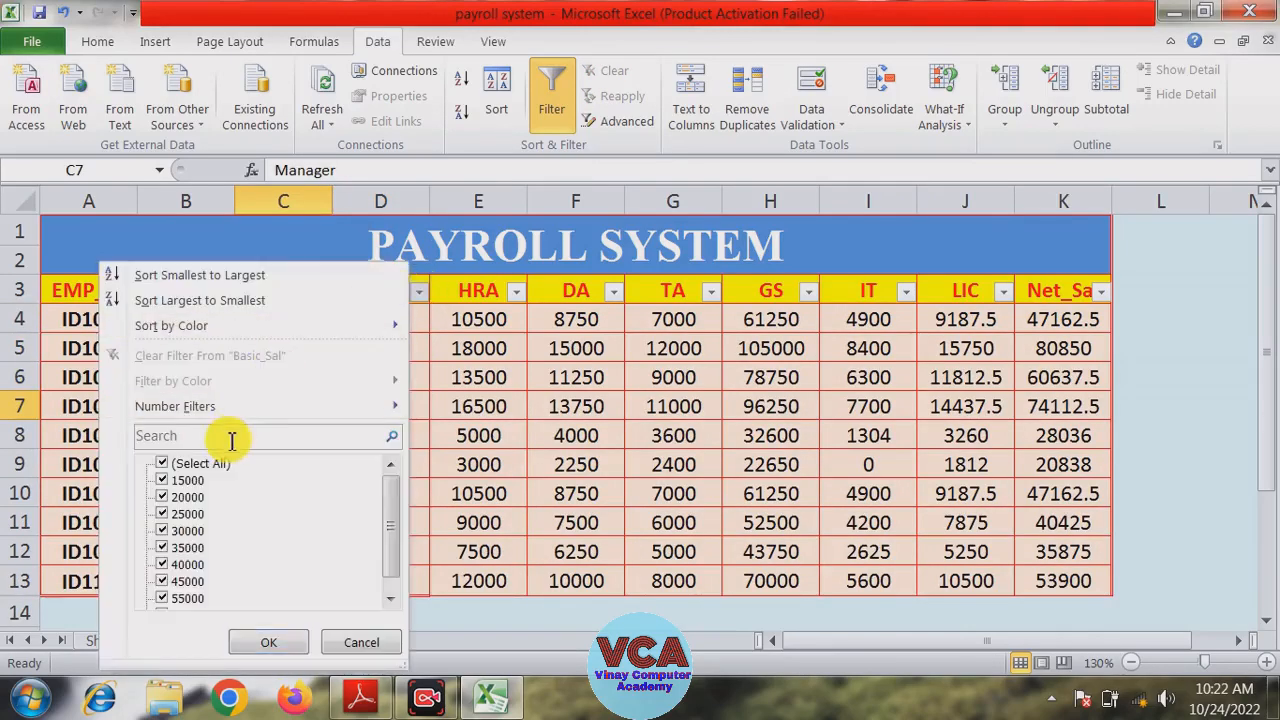
mouse_move(240, 410)
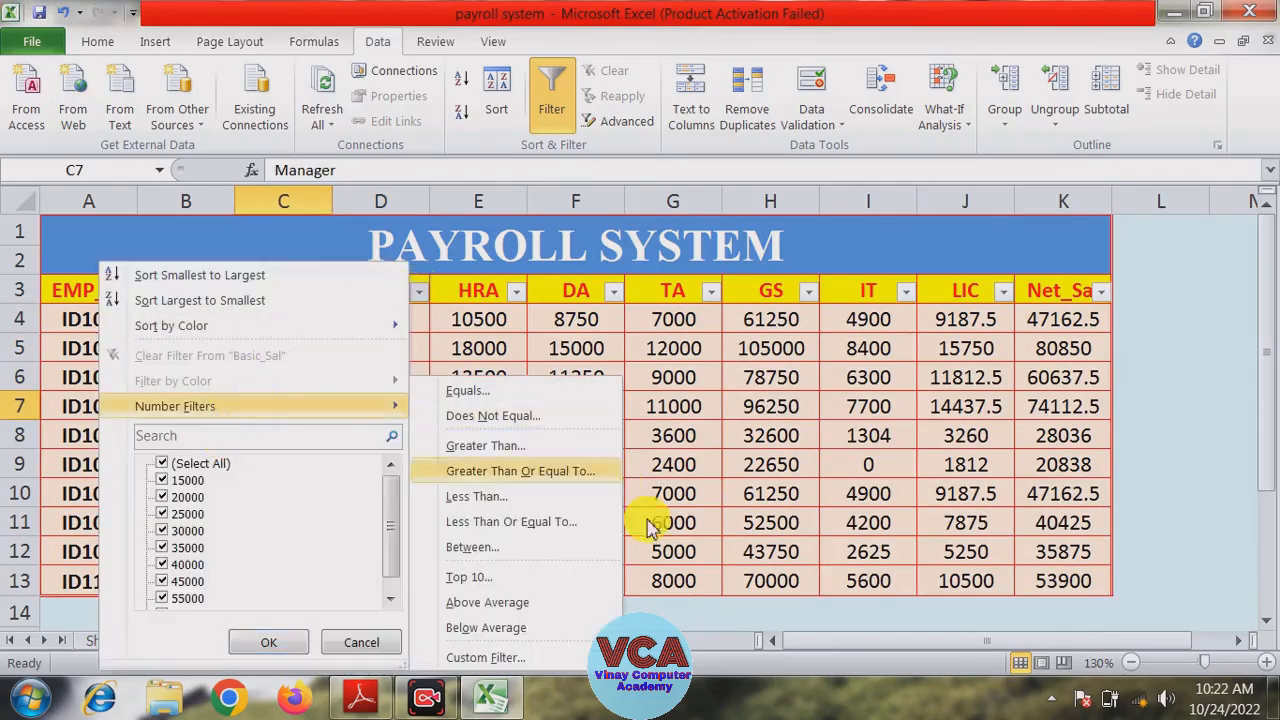
left_click(487, 602)
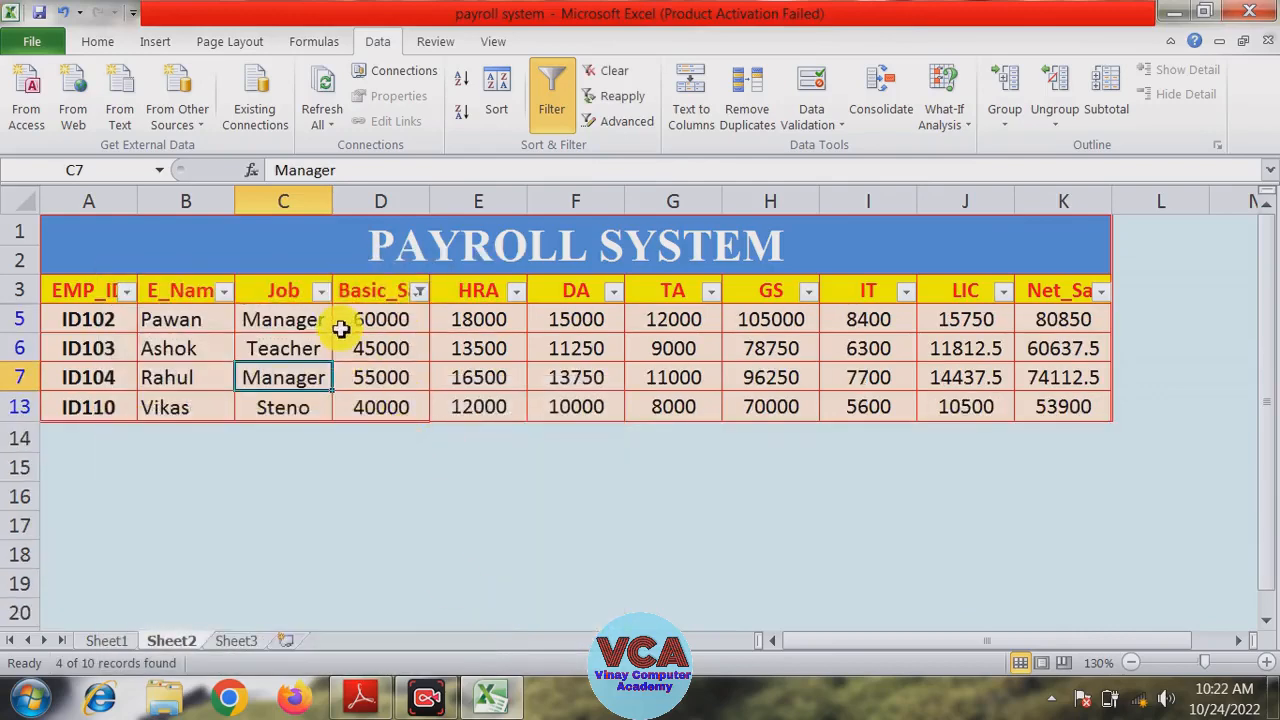
- Remove the Above Average filter by selecting all values in the Basic_Sal column's filter
left_click(415, 293)
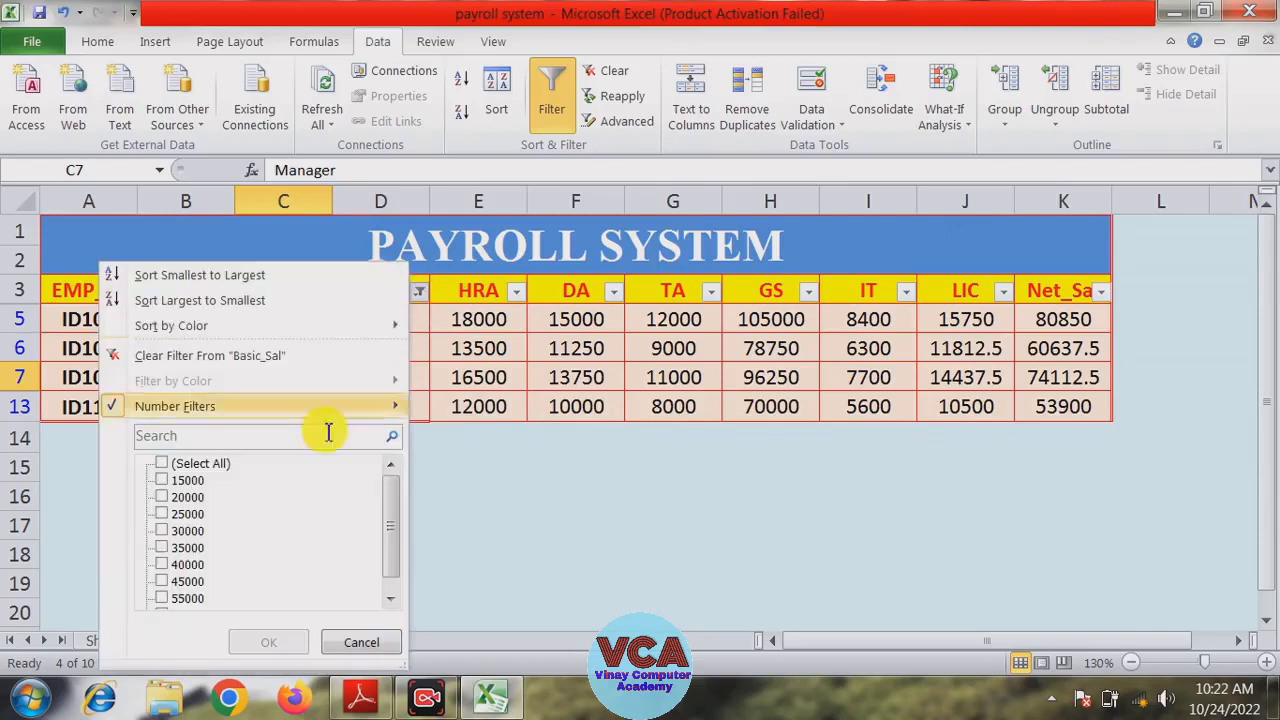
left_click(190, 463)
left_click(257, 645)
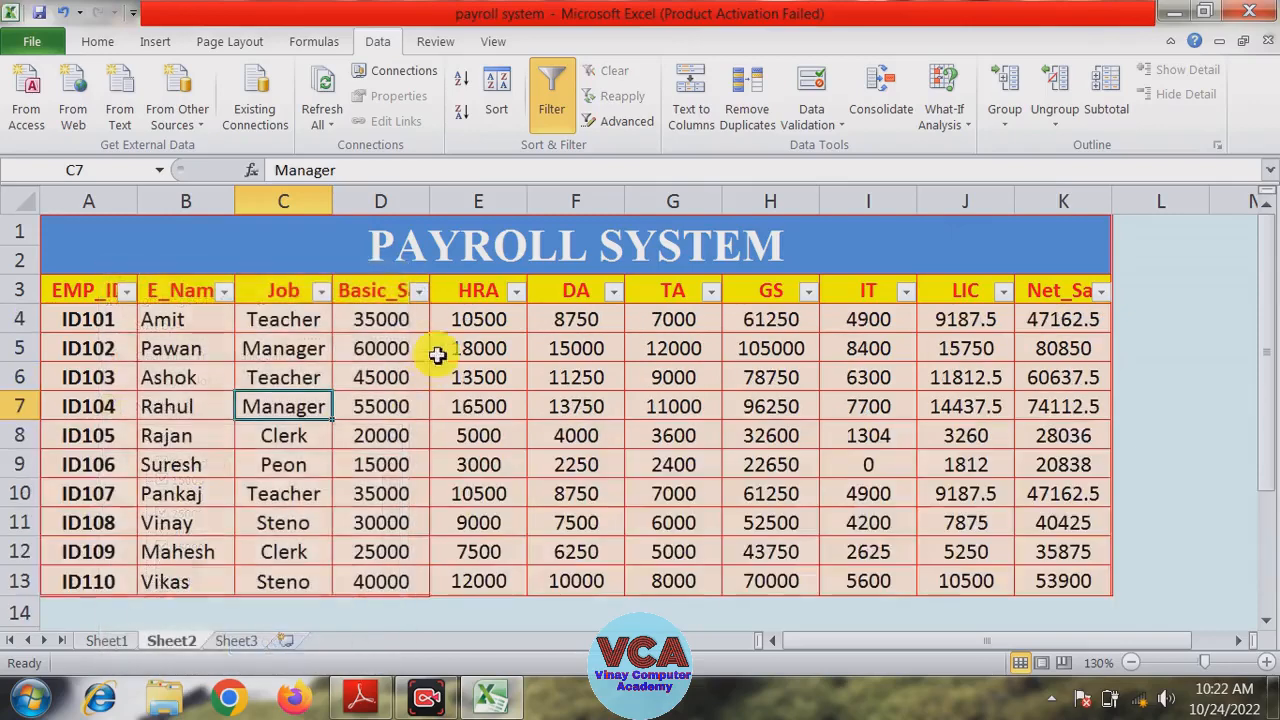
- Filter the Basic_Sal column with the Below Average number filter
left_click(418, 291)
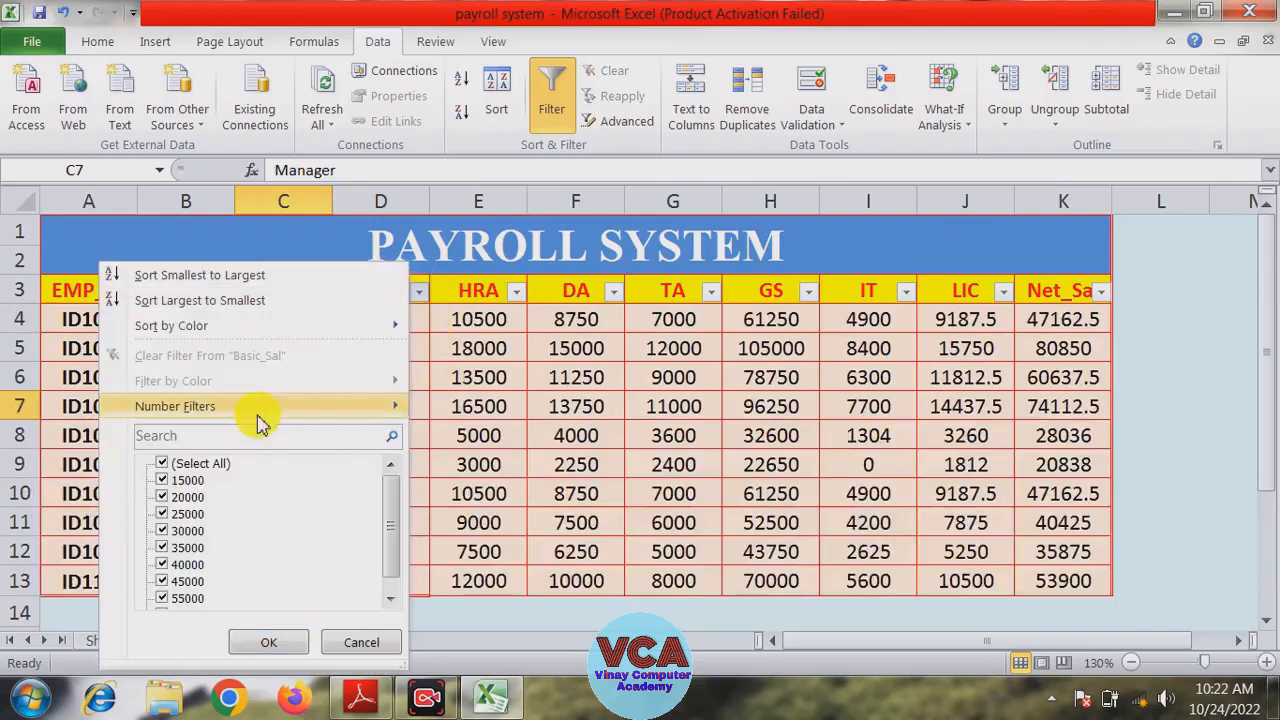
mouse_move(343, 410)
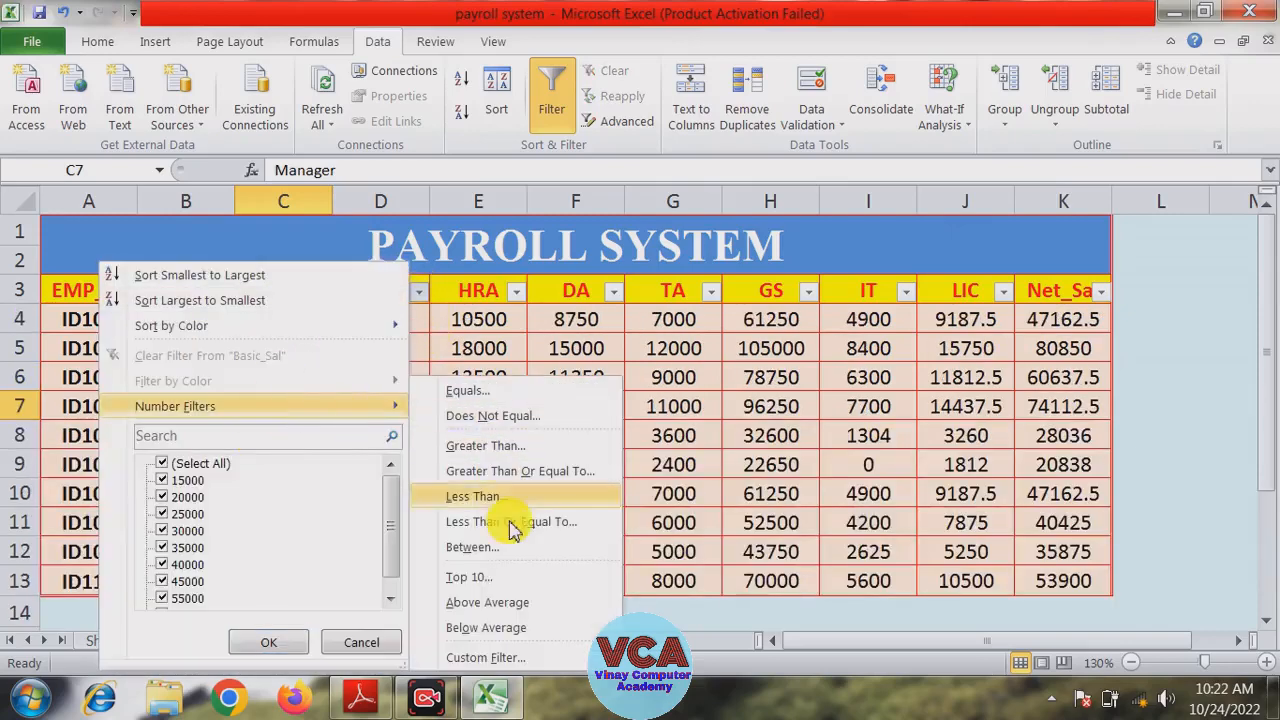
left_click(468, 628)
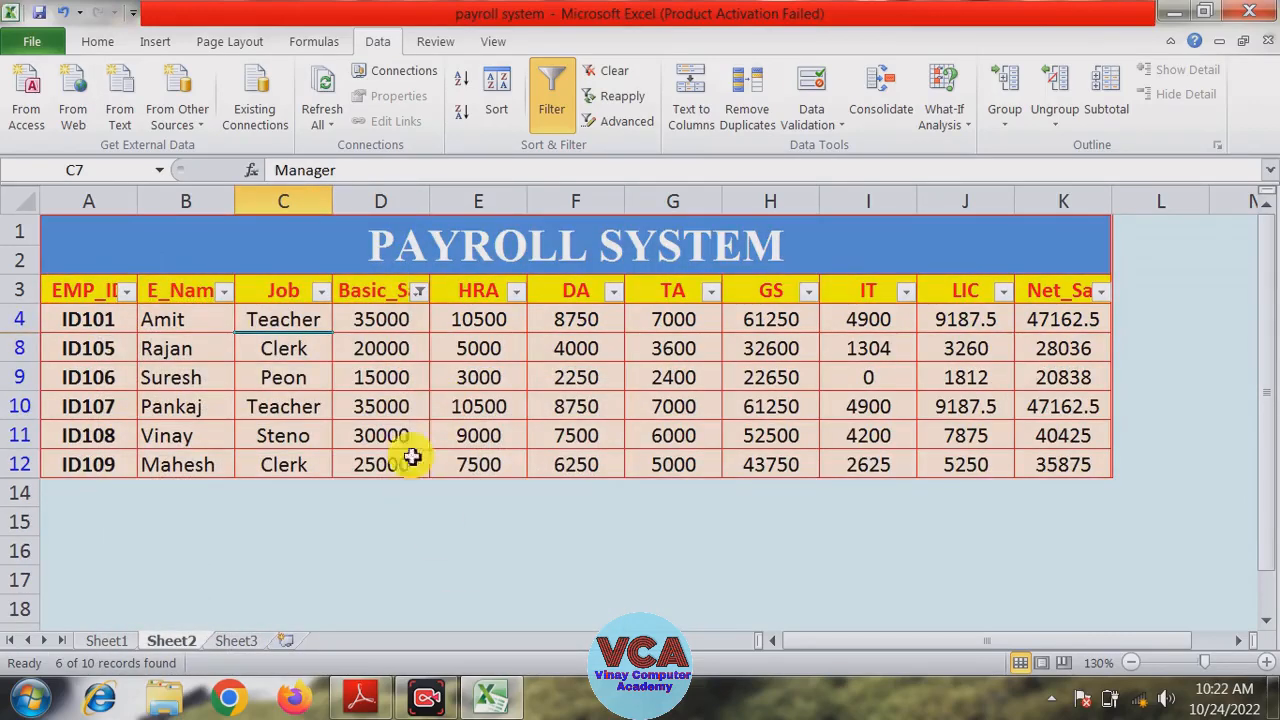
- Show all payroll records again by selecting all Basic_Sal values in place of the Below Average filter
left_click(418, 291)
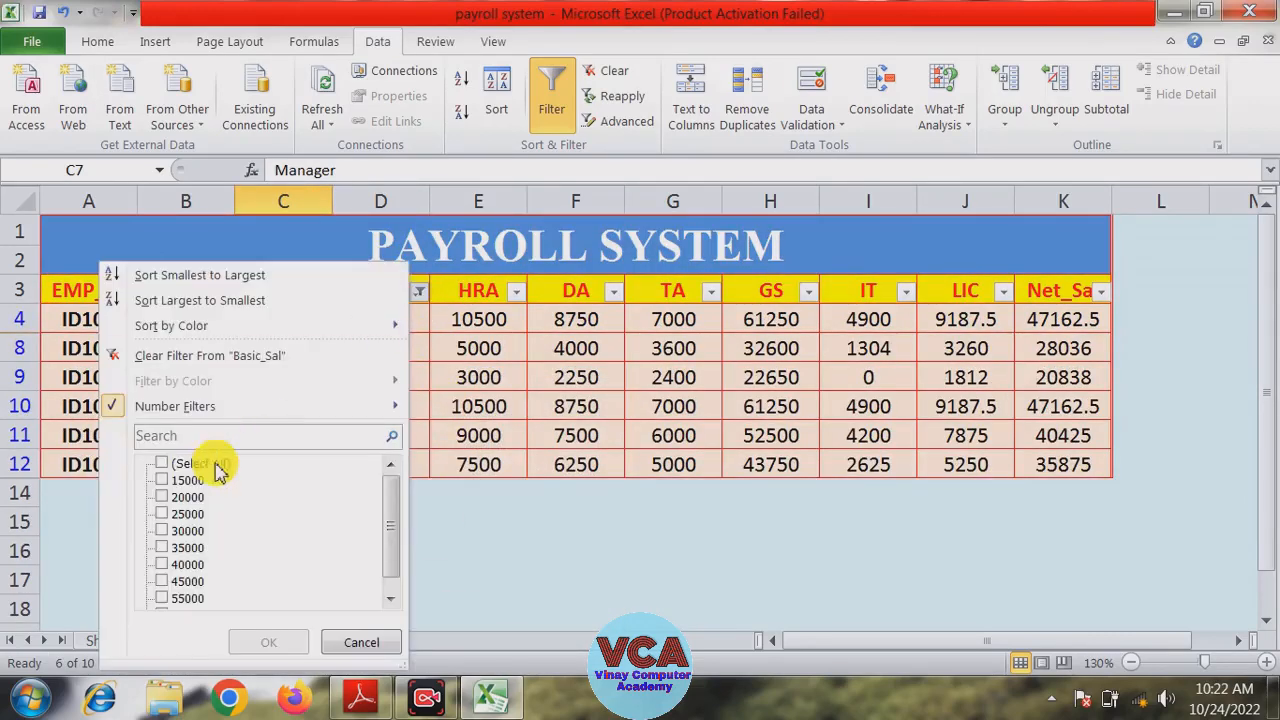
left_click(268, 642)
left_click(625, 440)
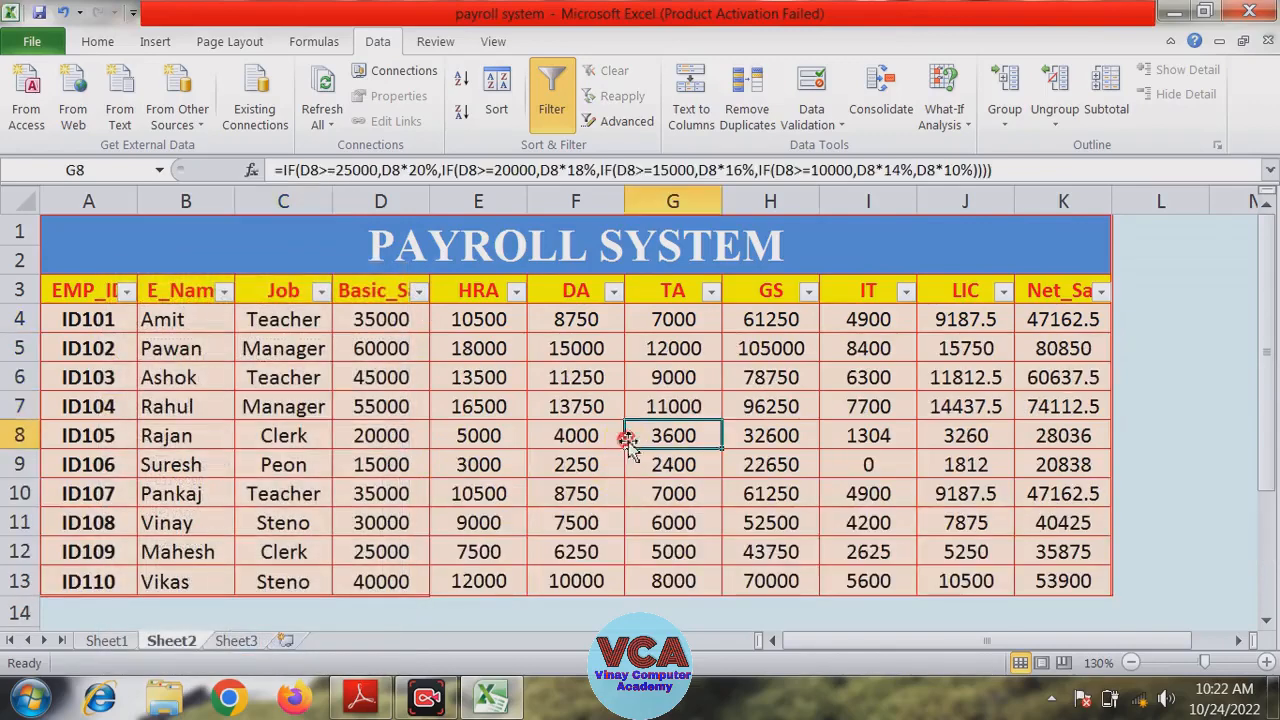
left_click(461, 459)
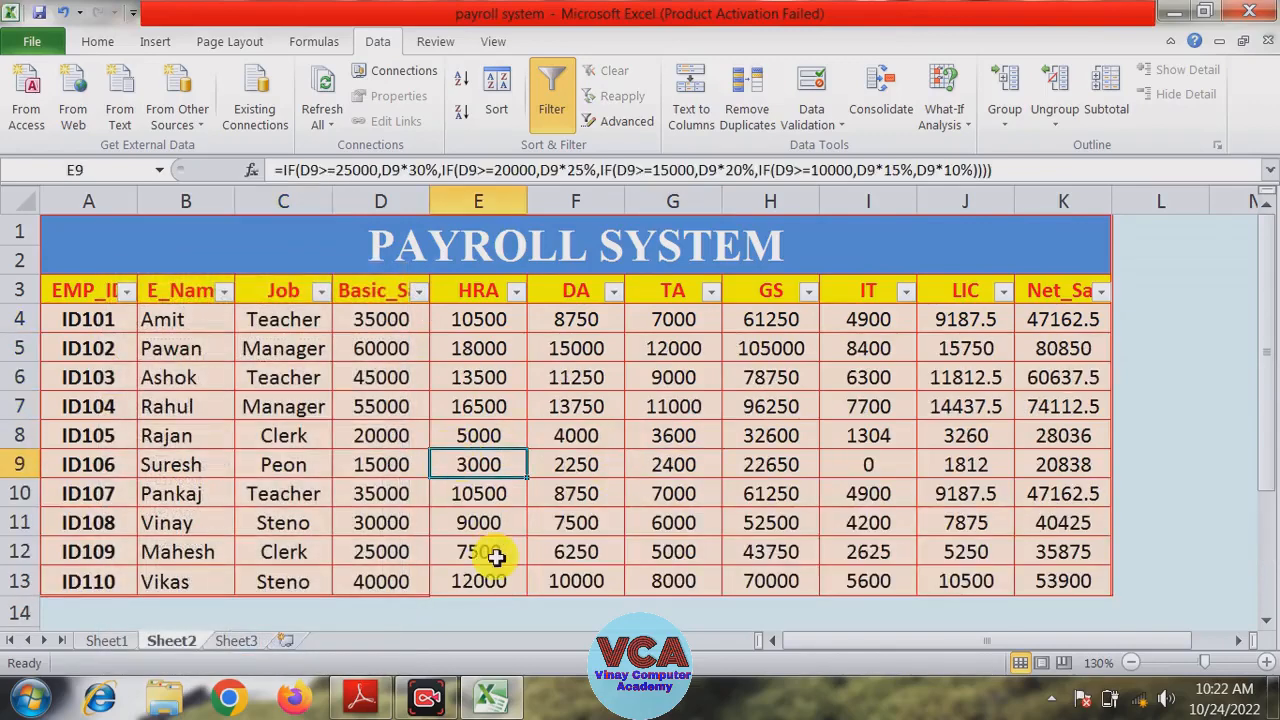